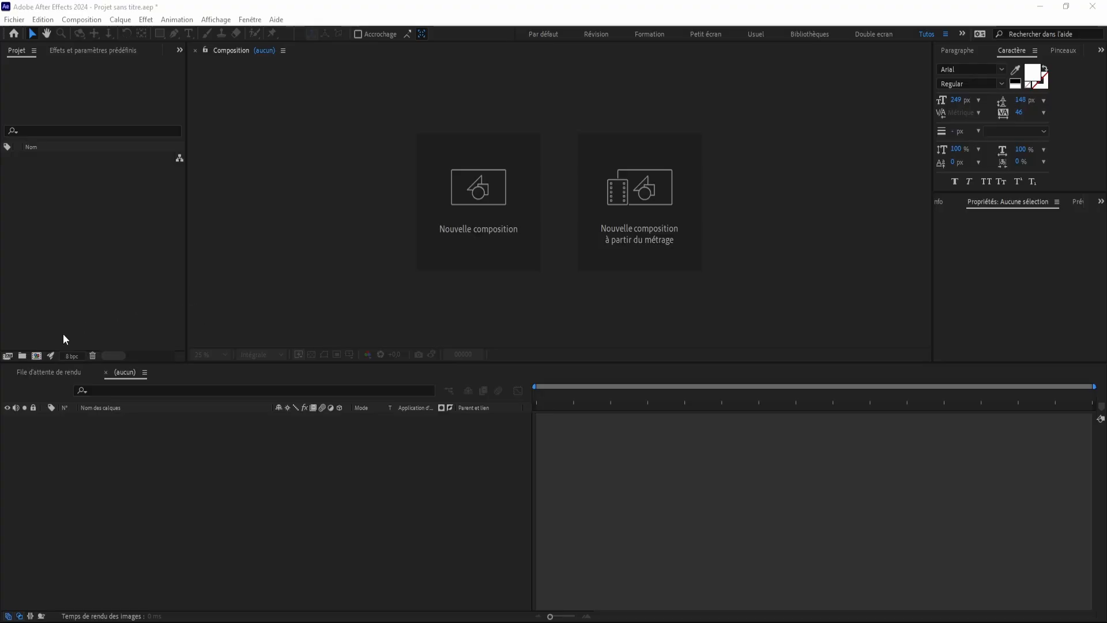
Create a composition named Animation with a duration of 100 frames
{"action": "left_click", "coordinate": [36, 356]}
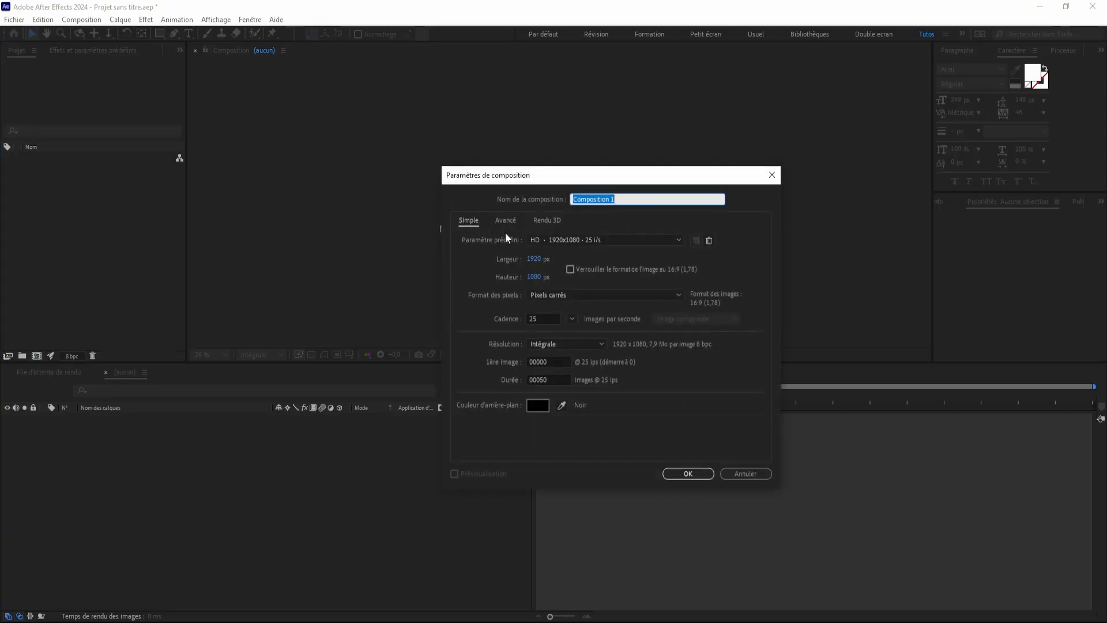
{"action": "type", "text": "Animation"}
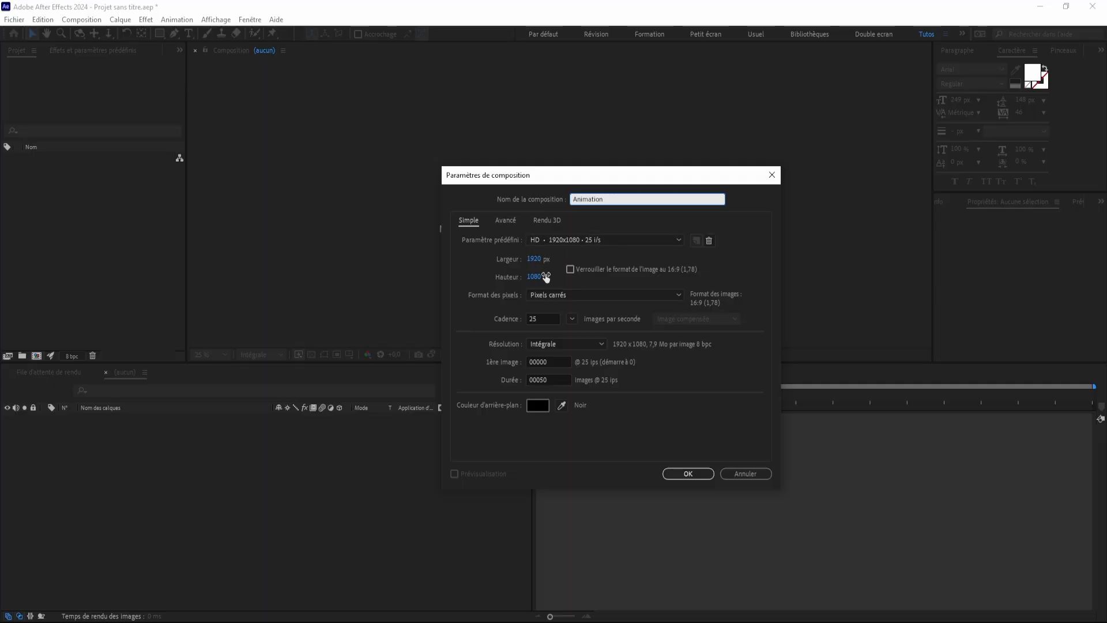
{"action": "left_click", "coordinate": [554, 382]}
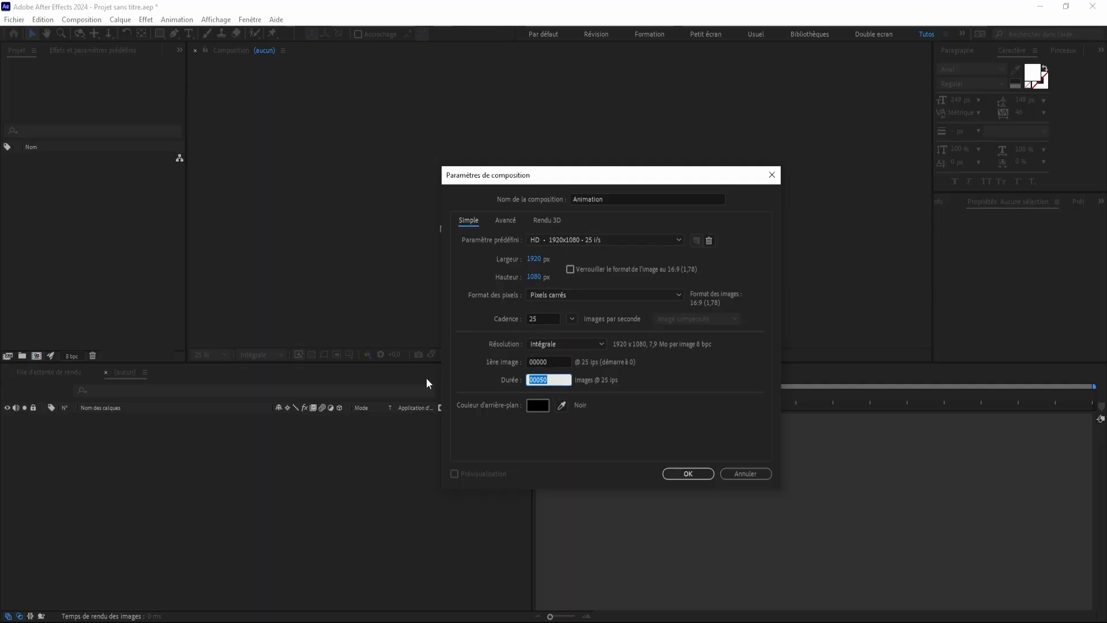
{"action": "type", "text": "100"}
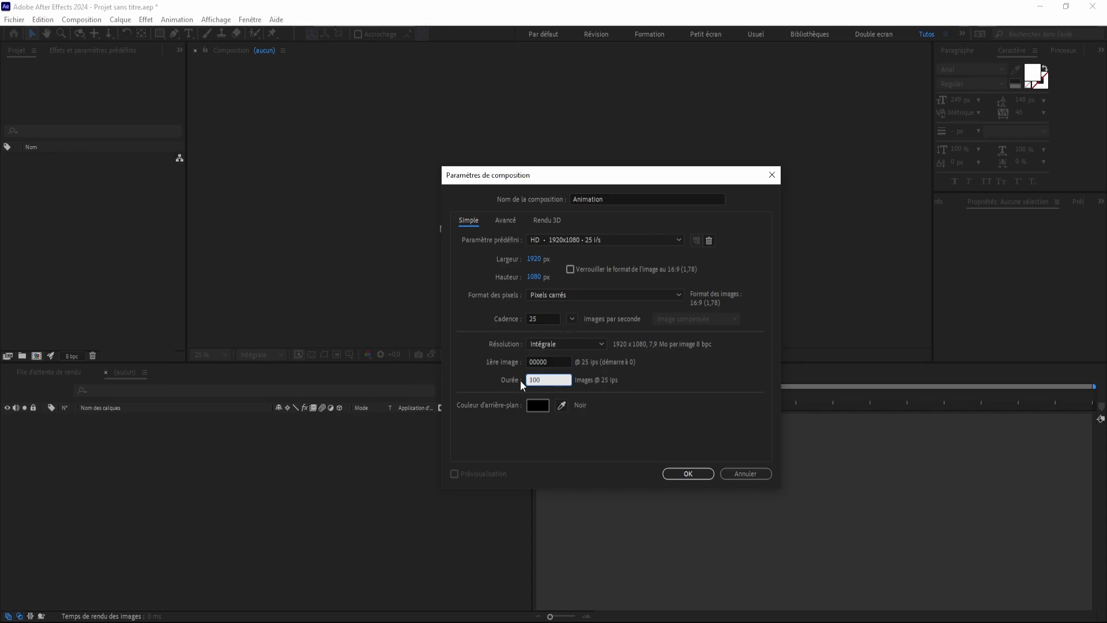
{"action": "left_click", "coordinate": [689, 474]}
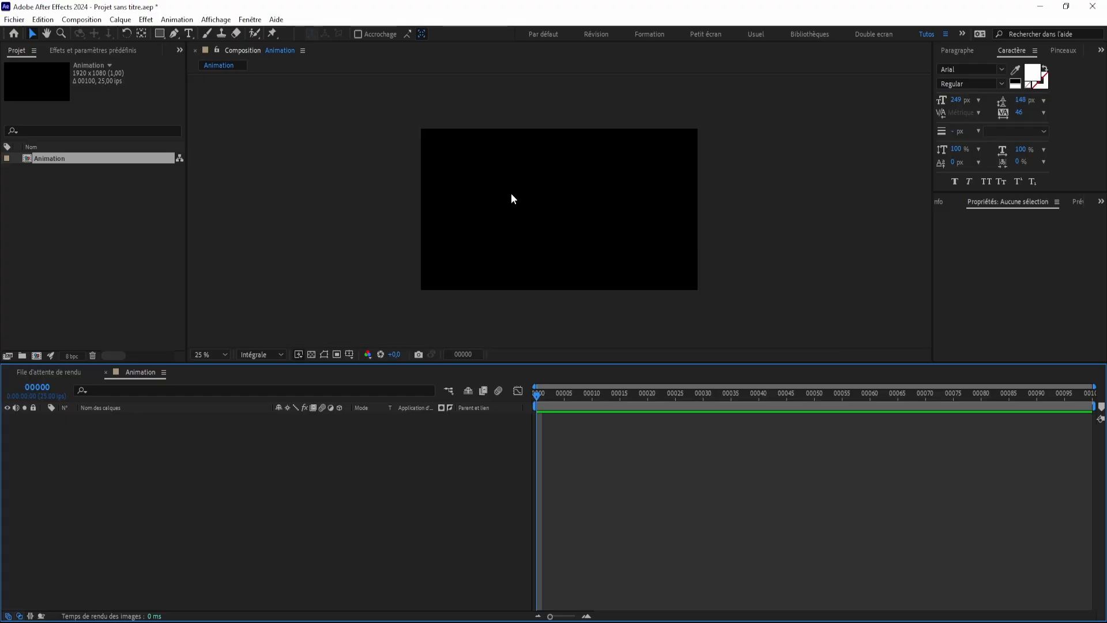
Start a new solid layer in the Animation composition, 200 px wide and 200 px high
{"action": "right_click", "coordinate": [329, 167]}
{"action": "mouse_move", "coordinate": [365, 179]}
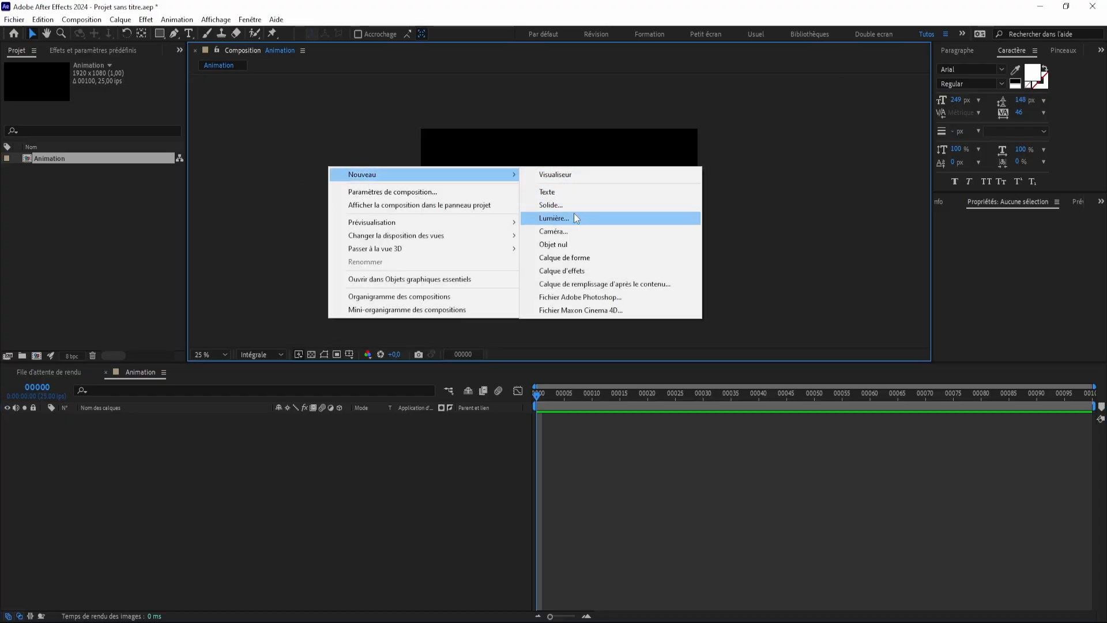
{"action": "left_click", "coordinate": [558, 204]}
{"action": "left_click", "coordinate": [555, 260]}
{"action": "type", "text": "200"}
{"action": "key", "text": "Tab"}
{"action": "type", "text": "200"}
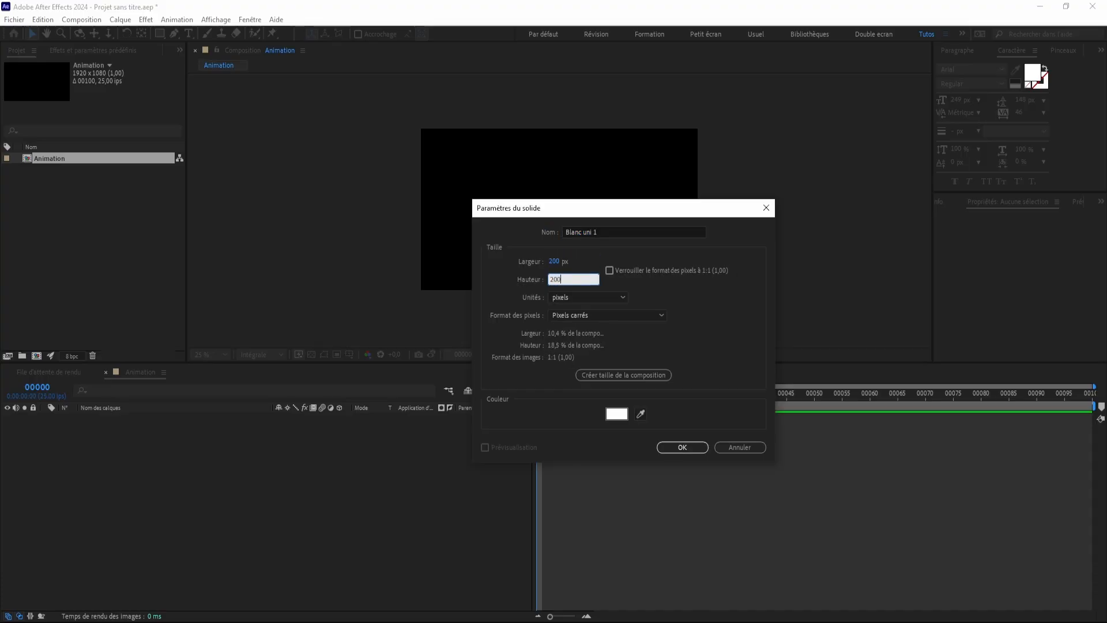
Set the solid's colour to red FF0000, name it "Carré rouge" and create the layer
{"action": "left_click", "coordinate": [623, 417]}
{"action": "left_click", "coordinate": [546, 342]}
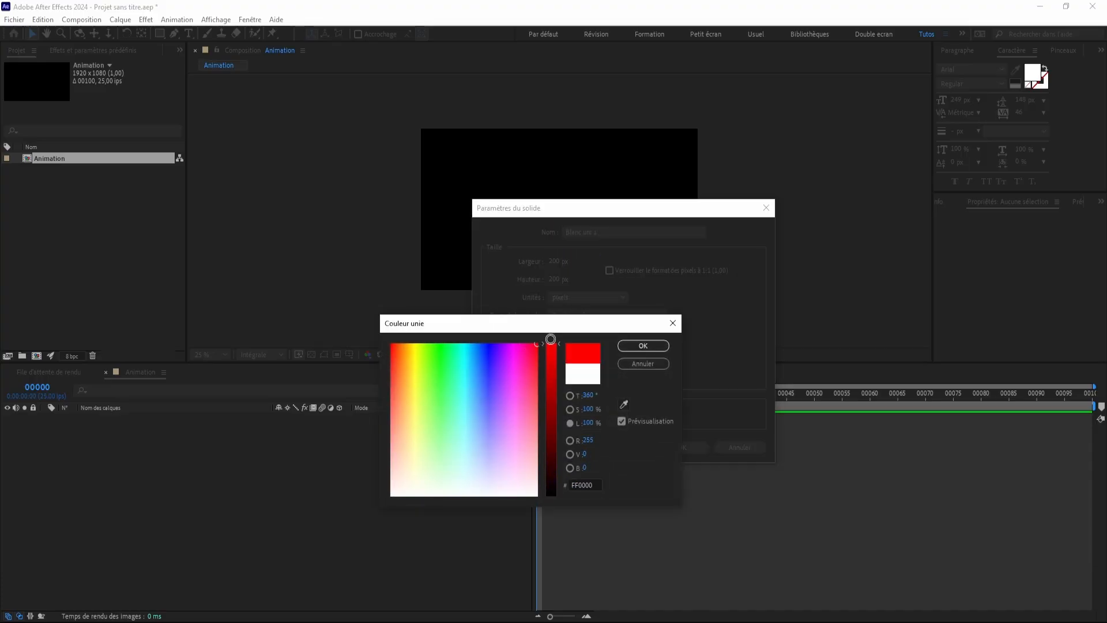
{"action": "left_click", "coordinate": [643, 346]}
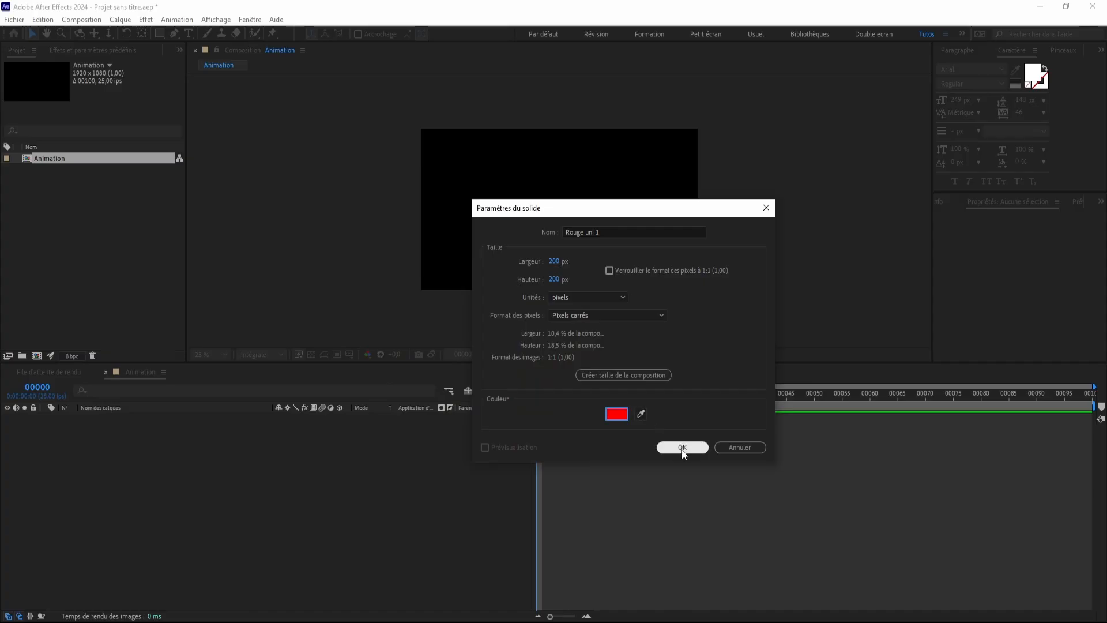
{"action": "left_click_drag", "start_coordinate": [647, 231], "coordinate": [482, 231]}
{"action": "type", "text": "Carr"}
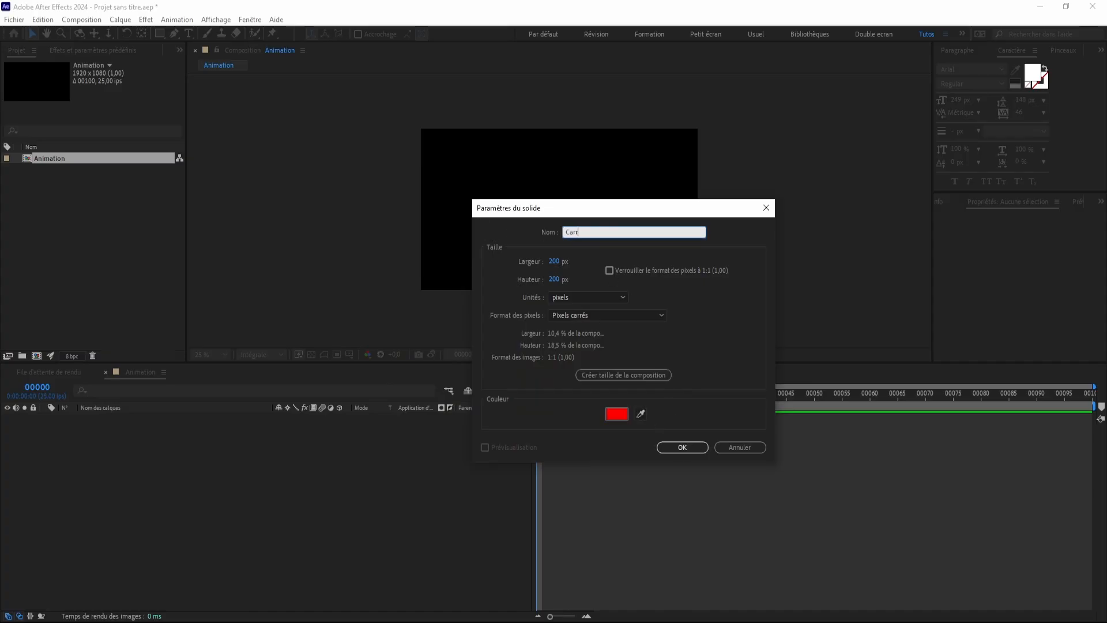
{"action": "type", "text": "é rouge"}
{"action": "left_click_drag", "start_coordinate": [613, 210], "coordinate": [510, 177]}
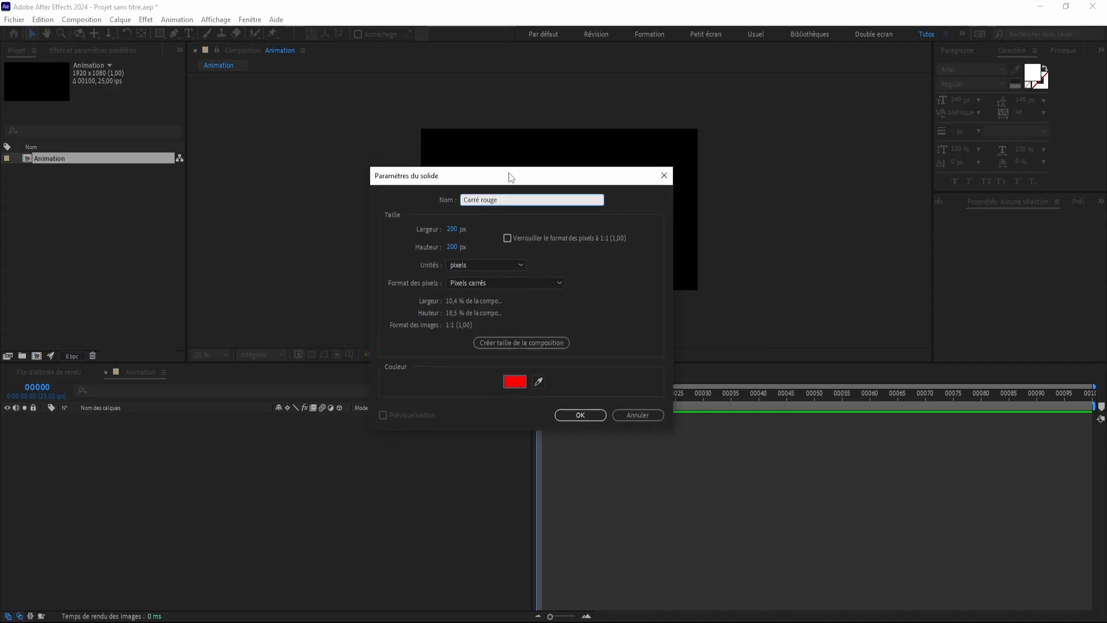
{"action": "left_click", "coordinate": [580, 415]}
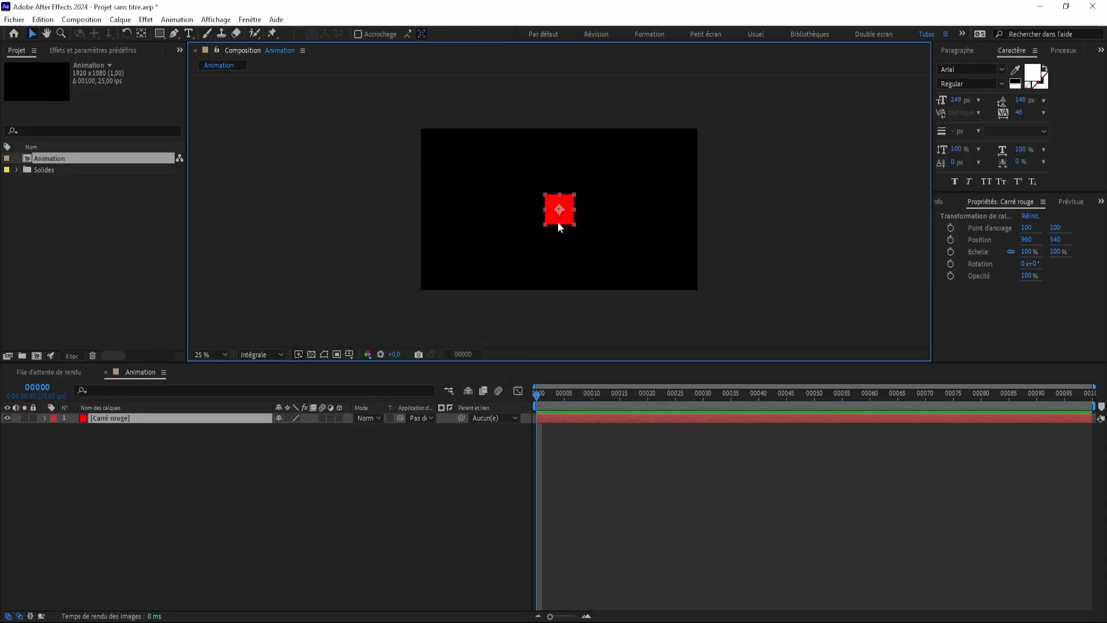
Move the red square outside the left edge of the frame, to about -180, 568, and keyframe its Position at frame 0
{"action": "key", "text": "period"}
{"action": "key", "text": "comma"}
{"action": "left_click_drag", "start_coordinate": [561, 237], "coordinate": [493, 245]}
{"action": "left_click", "coordinate": [100, 418]}
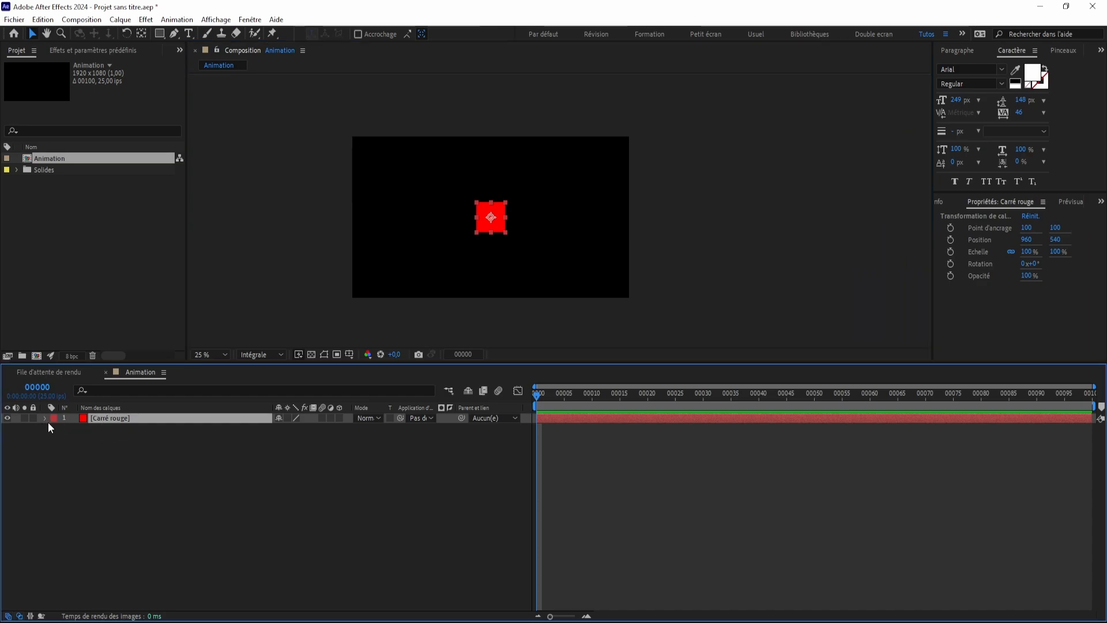
{"action": "key", "text": "p"}
{"action": "left_click_drag", "start_coordinate": [495, 226], "coordinate": [330, 230]}
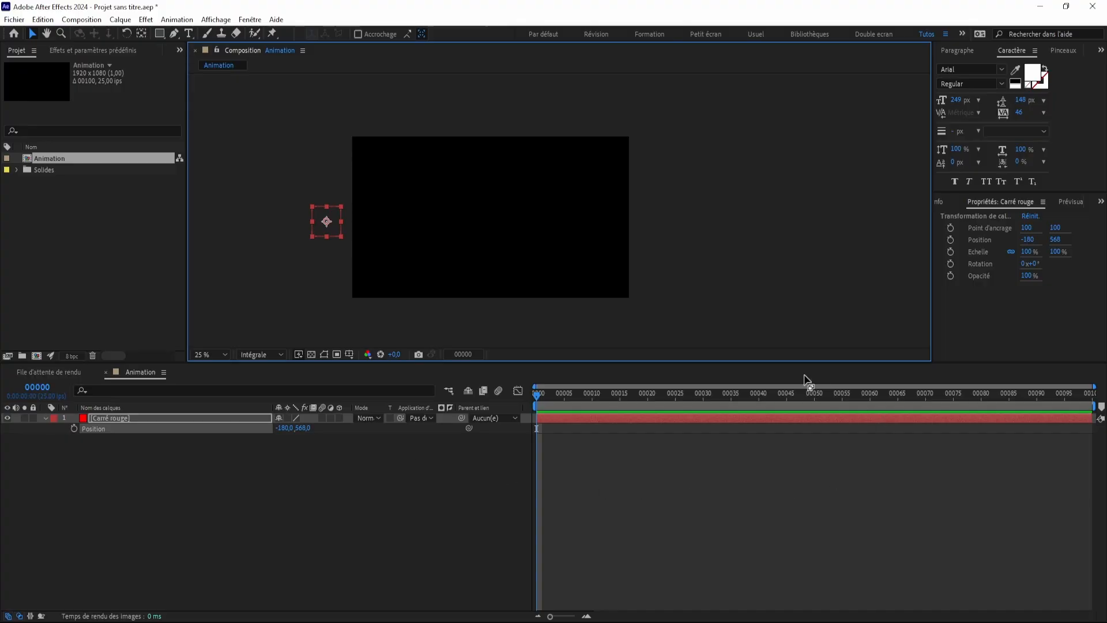
{"action": "mouse_move", "coordinate": [349, 362]}
{"action": "left_mouse_down"}
{"action": "mouse_move", "coordinate": [352, 341]}
{"action": "mouse_move", "coordinate": [352, 422]}
{"action": "mouse_move", "coordinate": [352, 381]}
{"action": "left_mouse_up"}
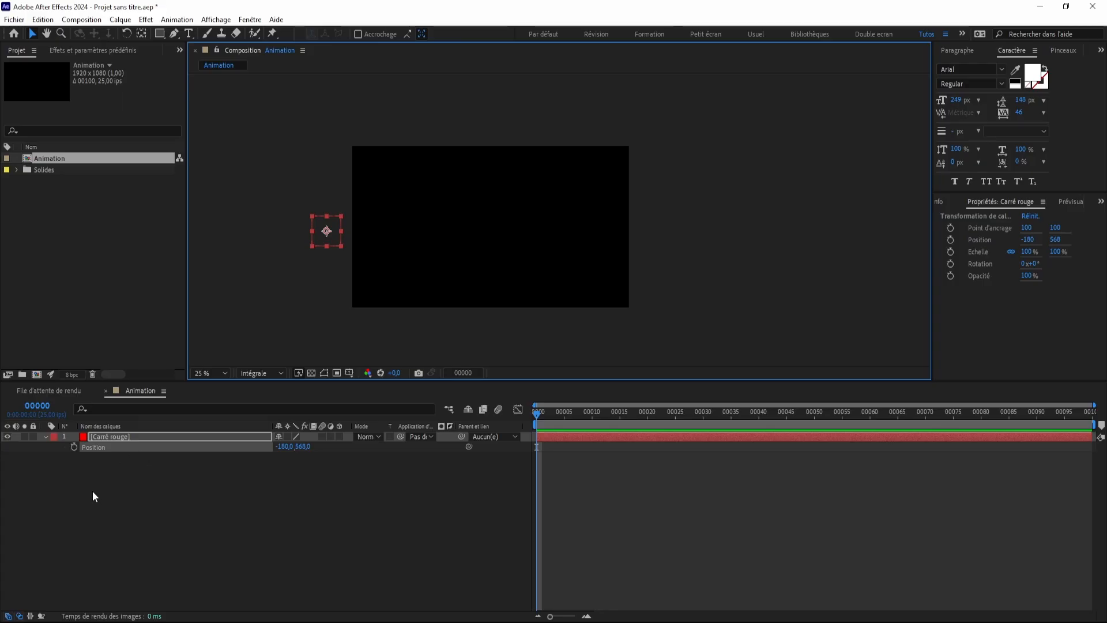
{"action": "left_click", "coordinate": [74, 447]}
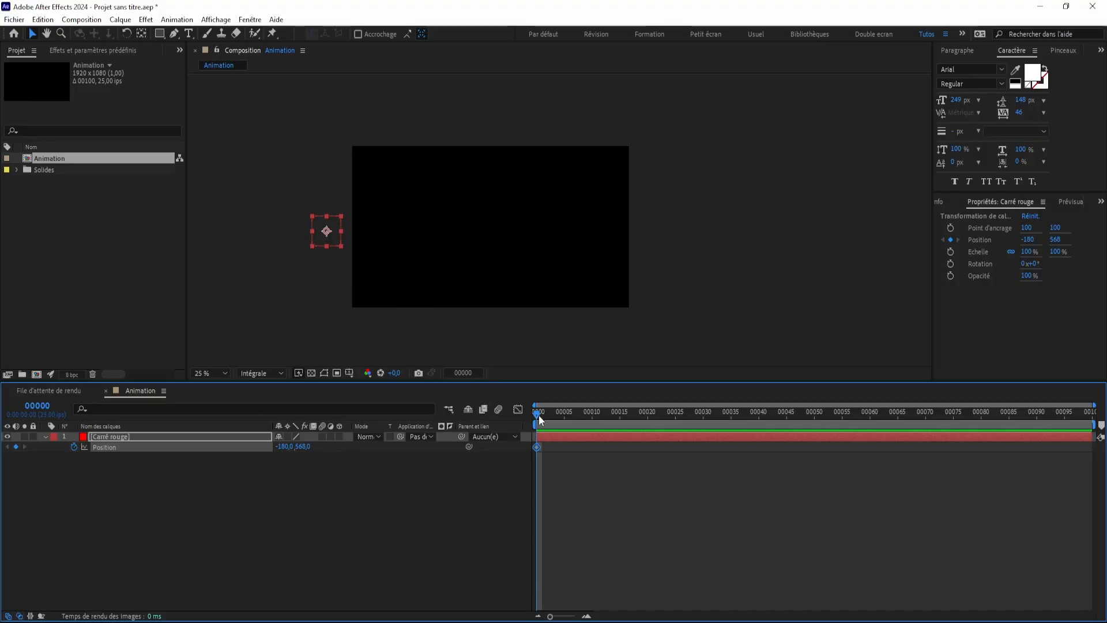
{"action": "left_click_drag", "start_coordinate": [539, 416], "coordinate": [609, 430]}
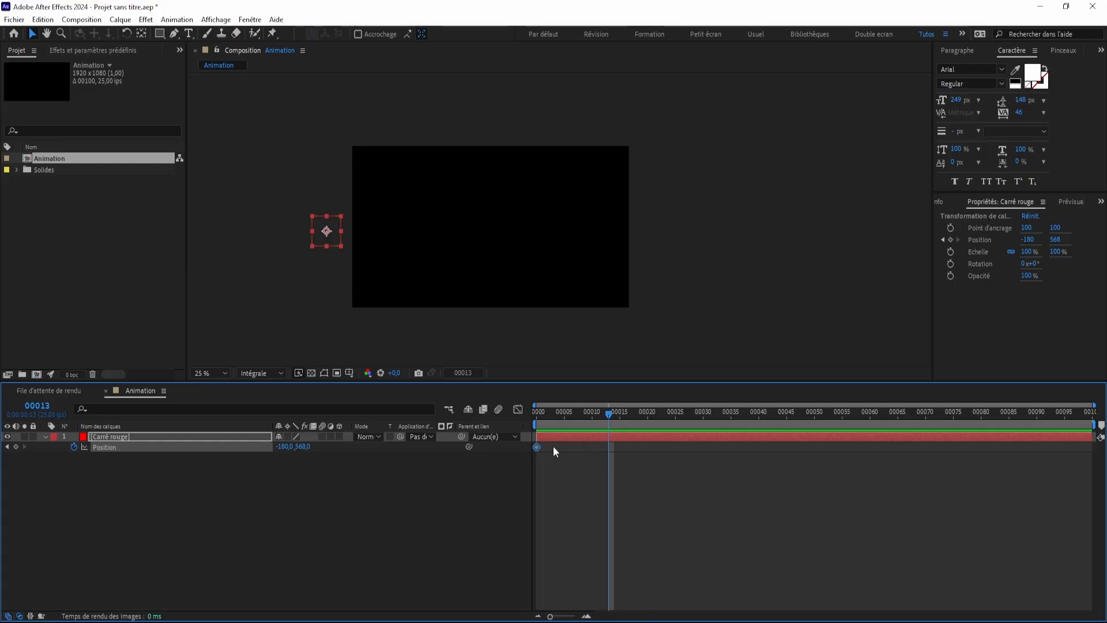
{"action": "left_click", "coordinate": [487, 545]}
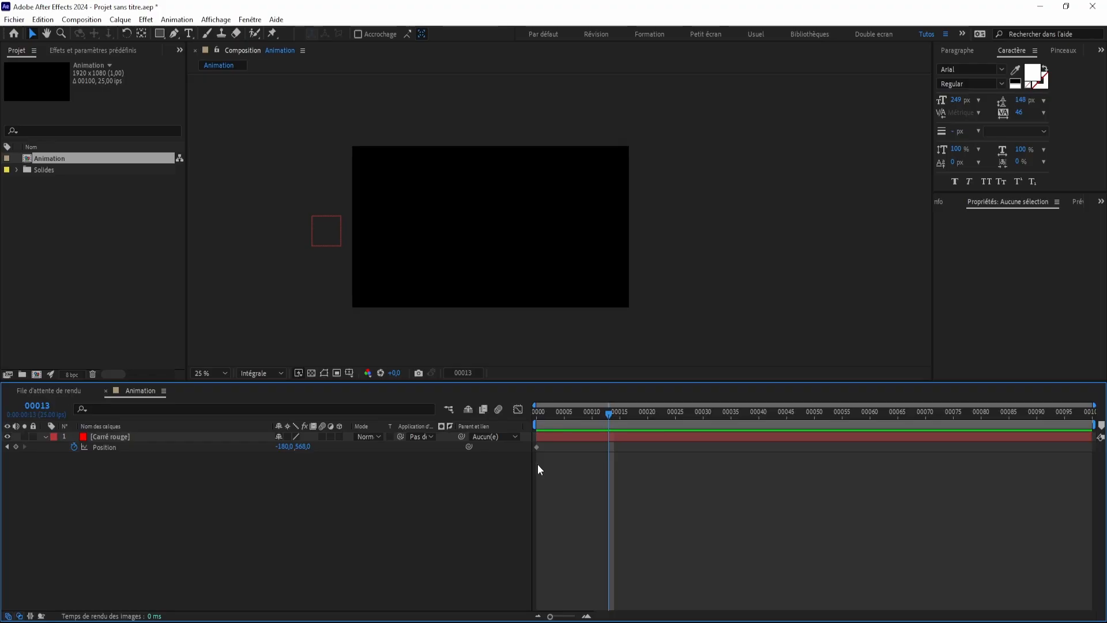
{"action": "left_click_drag", "start_coordinate": [592, 421], "coordinate": [528, 423]}
{"action": "left_click", "coordinate": [537, 448]}
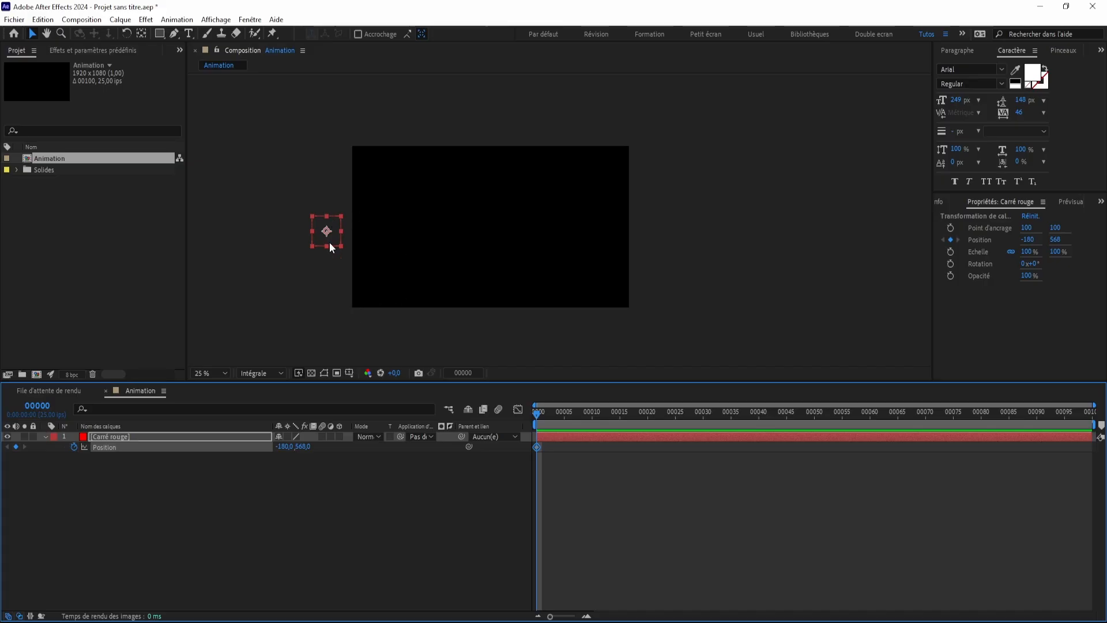
At frame 99, move the red square straight across past the right edge of the frame, to Position 2076, 568
{"action": "left_click_drag", "start_coordinate": [538, 413], "coordinate": [1090, 415]}
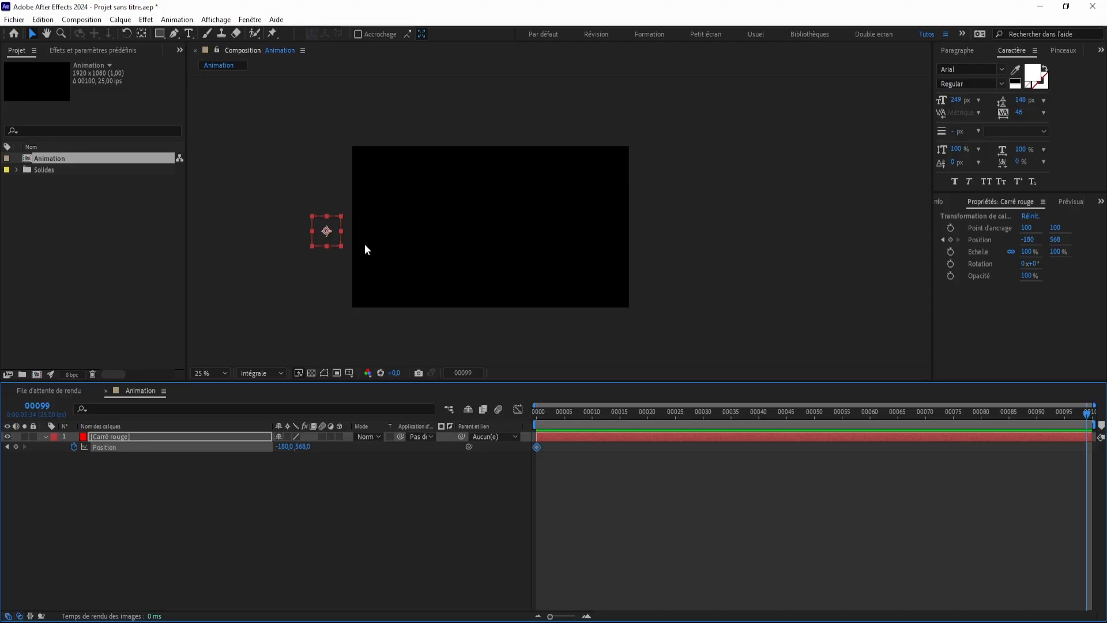
{"action": "left_click_drag", "start_coordinate": [327, 230], "coordinate": [652, 229]}
{"action": "key", "text": "ctrl+z"}
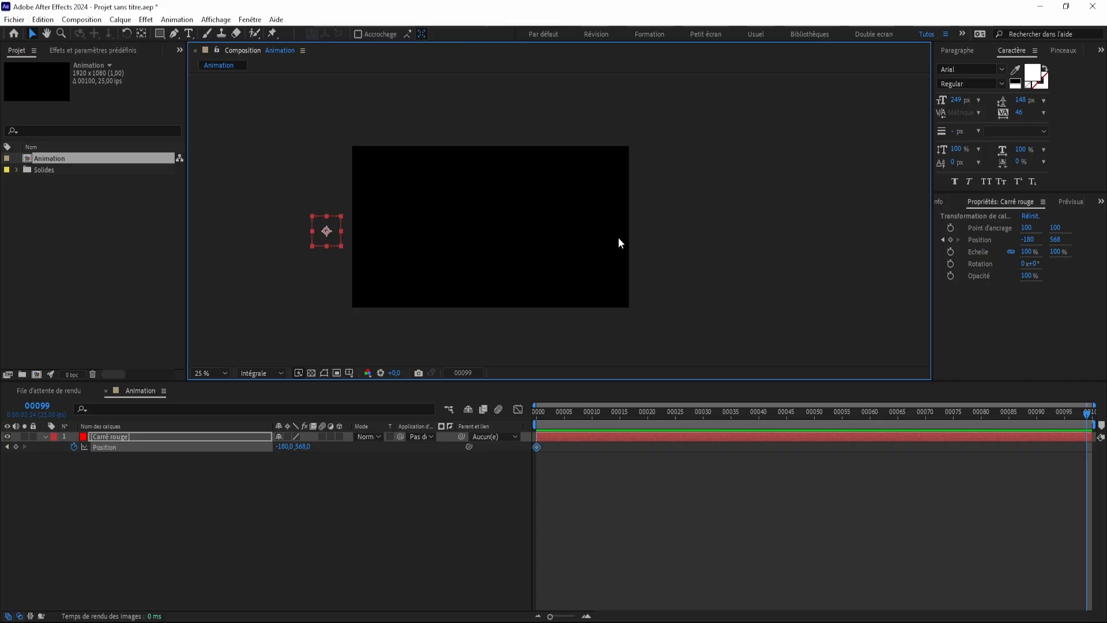
{"action": "key", "text": "Right"}
{"action": "key", "text": "Right"}
{"action": "key", "text": "Right"}
{"action": "key", "text": "Right"}
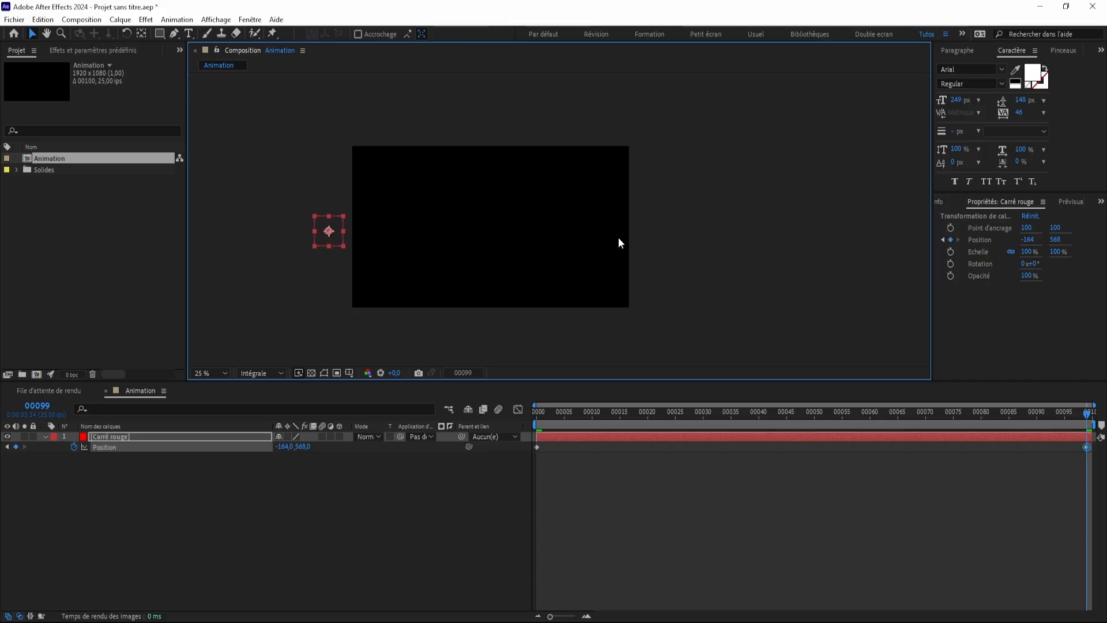
{"action": "key", "text": "shift+Right"}
{"action": "key", "text": "shift+Right"}
{"action": "key", "text": "shift+Right"}
{"action": "key", "text": "shift+Right"}
{"action": "key", "text": "shift+Right"}
{"action": "key", "text": "shift+Right"}
{"action": "key", "text": "shift+Right"}
{"action": "key", "text": "shift+Right"}
{"action": "key", "text": "shift+Right"}
{"action": "key", "text": "shift+Right"}
{"action": "key", "text": "shift+Right"}
{"action": "key", "text": "shift+Right"}
{"action": "key", "text": "shift+Right"}
{"action": "key", "text": "shift+Right"}
{"action": "key", "text": "shift+Right"}
{"action": "key", "text": "shift+Right"}
{"action": "key", "text": "shift+Right"}
{"action": "key", "text": "shift+Right"}
{"action": "key", "text": "shift+Right"}
{"action": "key", "text": "shift+Right"}
{"action": "key", "text": "shift+Right"}
{"action": "key", "text": "shift+Right"}
{"action": "key", "text": "shift+Right"}
{"action": "key", "text": "shift+Right"}
{"action": "key", "text": "shift+Right"}
{"action": "key", "text": "shift+Right"}
{"action": "key", "text": "shift+Right"}
{"action": "key", "text": "shift+Right"}
{"action": "key", "text": "shift+Right"}
{"action": "key", "text": "shift+Right"}
{"action": "key", "text": "shift+Right"}
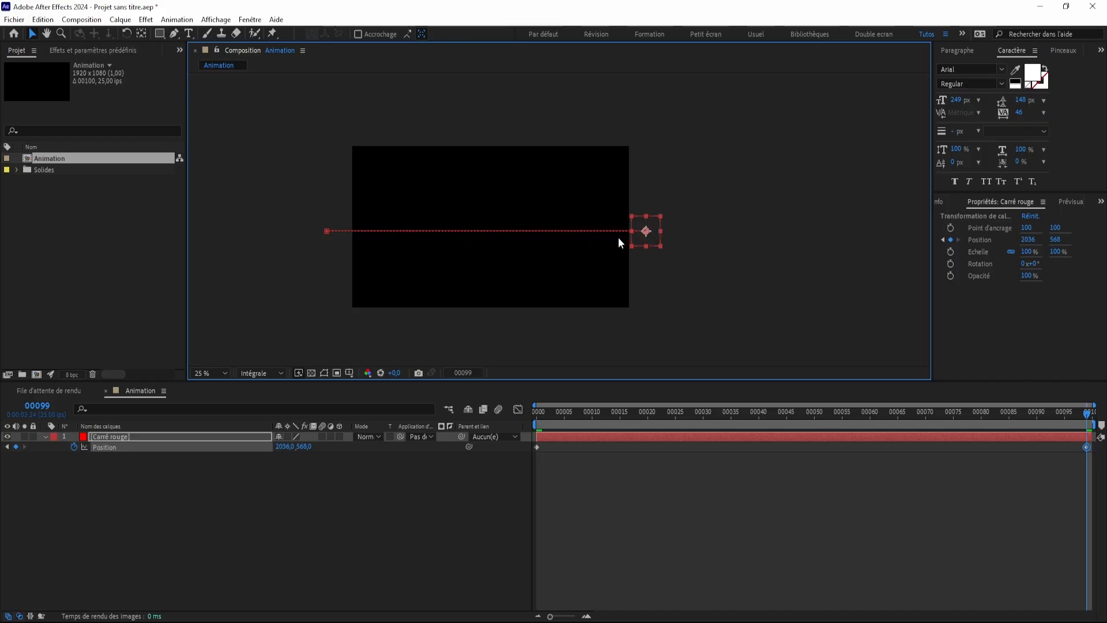
{"action": "key", "text": "shift+Right"}
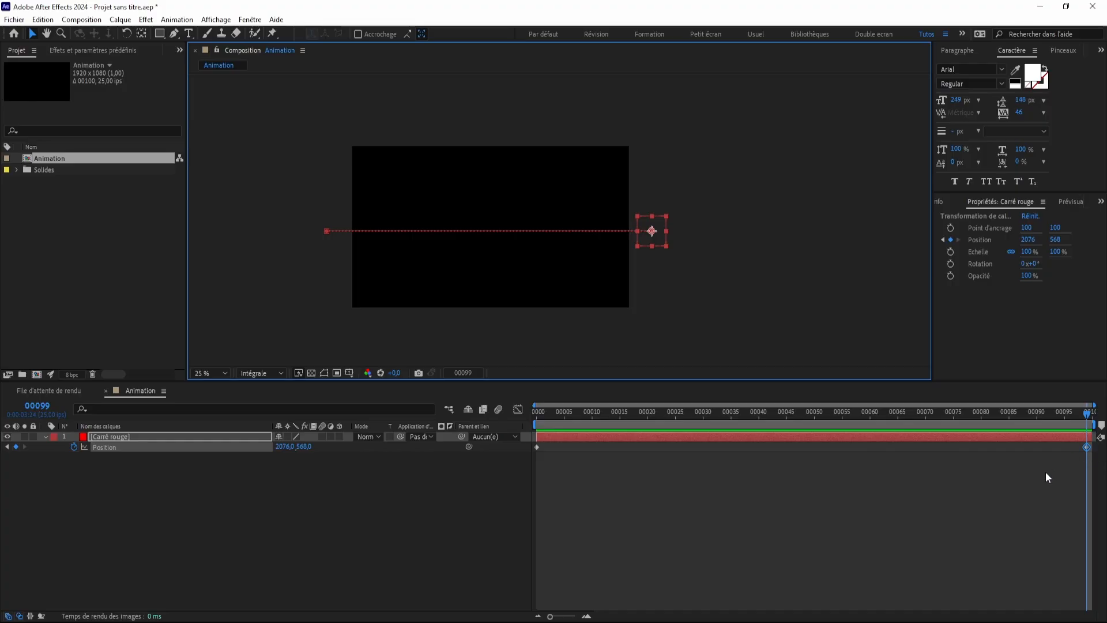
Preview the red square's movement by playing the animation from frame 0
{"action": "left_click", "coordinate": [1066, 461]}
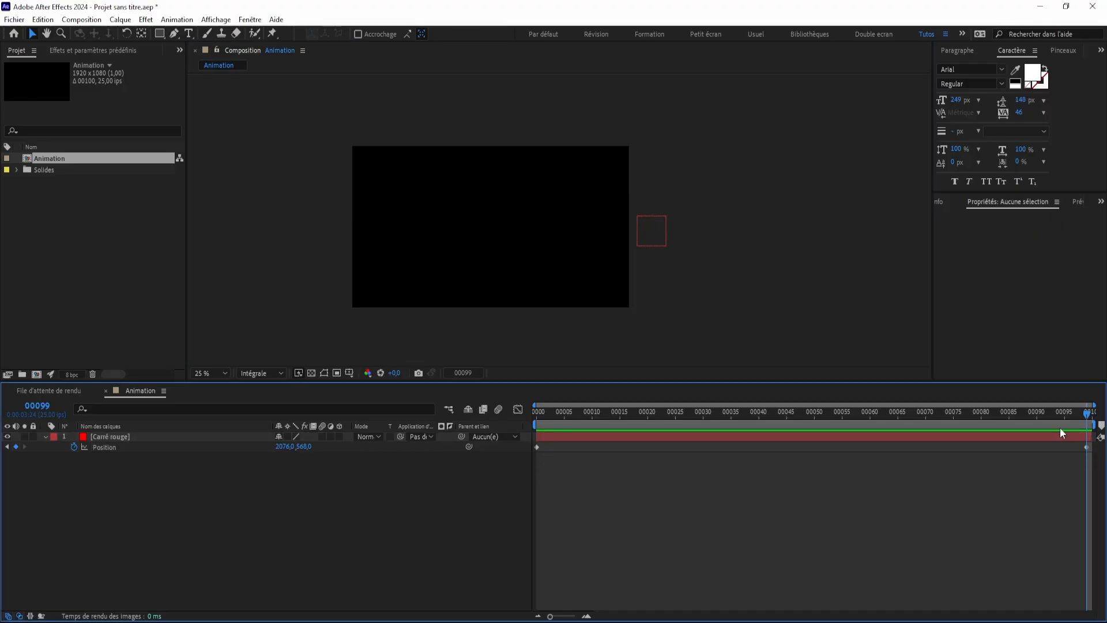
{"action": "left_click_drag", "start_coordinate": [1086, 412], "coordinate": [399, 476]}
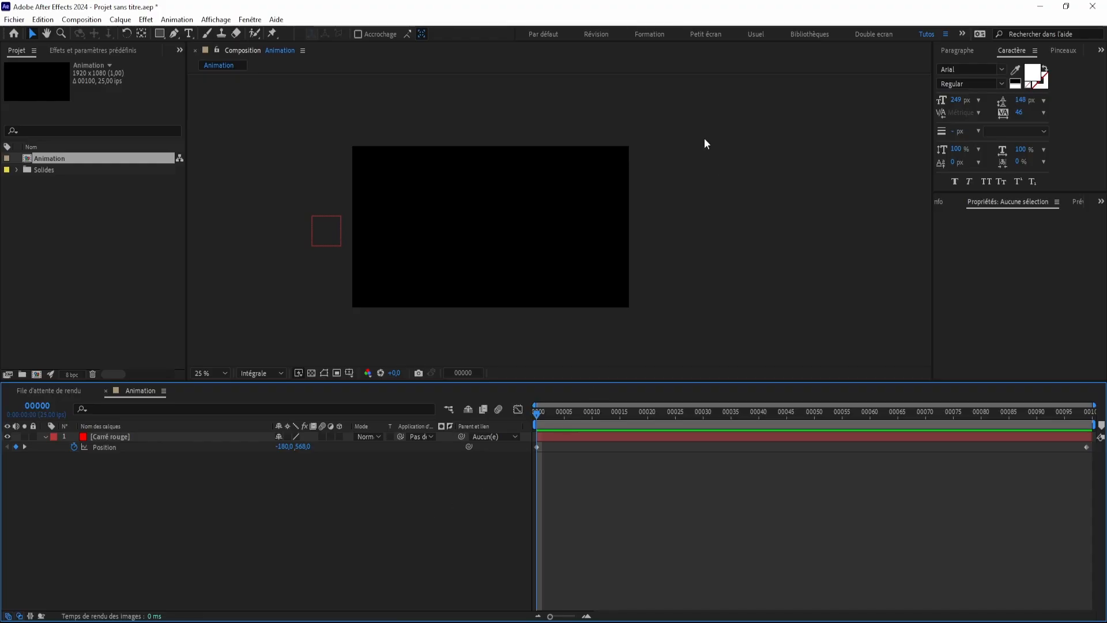
{"action": "key", "text": "space"}
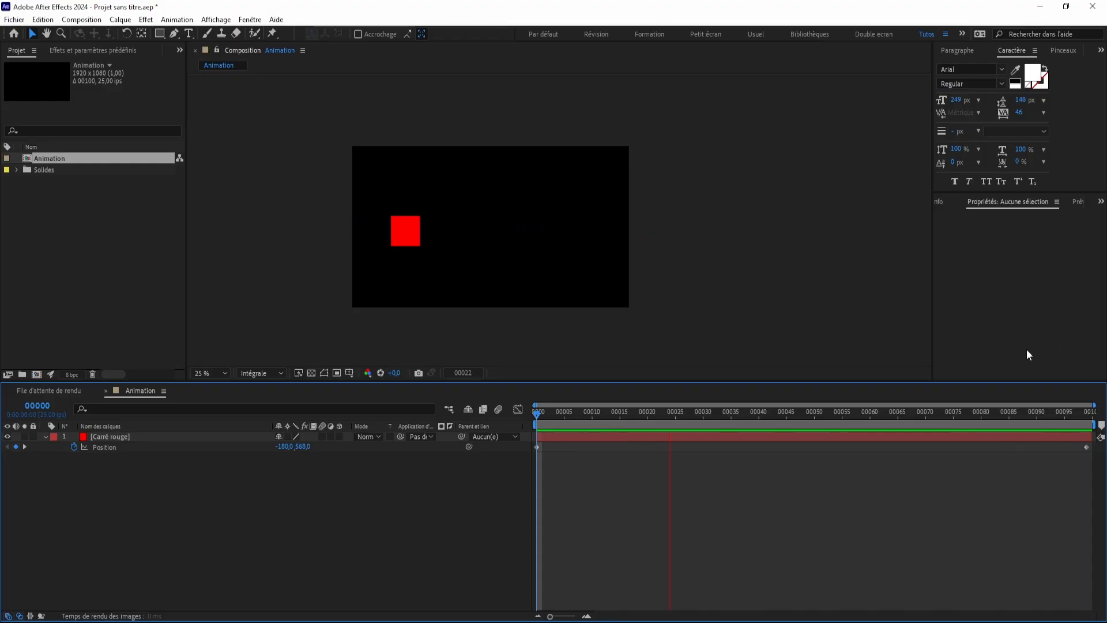
{"action": "key", "text": "space"}
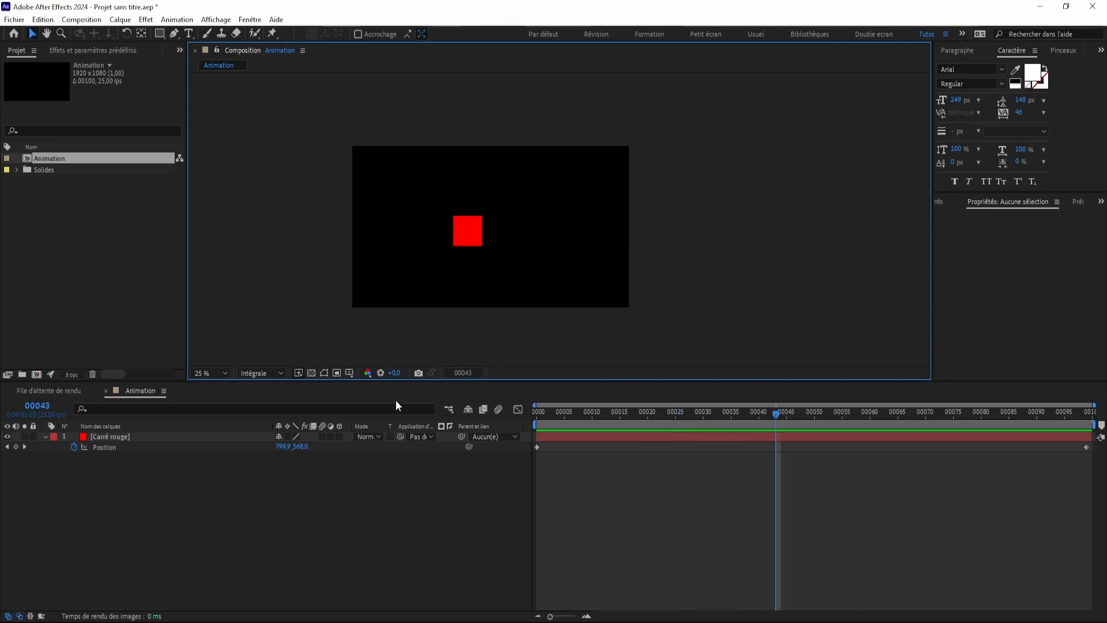
At frame 47, raise the red square to about 879, 164 near the top of the frame to add a Position keyframe
{"action": "left_click_drag", "start_coordinate": [774, 417], "coordinate": [795, 427]}
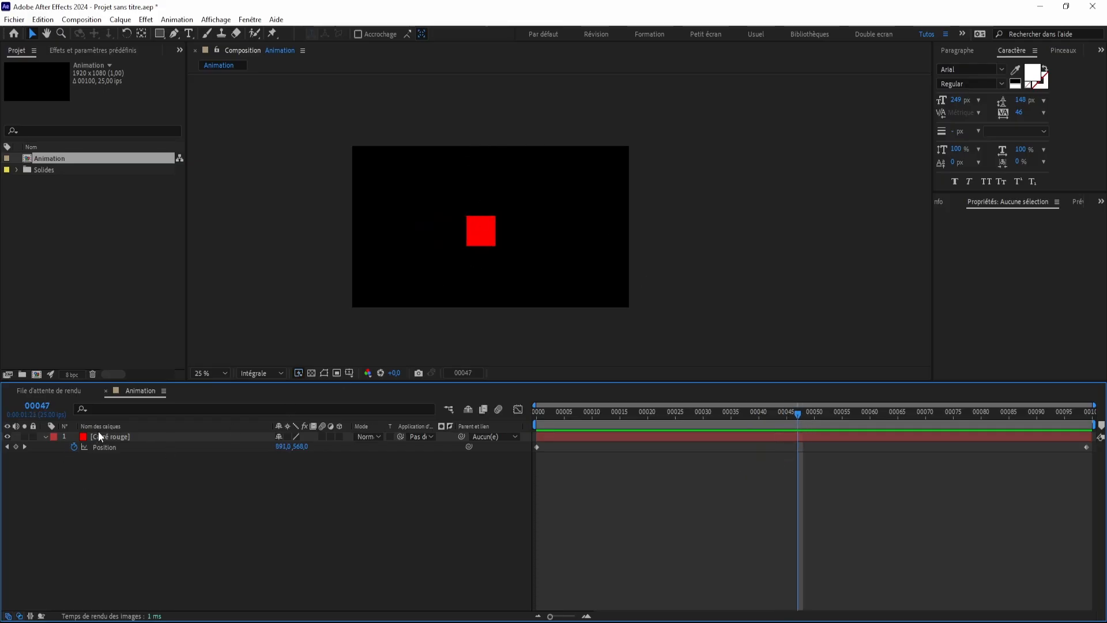
{"action": "left_click", "coordinate": [114, 437]}
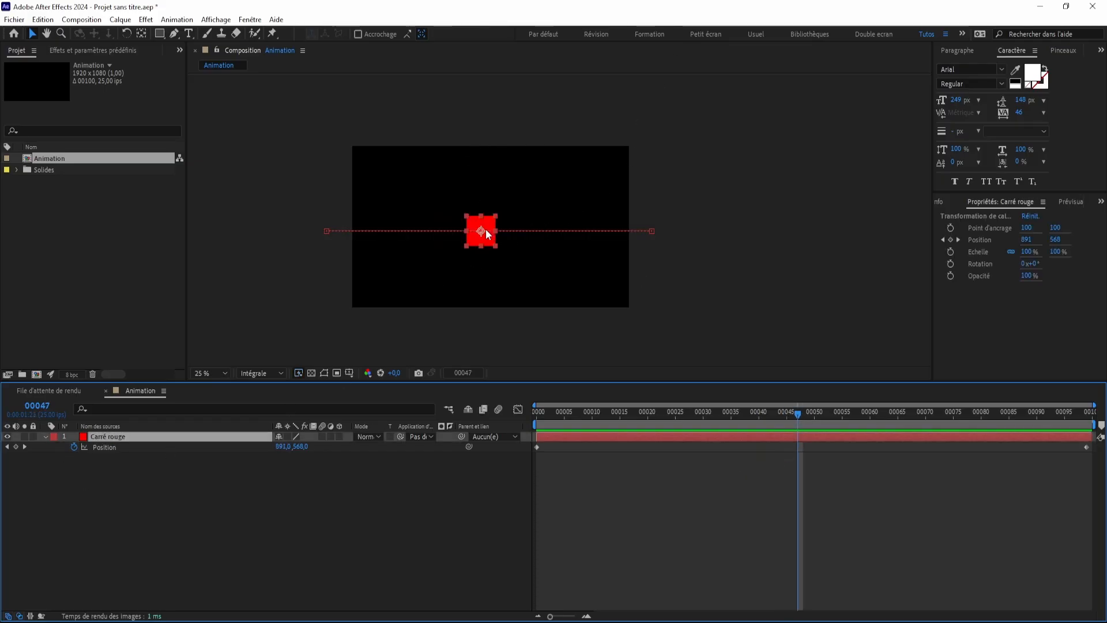
{"action": "left_click_drag", "start_coordinate": [481, 231], "coordinate": [478, 171]}
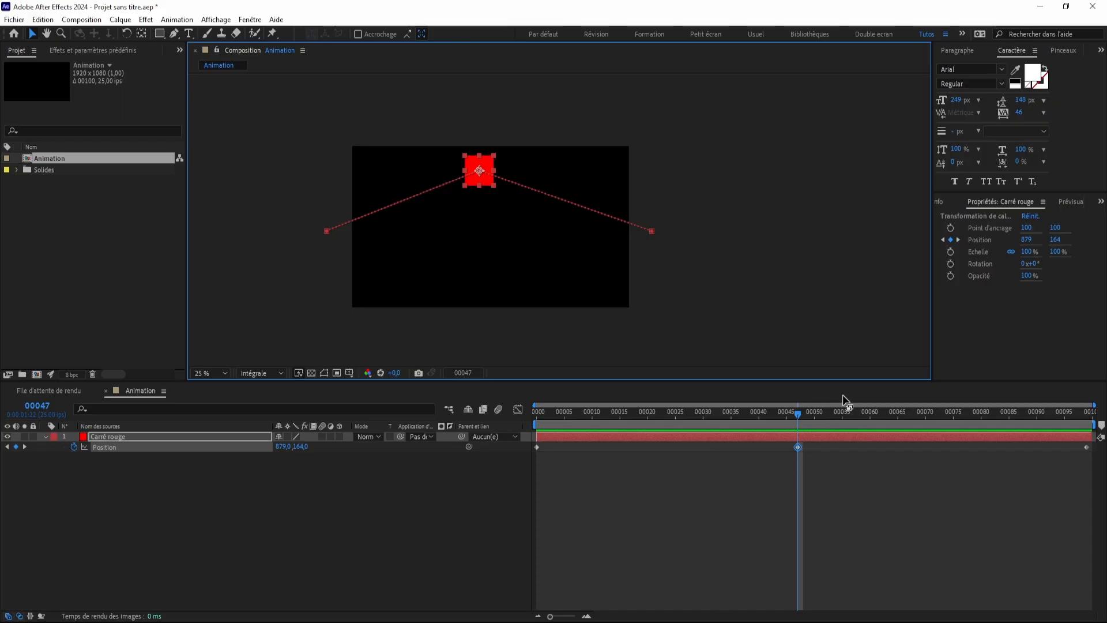
Shift the middle Position keyframe to frame 33 and the last Position keyframe to frame 69
{"action": "left_click_drag", "start_coordinate": [798, 447], "coordinate": [719, 447]}
{"action": "left_click_drag", "start_coordinate": [1086, 447], "coordinate": [919, 447]}
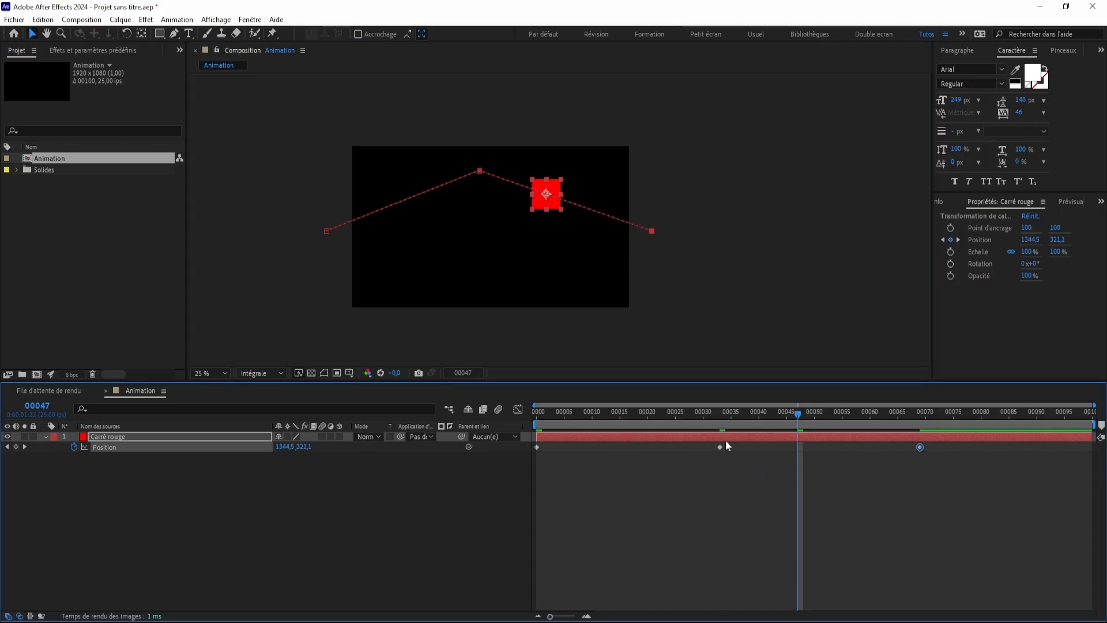
Copy the middle Position keyframe and paste it at frame 53
{"action": "left_click_drag", "start_coordinate": [740, 474], "coordinate": [704, 439]}
{"action": "left_click_drag", "start_coordinate": [806, 414], "coordinate": [833, 417]}
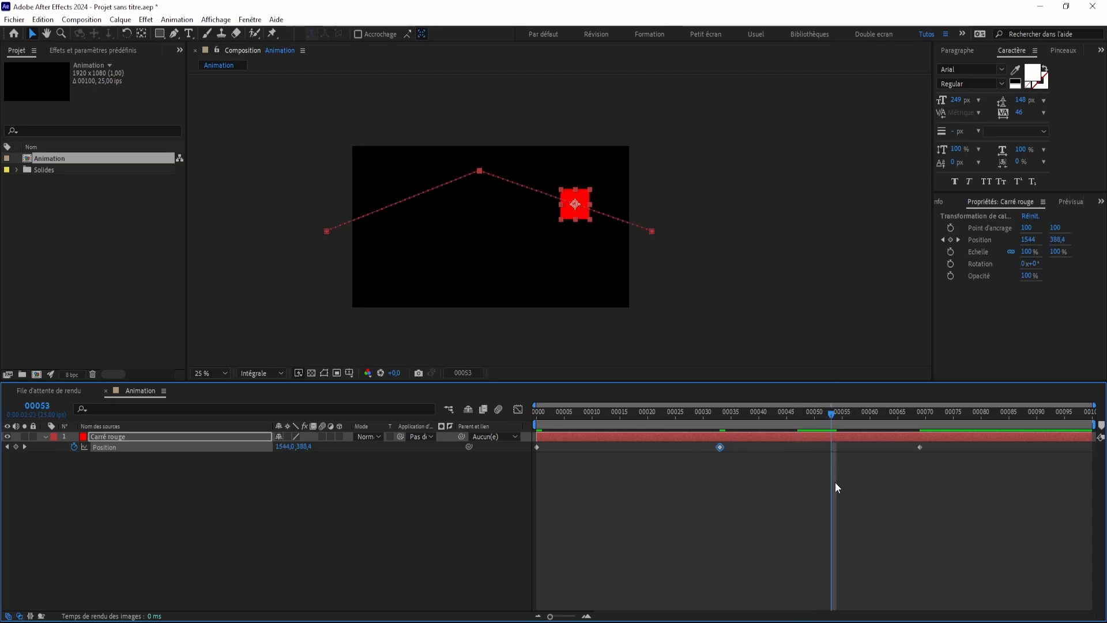
{"action": "key", "text": "ctrl+v"}
Scrub around the two matching Position keyframes to check the red square's pause, and select both keyframes
{"action": "left_click_drag", "start_coordinate": [832, 416], "coordinate": [776, 469]}
{"action": "left_click_drag", "start_coordinate": [859, 480], "coordinate": [720, 450]}
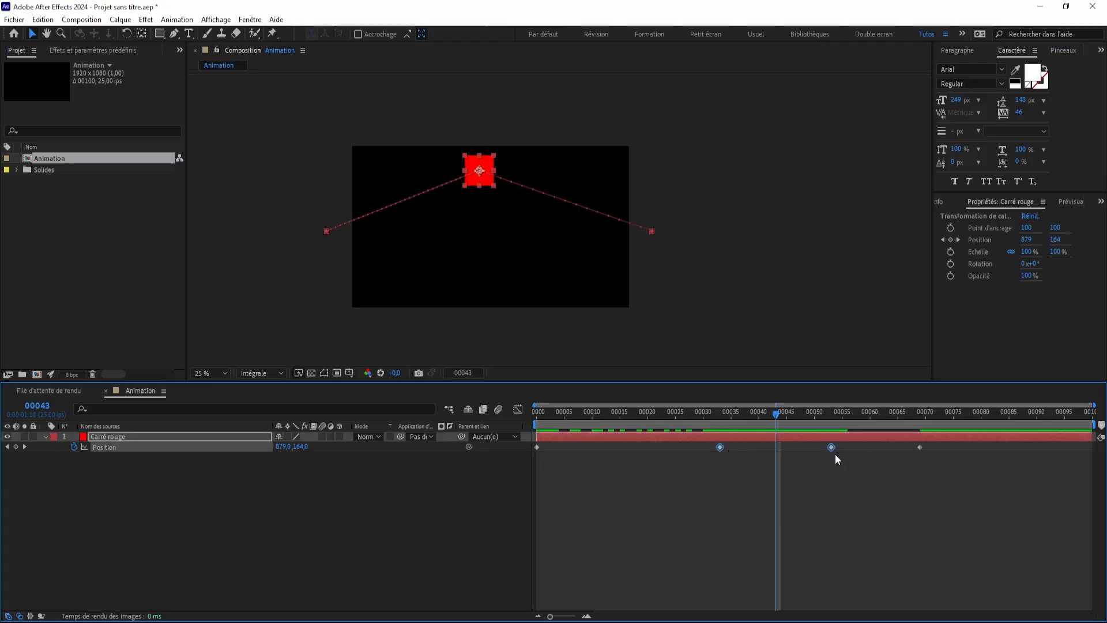
{"action": "left_click_drag", "start_coordinate": [780, 416], "coordinate": [855, 425]}
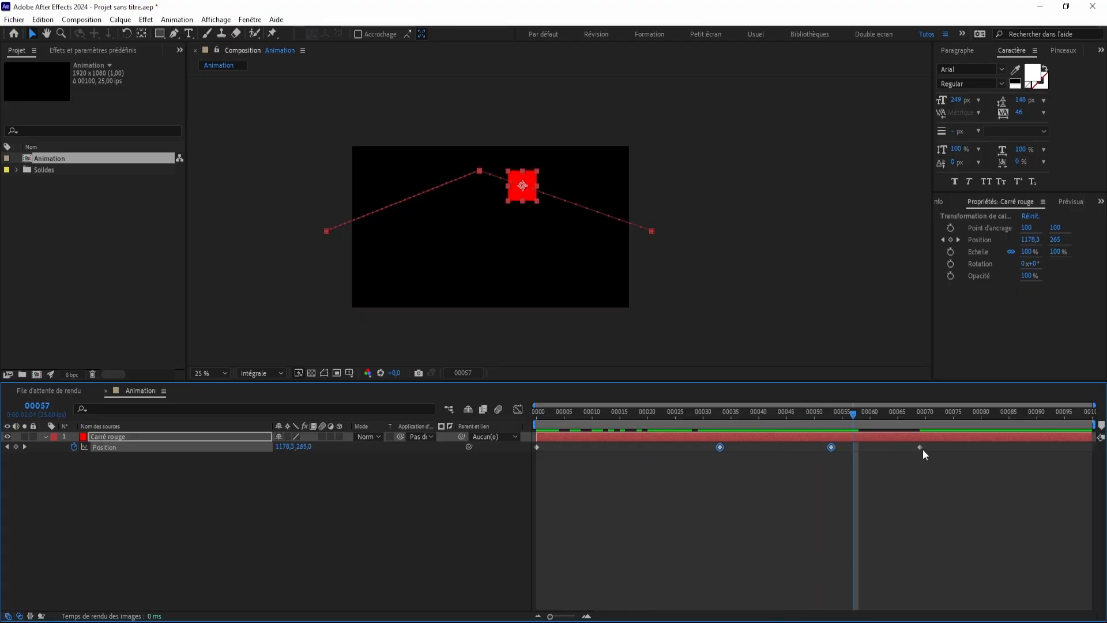
Shift the last Position keyframe to frame 83 and the pasted keyframe to frame 61, and scrub back to frame 48
{"action": "left_click_drag", "start_coordinate": [923, 449], "coordinate": [998, 451]}
{"action": "left_click_drag", "start_coordinate": [833, 447], "coordinate": [875, 449]}
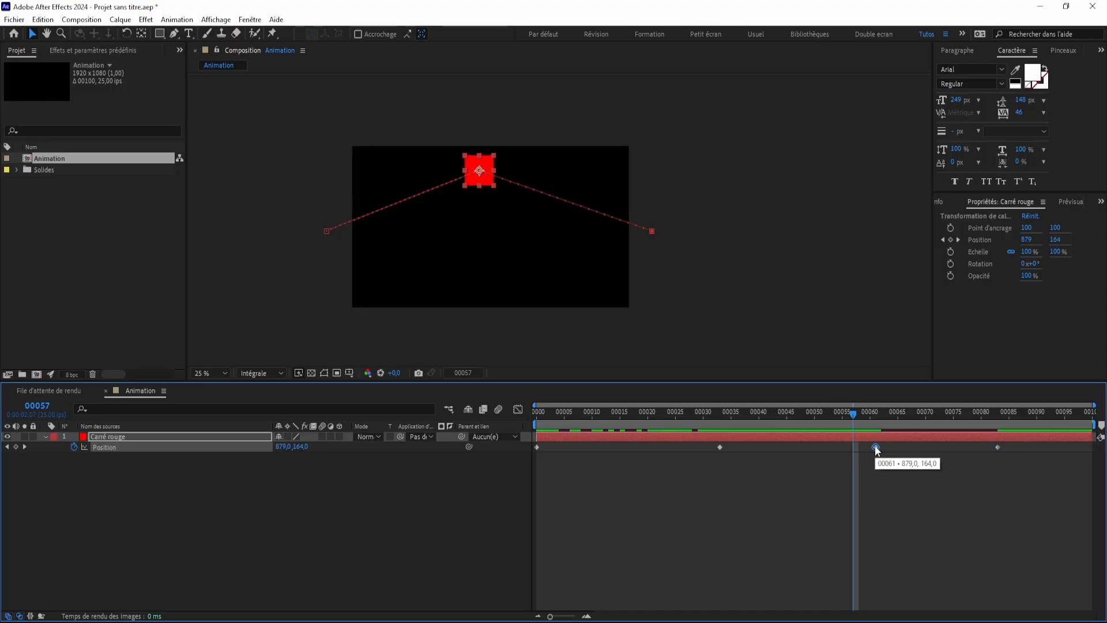
{"action": "left_click", "coordinate": [838, 414]}
{"action": "left_click_drag", "start_coordinate": [838, 416], "coordinate": [803, 415]}
Remove the pasted Position keyframe, shift the remaining middle keyframe to frame 37, and scrub through the motion
{"action": "left_click_drag", "start_coordinate": [720, 448], "coordinate": [742, 446]}
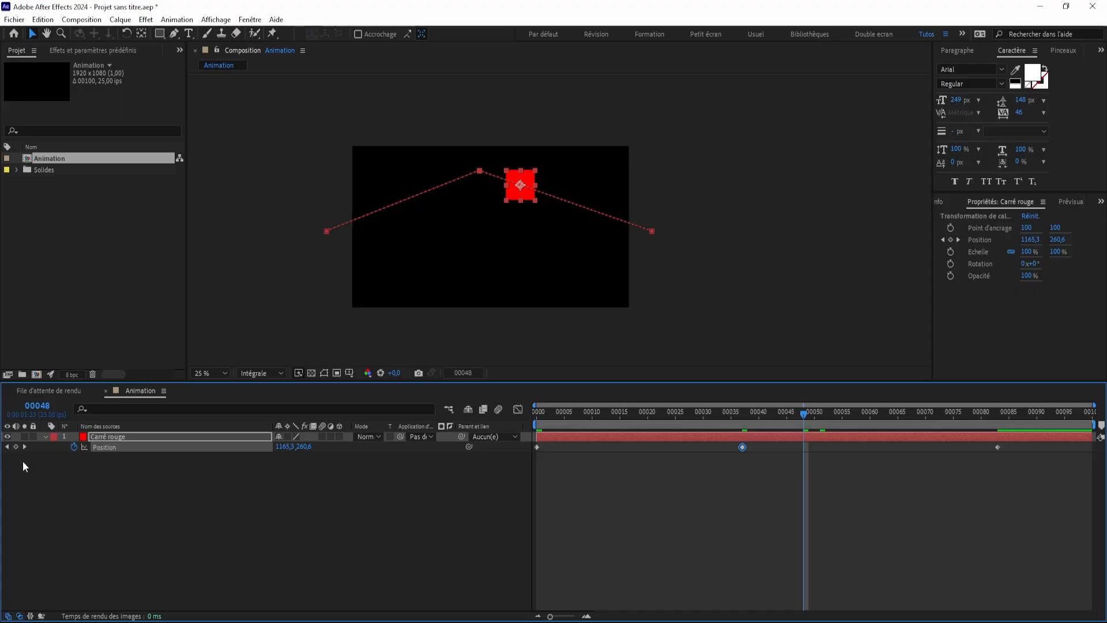
{"action": "left_click_drag", "start_coordinate": [806, 414], "coordinate": [855, 410]}
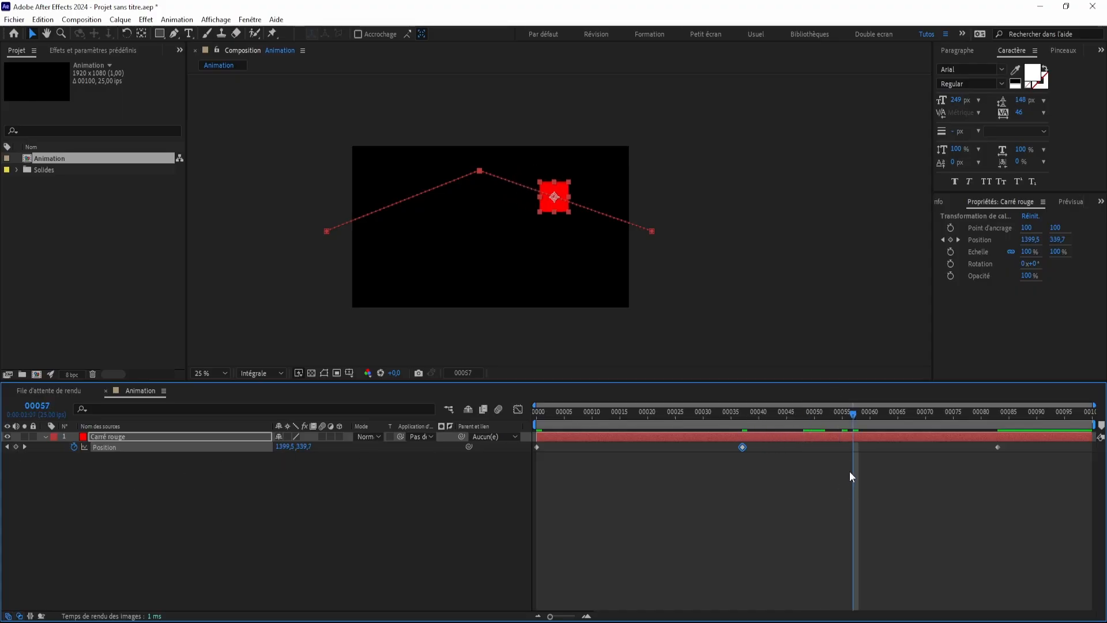
{"action": "left_click_drag", "start_coordinate": [852, 409], "coordinate": [670, 438]}
Delete the middle Position keyframe and scrub from frame 0 to frame 83 to check the straight path
{"action": "left_click", "coordinate": [741, 459]}
{"action": "left_click", "coordinate": [742, 447]}
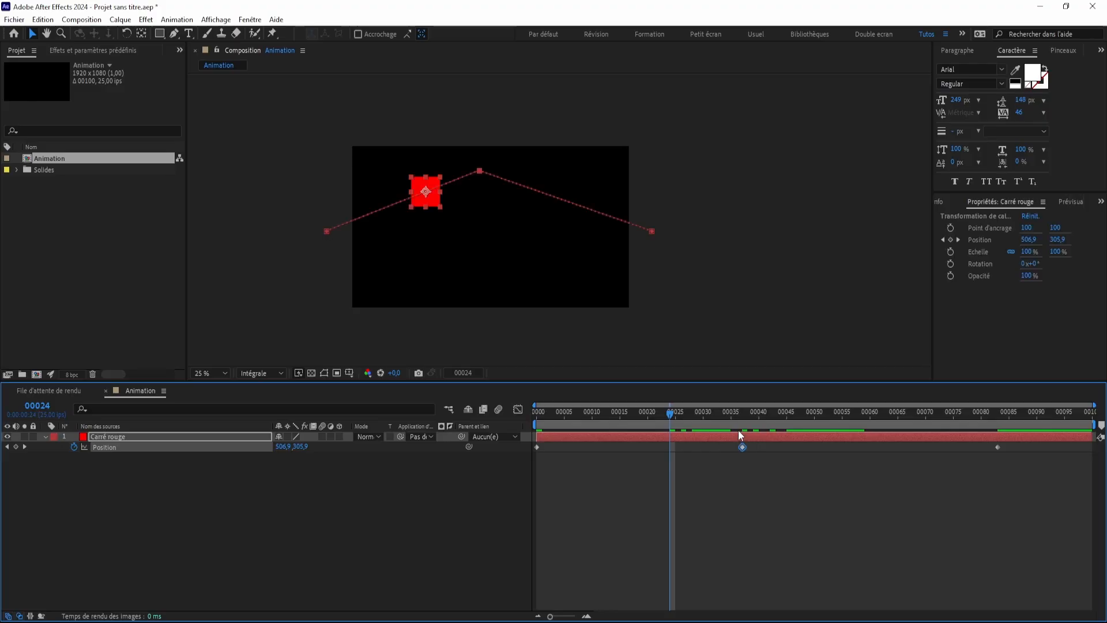
{"action": "key", "text": "Delete"}
{"action": "left_click_drag", "start_coordinate": [673, 413], "coordinate": [454, 436]}
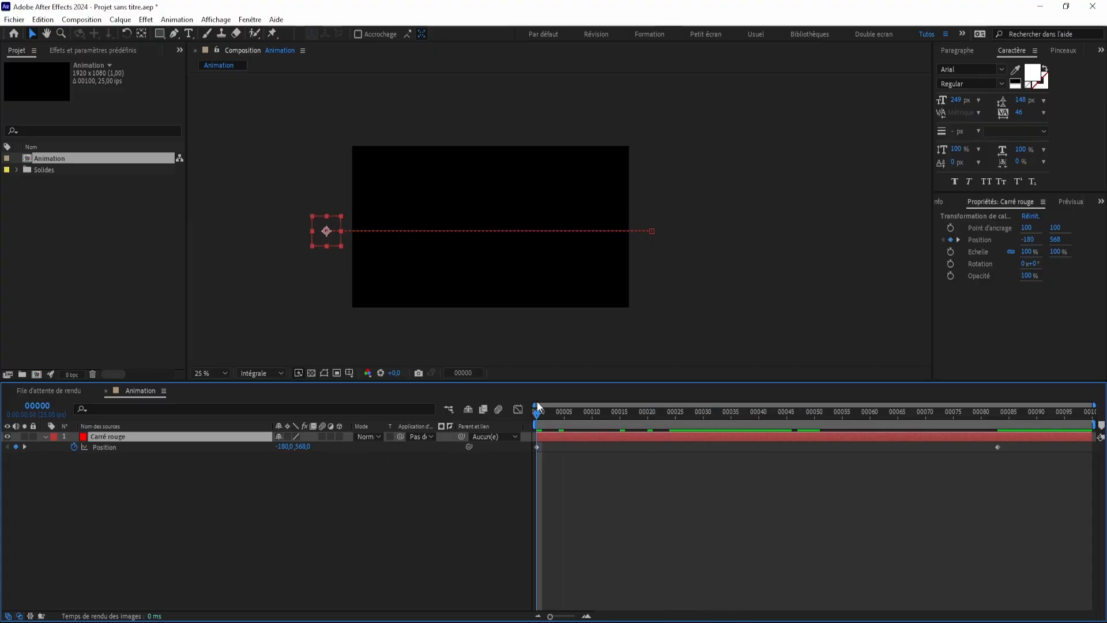
{"action": "left_click_drag", "start_coordinate": [539, 418], "coordinate": [999, 418]}
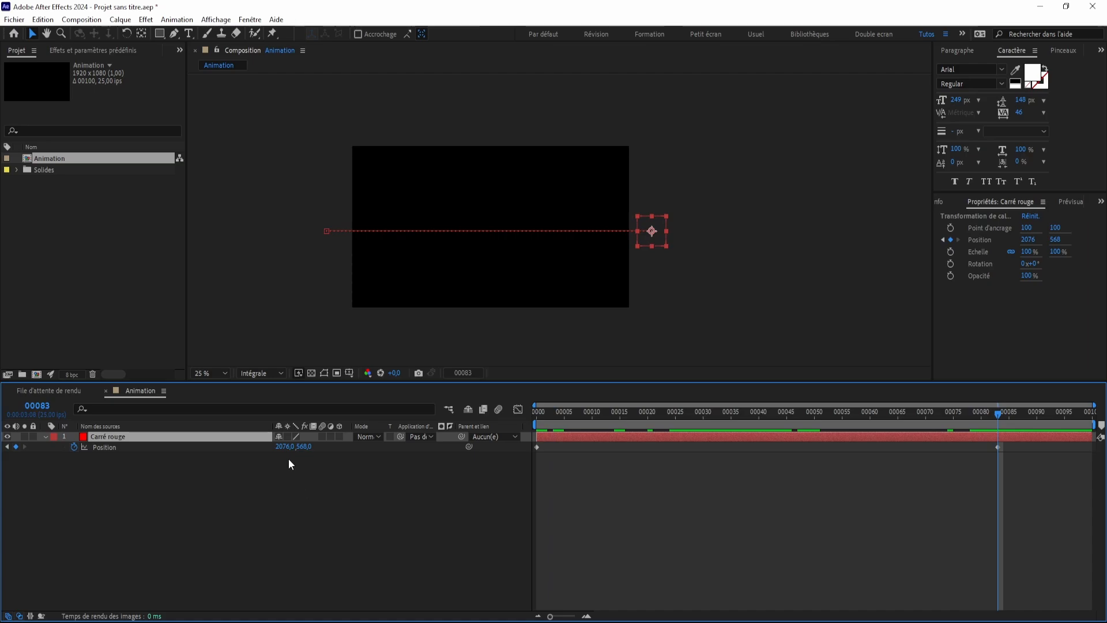
Add Position keyframes at frames 47 and 90 without moving the red square
{"action": "left_click_drag", "start_coordinate": [987, 413], "coordinate": [686, 420]}
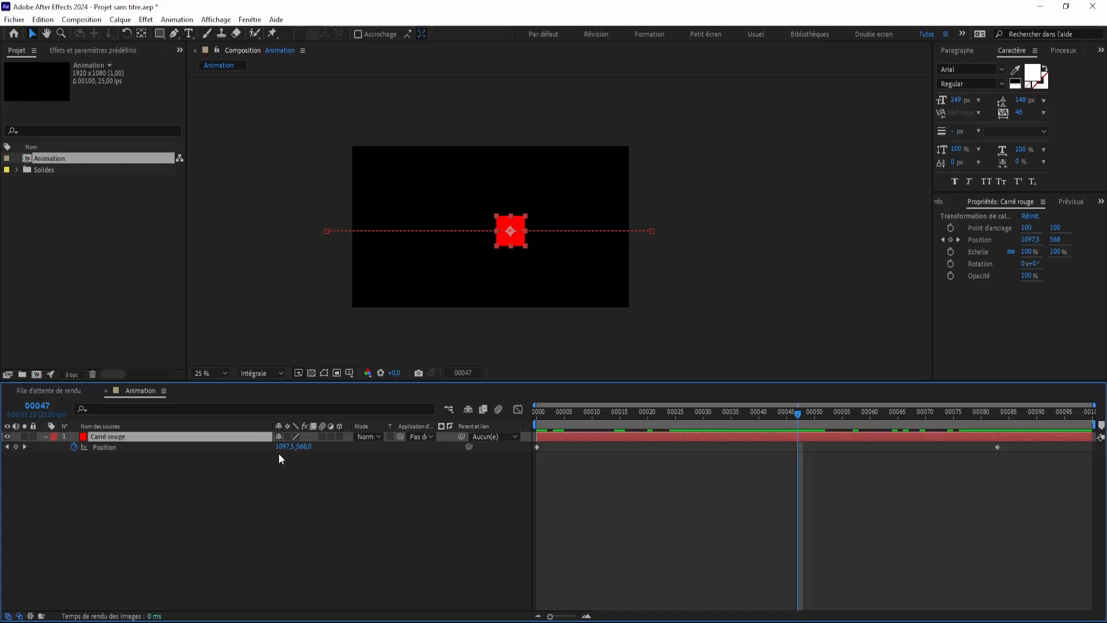
{"action": "left_click", "coordinate": [15, 446]}
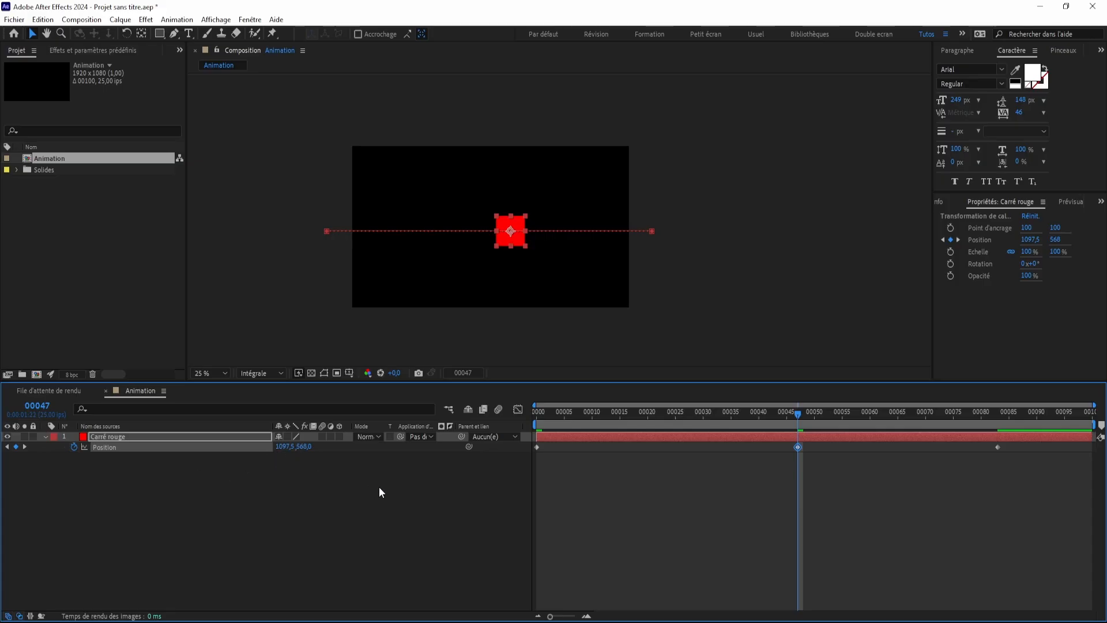
{"action": "left_click_drag", "start_coordinate": [799, 414], "coordinate": [998, 411]}
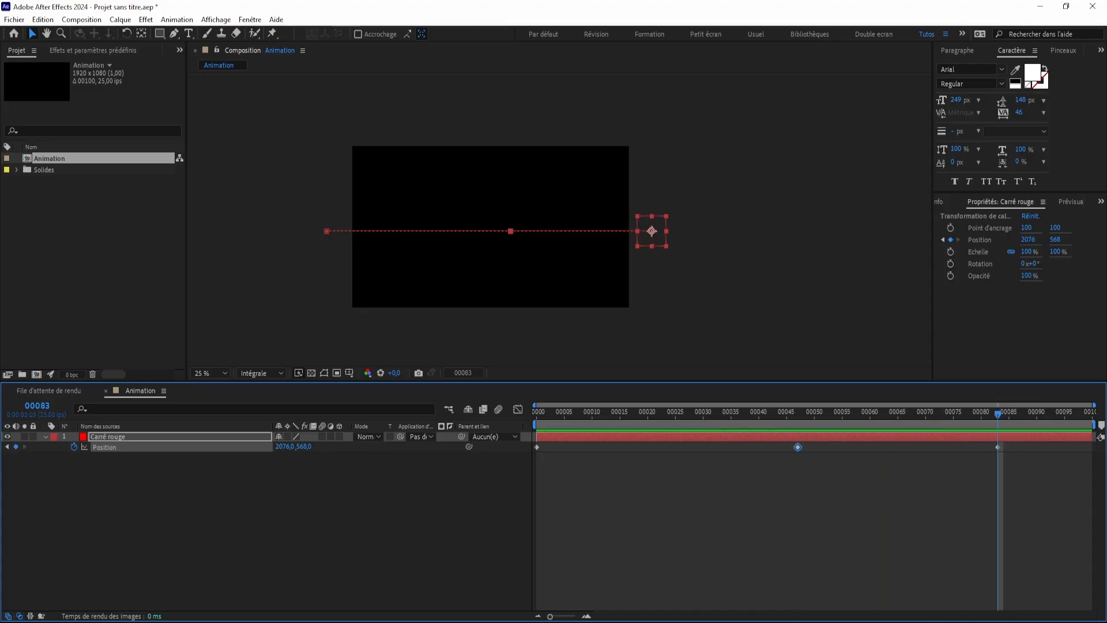
{"action": "left_click_drag", "start_coordinate": [1002, 413], "coordinate": [1038, 432]}
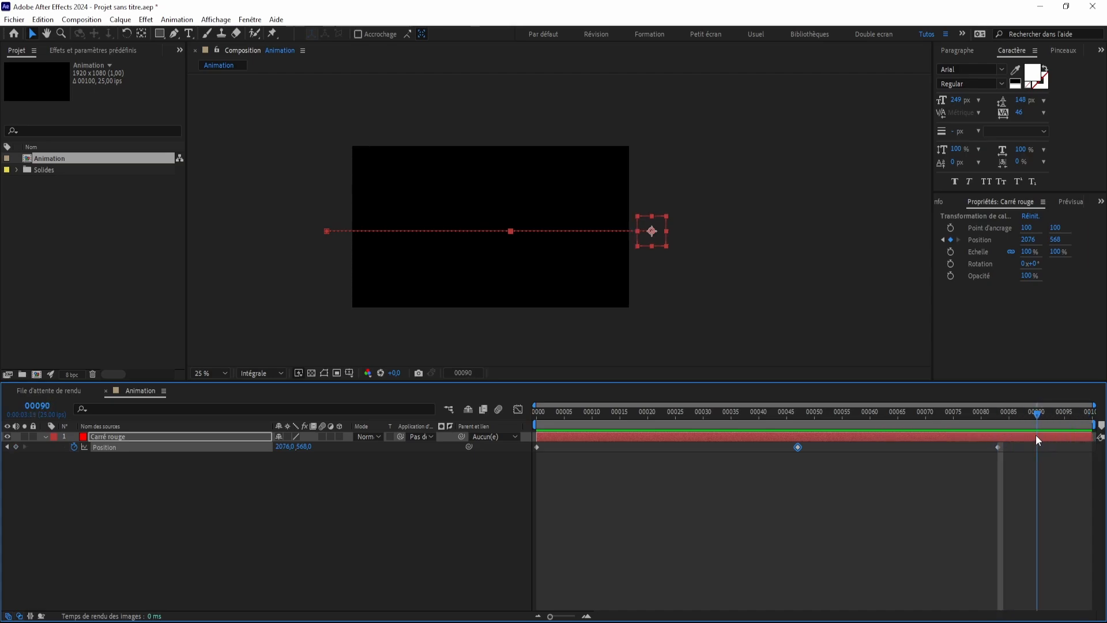
{"action": "left_click", "coordinate": [16, 447]}
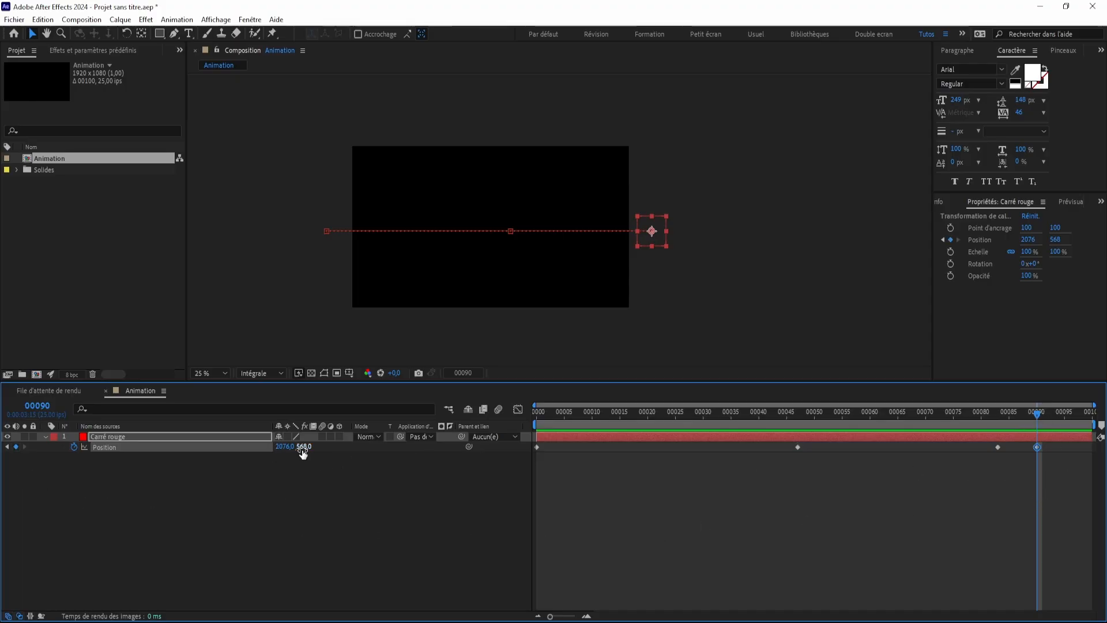
Delete the Position keyframes at frames 90 and 47
{"action": "left_click_drag", "start_coordinate": [1059, 473], "coordinate": [1033, 443]}
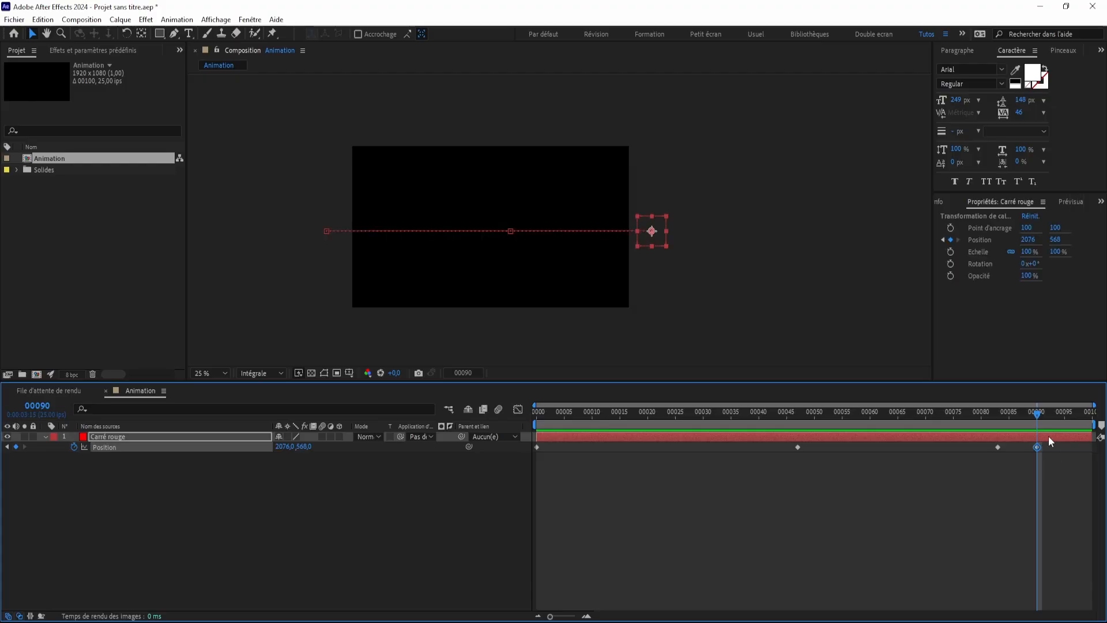
{"action": "key", "text": "Delete"}
{"action": "left_click", "coordinate": [798, 447]}
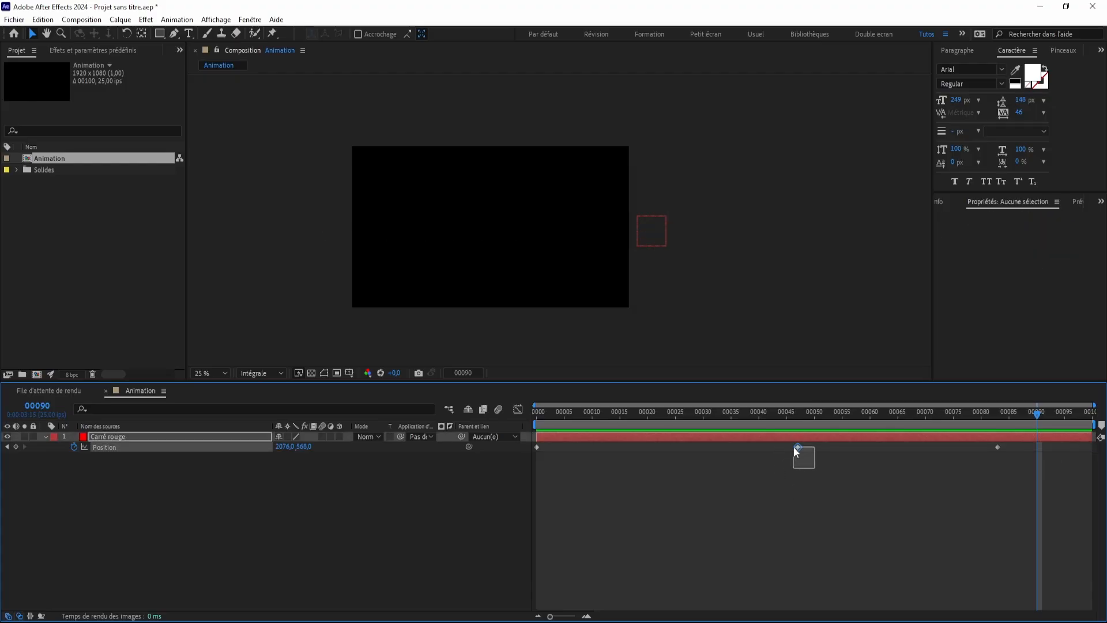
{"action": "key", "text": "Delete"}
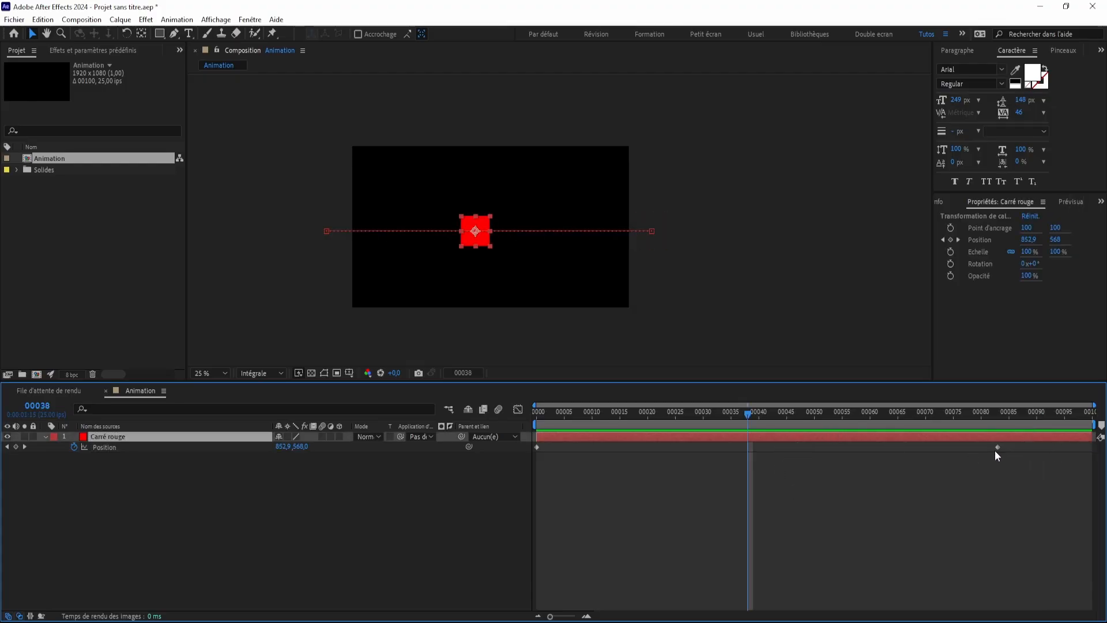
Move the last Position keyframe to frame 100, and at frame 45 raise the red square to about 887, 128
{"action": "left_click_drag", "start_coordinate": [1002, 445], "coordinate": [1096, 452]}
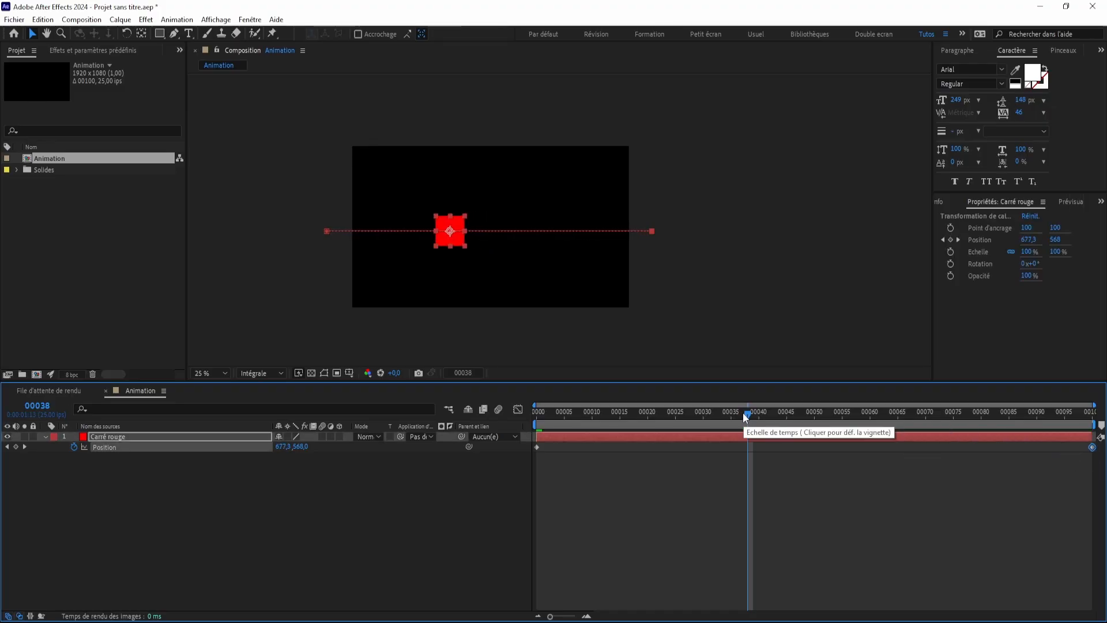
{"action": "left_click_drag", "start_coordinate": [749, 413], "coordinate": [787, 413]}
{"action": "left_click_drag", "start_coordinate": [481, 234], "coordinate": [487, 168]}
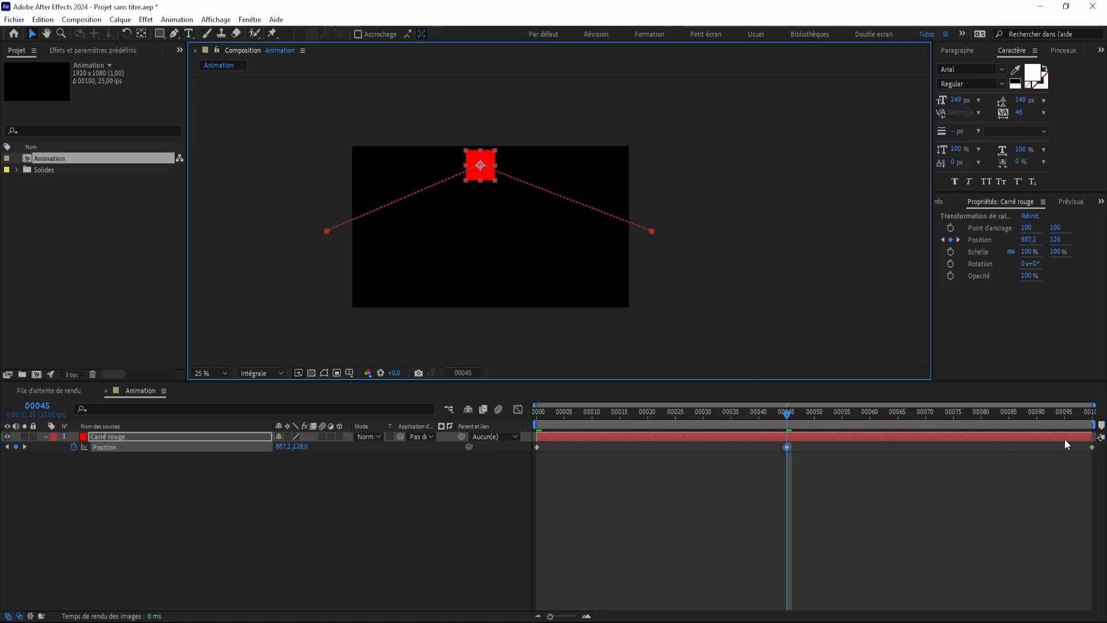
{"action": "left_click", "coordinate": [1023, 494]}
Try the middle Position keyframe at frame 18, review all the keyframes, and settle it at frame 39
{"action": "left_click_drag", "start_coordinate": [785, 448], "coordinate": [637, 448]}
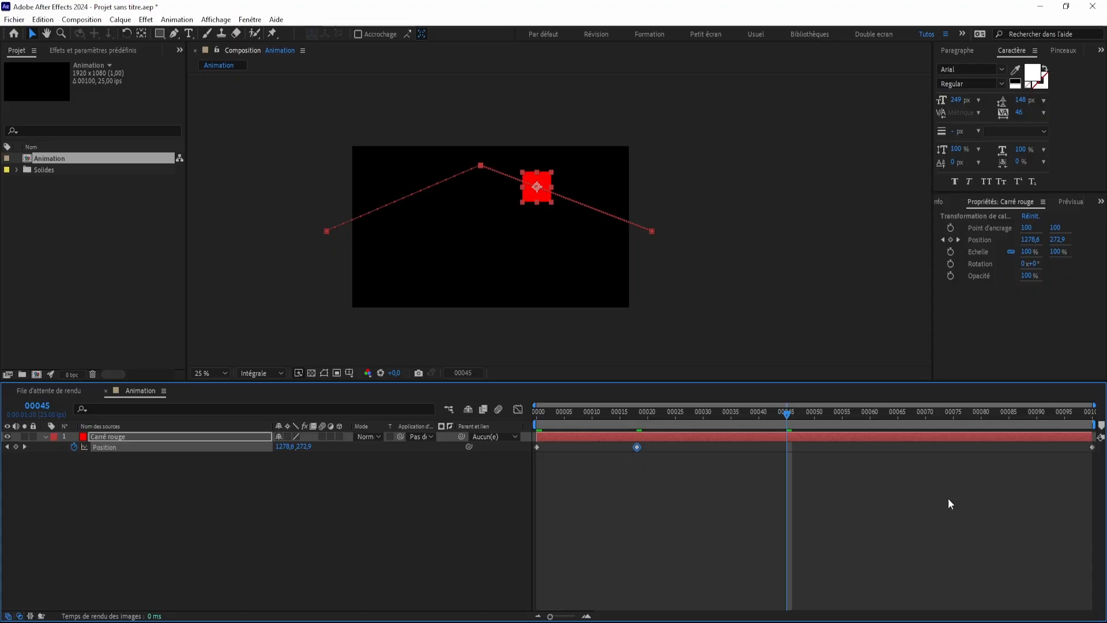
{"action": "left_click_drag", "start_coordinate": [1094, 469], "coordinate": [529, 438]}
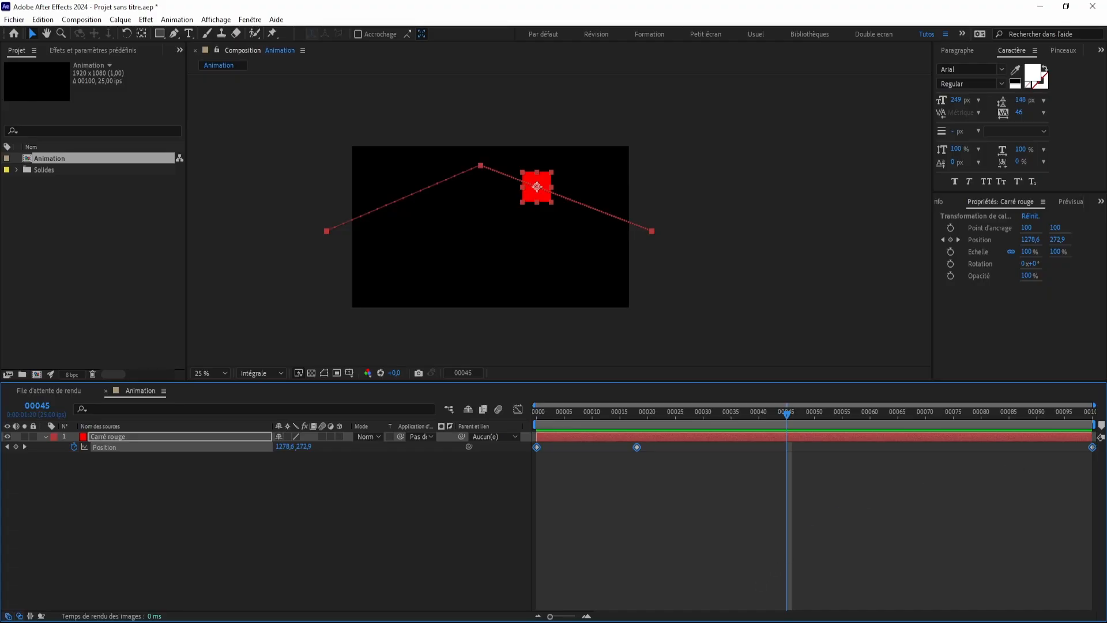
{"action": "mouse_move", "coordinate": [1093, 451]}
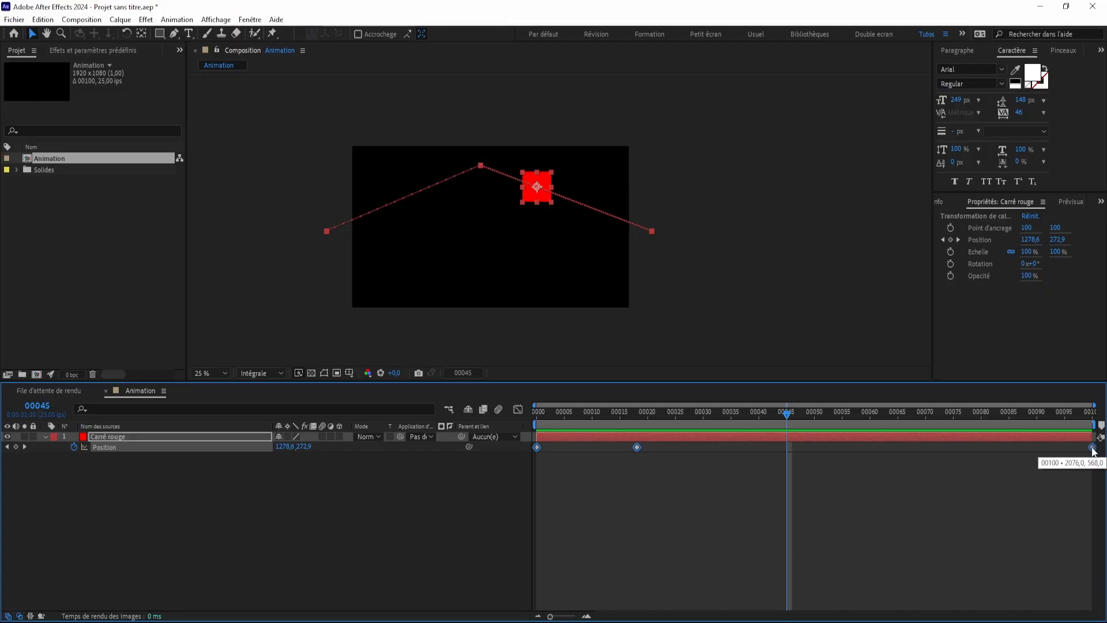
{"action": "left_click_drag", "start_coordinate": [1093, 448], "coordinate": [1097, 520]}
{"action": "left_click_drag", "start_coordinate": [639, 448], "coordinate": [757, 457]}
{"action": "left_click_drag", "start_coordinate": [790, 408], "coordinate": [721, 409]}
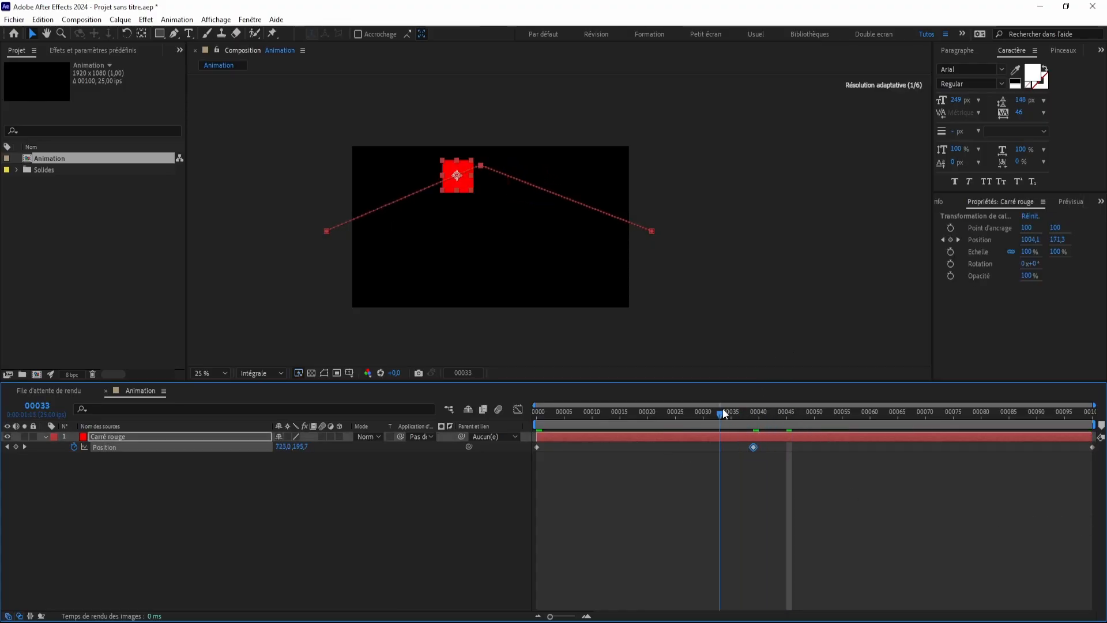
Examine the red square's motion path at frame 33 up close, from its peak to its starting point
{"action": "scroll", "coordinate": [410, 185], "scroll_direction": "up", "scroll_amount": 1}
{"action": "left_click_drag", "start_coordinate": [491, 197], "coordinate": [783, 187]}
{"action": "scroll", "coordinate": [411, 252], "scroll_direction": "up", "scroll_amount": 1}
{"action": "left_click_drag", "start_coordinate": [426, 249], "coordinate": [514, 252]}
{"action": "scroll", "coordinate": [519, 251], "scroll_direction": "down", "scroll_amount": 2}
{"action": "left_click_drag", "start_coordinate": [578, 240], "coordinate": [485, 225]}
{"action": "left_click", "coordinate": [634, 500]}
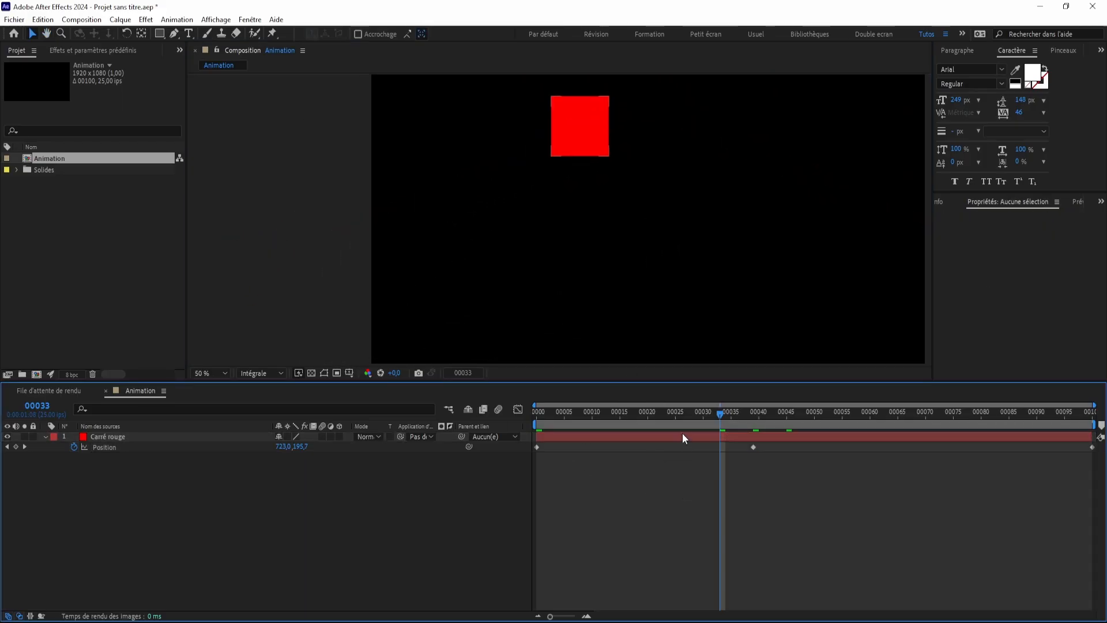
{"action": "left_click", "coordinate": [129, 437]}
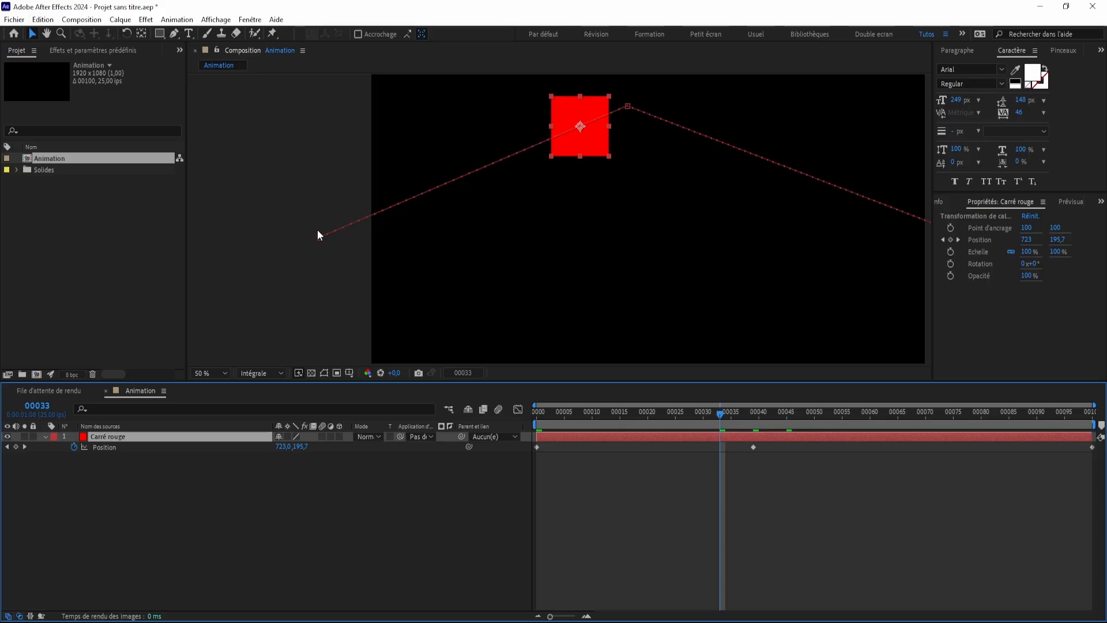
{"action": "scroll", "coordinate": [319, 237], "scroll_direction": "up", "scroll_amount": 2}
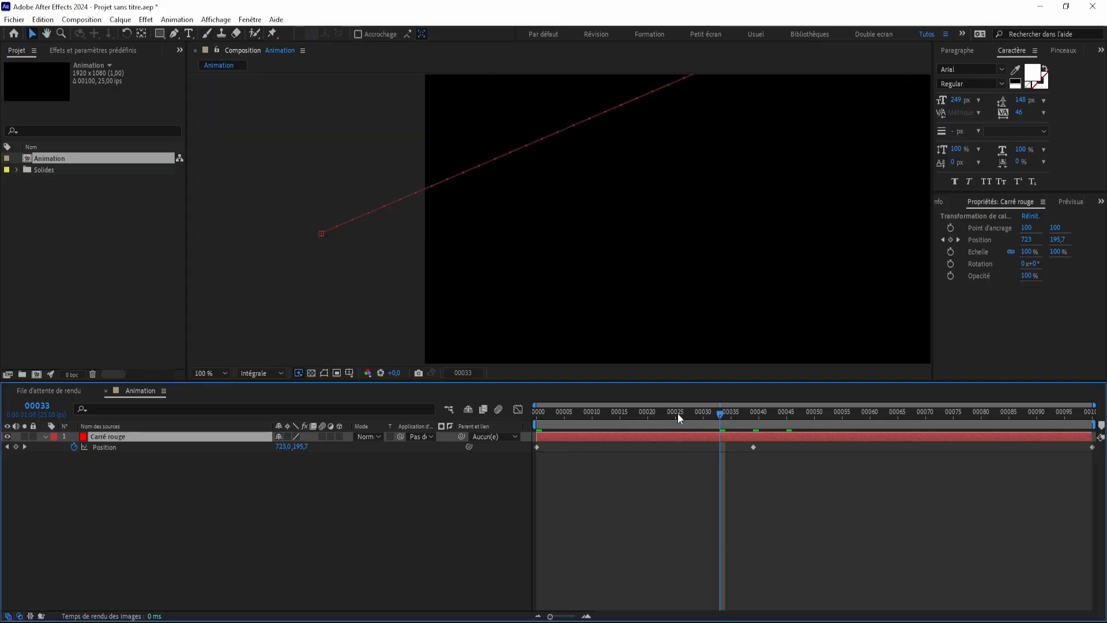
Return to frame 0 and examine the dot spacing along the whole motion path, past the peak to the end point
{"action": "key", "text": "Home"}
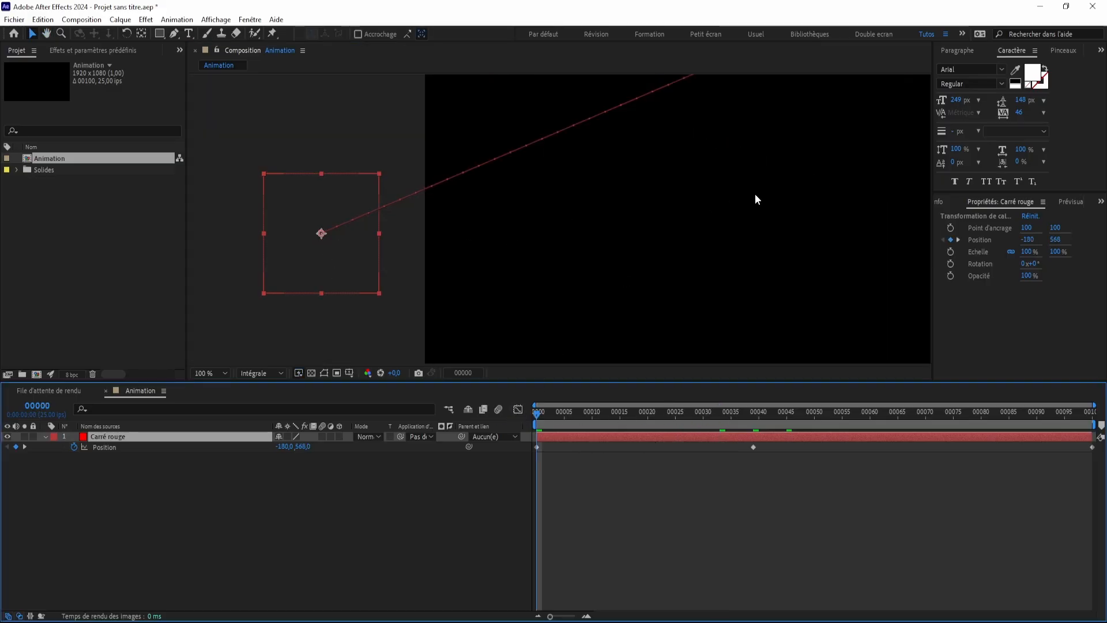
{"action": "left_click_drag", "start_coordinate": [756, 196], "coordinate": [584, 349]}
{"action": "scroll", "coordinate": [763, 153], "scroll_direction": "down", "scroll_amount": 1}
{"action": "left_click_drag", "start_coordinate": [719, 183], "coordinate": [597, 212]}
{"action": "scroll", "coordinate": [558, 220], "scroll_direction": "up", "scroll_amount": 1}
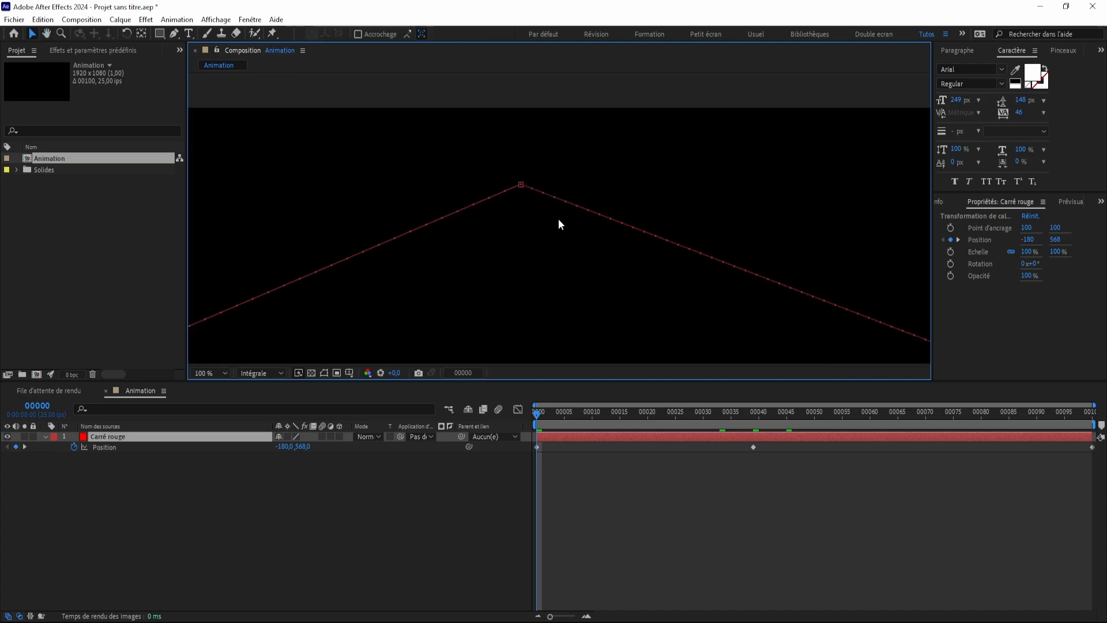
{"action": "left_click_drag", "start_coordinate": [730, 244], "coordinate": [509, 113]}
{"action": "left_click_drag", "start_coordinate": [681, 218], "coordinate": [546, 148]}
{"action": "left_click_drag", "start_coordinate": [805, 241], "coordinate": [702, 224]}
{"action": "scroll", "coordinate": [744, 234], "scroll_direction": "up", "scroll_amount": 1}
{"action": "scroll", "coordinate": [700, 151], "scroll_direction": "down", "scroll_amount": 1}
{"action": "scroll", "coordinate": [638, 172], "scroll_direction": "down", "scroll_amount": 1}
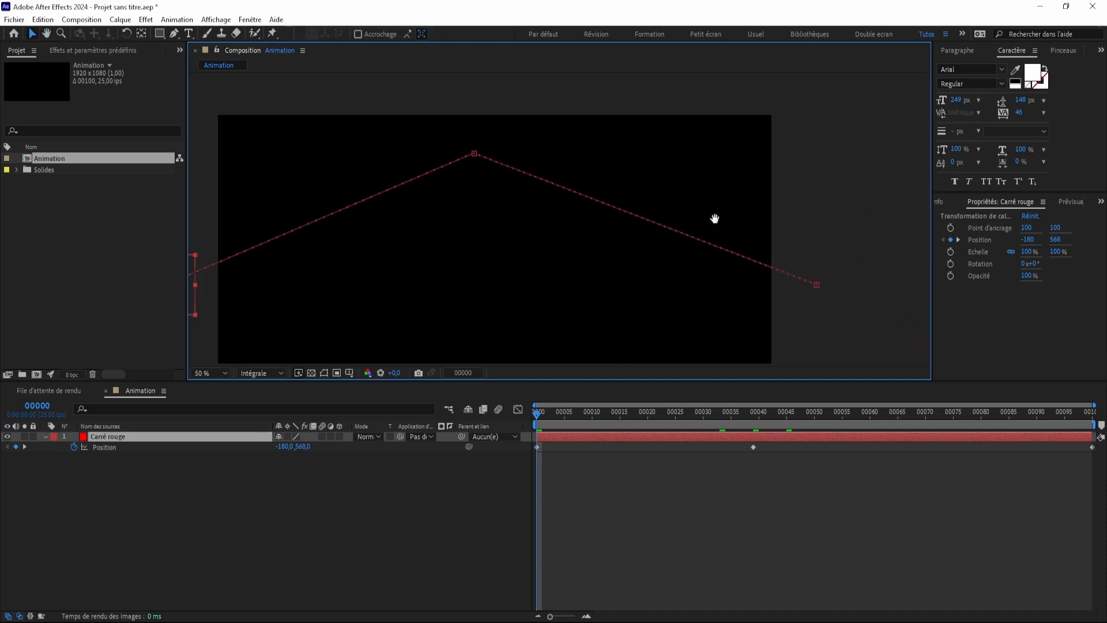
At frame 21, compare the dot spacing on both sides of the motion path's peak
{"action": "left_click_drag", "start_coordinate": [549, 410], "coordinate": [653, 412]}
{"action": "scroll", "coordinate": [557, 159], "scroll_direction": "up", "scroll_amount": 1}
{"action": "left_click_drag", "start_coordinate": [490, 152], "coordinate": [529, 273]}
{"action": "scroll", "coordinate": [496, 248], "scroll_direction": "up", "scroll_amount": 2}
{"action": "scroll", "coordinate": [383, 211], "scroll_direction": "down", "scroll_amount": 1}
{"action": "left_click_drag", "start_coordinate": [376, 215], "coordinate": [463, 220]}
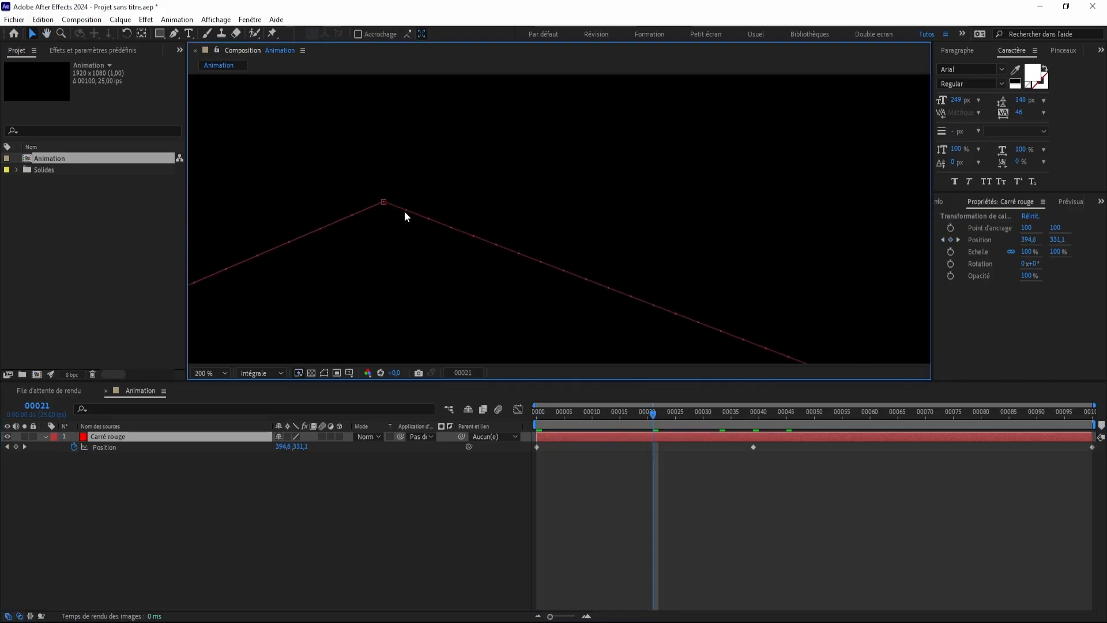
{"action": "left_click_drag", "start_coordinate": [583, 294], "coordinate": [637, 198]}
{"action": "scroll", "coordinate": [631, 197], "scroll_direction": "down", "scroll_amount": 3}
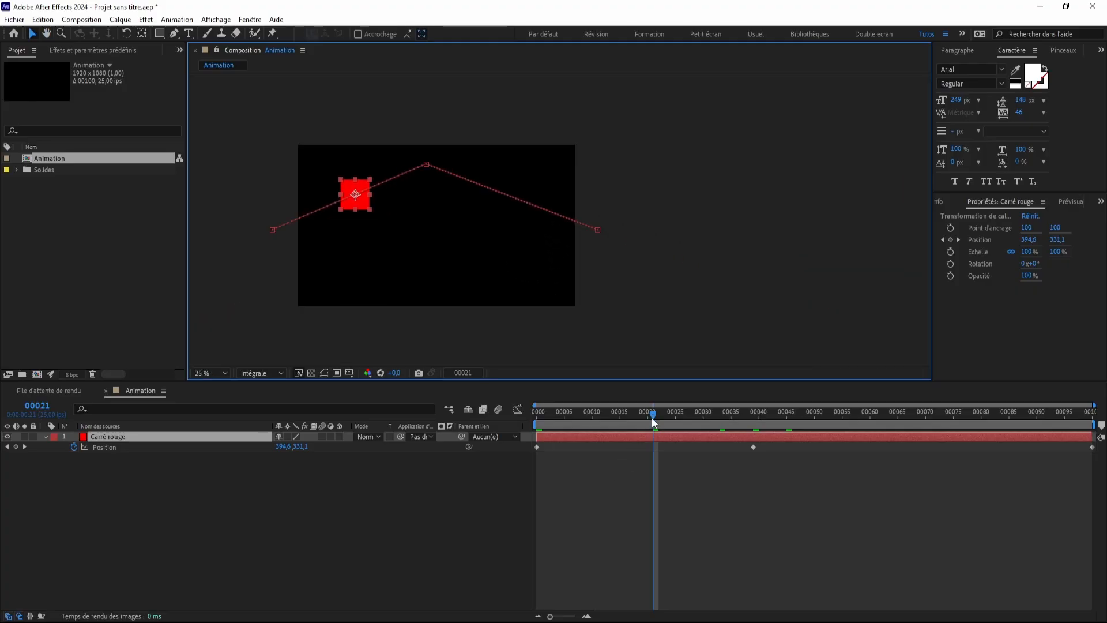
Shift the middle Position keyframe to frame 42 and the last Position keyframe to frame 99
{"action": "left_click_drag", "start_coordinate": [651, 418], "coordinate": [703, 417]}
{"action": "left_click_drag", "start_coordinate": [753, 448], "coordinate": [830, 448]}
{"action": "left_click", "coordinate": [829, 414]}
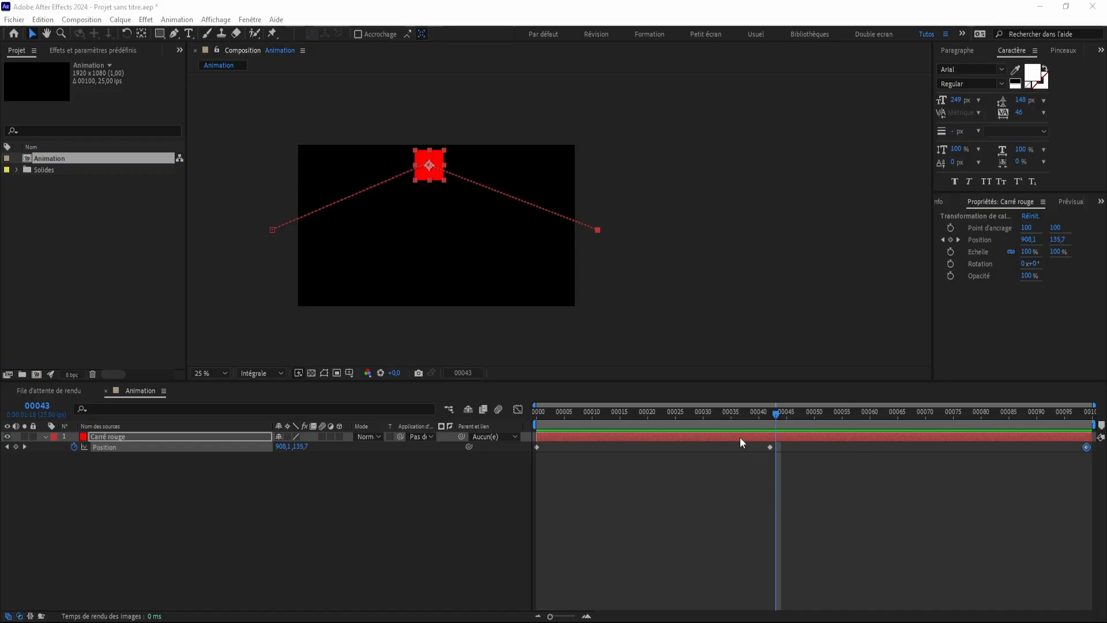
Trim the Carré rouge layer to run from about frame 14 to about frame 75, and select its first Position keyframe
{"action": "left_click_drag", "start_coordinate": [536, 437], "coordinate": [614, 436]}
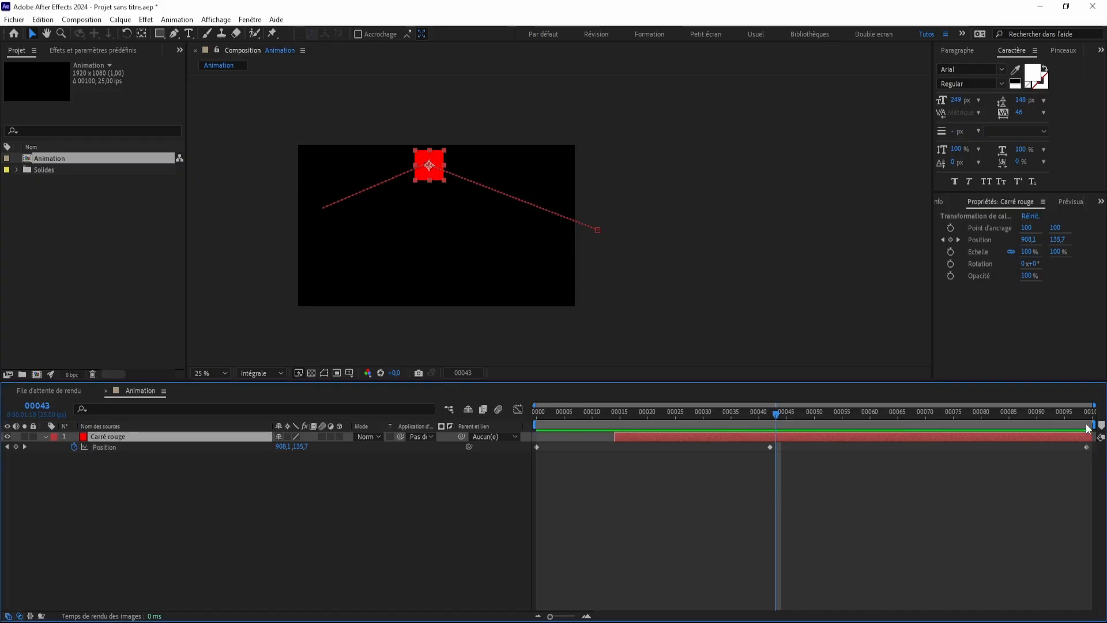
{"action": "left_click_drag", "start_coordinate": [1091, 436], "coordinate": [953, 436]}
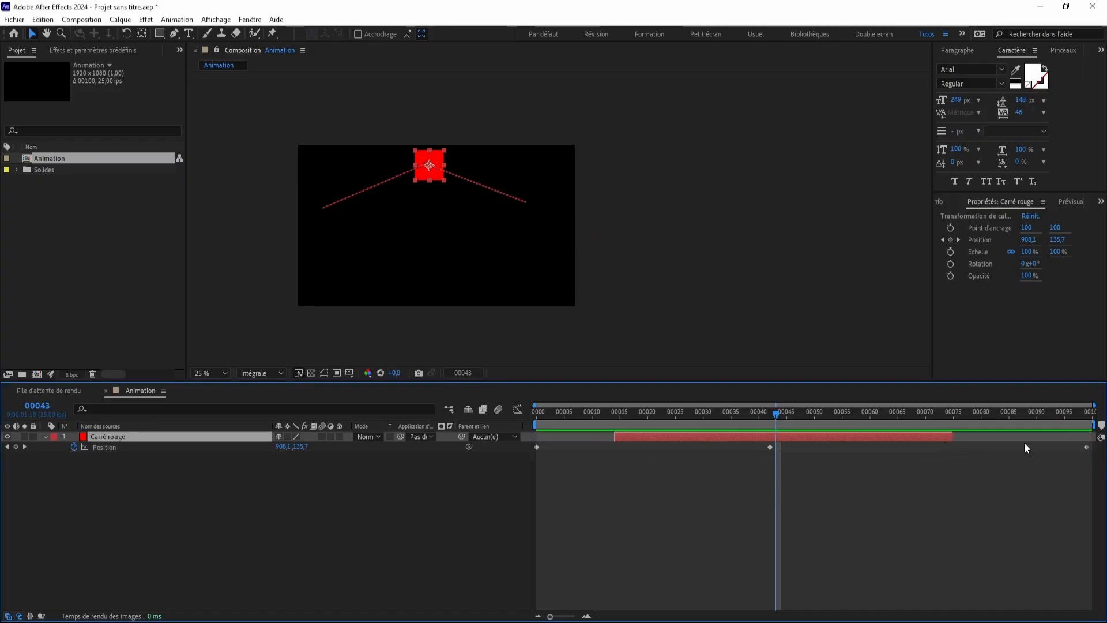
{"action": "left_click_drag", "start_coordinate": [537, 447], "coordinate": [538, 476]}
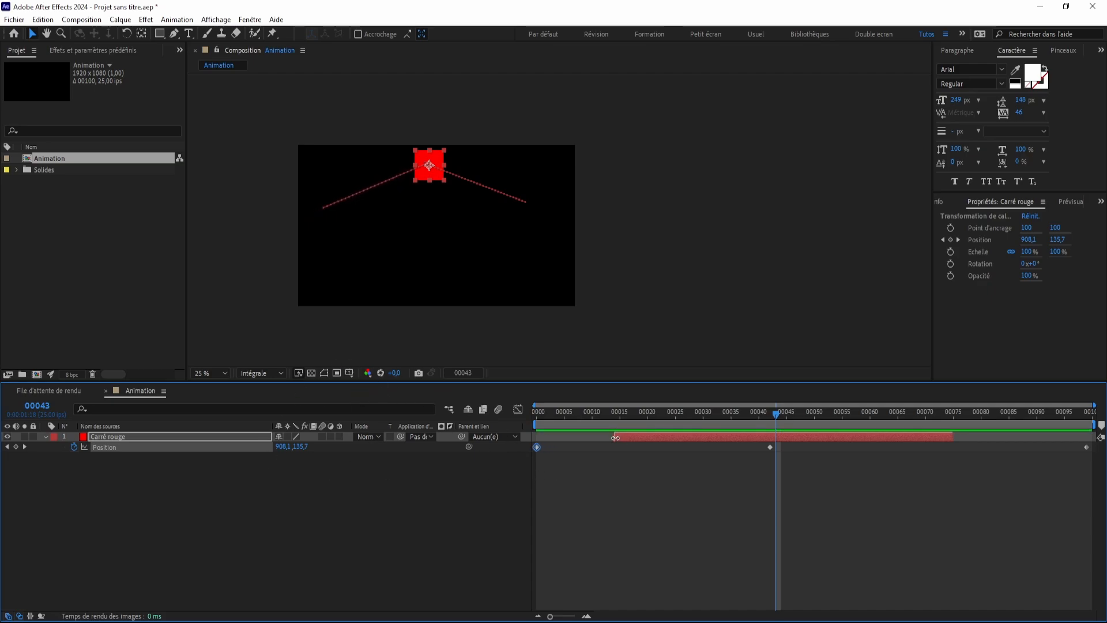
Extend the start and end of the Carré rouge layer back to the full composition length
{"action": "left_click_drag", "start_coordinate": [615, 437], "coordinate": [536, 437]}
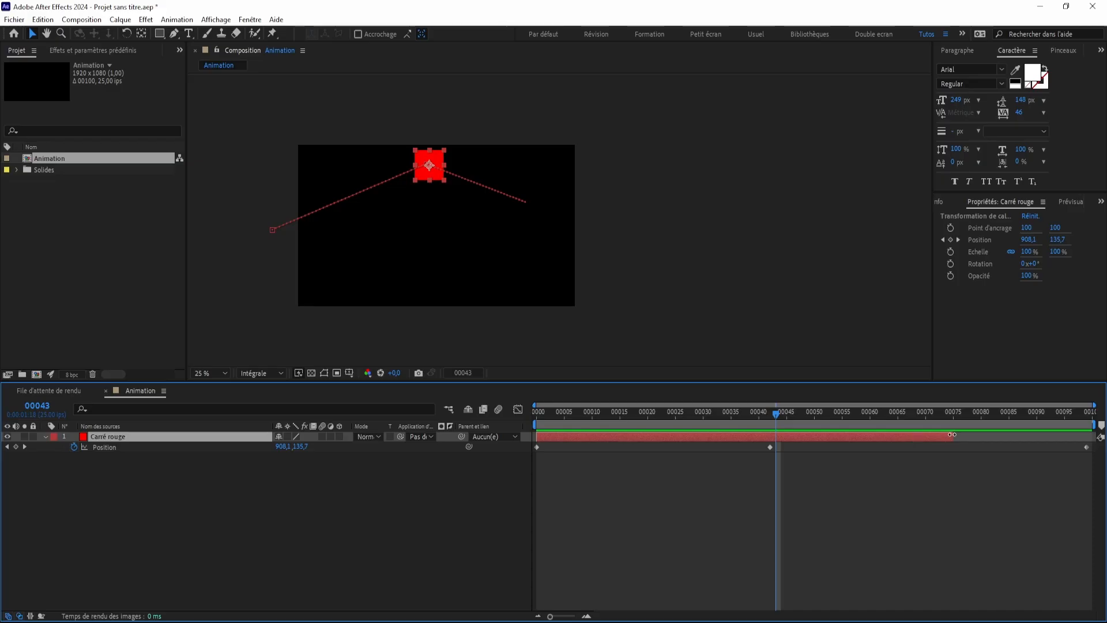
{"action": "left_click_drag", "start_coordinate": [951, 434], "coordinate": [1094, 430]}
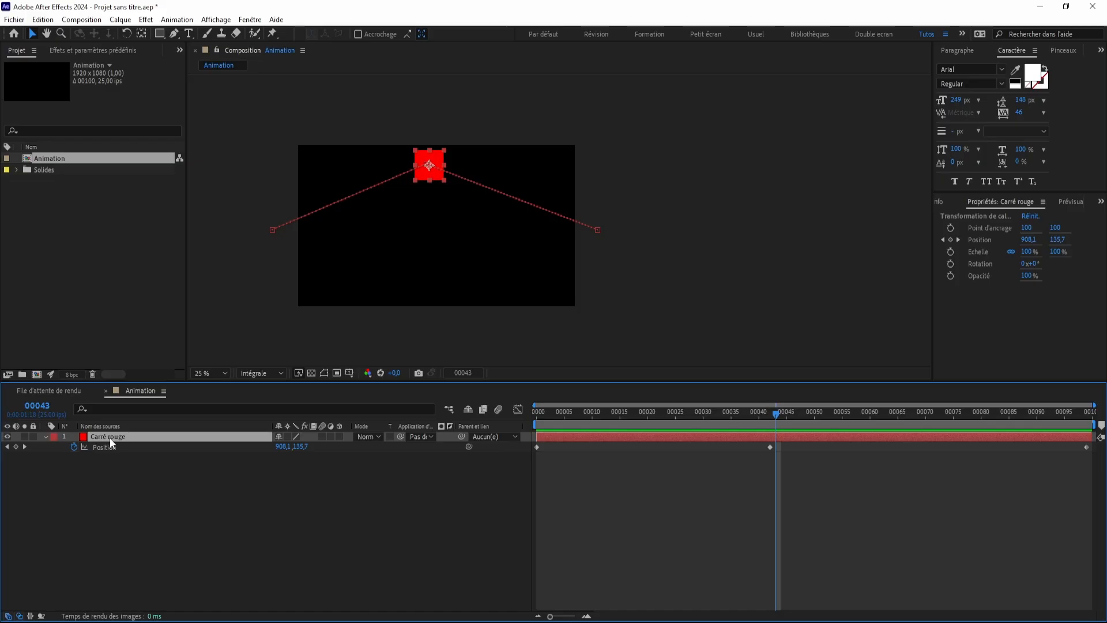
Toggle the display of the Carré rouge layer's keyframed properties, and scrub back to frame 26
{"action": "key", "text": "u"}
{"action": "key", "text": "u"}
{"action": "key", "text": "u"}
{"action": "key", "text": "u"}
{"action": "left_click_drag", "start_coordinate": [780, 419], "coordinate": [681, 416]}
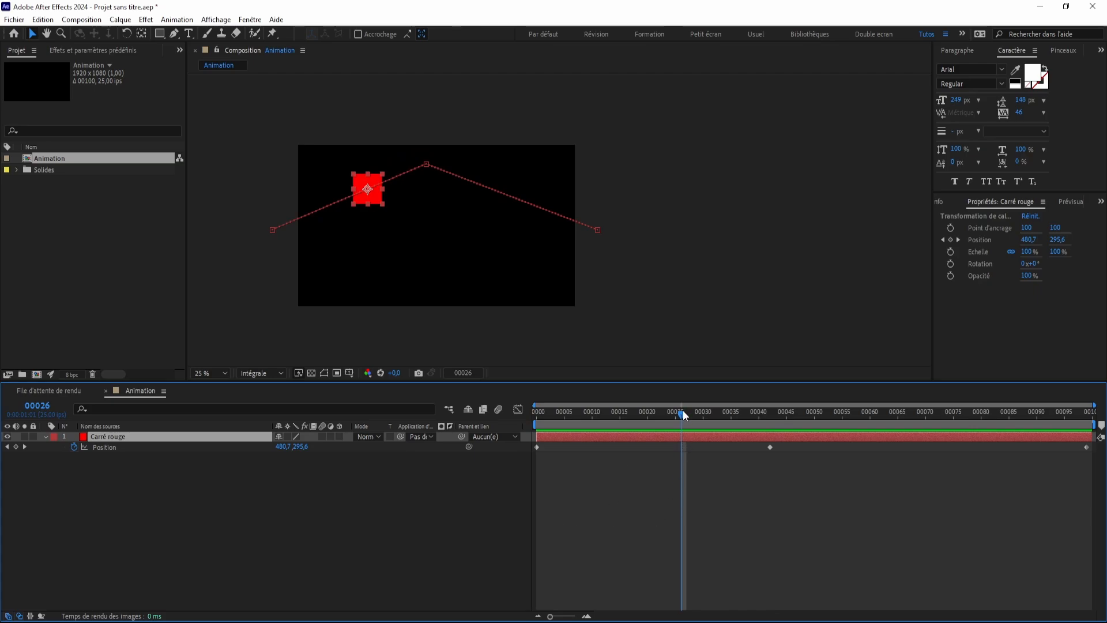
Jump the playhead back and forth between the three Position keyframes at frames 0, 42 and 99
{"action": "key", "text": "Home"}
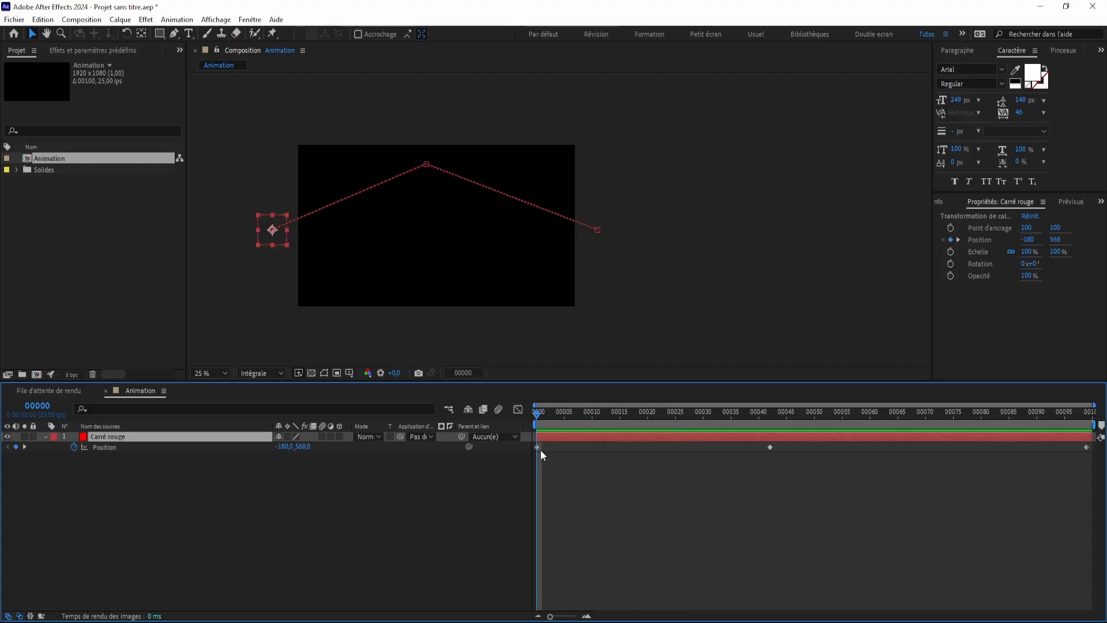
{"action": "key", "text": "k"}
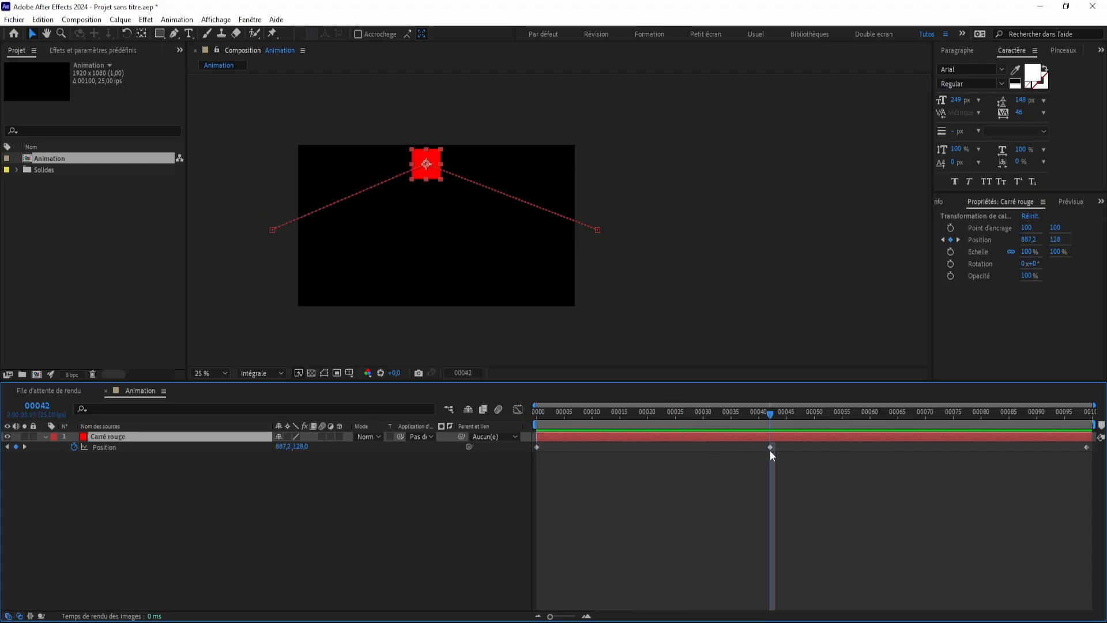
{"action": "key", "text": "k"}
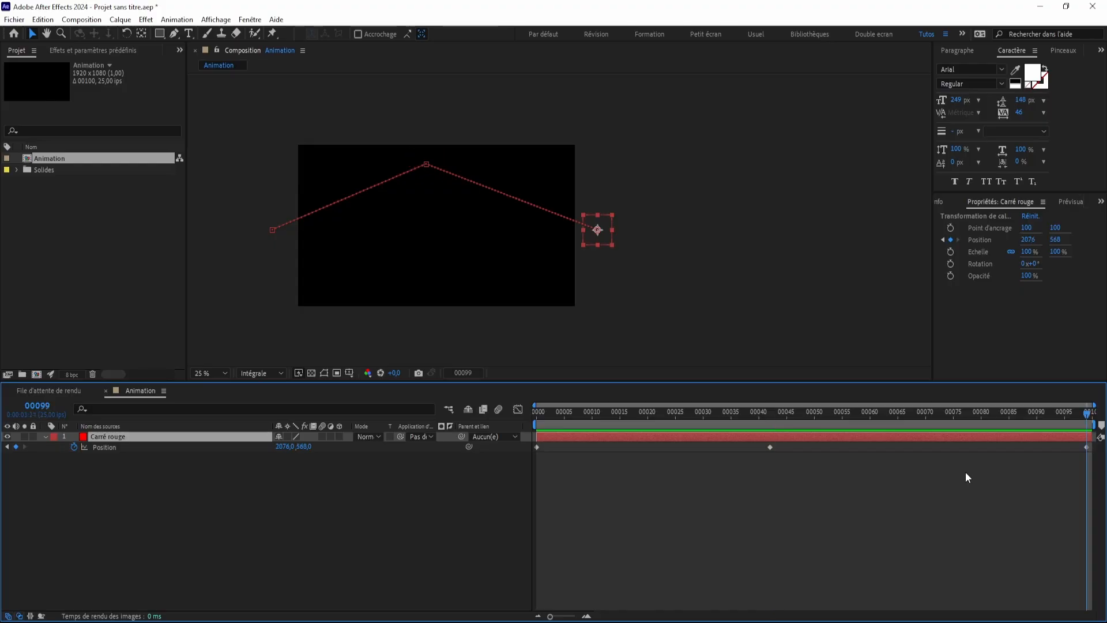
{"action": "key", "text": "j"}
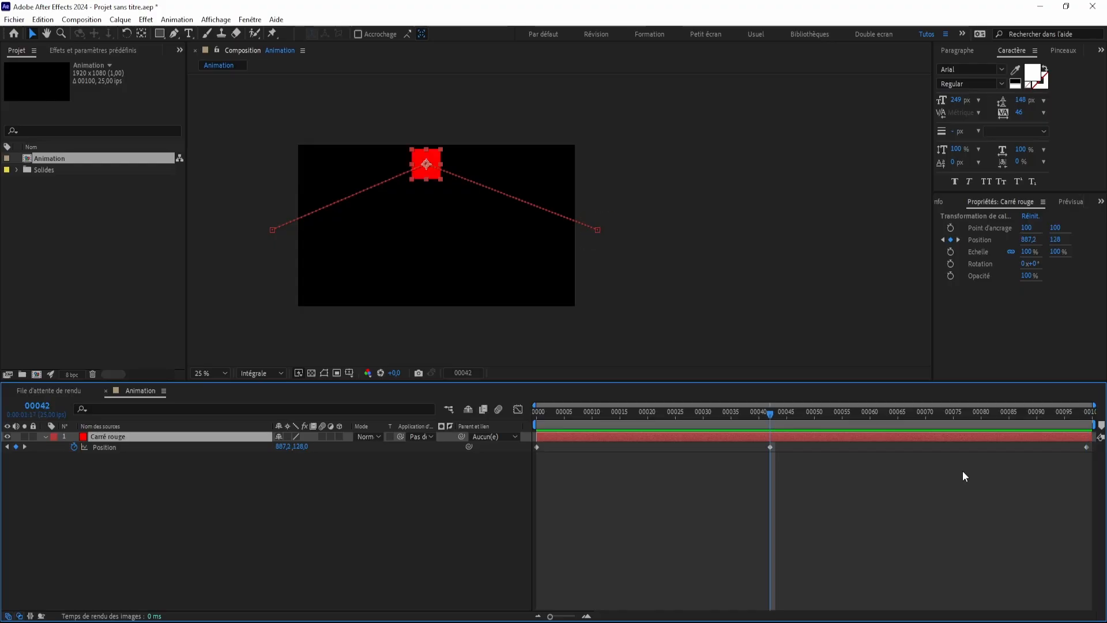
{"action": "key", "text": "j"}
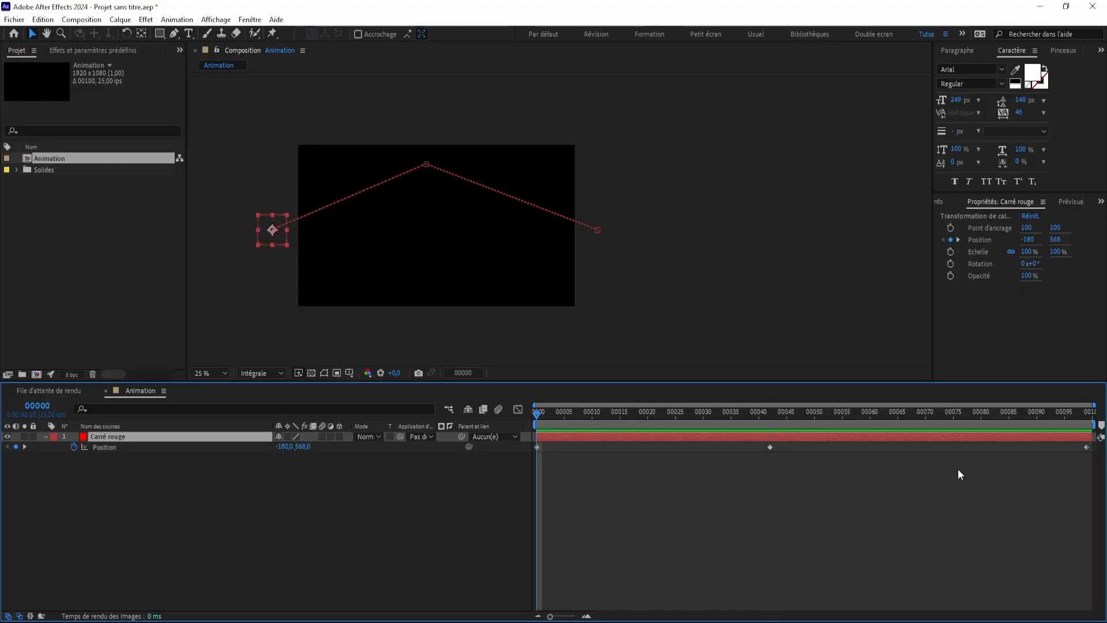
{"action": "key", "text": "k"}
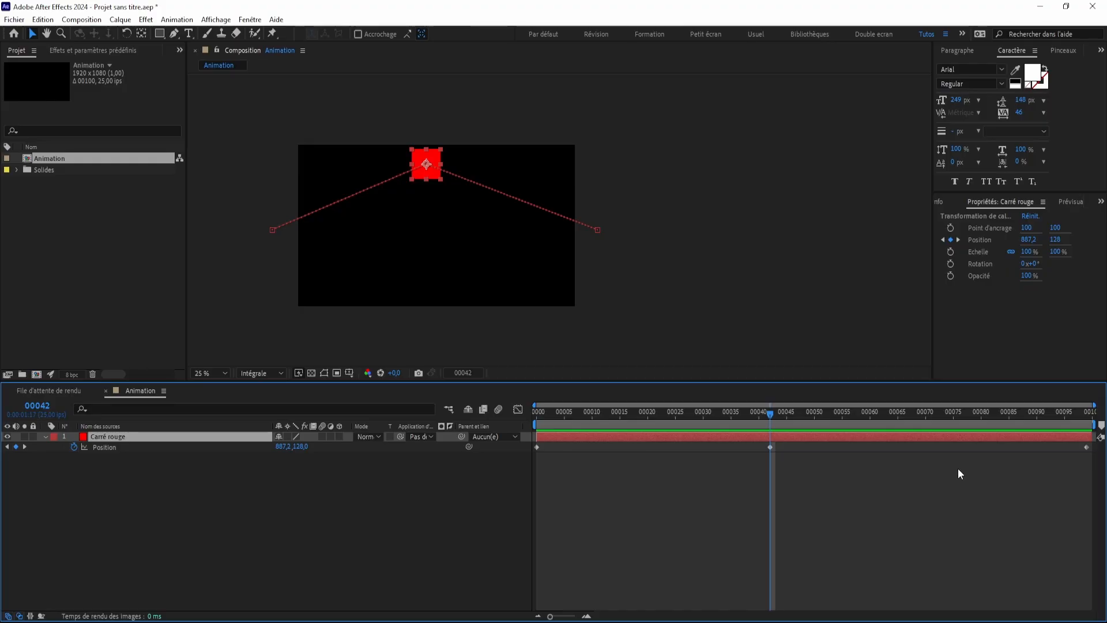
{"action": "key", "text": "k"}
{"action": "key", "text": "j"}
{"action": "key", "text": "j"}
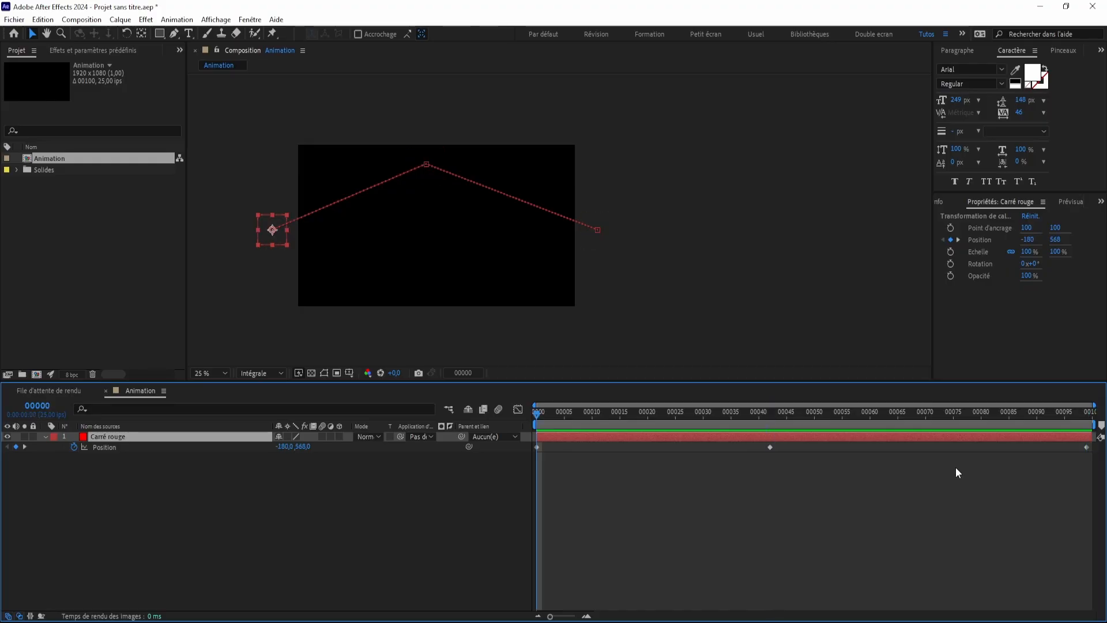
{"action": "key", "text": "k"}
{"action": "key", "text": "j"}
{"action": "key", "text": "k"}
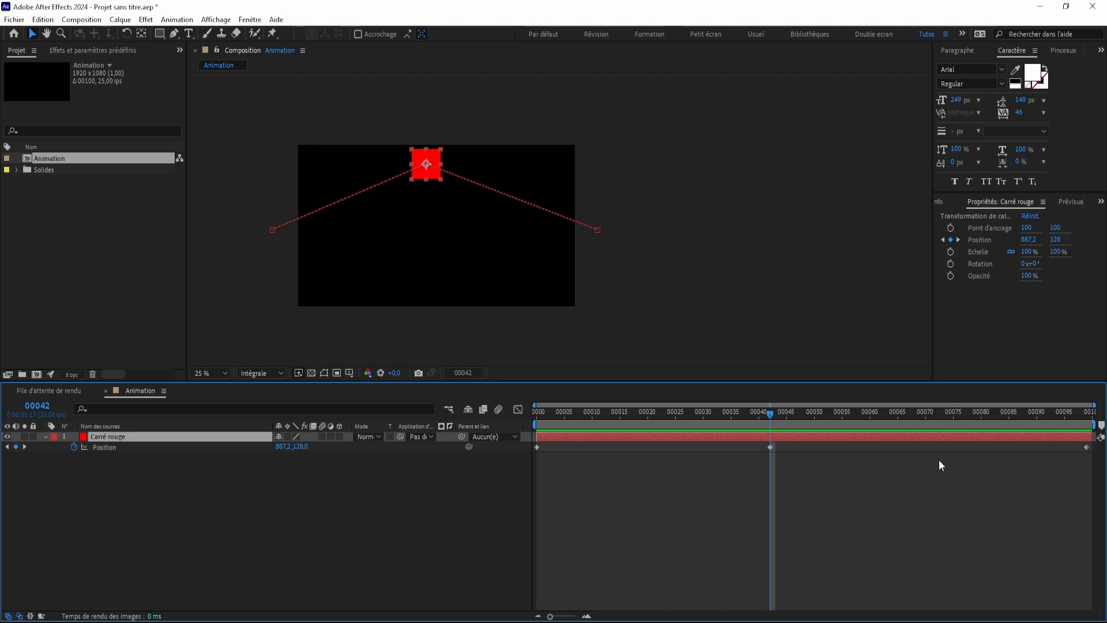
Step the playhead backward and forward one frame at a time around the middle Position keyframe, ending on frame 37
{"action": "key", "text": "Page_Up"}
{"action": "key", "text": "Page_Up"}
{"action": "key", "text": "Page_Up"}
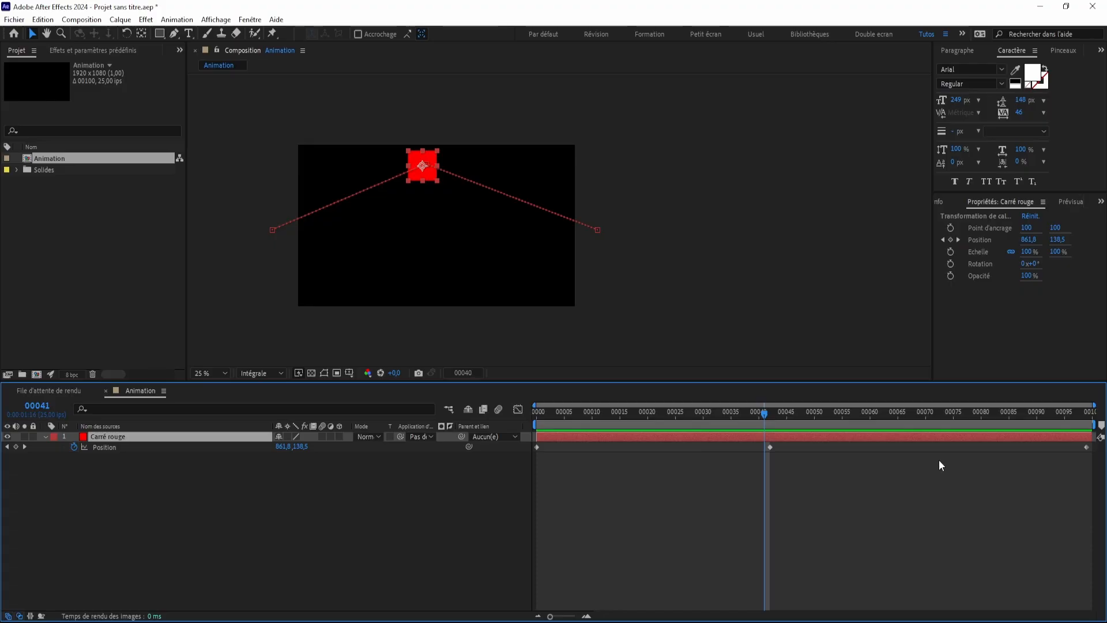
{"action": "key", "text": "Page_Up"}
{"action": "key", "text": "Page_Up"}
{"action": "key", "text": "Page_Up"}
{"action": "key", "text": "Page_Up"}
{"action": "key", "text": "Page_Up"}
{"action": "key", "text": "Page_Up"}
{"action": "key", "text": "Page_Up"}
{"action": "key", "text": "Page_Up"}
{"action": "key", "text": "Page_Up"}
{"action": "key", "text": "Page_Up"}
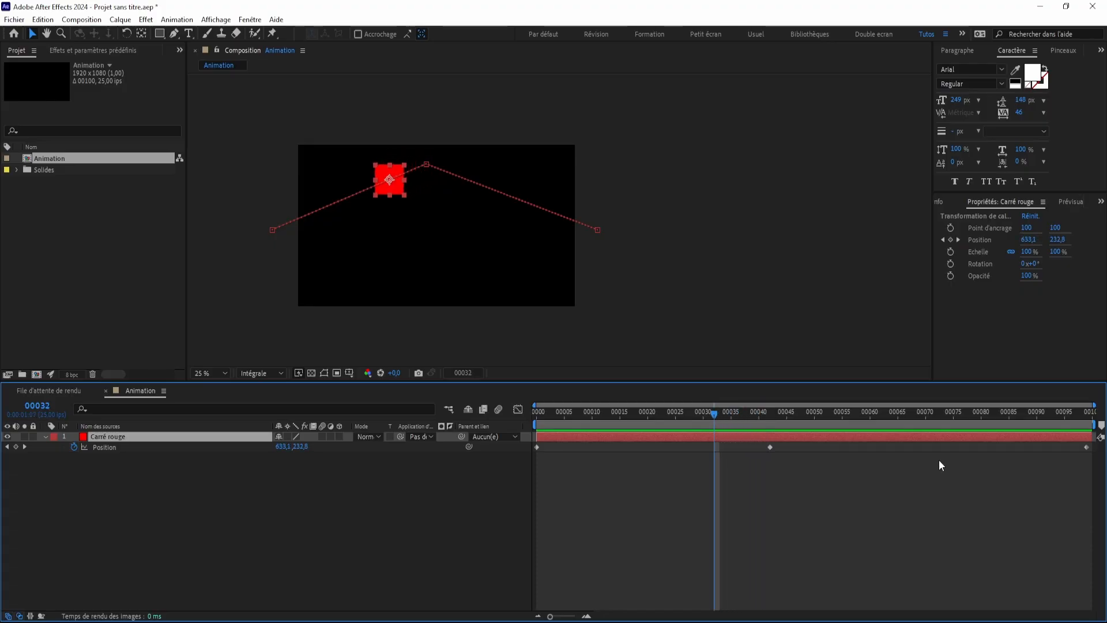
{"action": "key", "text": "Page_Up"}
{"action": "key", "text": "Page_Up"}
{"action": "key", "text": "Page_Up"}
{"action": "key", "text": "Page_Up"}
{"action": "key", "text": "Page_Down"}
{"action": "key", "text": "Page_Down"}
{"action": "key", "text": "Page_Down"}
{"action": "key", "text": "Page_Down"}
{"action": "key", "text": "Page_Down"}
{"action": "key", "text": "Page_Down"}
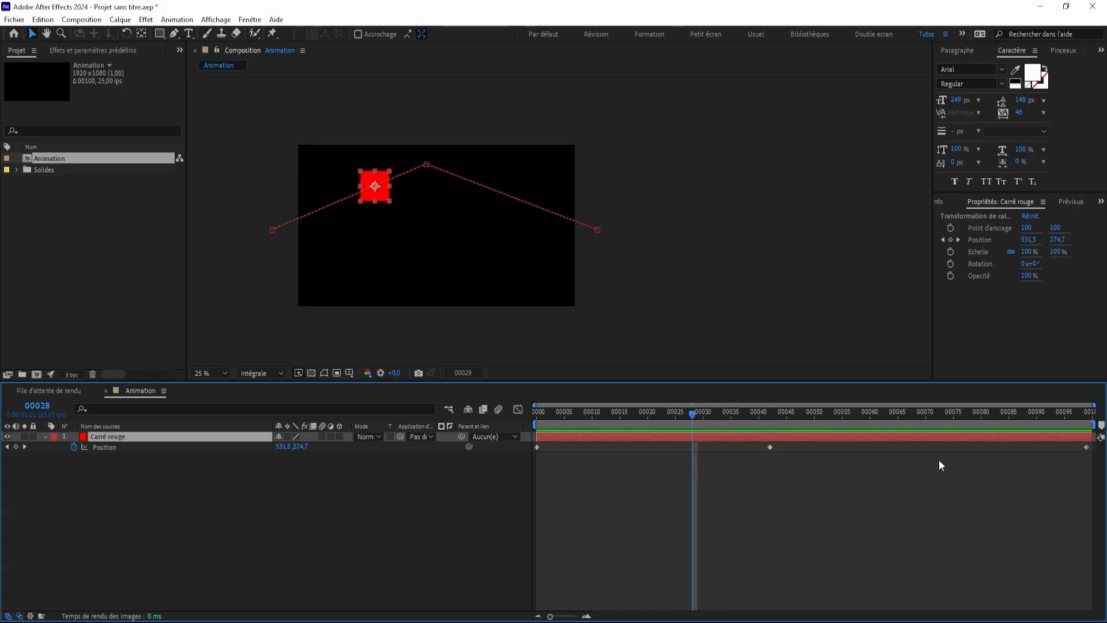
{"action": "key", "text": "Page_Down"}
{"action": "key", "text": "Page_Down"}
{"action": "key", "text": "Page_Down"}
{"action": "key", "text": "Page_Down"}
{"action": "key", "text": "Page_Down"}
{"action": "key", "text": "Page_Down"}
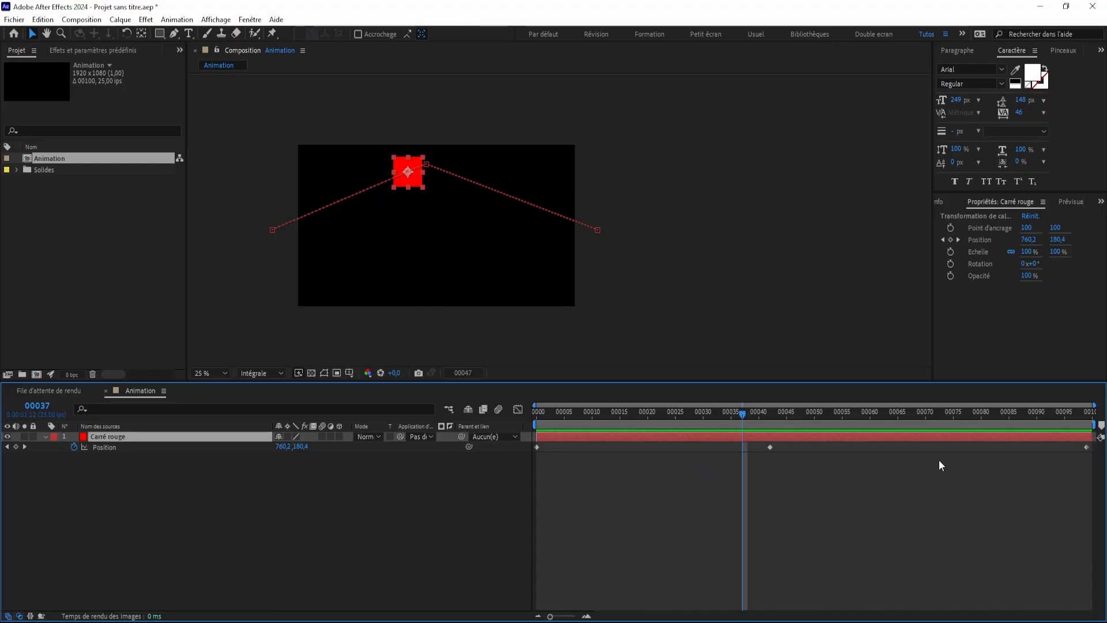
Move the playhead forward in ten-frame jumps, and return to frame 37 in the same increments
{"action": "key", "text": "shift+Page_Down"}
{"action": "key", "text": "shift+Page_Down"}
{"action": "key", "text": "shift+Page_Down"}
{"action": "key", "text": "shift+Page_Down"}
{"action": "key", "text": "shift+Page_Down"}
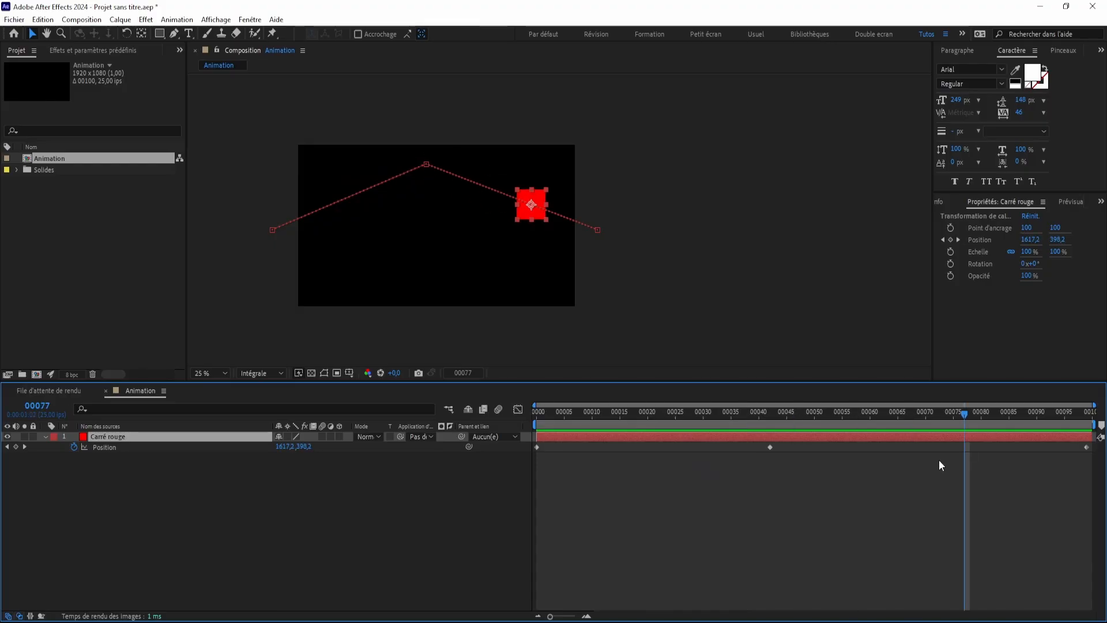
{"action": "key", "text": "shift+Page_Up"}
{"action": "key", "text": "shift+Page_Up"}
{"action": "key", "text": "shift+Page_Up"}
{"action": "key", "text": "shift+Page_Up"}
{"action": "key", "text": "shift+Page_Up"}
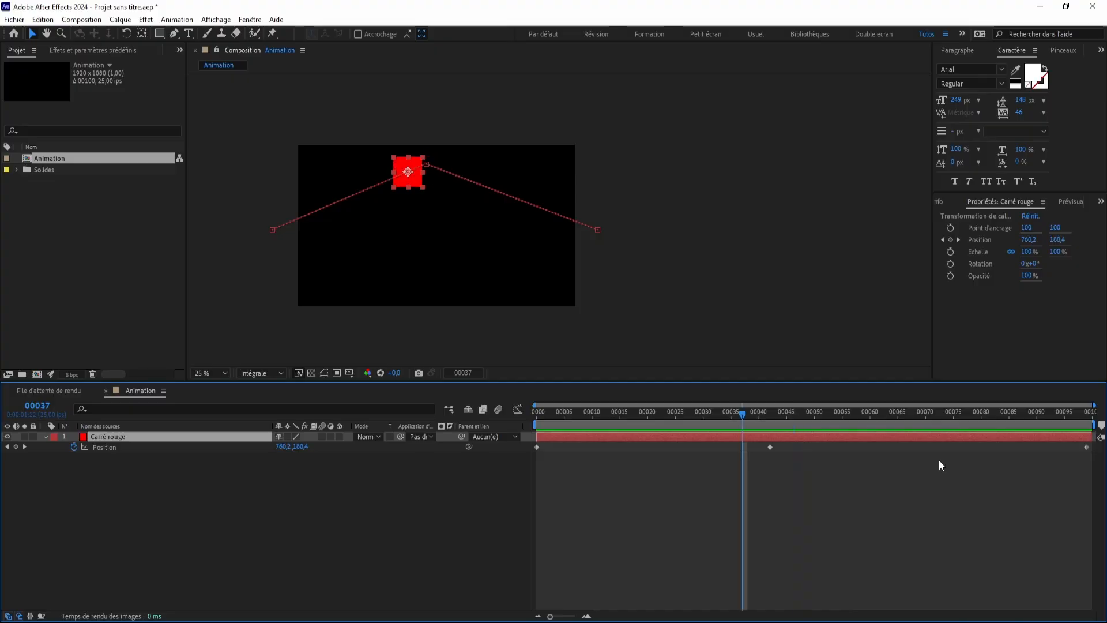
Reveal the Rotation property of the Carré rouge layer and add a 0x+0,0° Rotation keyframe at frame 0
{"action": "left_click", "coordinate": [719, 302]}
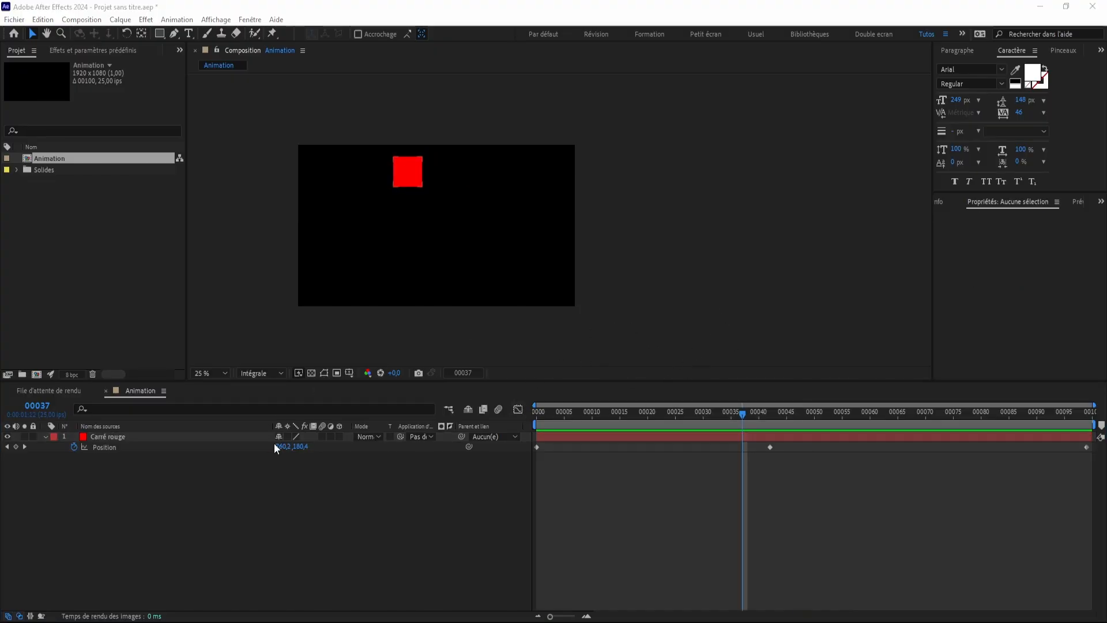
{"action": "left_click", "coordinate": [110, 436]}
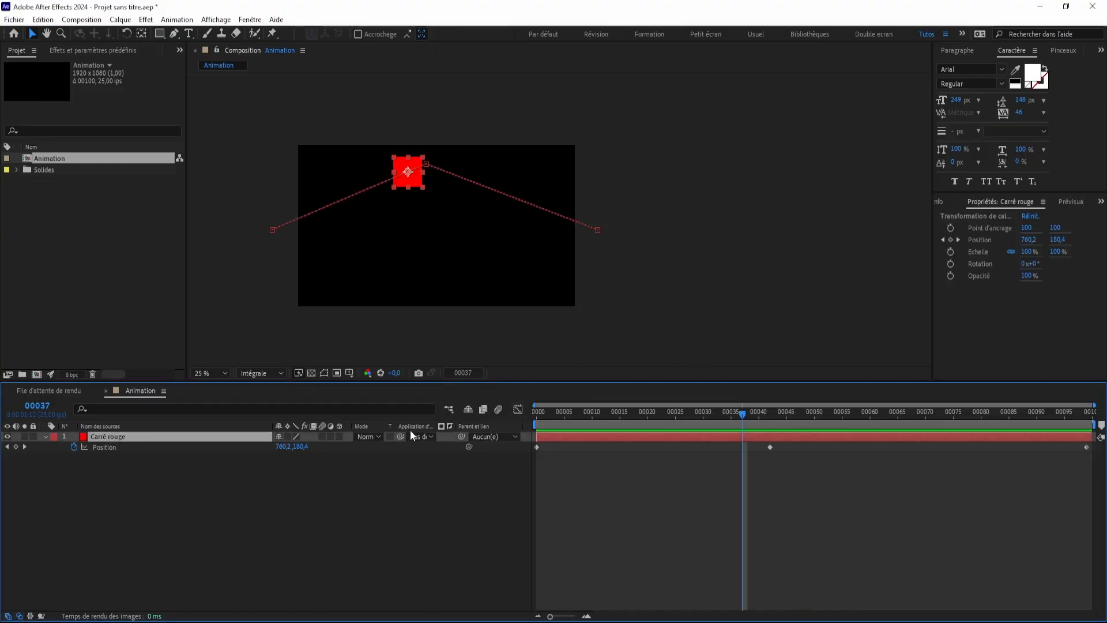
{"action": "key", "text": "r"}
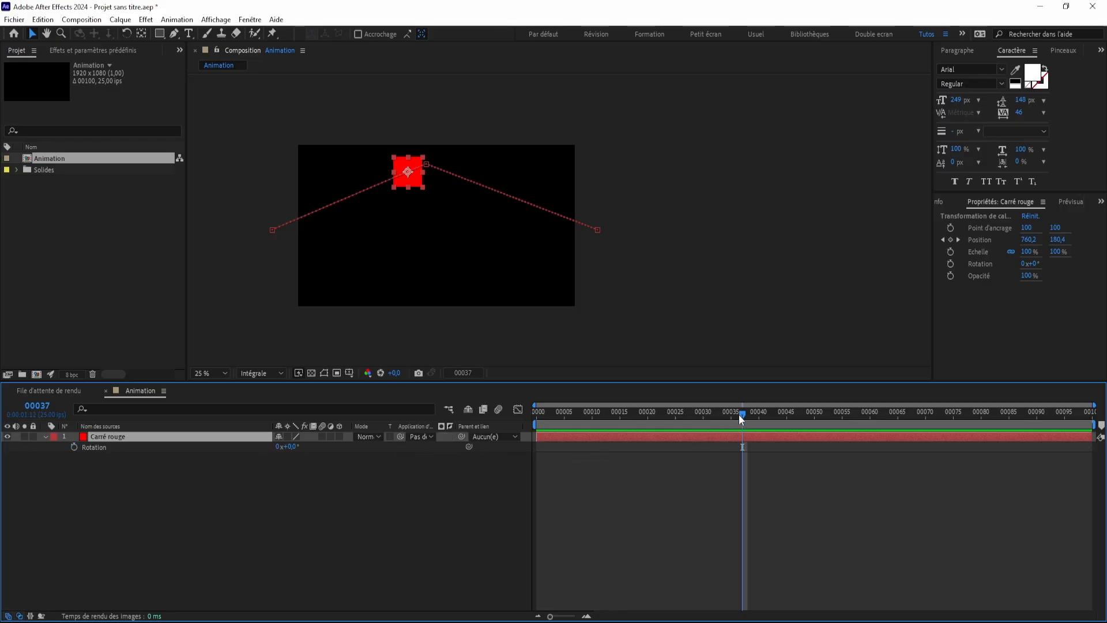
{"action": "left_click_drag", "start_coordinate": [738, 414], "coordinate": [445, 396]}
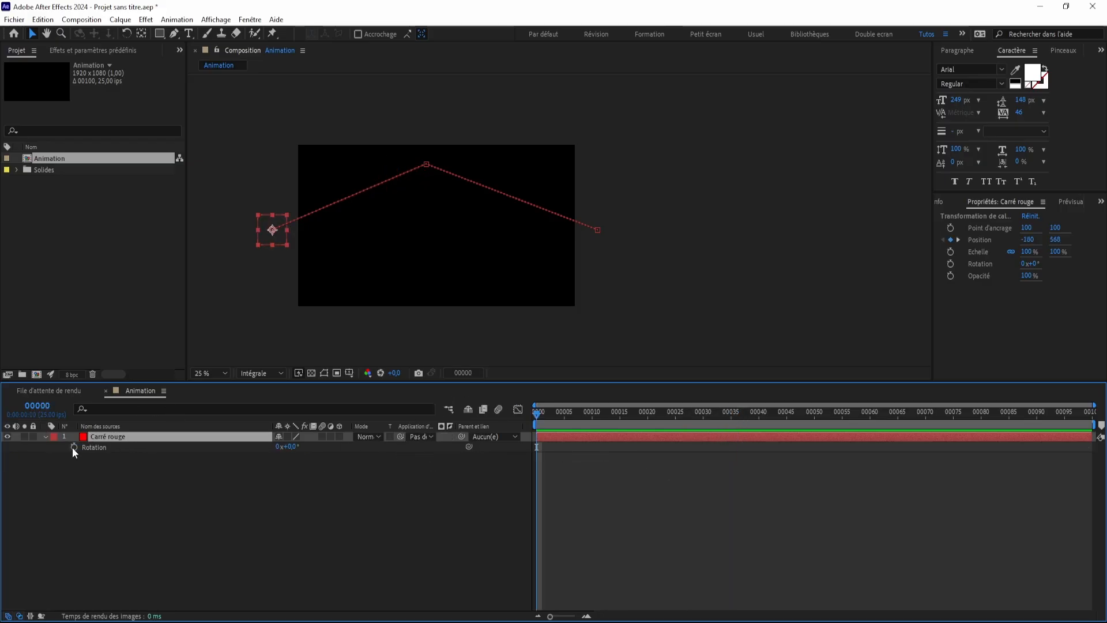
{"action": "left_click", "coordinate": [74, 446]}
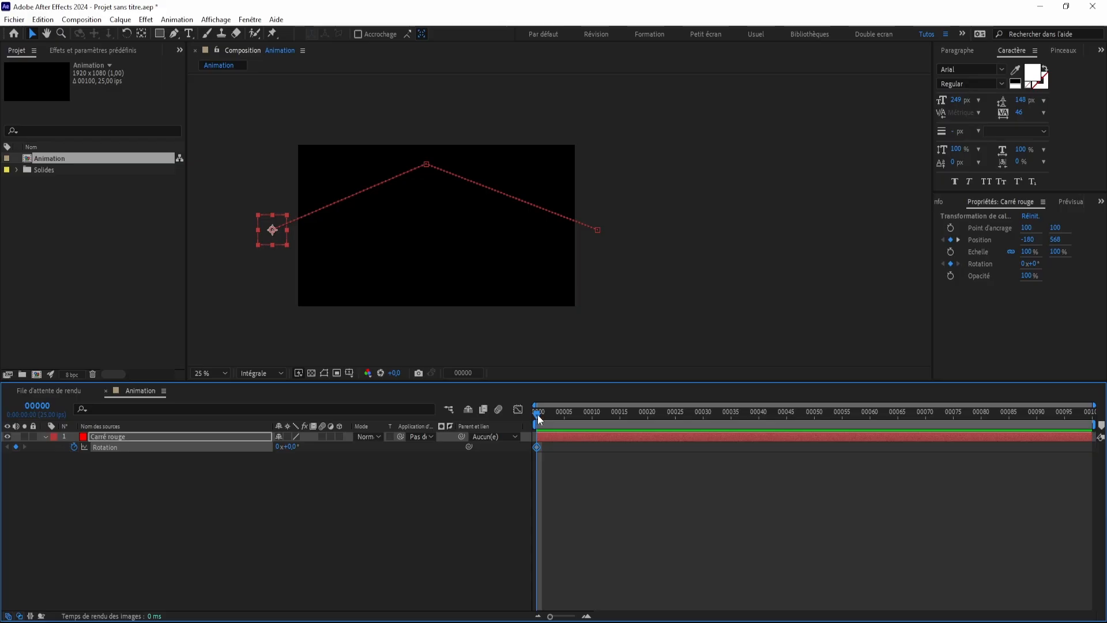
Set the Carré rouge layer's Rotation to 2 full turns at frame 99
{"action": "left_click_drag", "start_coordinate": [554, 419], "coordinate": [1089, 418]}
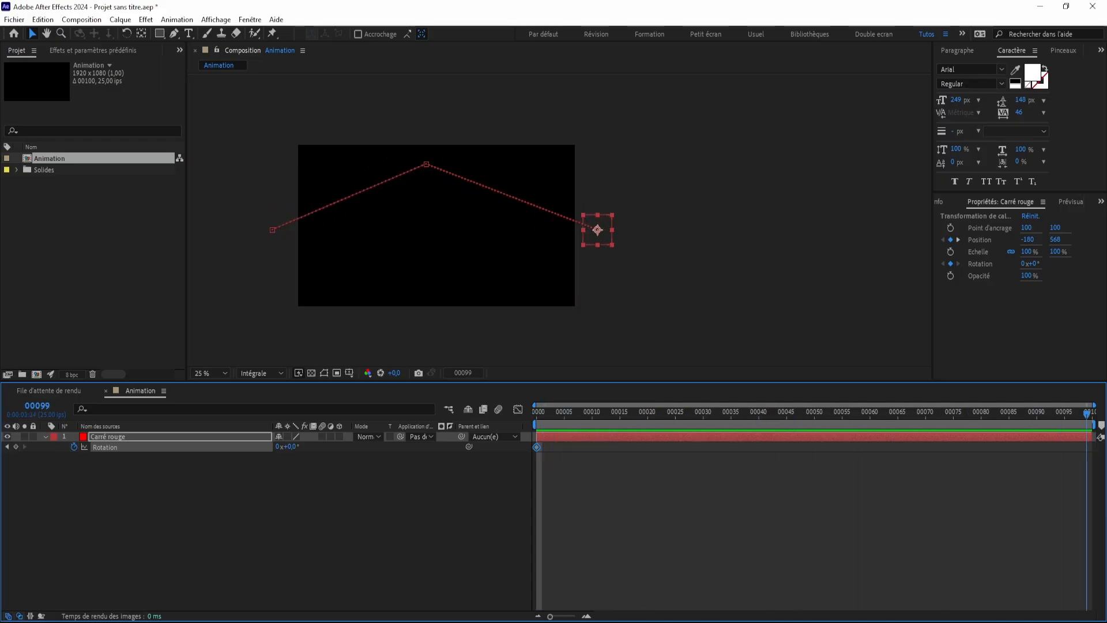
{"action": "left_click", "coordinate": [276, 447]}
{"action": "type", "text": "2"}
{"action": "key", "text": "Return"}
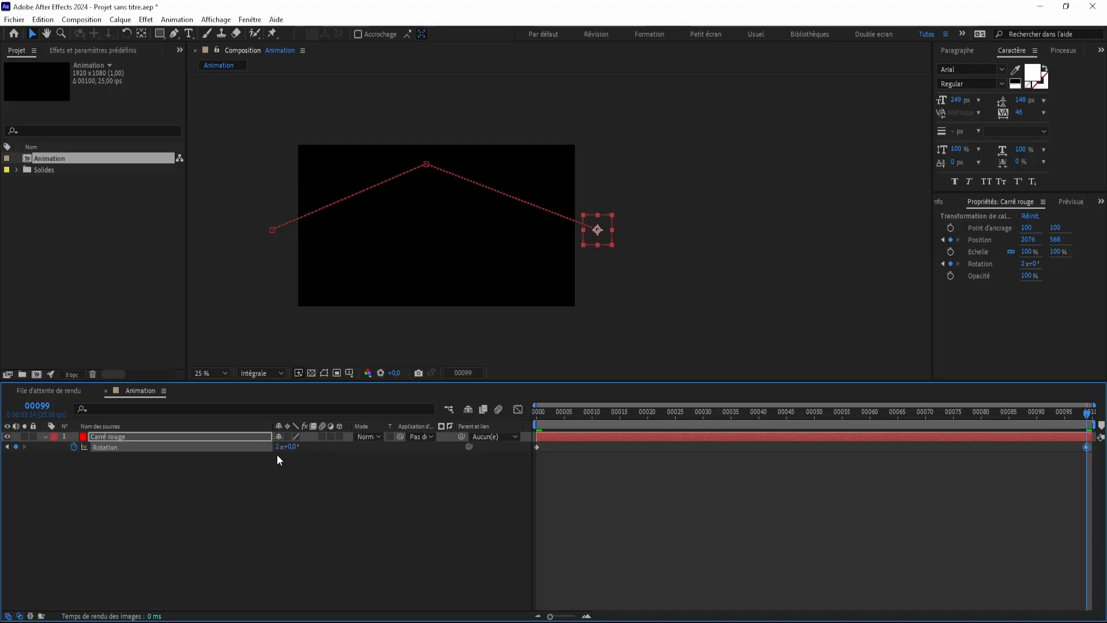
Preview the rotating square from frame 0, and display the layer's keyframed Position and Rotation properties together to compare their keyframes
{"action": "left_click_drag", "start_coordinate": [566, 413], "coordinate": [485, 410]}
{"action": "key", "text": "space"}
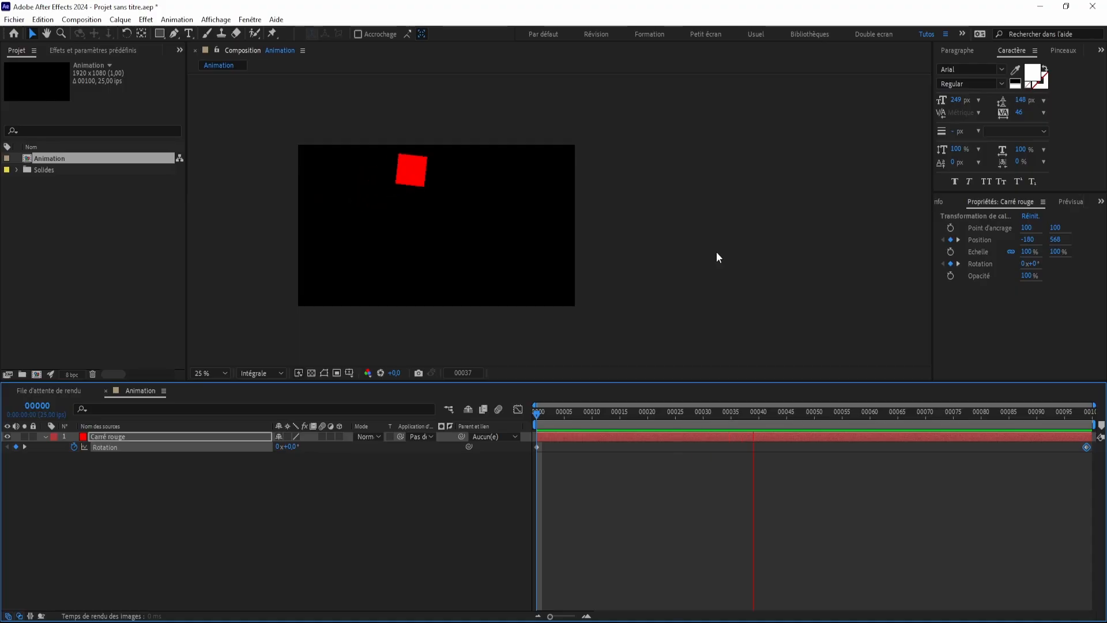
{"action": "left_click", "coordinate": [91, 437]}
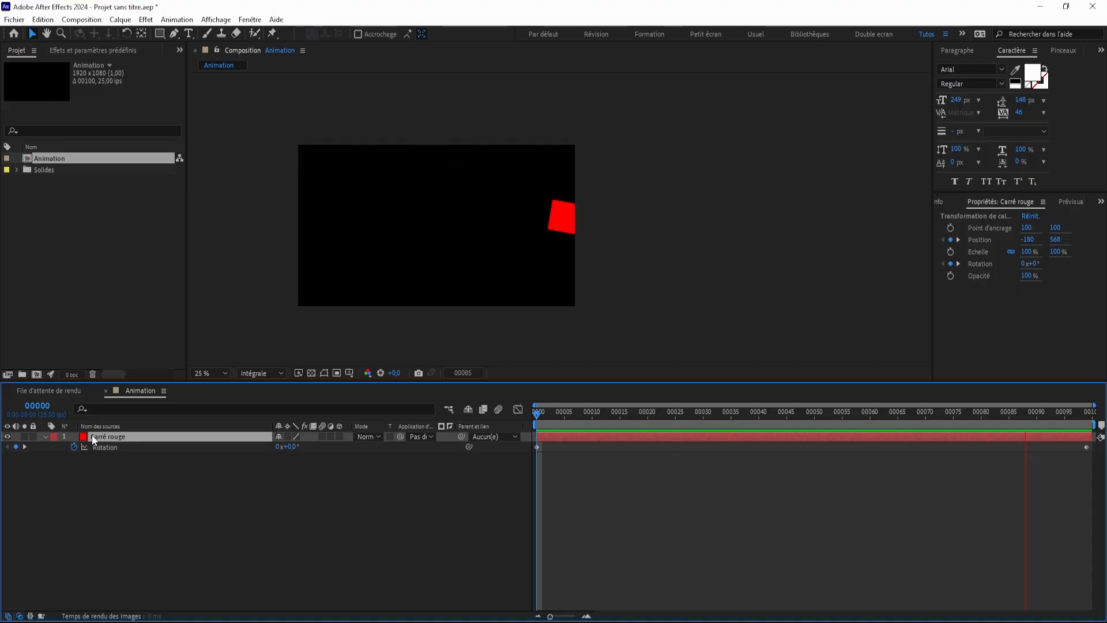
{"action": "key", "text": "u"}
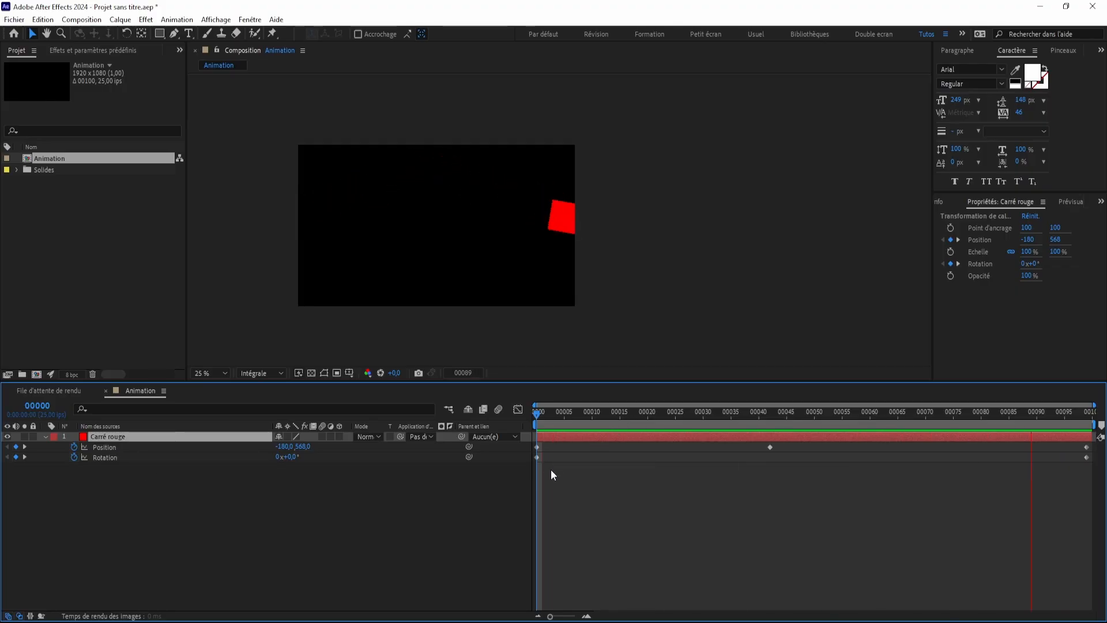
{"action": "left_click", "coordinate": [119, 447]}
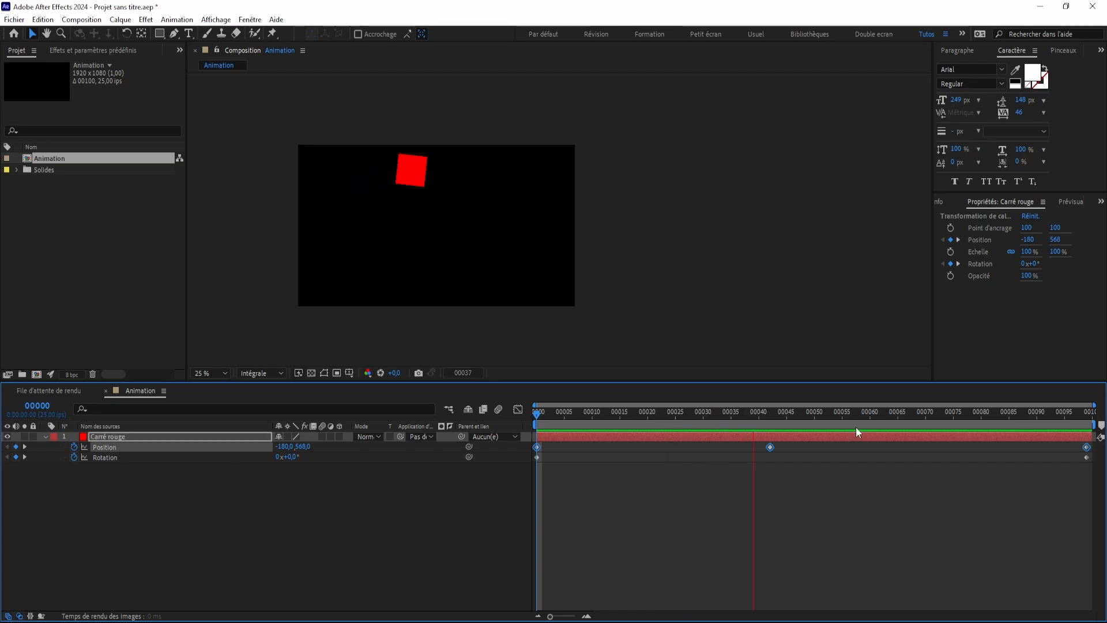
{"action": "left_click", "coordinate": [99, 458]}
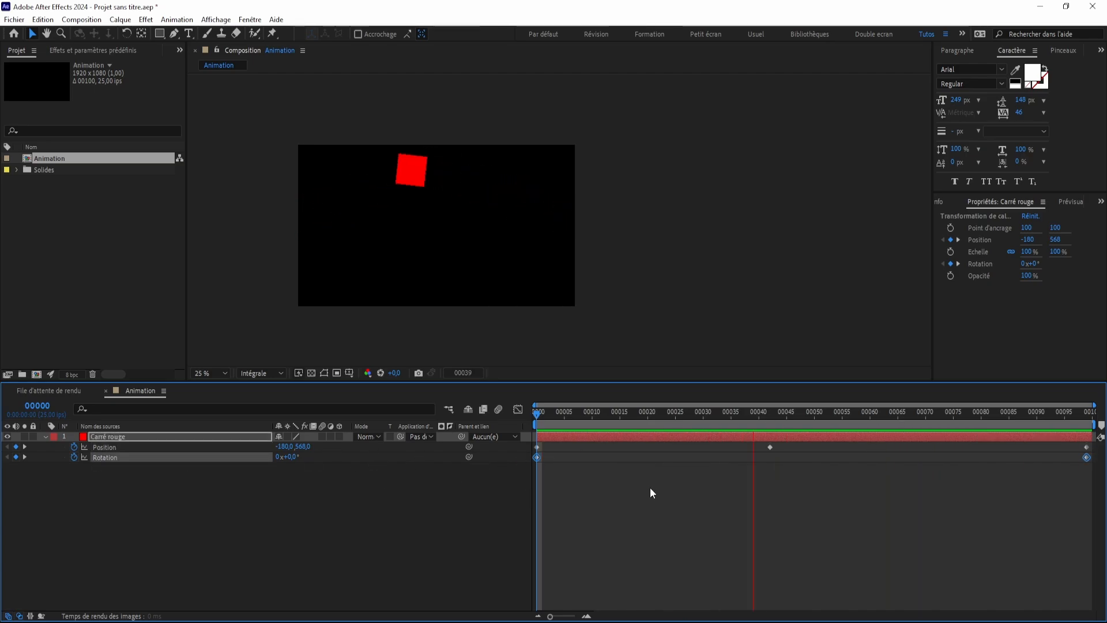
{"action": "left_click", "coordinate": [631, 496]}
{"action": "key", "text": "space"}
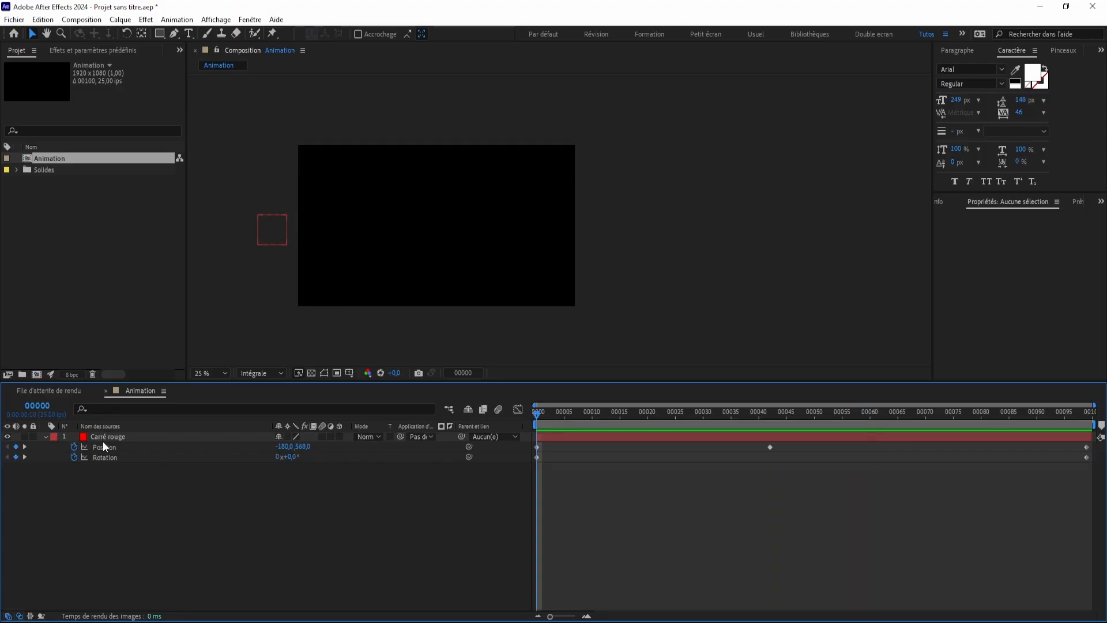
Reveal the Carré rouge layer's Opacity and keyframe it at 0% on frame 0
{"action": "key", "text": "t"}
{"action": "left_click", "coordinate": [74, 447]}
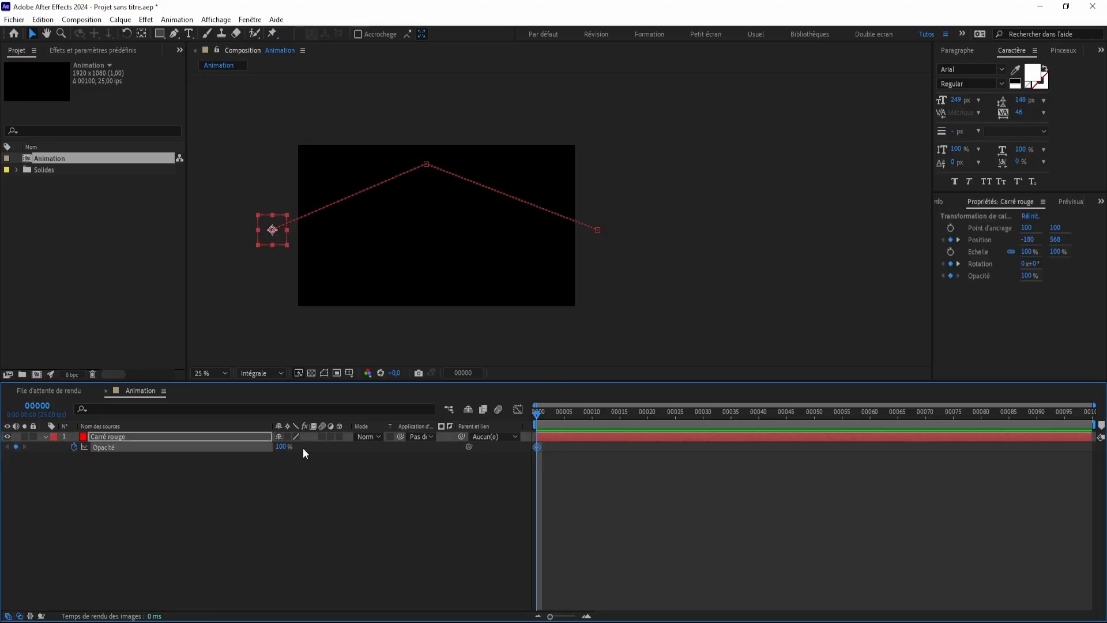
{"action": "left_click_drag", "start_coordinate": [283, 449], "coordinate": [233, 447]}
Copy the first Opacity keyframe to frame 99, and set Opacity to 100% at frame 45
{"action": "left_click_drag", "start_coordinate": [532, 419], "coordinate": [1087, 414]}
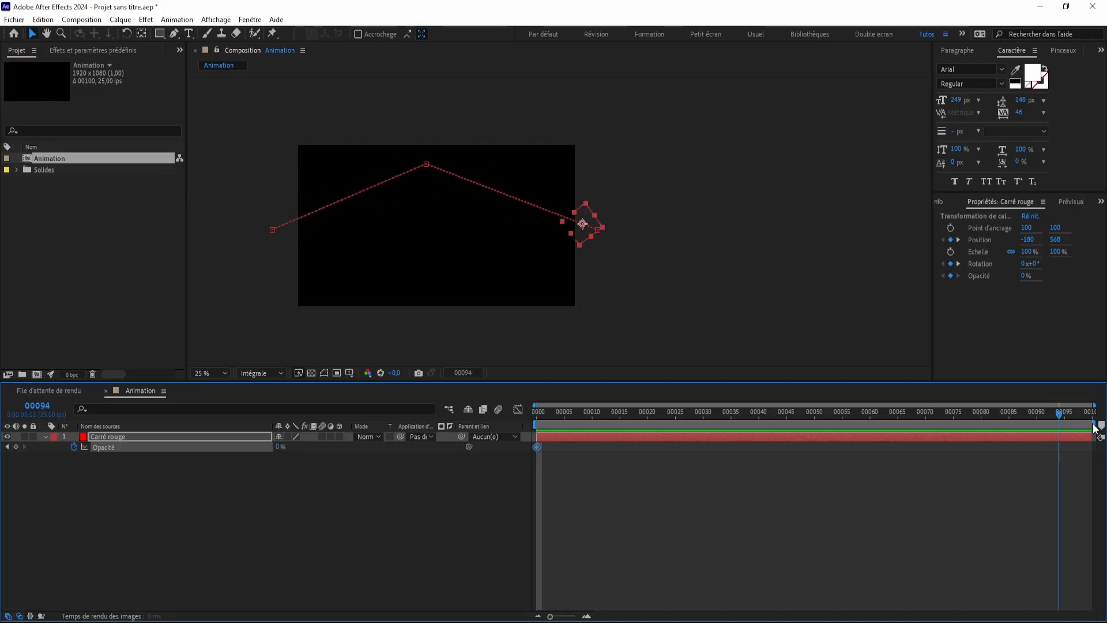
{"action": "left_click", "coordinate": [615, 489]}
{"action": "left_click", "coordinate": [537, 447]}
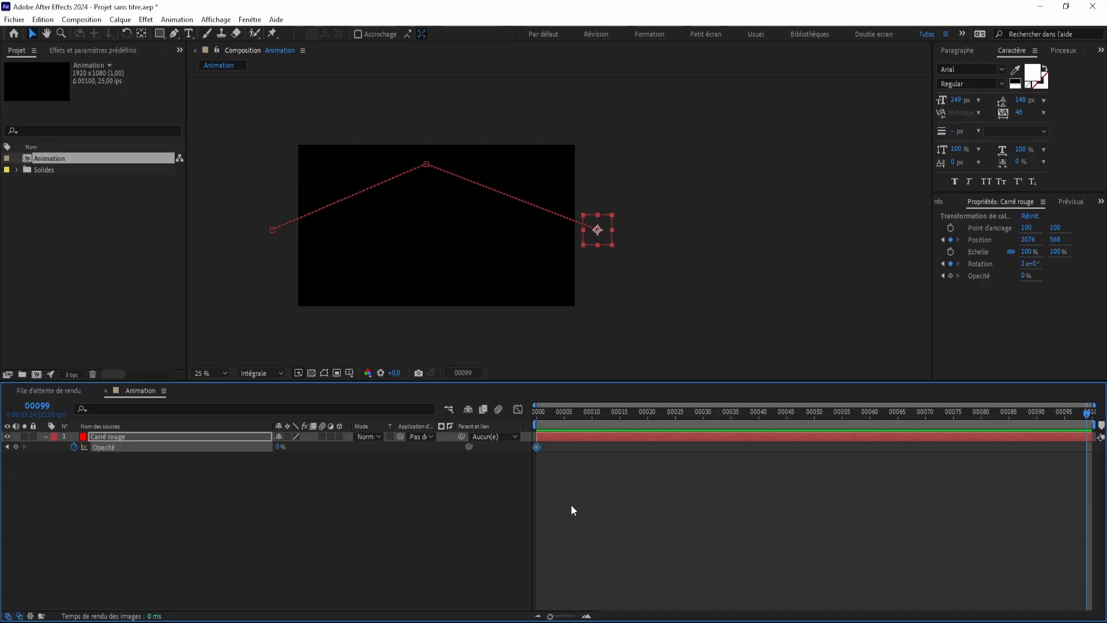
{"action": "key", "text": "ctrl+v"}
{"action": "left_click_drag", "start_coordinate": [1087, 414], "coordinate": [788, 421]}
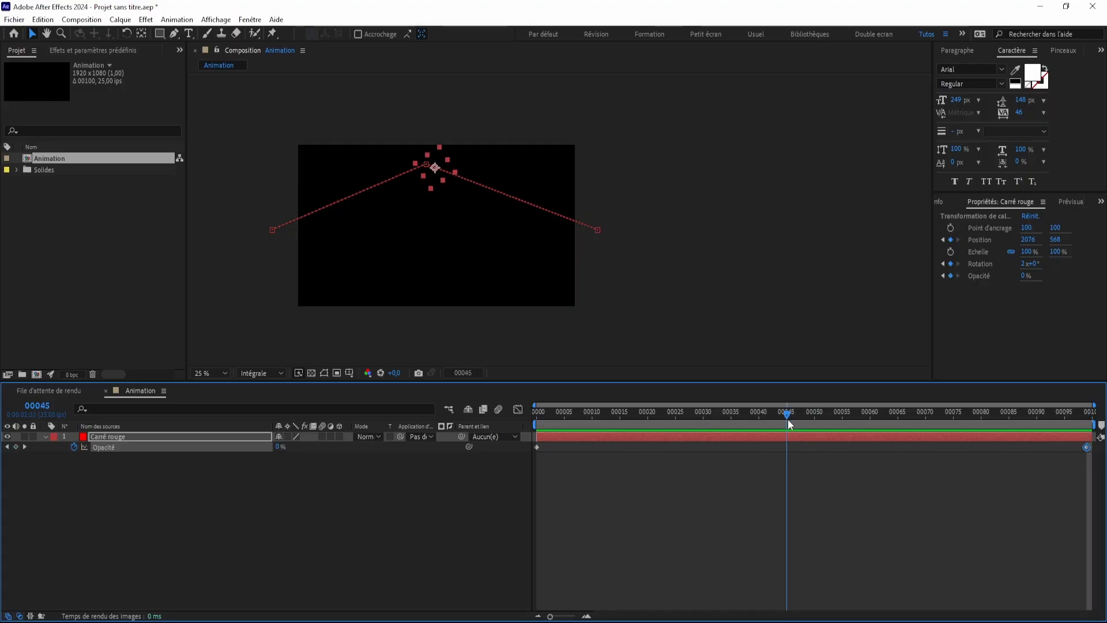
{"action": "left_click_drag", "start_coordinate": [280, 447], "coordinate": [434, 447]}
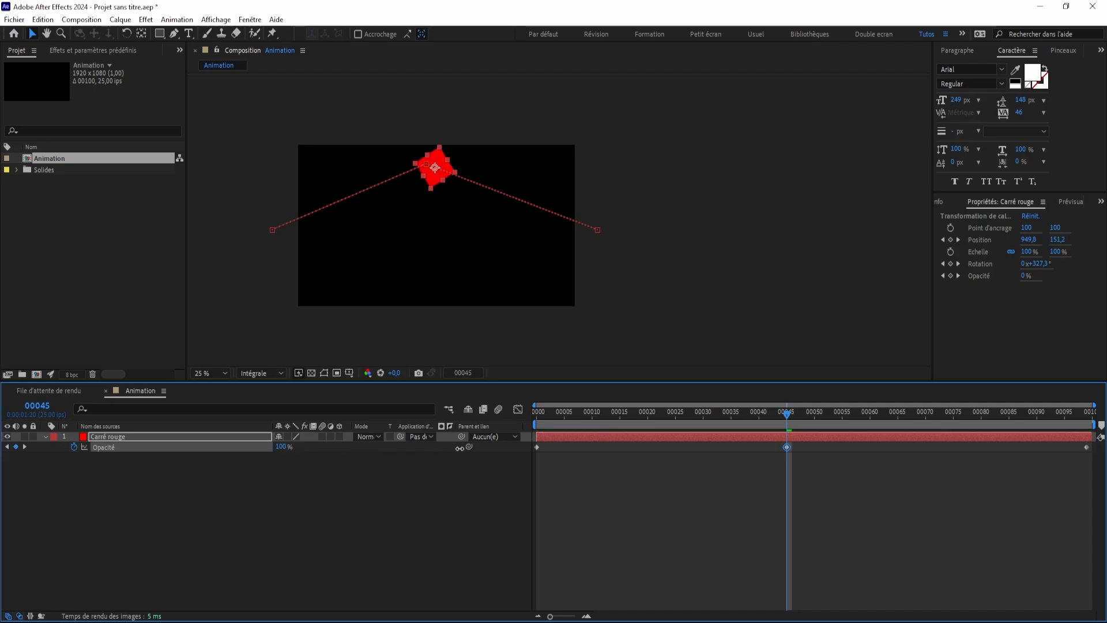
Preview the opacity fade from frame 0, and display all keyframed properties of the Carré rouge layer
{"action": "left_click_drag", "start_coordinate": [709, 411], "coordinate": [219, 442]}
{"action": "key", "text": "space"}
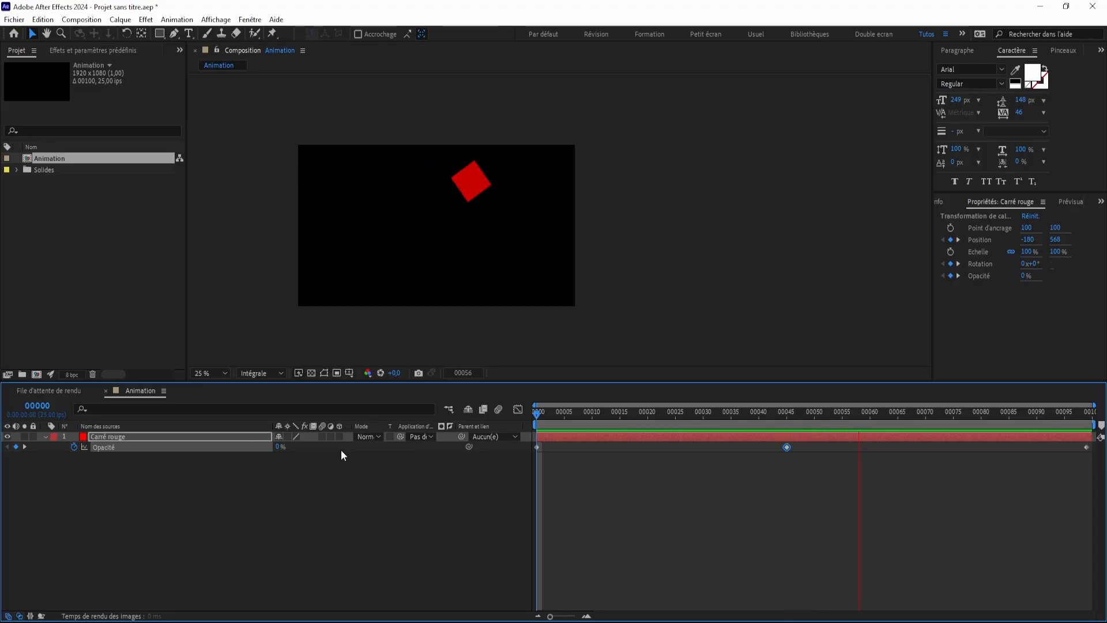
{"action": "key", "text": "u"}
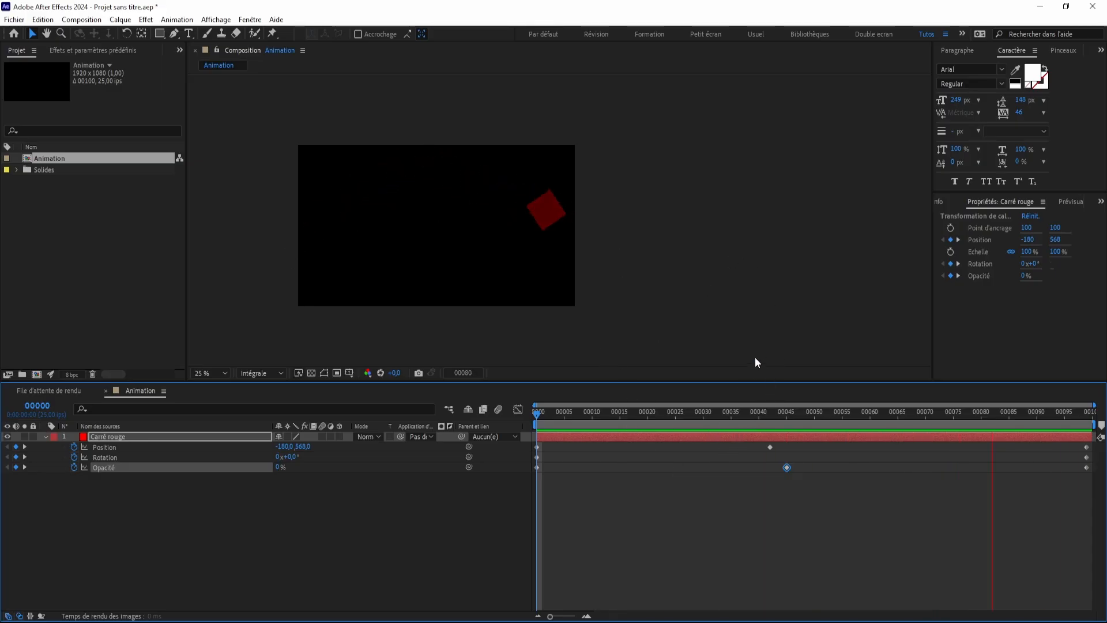
{"action": "left_click", "coordinate": [432, 577]}
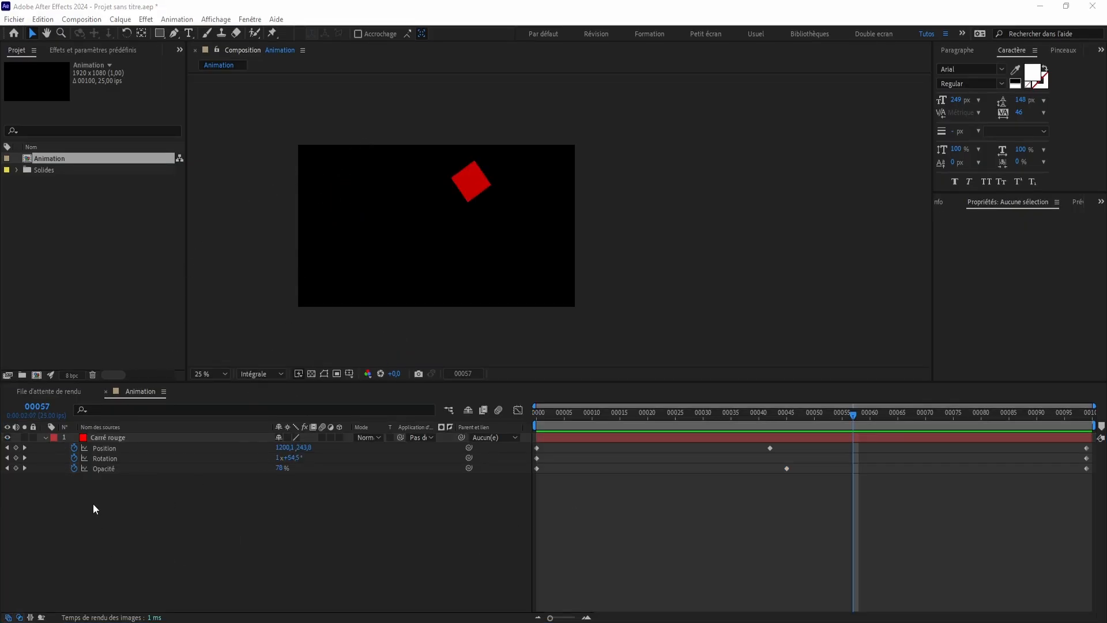
Compress all Position, Rotation and Opacity keyframes proportionally so the last ones land on frame 33, and preview the faster animation from frame 0
{"action": "left_click", "coordinate": [111, 449]}
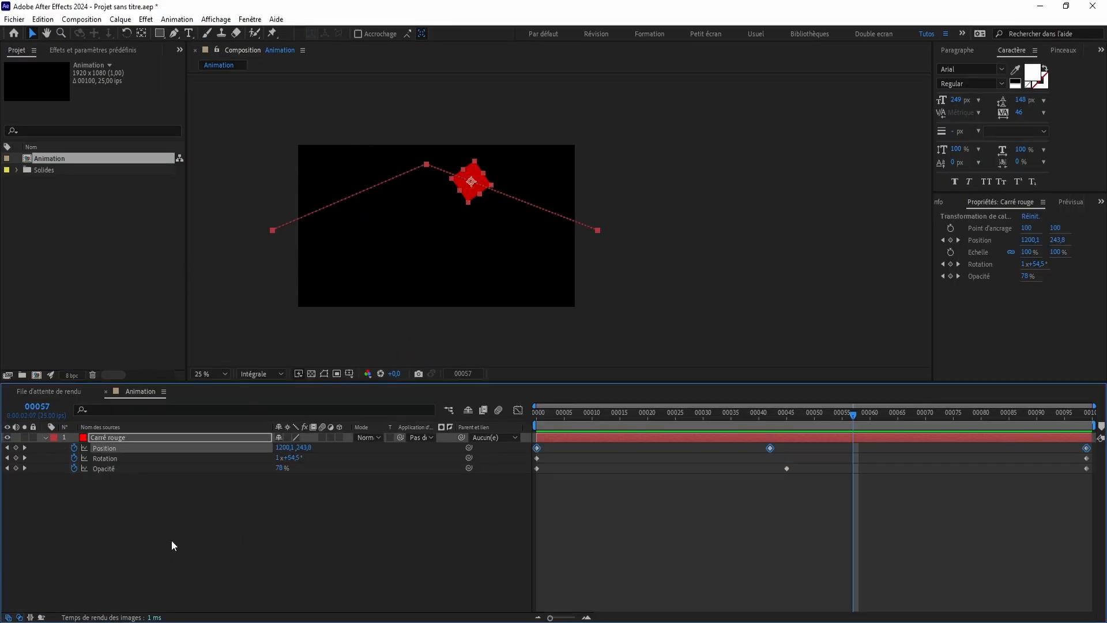
{"action": "left_click", "coordinate": [105, 457], "text": "shift"}
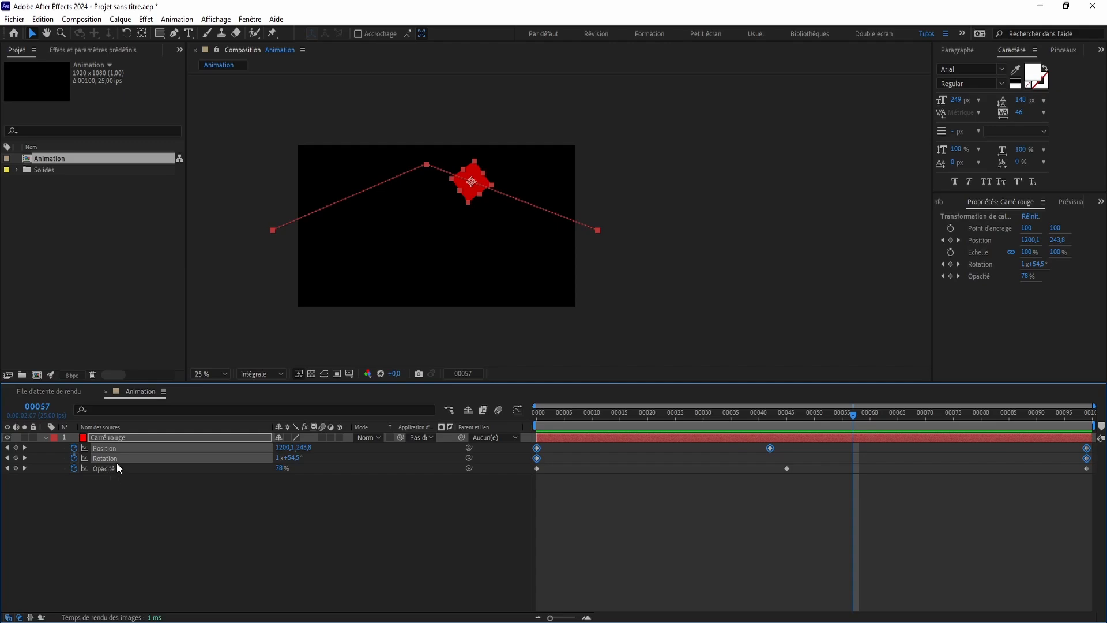
{"action": "left_click", "coordinate": [115, 469], "text": "shift"}
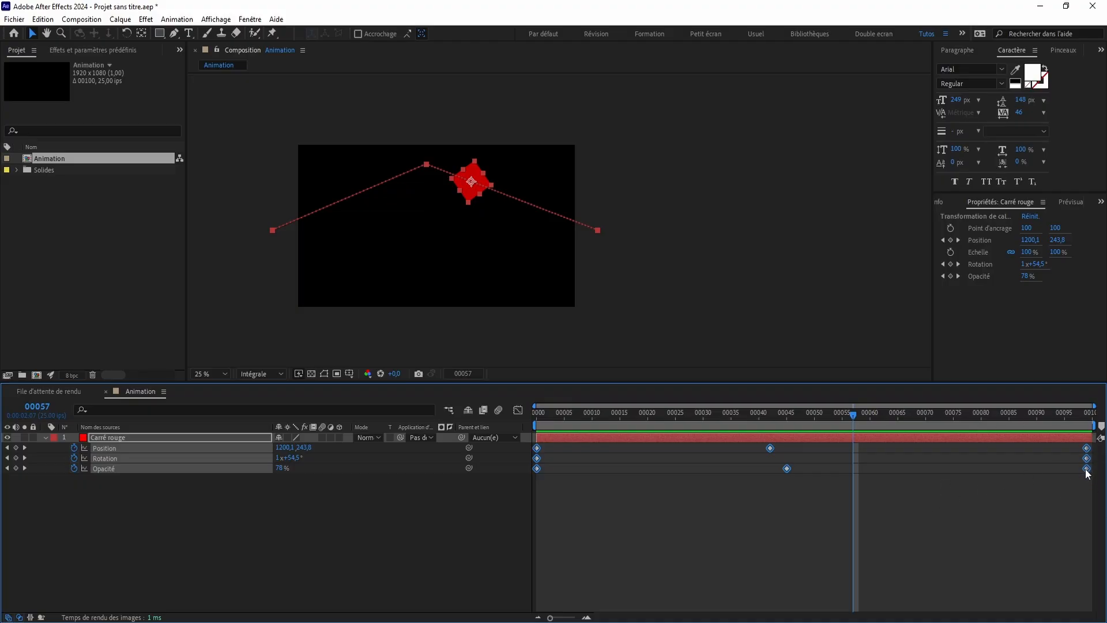
{"action": "left_click_drag", "start_coordinate": [1083, 472], "coordinate": [720, 504]}
{"action": "key", "text": "Home"}
{"action": "key", "text": "space"}
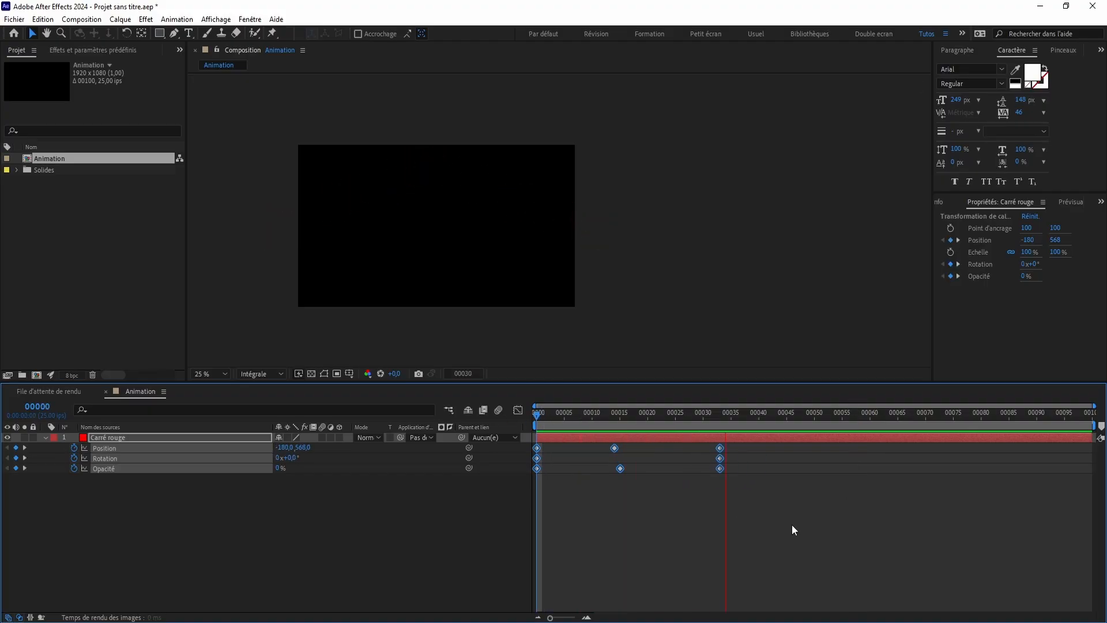
Try ending the work area at frame 33 and trimming the composition to it, and undo the trim
{"action": "left_click_drag", "start_coordinate": [729, 414], "coordinate": [720, 414]}
{"action": "key", "text": "n"}
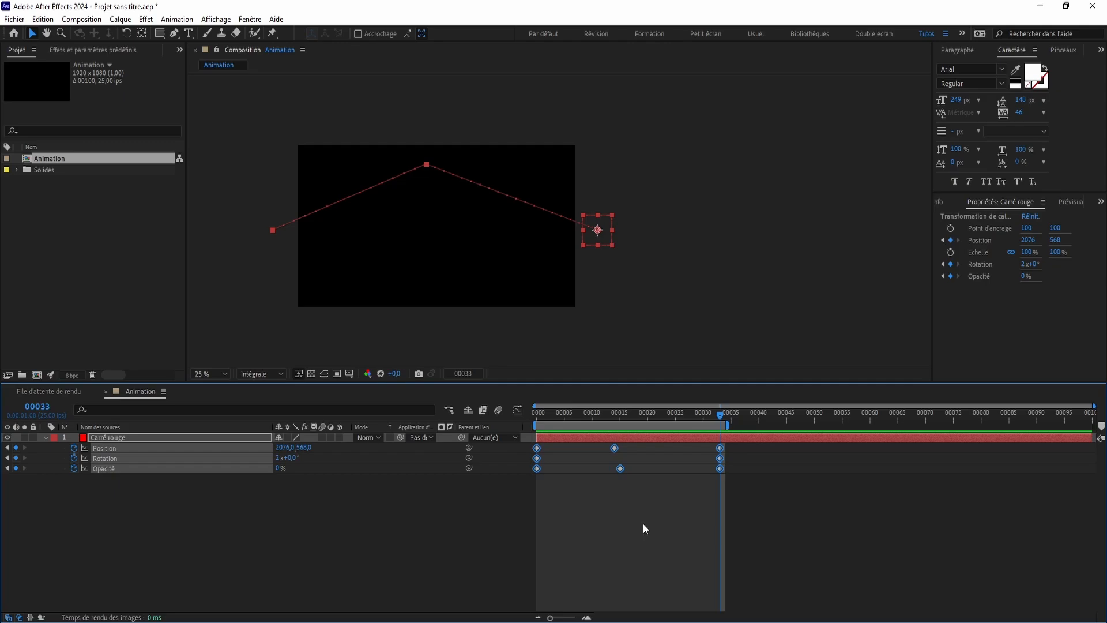
{"action": "key", "text": "ctrl+shift+x"}
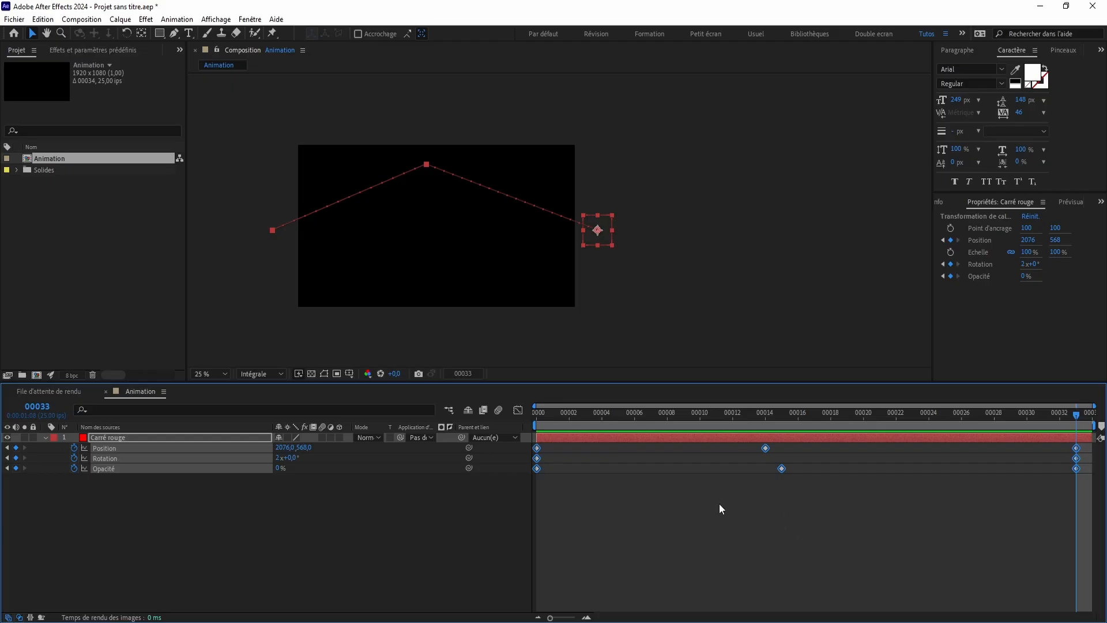
{"action": "key", "text": "ctrl+z"}
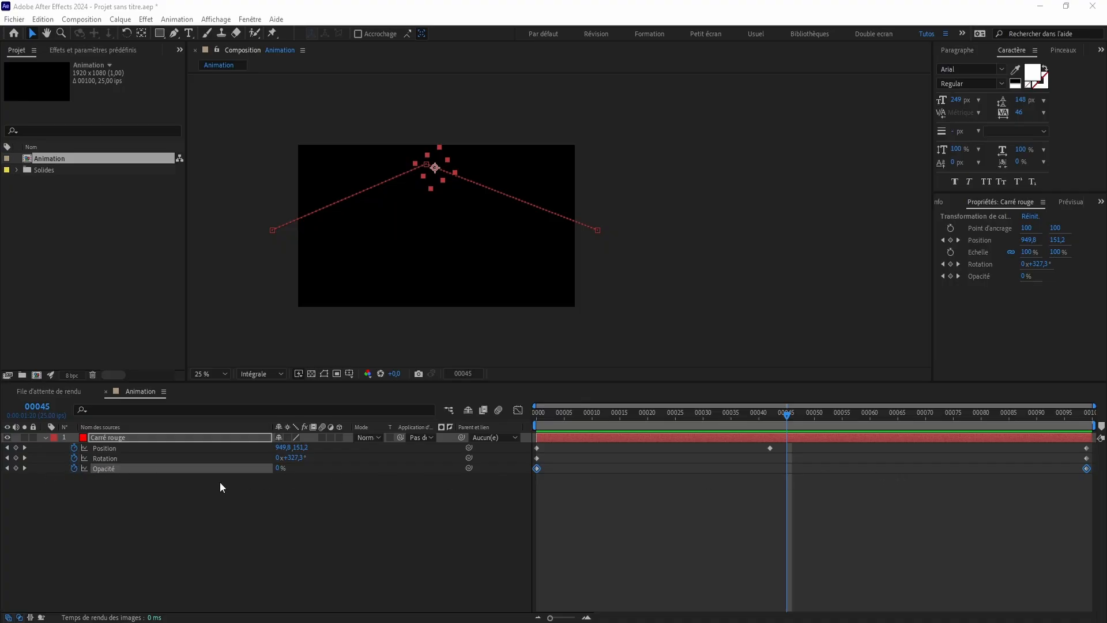
Remove all Opacity and Rotation keyframes from the Carré rouge layer, and set Opacity to 100% and Rotation to 0°
{"action": "left_click", "coordinate": [73, 468]}
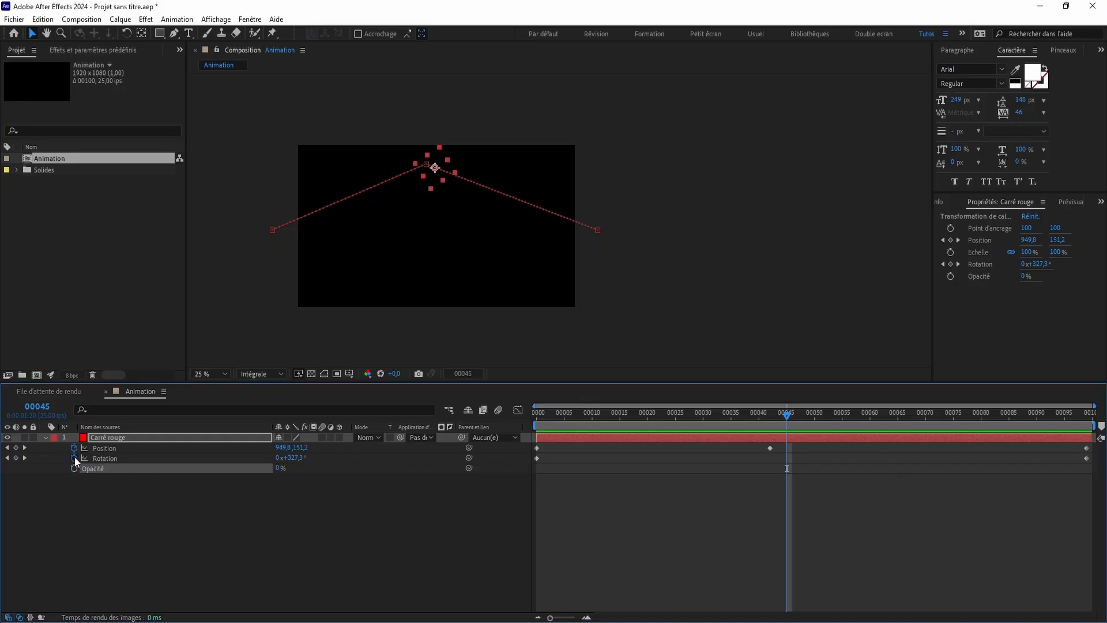
{"action": "left_click", "coordinate": [74, 458]}
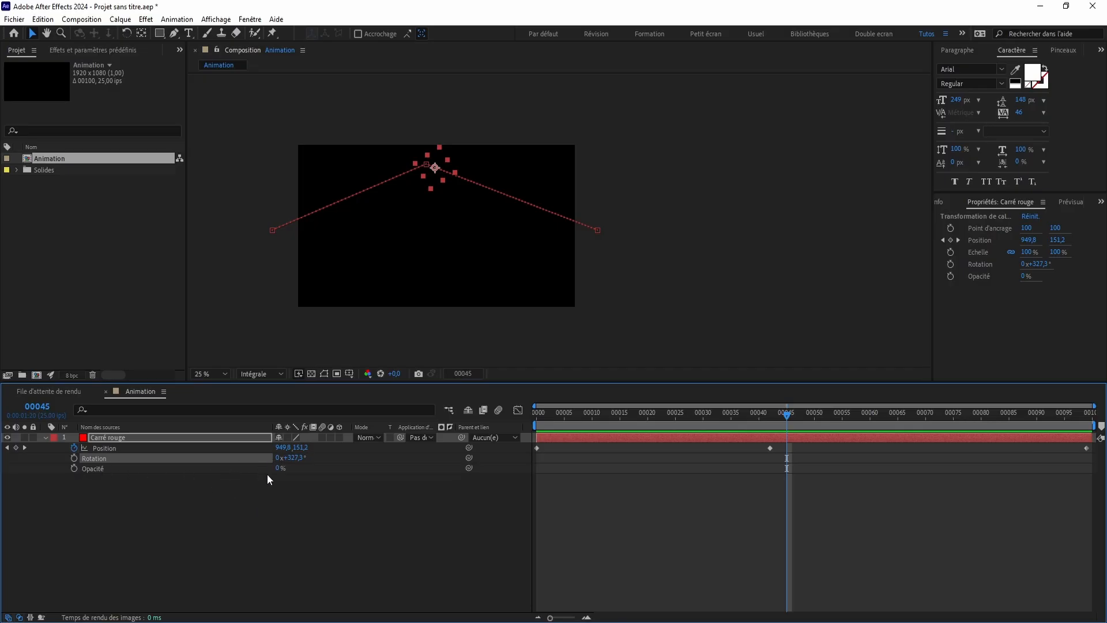
{"action": "left_click_drag", "start_coordinate": [280, 470], "coordinate": [808, 514]}
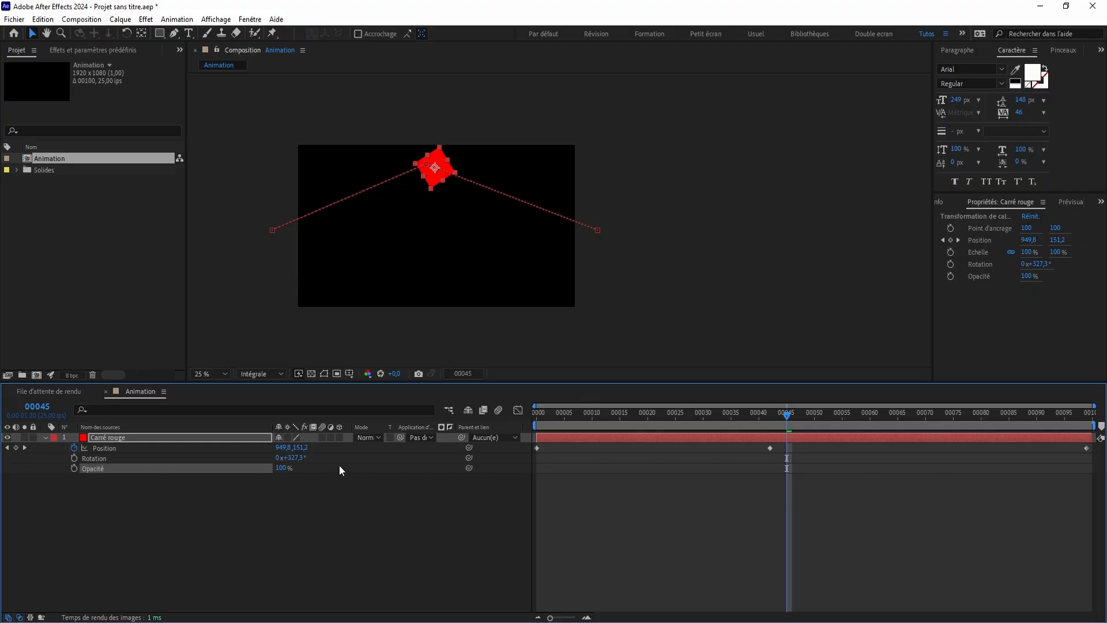
{"action": "left_click", "coordinate": [297, 457]}
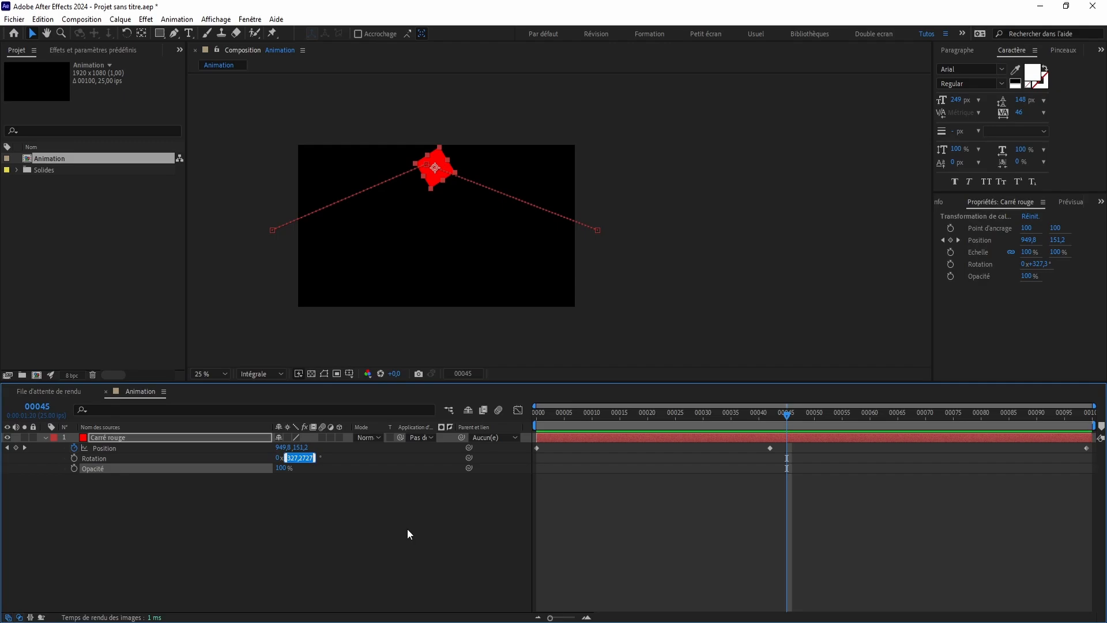
{"action": "type", "text": "0"}
{"action": "key", "text": "Return"}
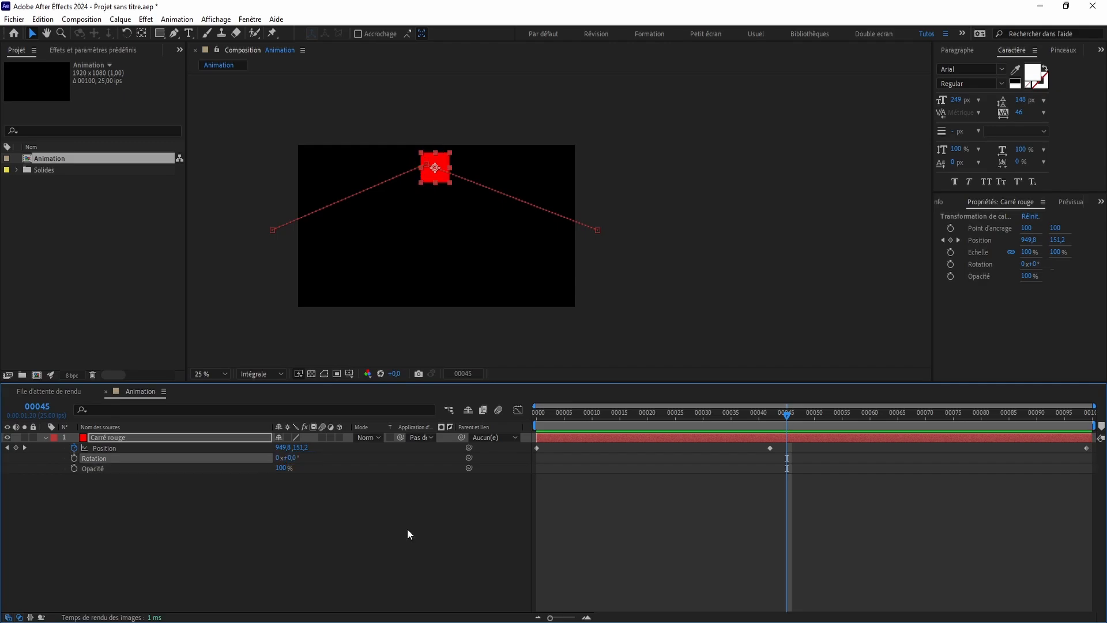
{"action": "left_click_drag", "start_coordinate": [587, 421], "coordinate": [455, 413]}
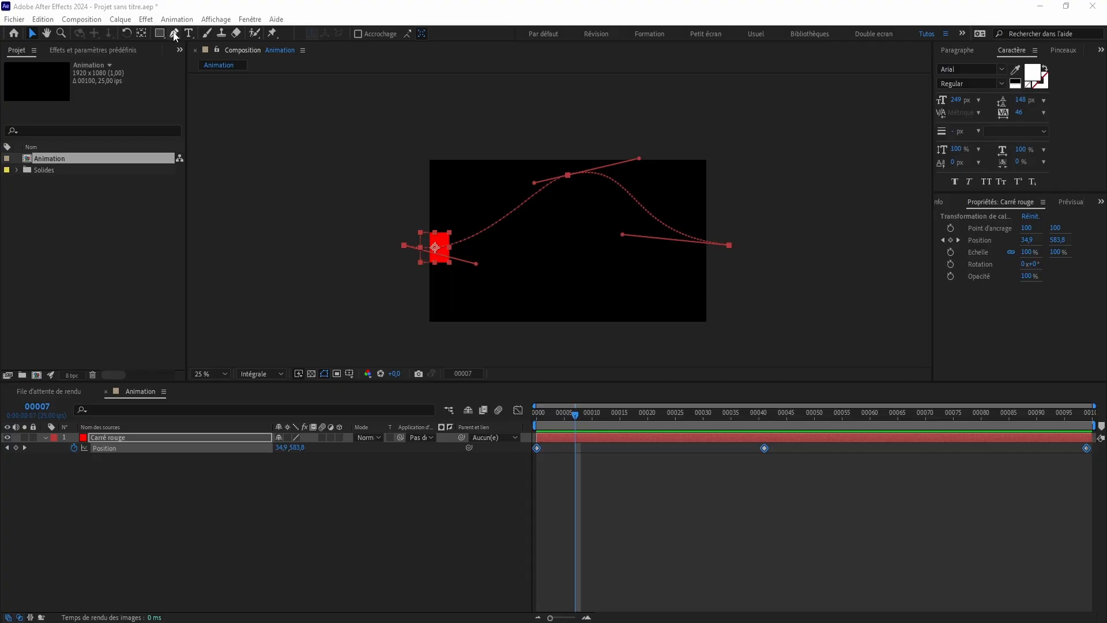
Create a new blue solid layer at the size of the composition
{"action": "left_click", "coordinate": [658, 481]}
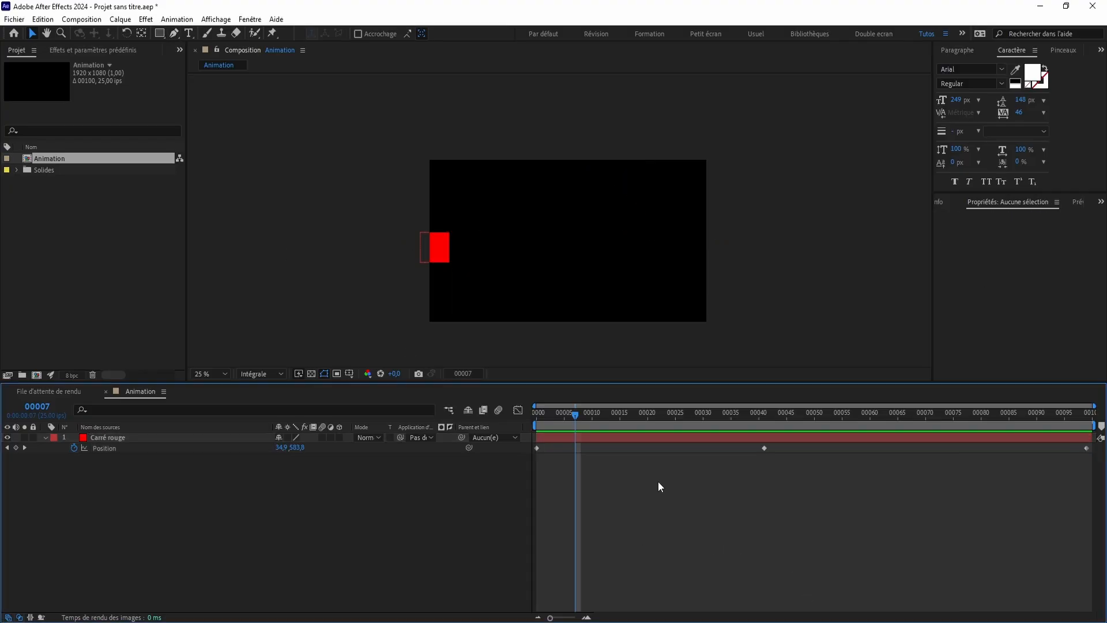
{"action": "right_click", "coordinate": [658, 481]}
{"action": "mouse_move", "coordinate": [714, 340]}
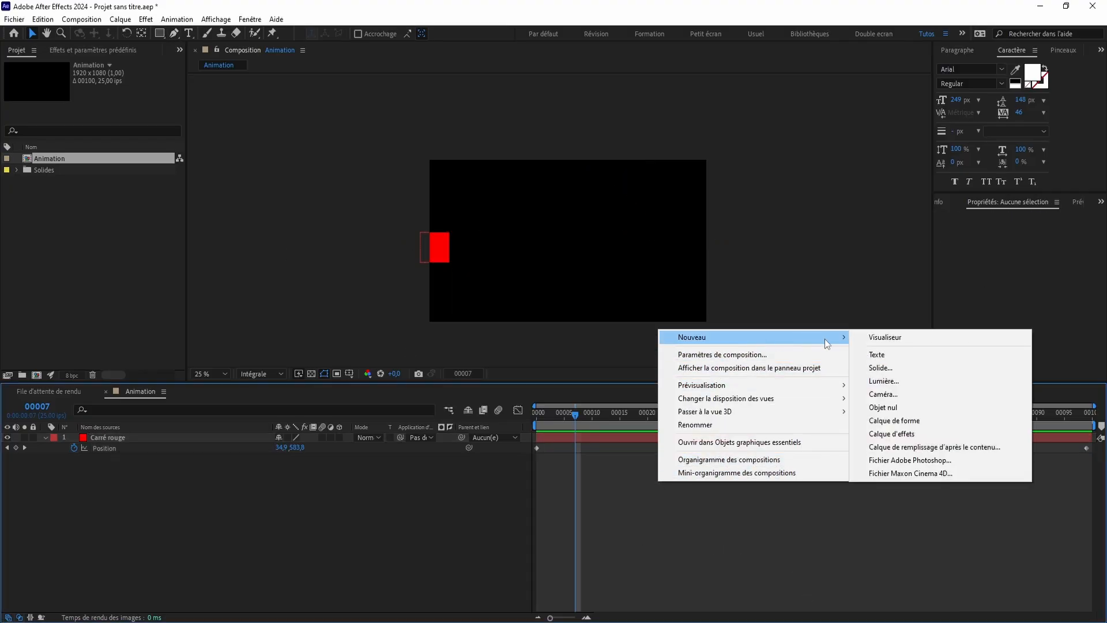
{"action": "left_click", "coordinate": [893, 369]}
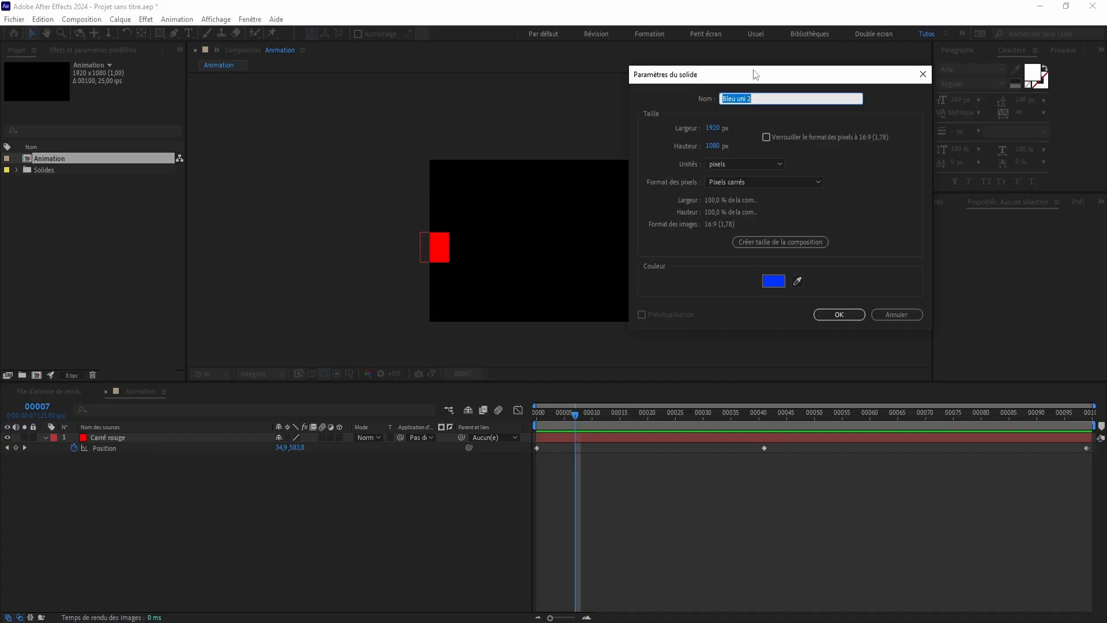
{"action": "left_click_drag", "start_coordinate": [760, 74], "coordinate": [729, 106]}
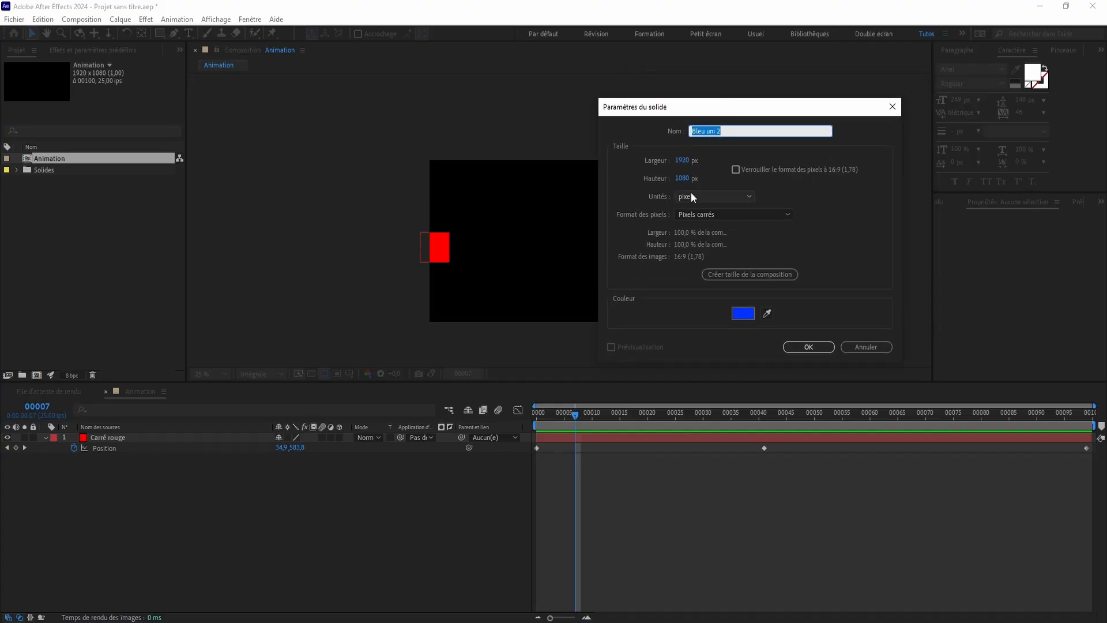
{"action": "left_click", "coordinate": [752, 274]}
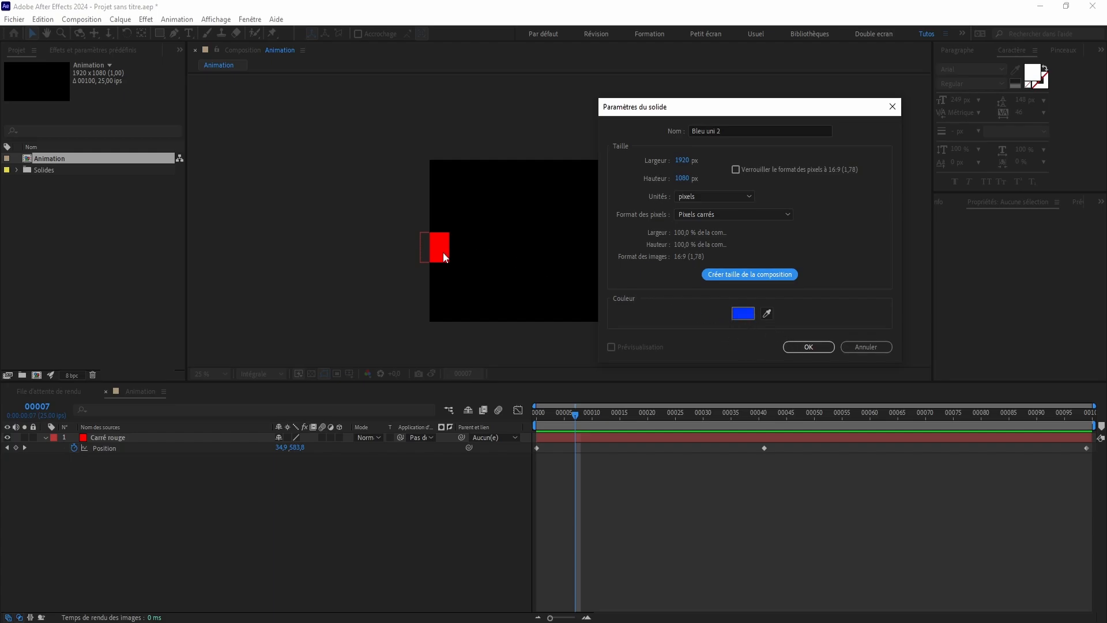
{"action": "left_click", "coordinate": [809, 346]}
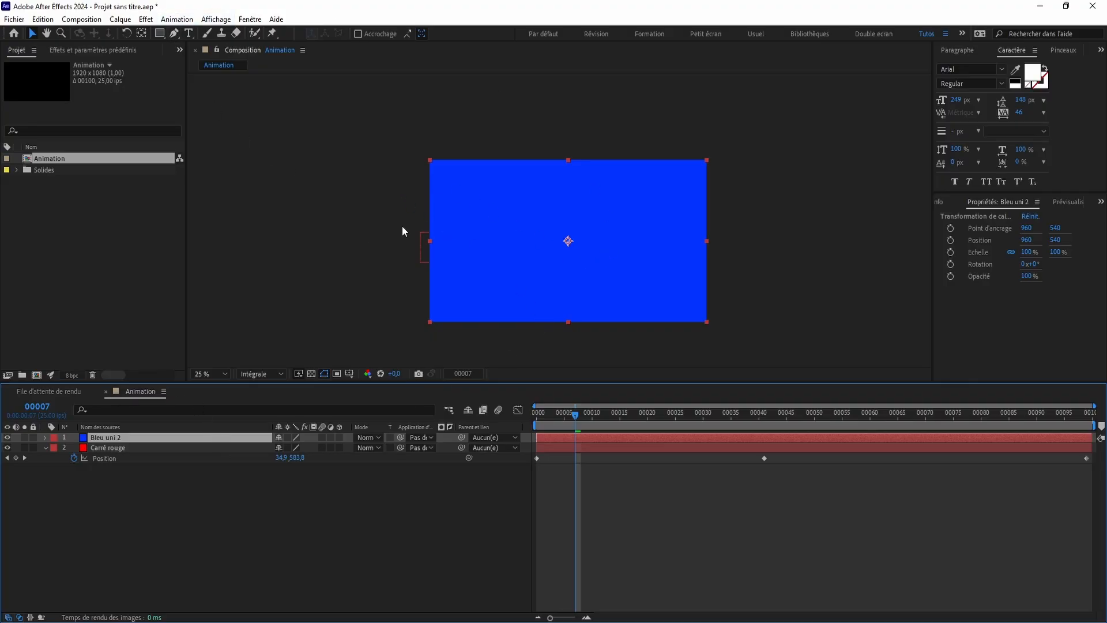
Draw an open wavy mask path across the blue solid with the Pen tool, running past both sides of the frame, and refine its points
{"action": "left_click", "coordinate": [175, 33]}
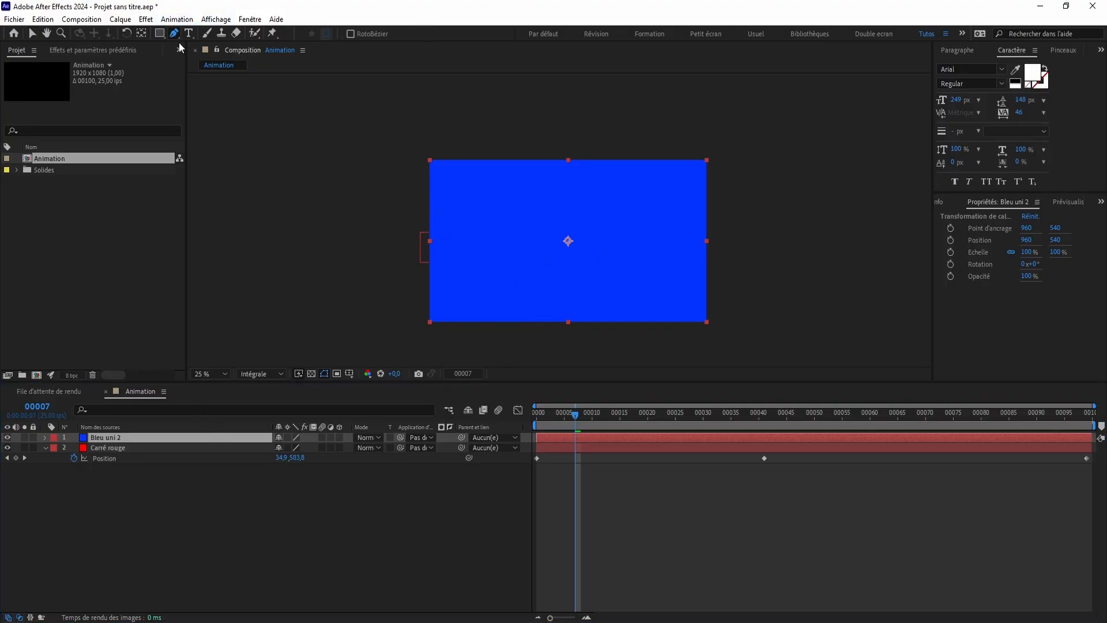
{"action": "left_click_drag", "start_coordinate": [408, 244], "coordinate": [481, 218]}
{"action": "left_click_drag", "start_coordinate": [547, 250], "coordinate": [639, 277]}
{"action": "left_click_drag", "start_coordinate": [720, 154], "coordinate": [726, 132]}
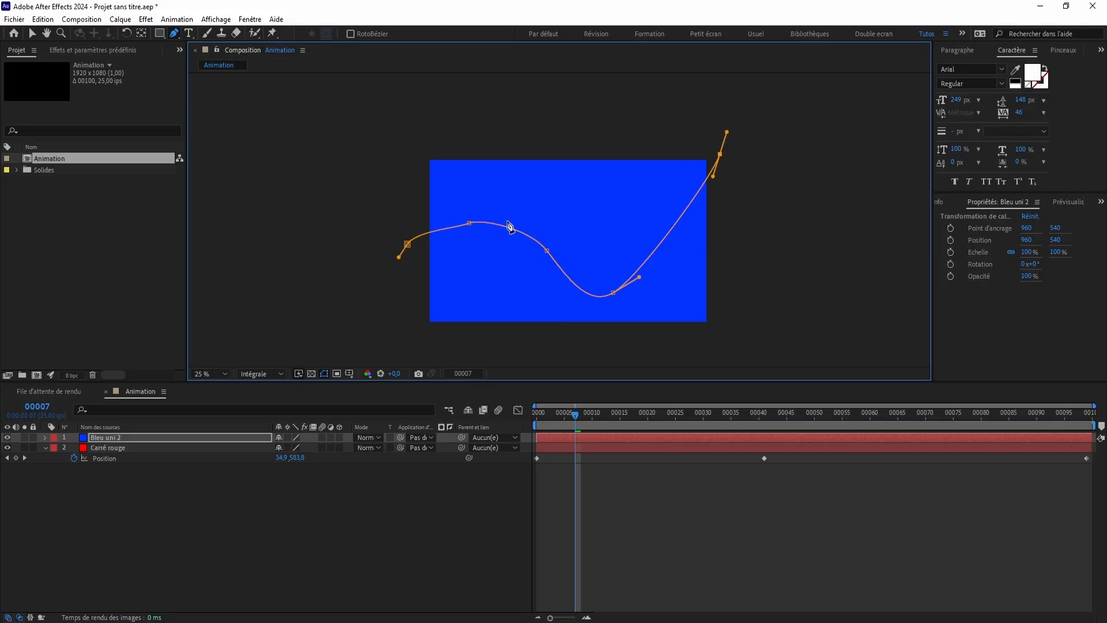
{"action": "key", "text": "v"}
{"action": "left_click_drag", "start_coordinate": [470, 223], "coordinate": [488, 210]}
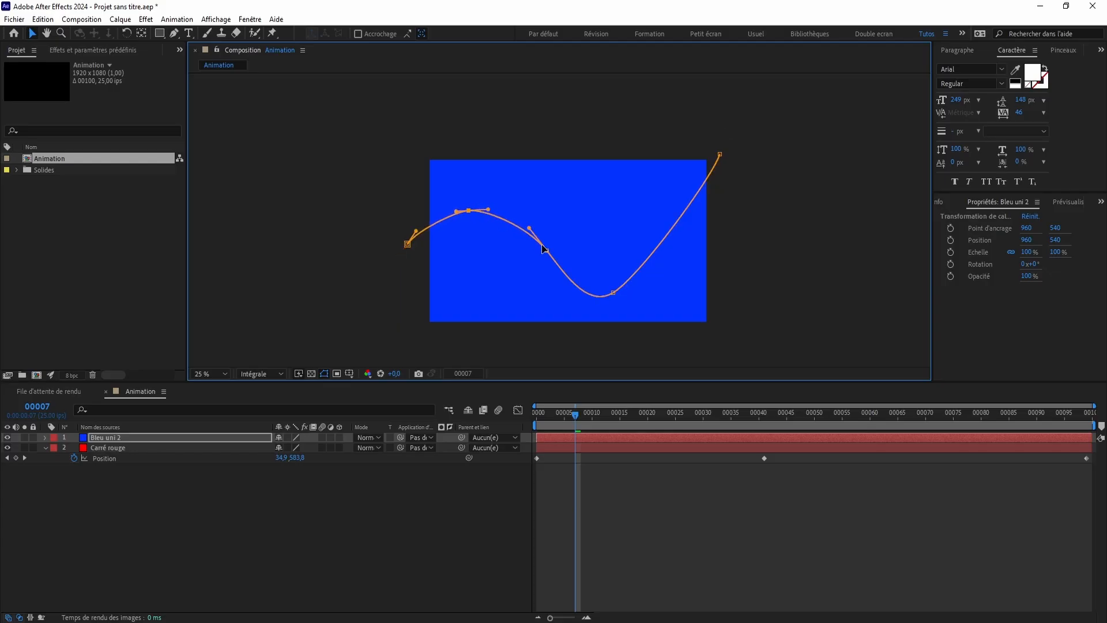
{"action": "left_click_drag", "start_coordinate": [547, 250], "coordinate": [545, 255]}
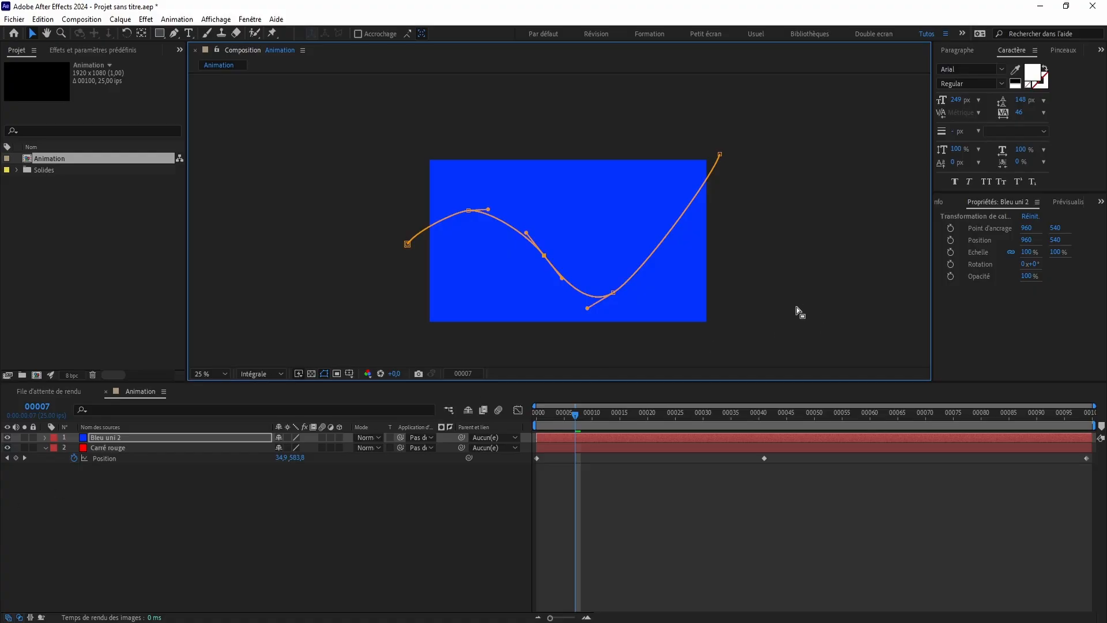
Expand Masque 1 on the Bleu uni 2 layer and copy its Tracé du masque property
{"action": "left_click", "coordinate": [119, 439]}
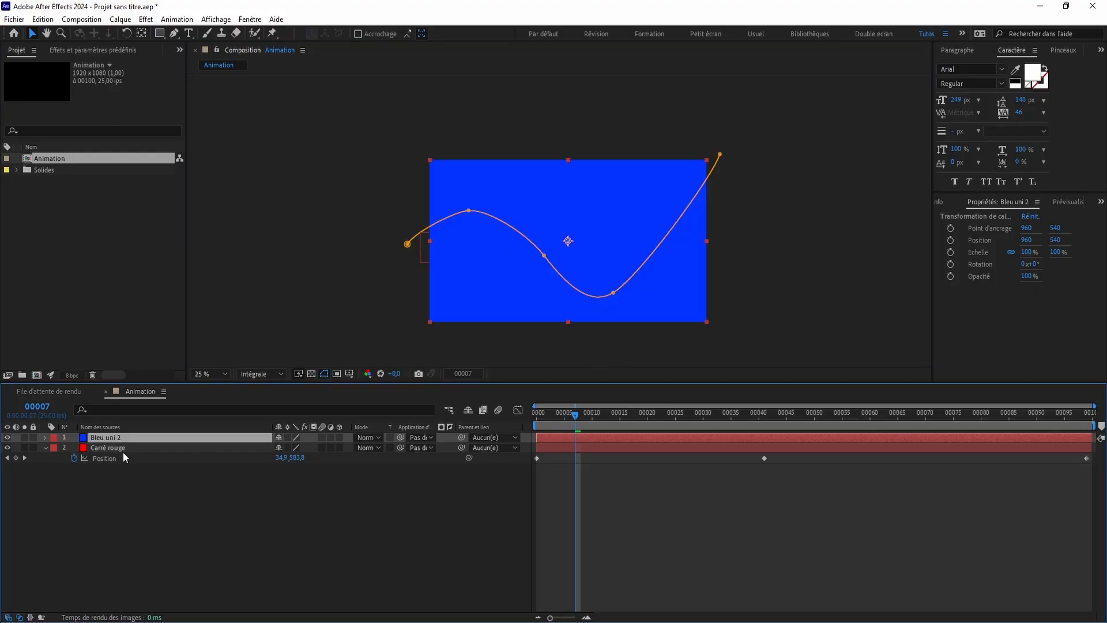
{"action": "left_click", "coordinate": [45, 437]}
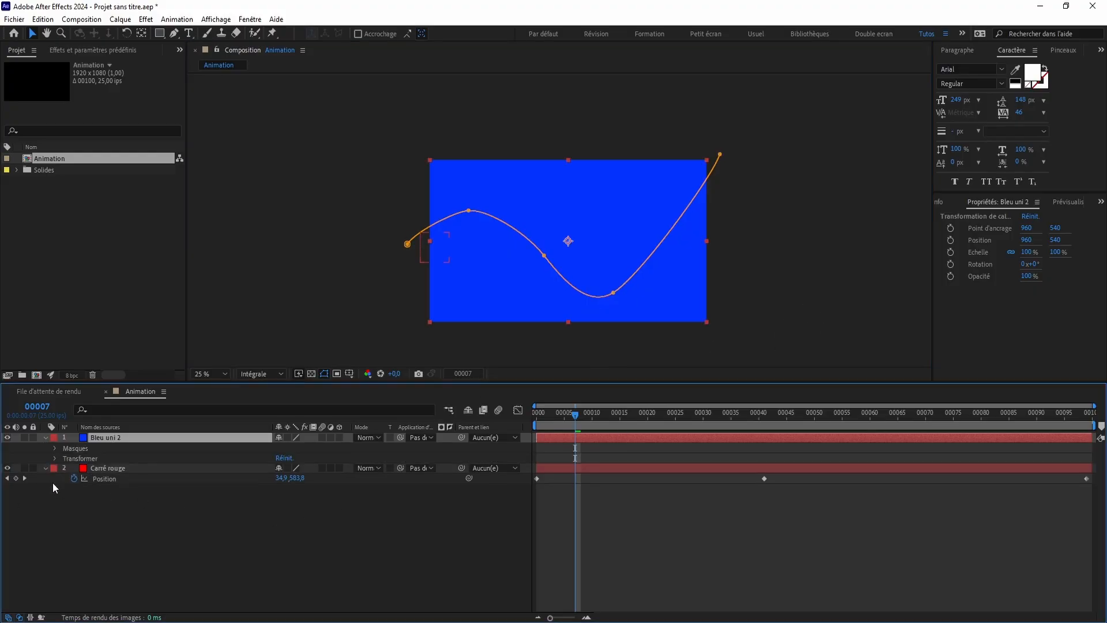
{"action": "left_click", "coordinate": [54, 448]}
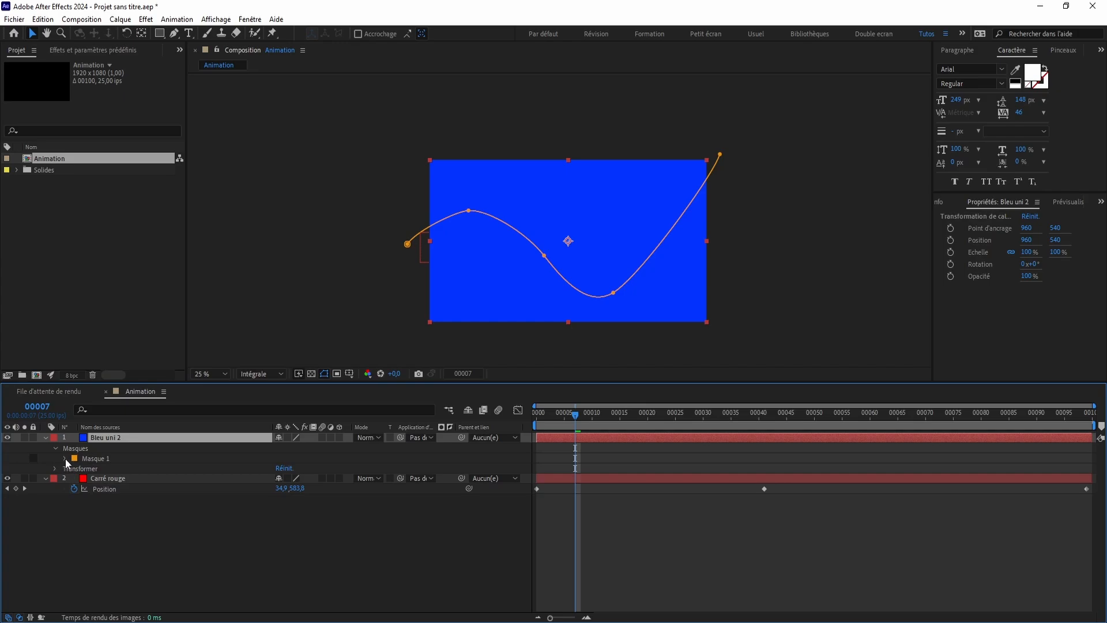
{"action": "left_click", "coordinate": [64, 458]}
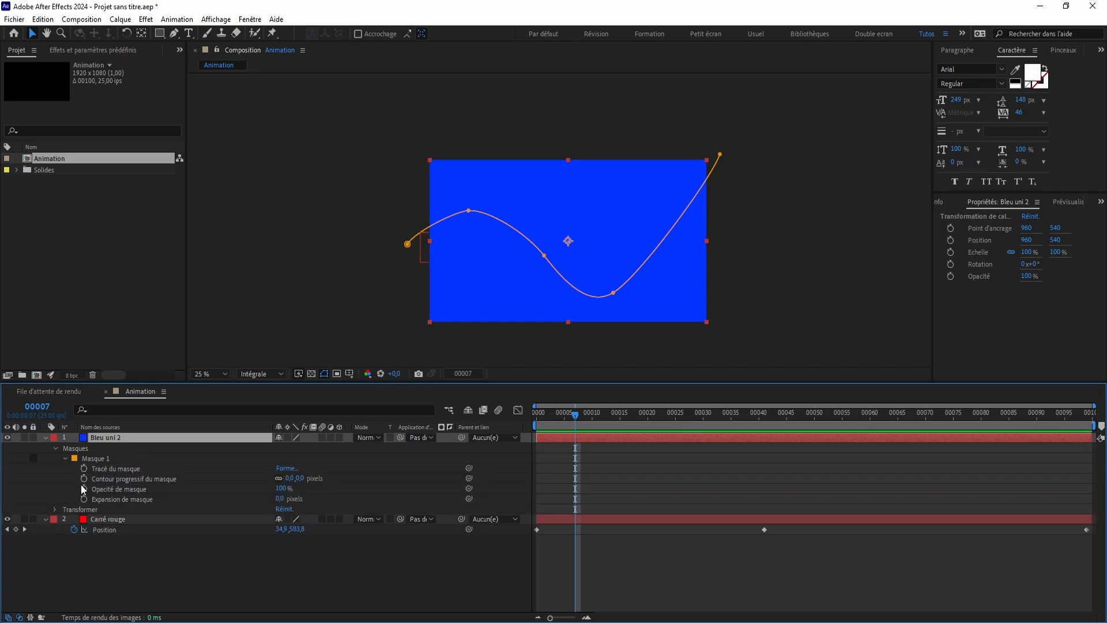
{"action": "left_click", "coordinate": [105, 470]}
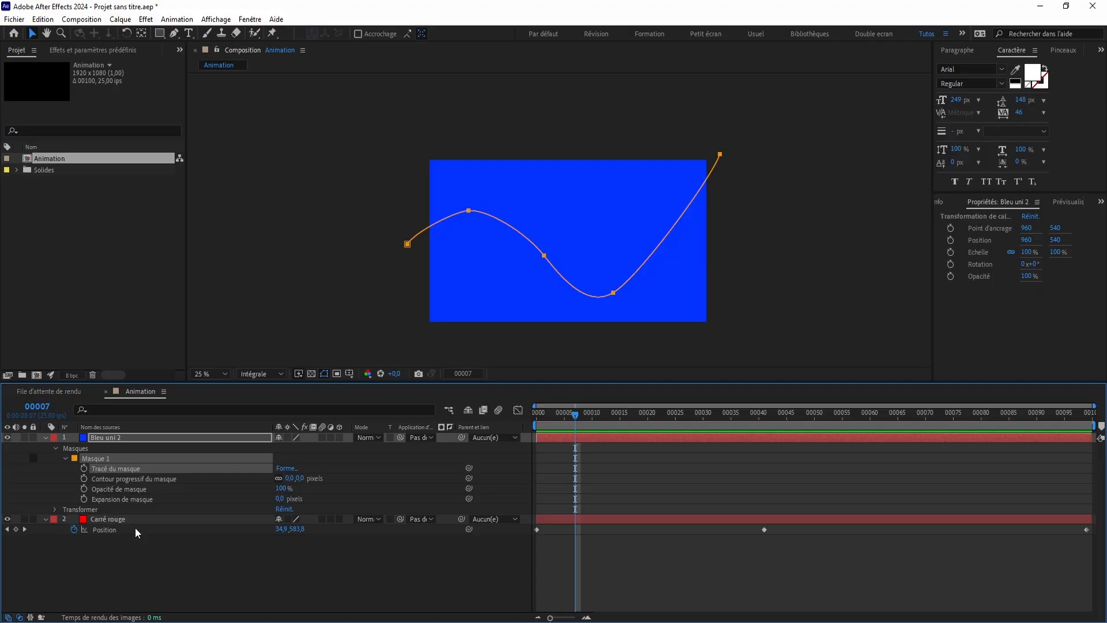
Remove the Carré rouge layer's Position keyframes and paste the copied mask path into Position at frame 0
{"action": "left_click", "coordinate": [101, 529]}
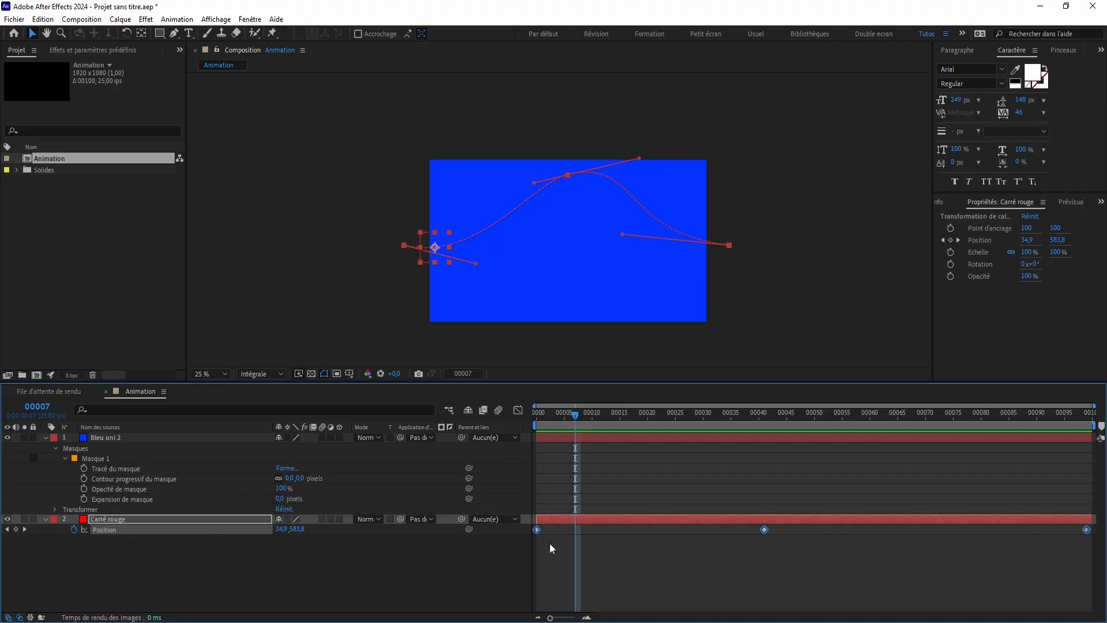
{"action": "left_click", "coordinate": [75, 529]}
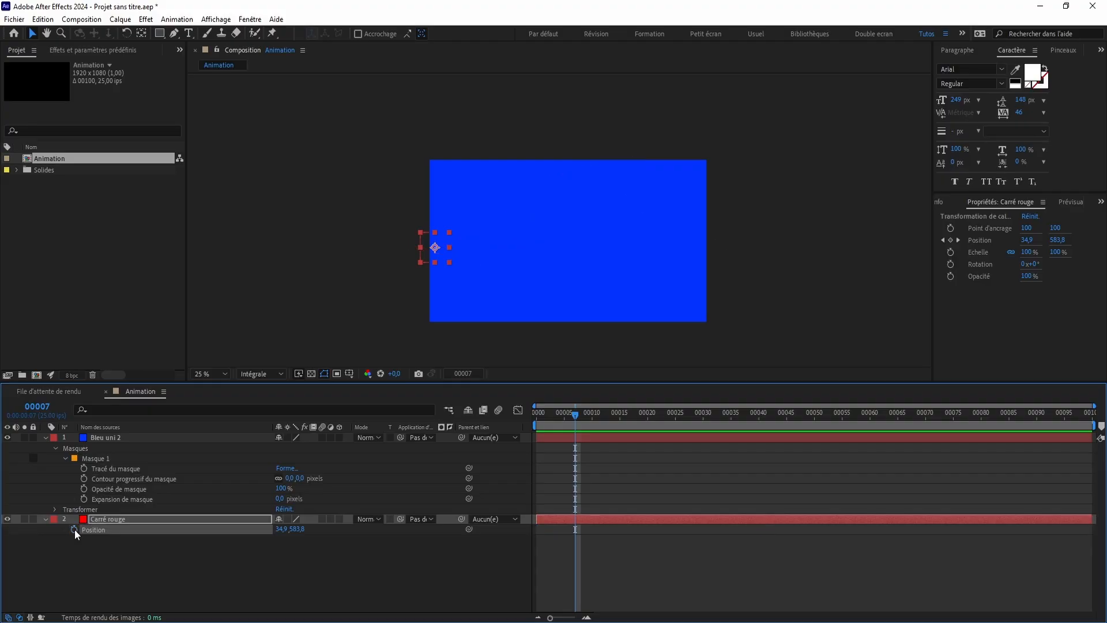
{"action": "left_click_drag", "start_coordinate": [576, 413], "coordinate": [505, 408]}
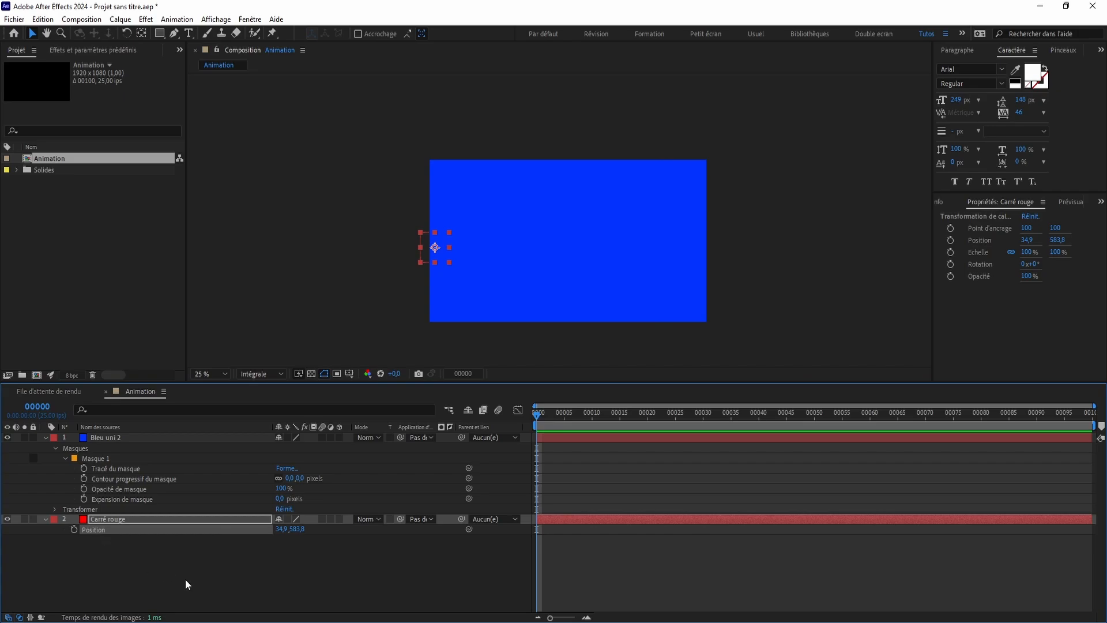
{"action": "key", "text": "ctrl+z"}
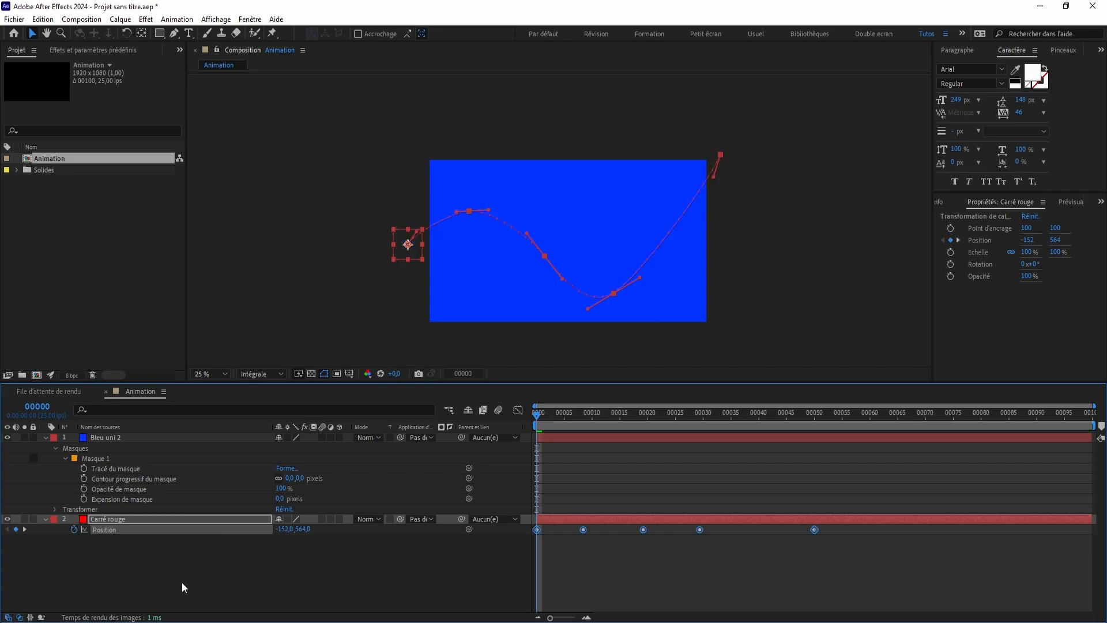
Start a preview of the square's new trajectory and hide the Bleu uni 2 layer that covers it
{"action": "left_click", "coordinate": [684, 565]}
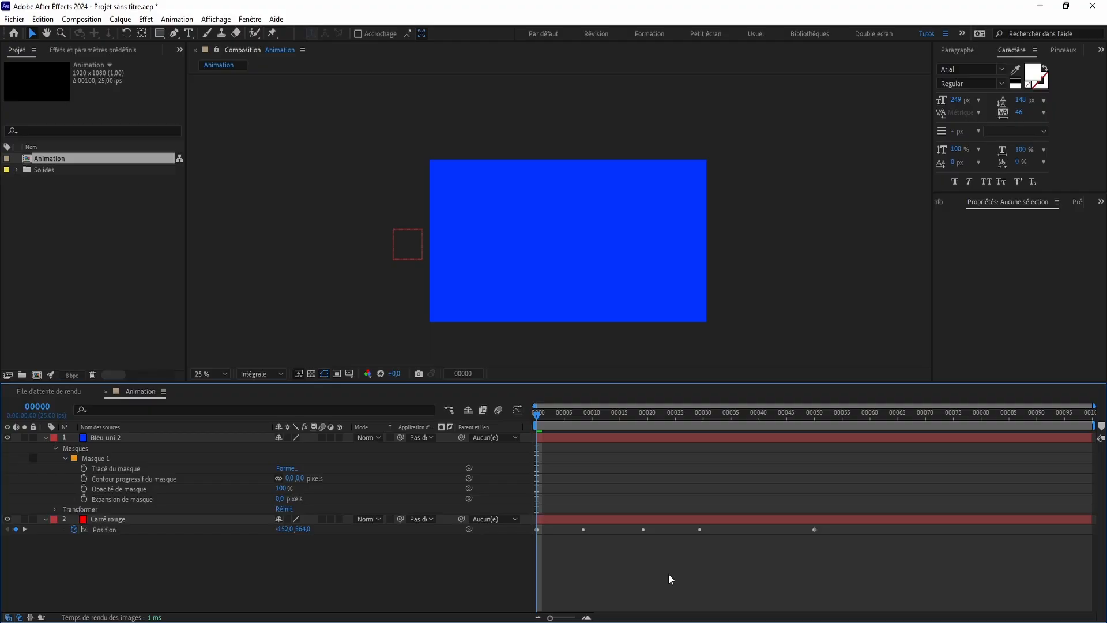
{"action": "key", "text": "space"}
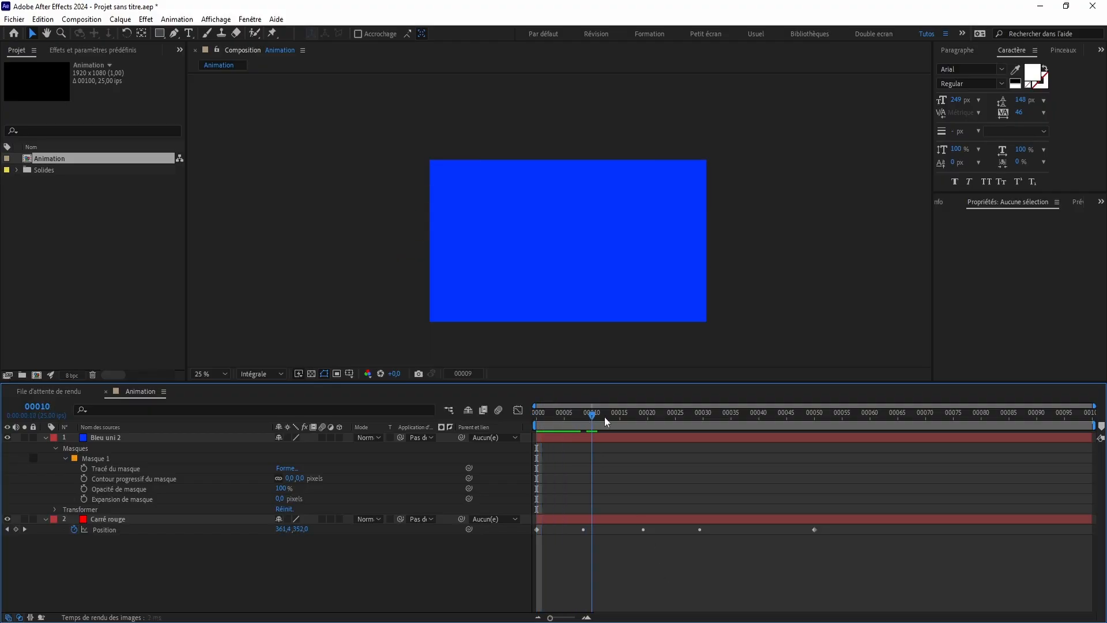
{"action": "left_click", "coordinate": [7, 438]}
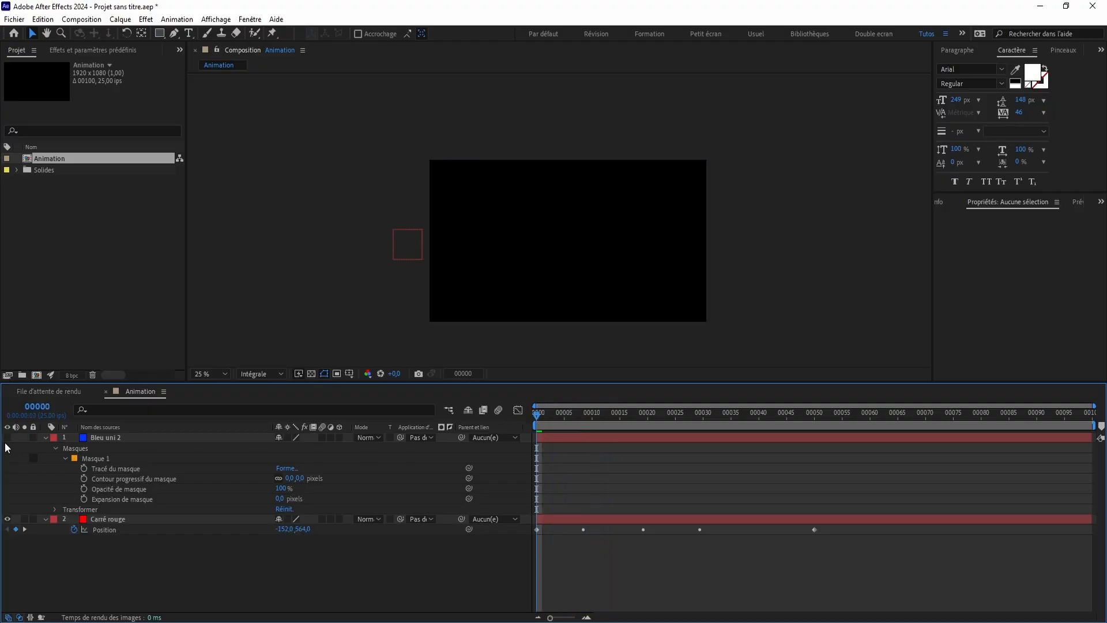
Extend the Carré rouge layer's animation by moving its last Position keyframe to about frame 66
{"action": "left_click", "coordinate": [111, 519]}
{"action": "left_click_drag", "start_coordinate": [542, 411], "coordinate": [493, 463]}
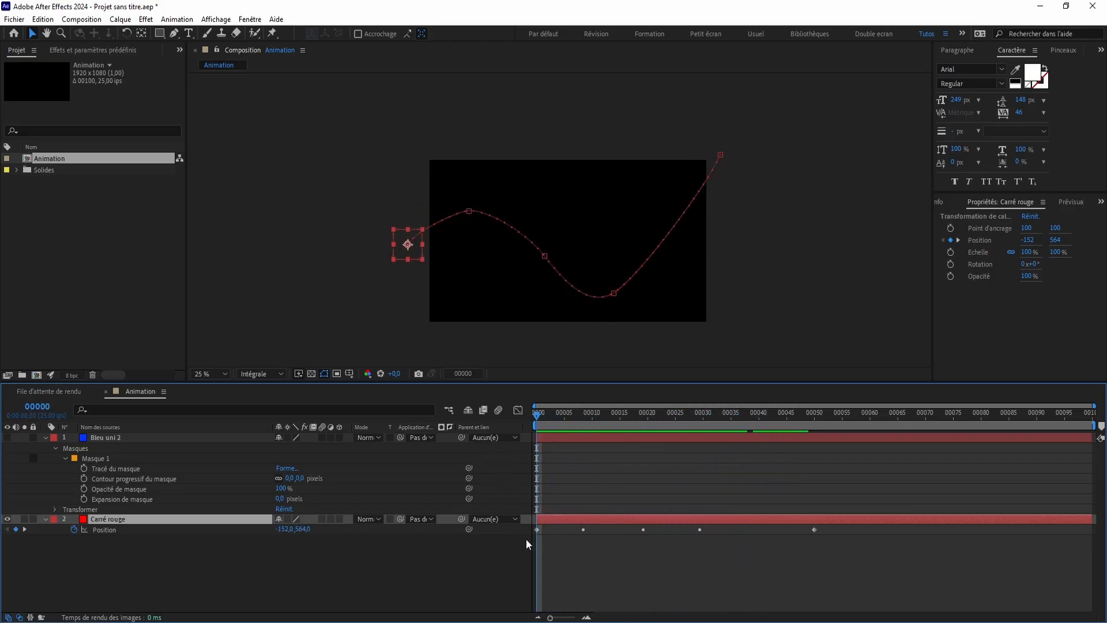
{"action": "left_click", "coordinate": [538, 529]}
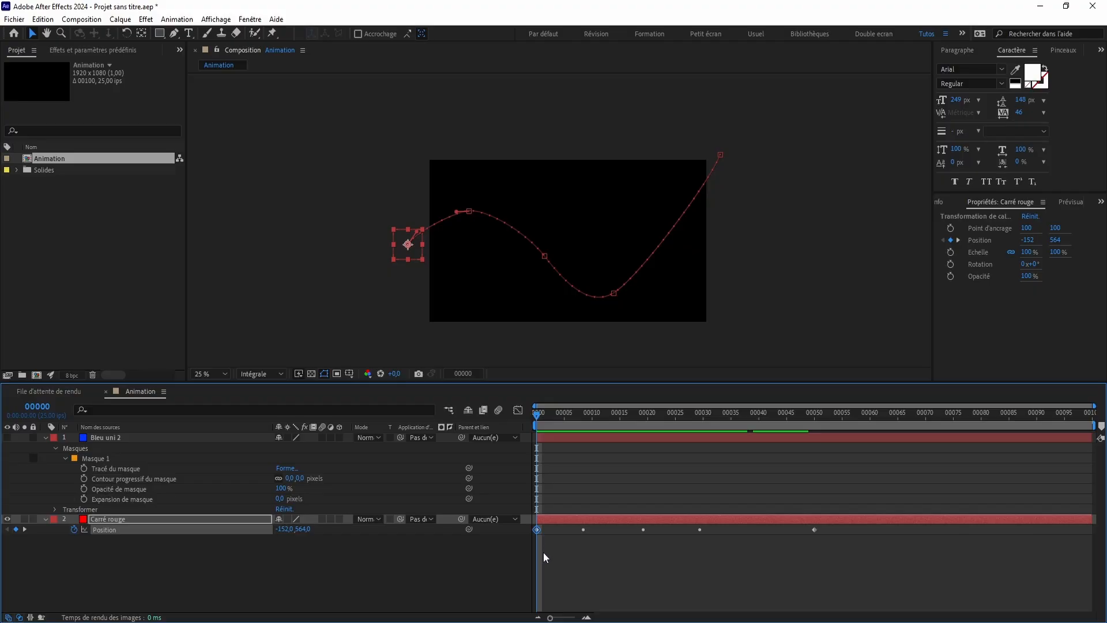
{"action": "left_click", "coordinate": [814, 529]}
{"action": "left_click_drag", "start_coordinate": [814, 530], "coordinate": [903, 537]}
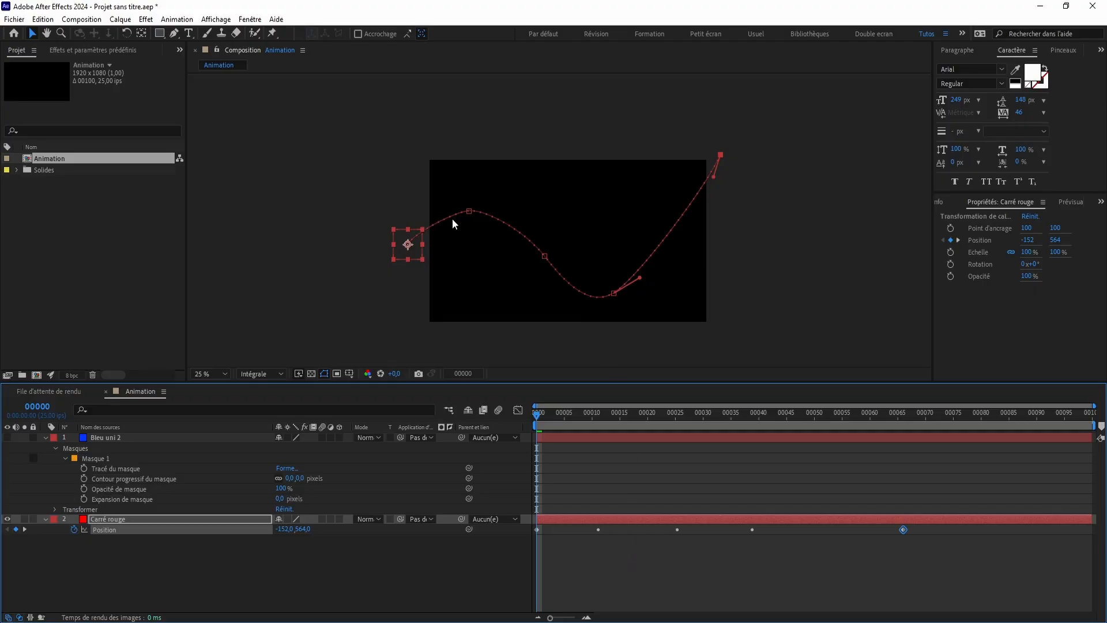
Temporarily show the Bleu uni 2 layer to review its Tracé du masque, and hide it again
{"action": "left_click", "coordinate": [118, 437]}
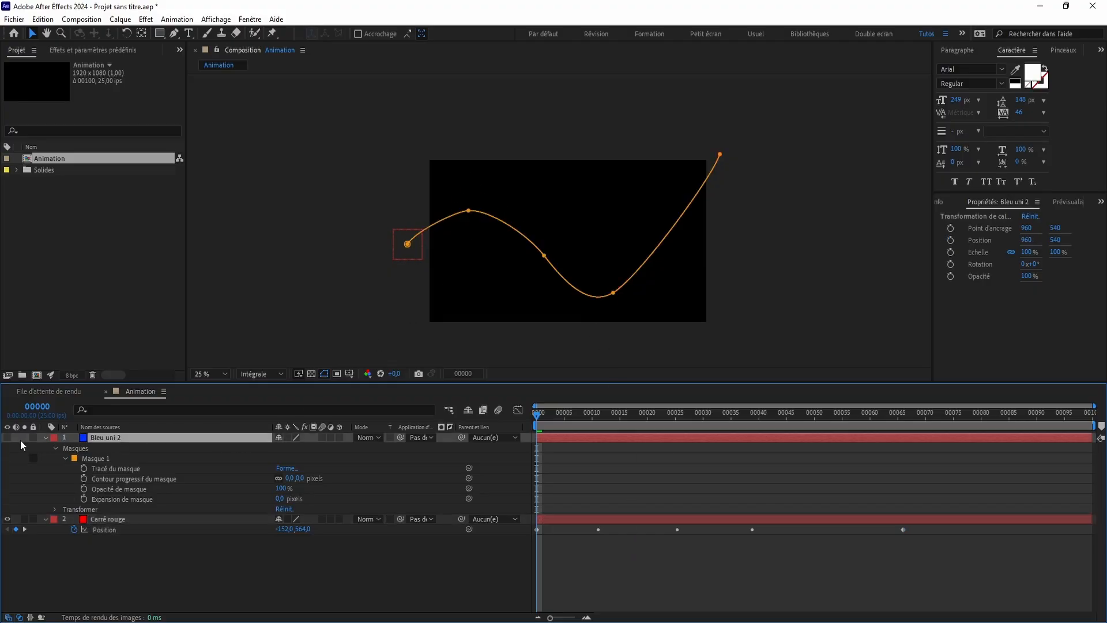
{"action": "left_click", "coordinate": [7, 437]}
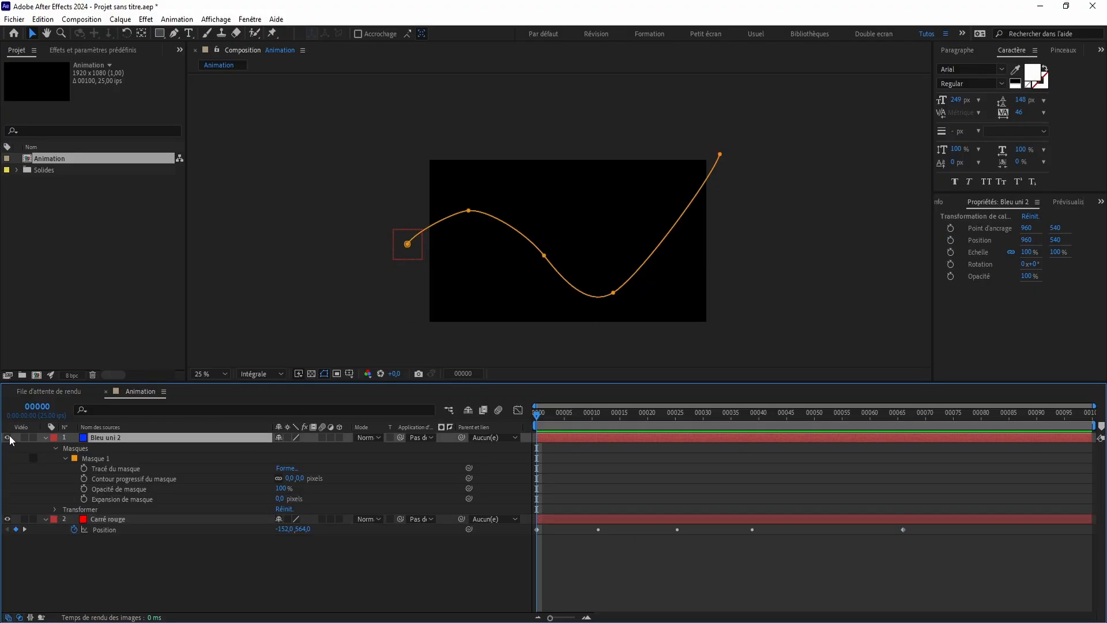
{"action": "left_click", "coordinate": [112, 470]}
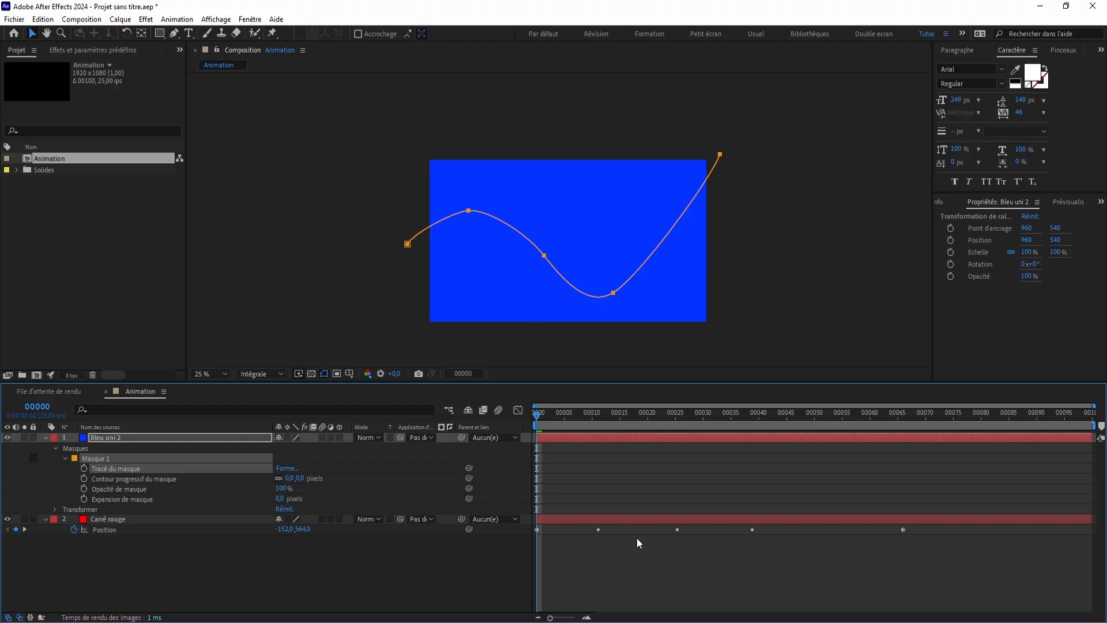
{"action": "left_click", "coordinate": [633, 559]}
{"action": "left_click", "coordinate": [7, 437]}
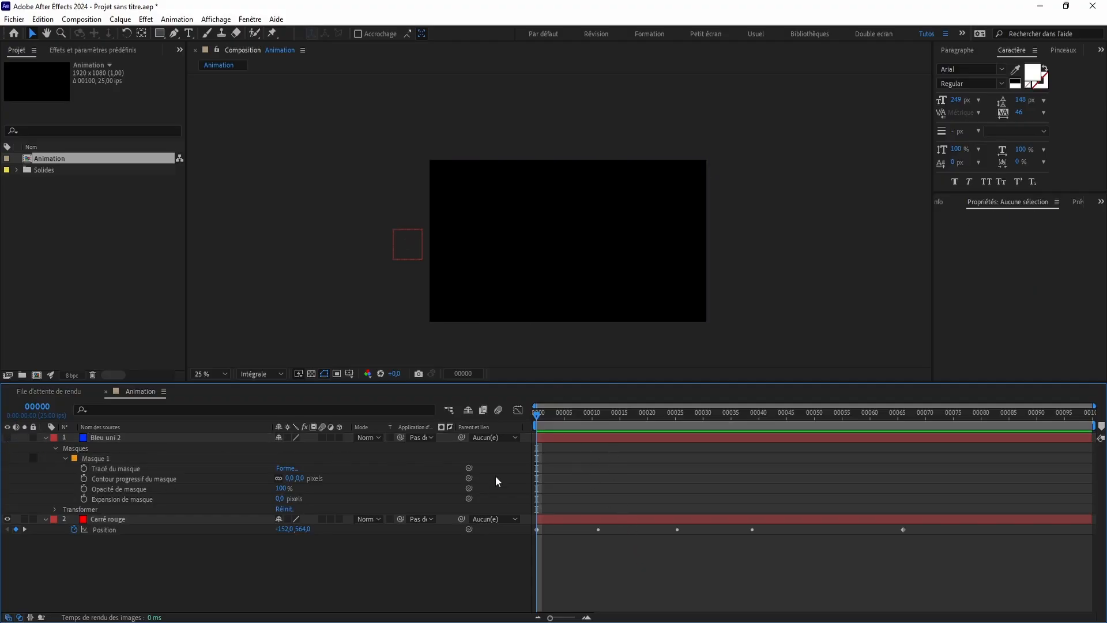
Try shifting the red square's intermediate and last Position keyframes a few frames with the playhead at frame 37, and undo the shifts
{"action": "left_click_drag", "start_coordinate": [538, 414], "coordinate": [743, 442]}
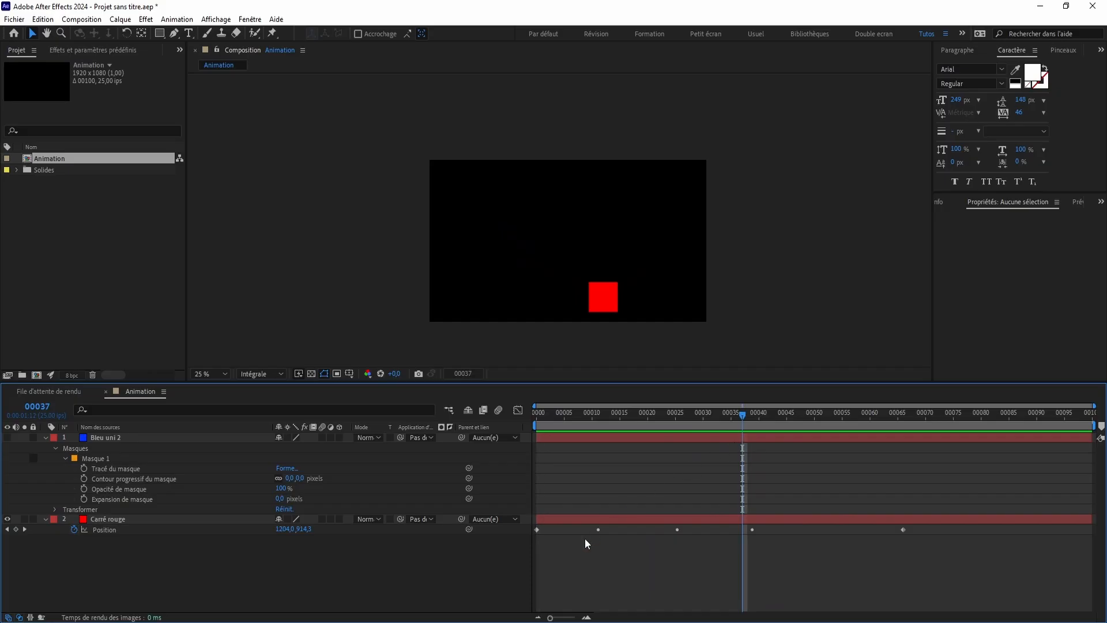
{"action": "left_click", "coordinate": [598, 530]}
{"action": "left_click", "coordinate": [677, 530]}
{"action": "left_click_drag", "start_coordinate": [677, 529], "coordinate": [683, 530]}
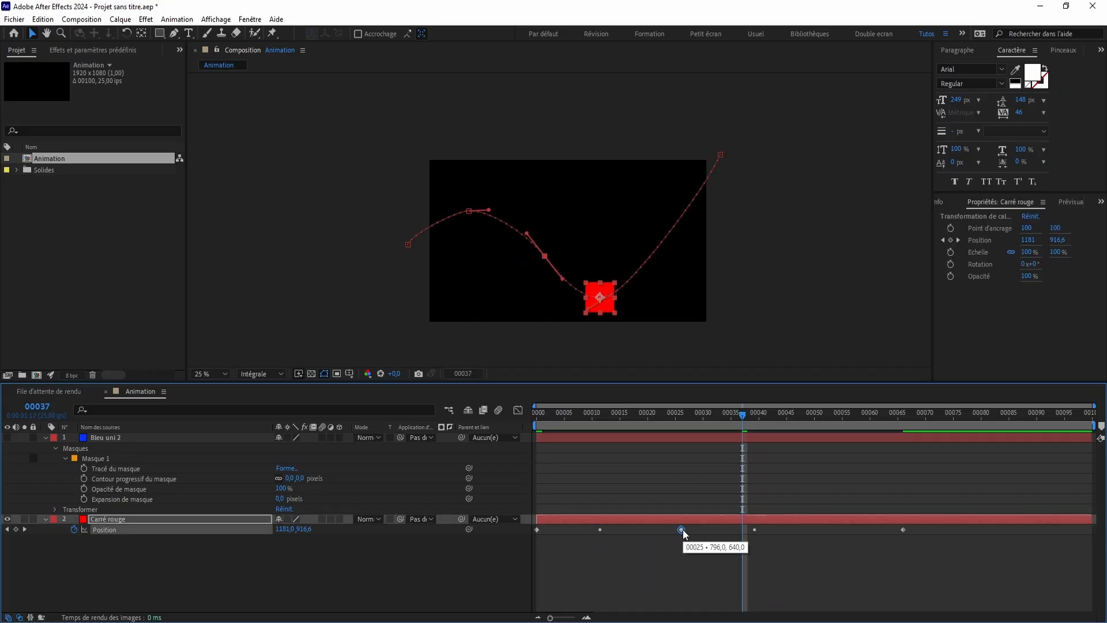
{"action": "left_click_drag", "start_coordinate": [756, 530], "coordinate": [762, 530]}
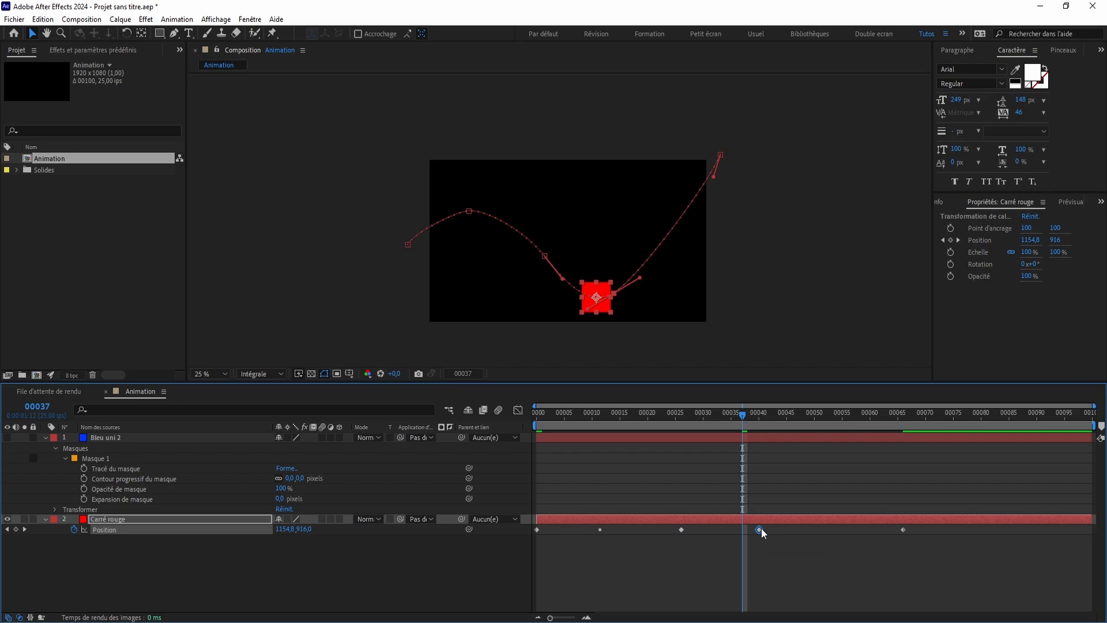
{"action": "left_click", "coordinate": [600, 529]}
{"action": "left_click_drag", "start_coordinate": [904, 530], "coordinate": [934, 531]}
{"action": "mouse_move", "coordinate": [861, 539]}
{"action": "left_mouse_down"}
{"action": "mouse_move", "coordinate": [794, 535]}
{"action": "mouse_move", "coordinate": [870, 535]}
{"action": "left_mouse_up"}
{"action": "key", "text": "ctrl+z"}
{"action": "key", "text": "ctrl+z"}
{"action": "key", "text": "ctrl+z"}
{"action": "key", "text": "ctrl+z"}
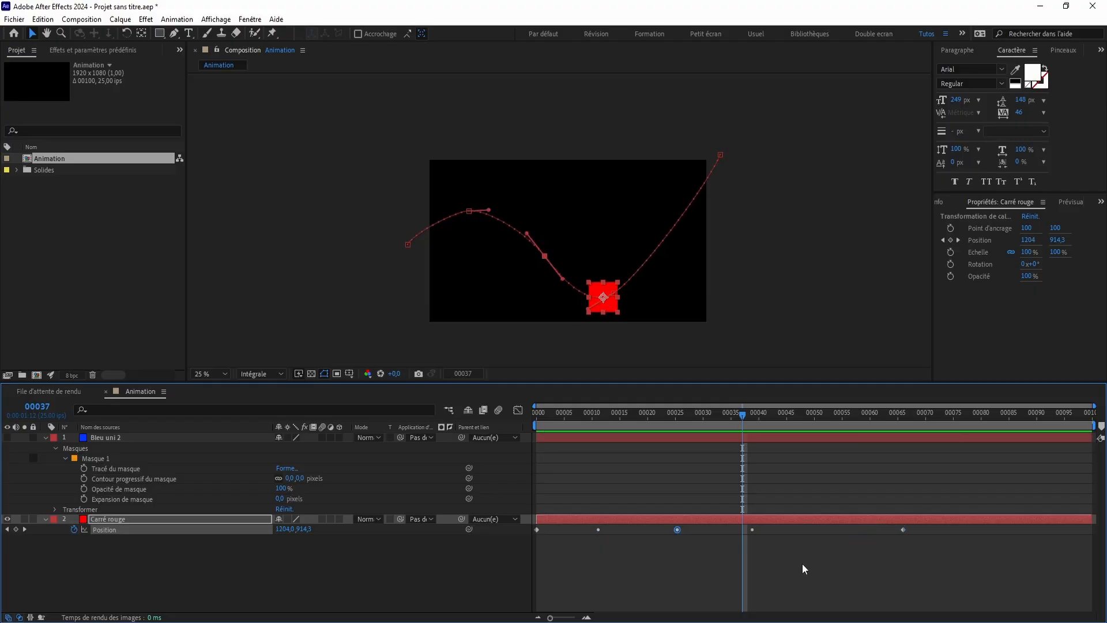
Retime the red square's path animation by moving its first Position keyframe to frame 5 and its last to about frame 77
{"action": "left_click", "coordinate": [822, 538]}
{"action": "left_click_drag", "start_coordinate": [903, 529], "coordinate": [929, 544]}
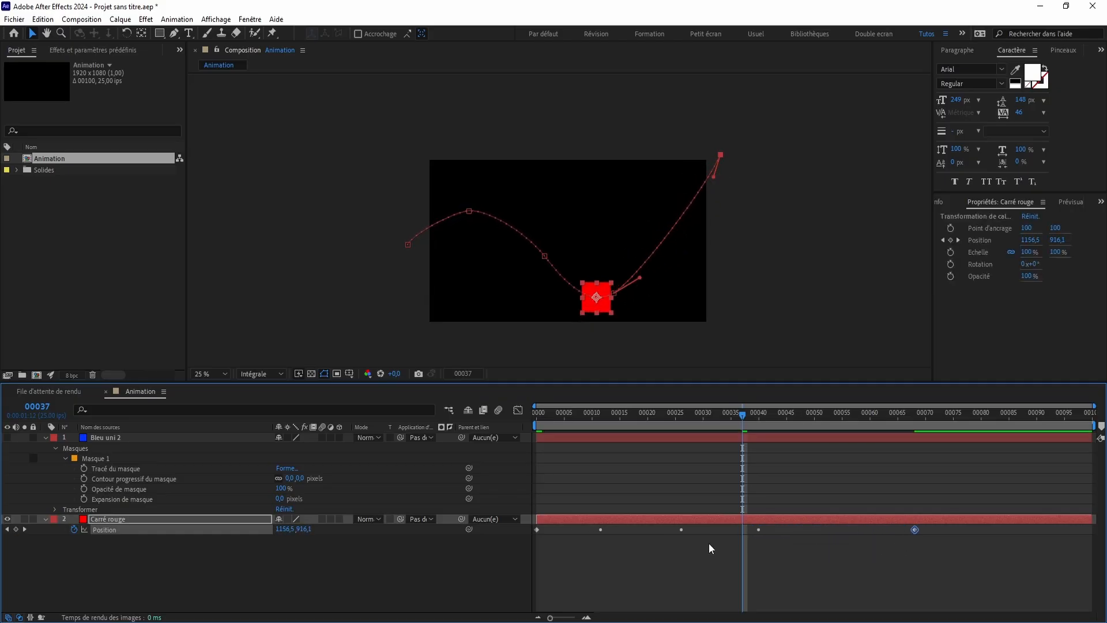
{"action": "left_click_drag", "start_coordinate": [536, 530], "coordinate": [603, 530]}
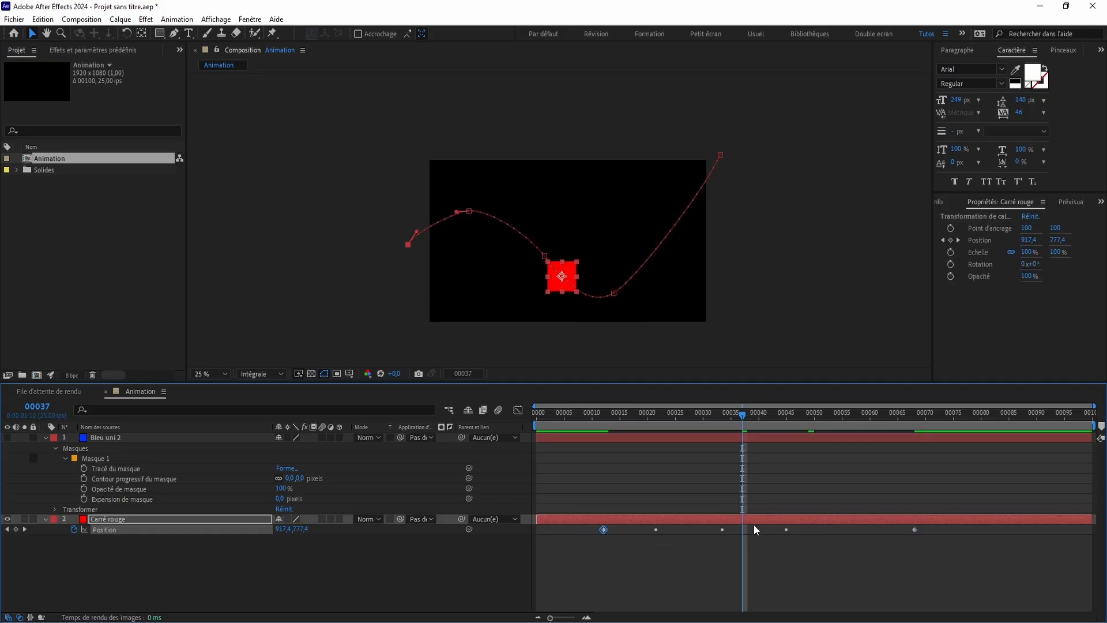
{"action": "left_click_drag", "start_coordinate": [916, 530], "coordinate": [965, 530]}
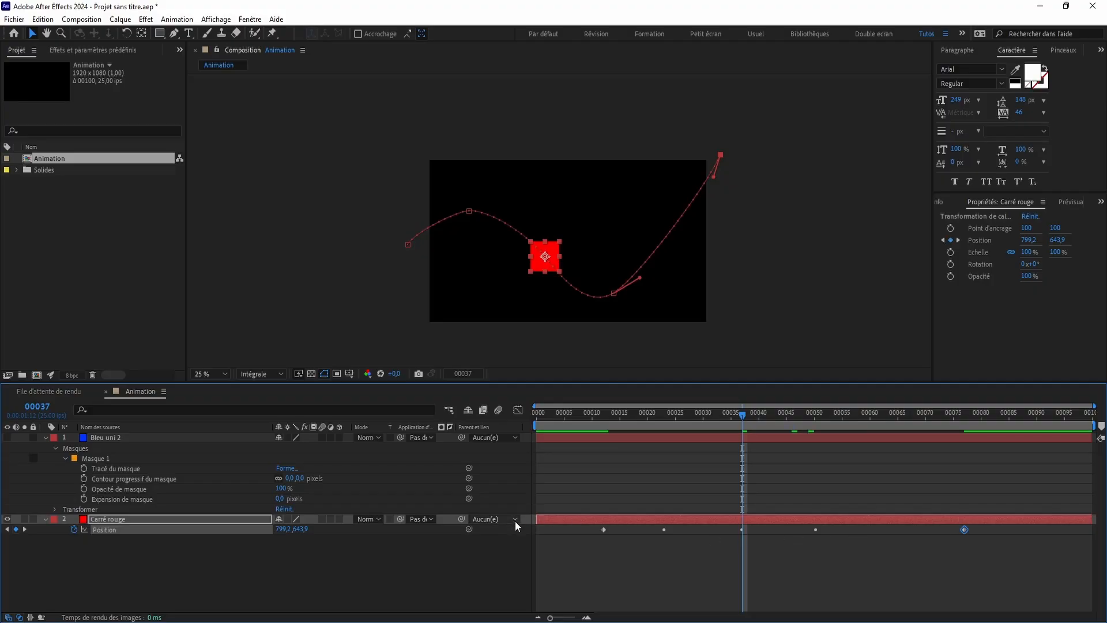
{"action": "left_click_drag", "start_coordinate": [603, 530], "coordinate": [564, 529]}
Reshape the square's motion path at frame 18 by moving its end point inward to the frame's upper edge and its middle point down-left
{"action": "left_click", "coordinate": [718, 530]}
{"action": "left_click_drag", "start_coordinate": [748, 417], "coordinate": [636, 472]}
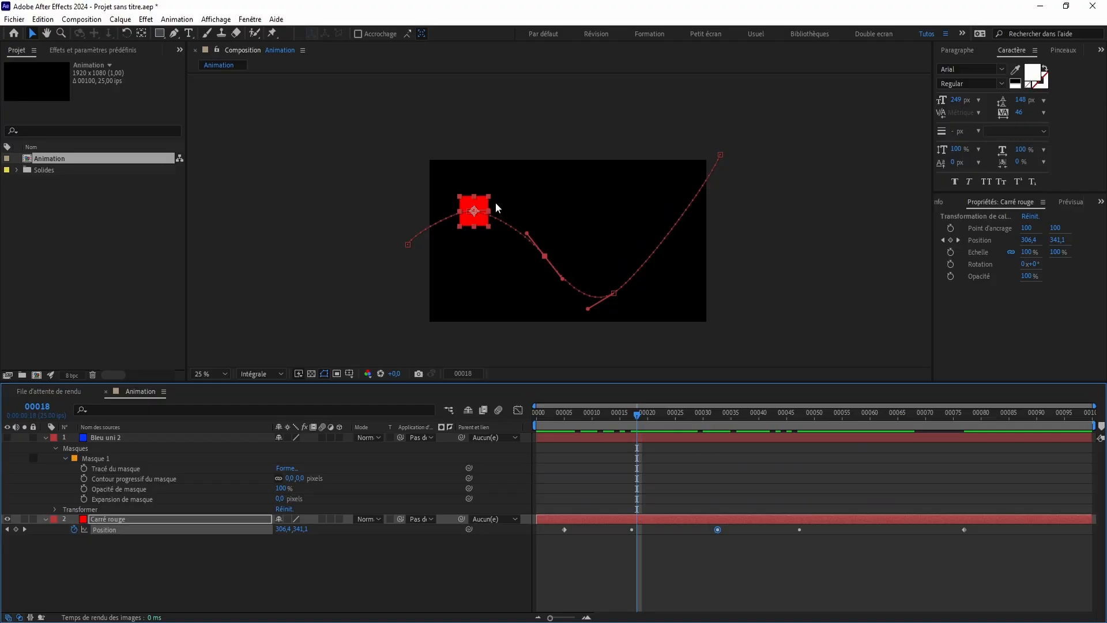
{"action": "left_click", "coordinate": [720, 155]}
{"action": "left_click_drag", "start_coordinate": [721, 154], "coordinate": [736, 185]}
{"action": "left_click_drag", "start_coordinate": [648, 145], "coordinate": [618, 158]}
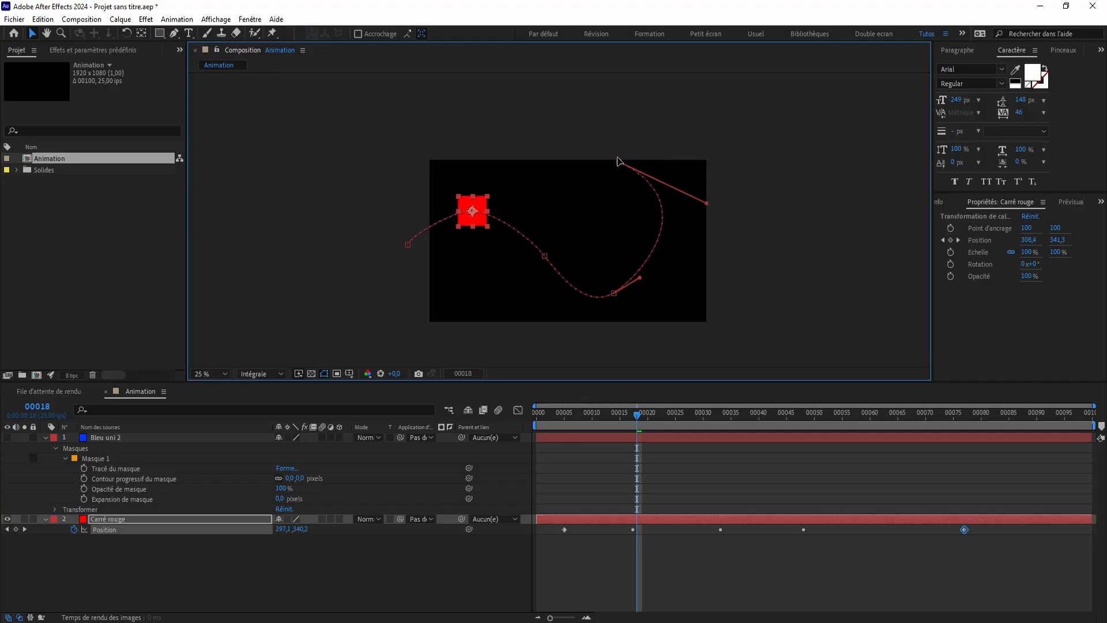
{"action": "left_click_drag", "start_coordinate": [543, 257], "coordinate": [528, 269]}
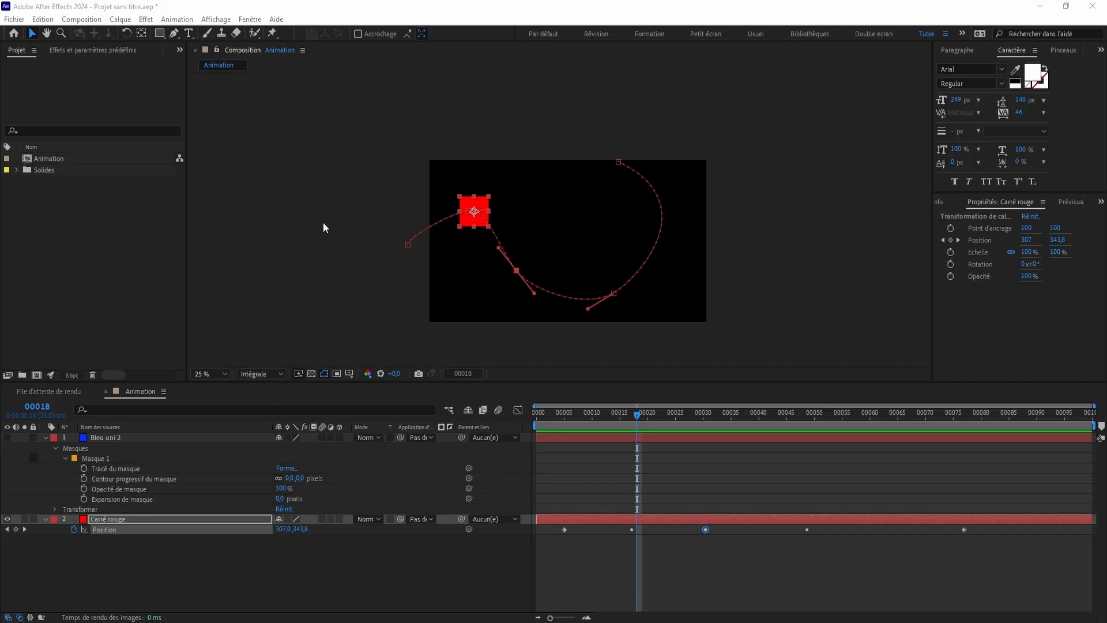
{"action": "left_click", "coordinate": [106, 530]}
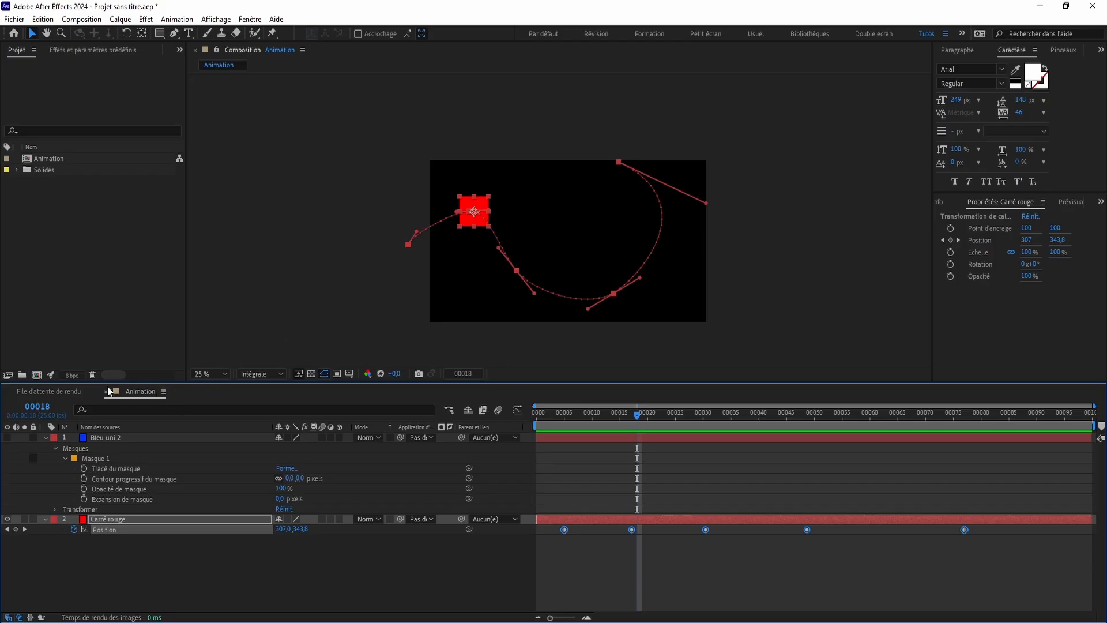
Start importing Pendule.psd from the Elements folder and place its import options dialog over the composition
{"action": "double_click", "coordinate": [82, 204]}
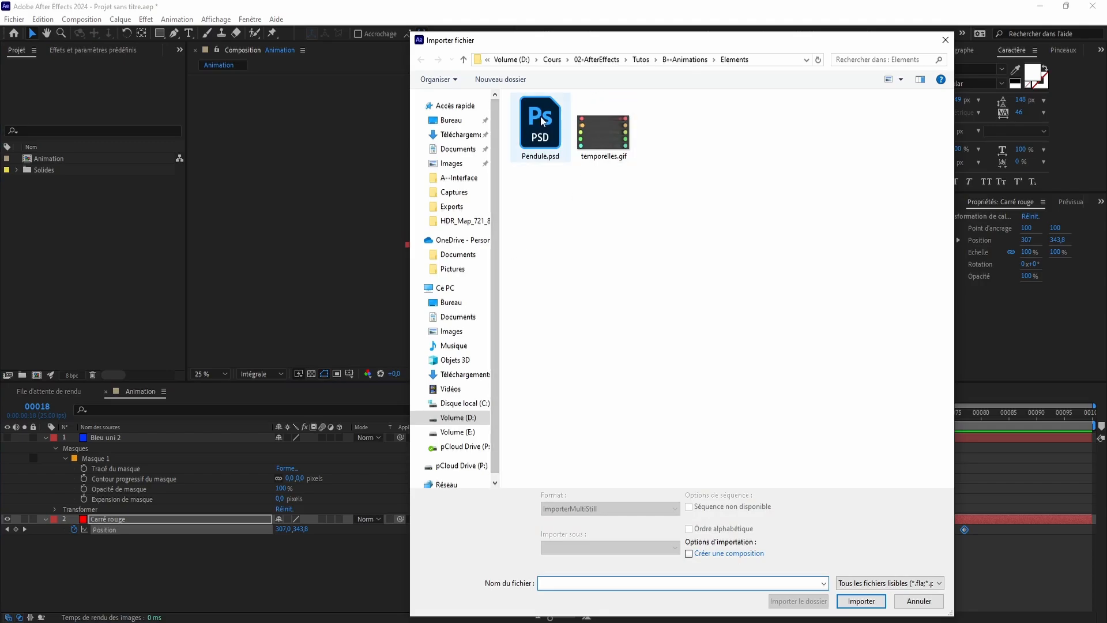
{"action": "left_click", "coordinate": [543, 120]}
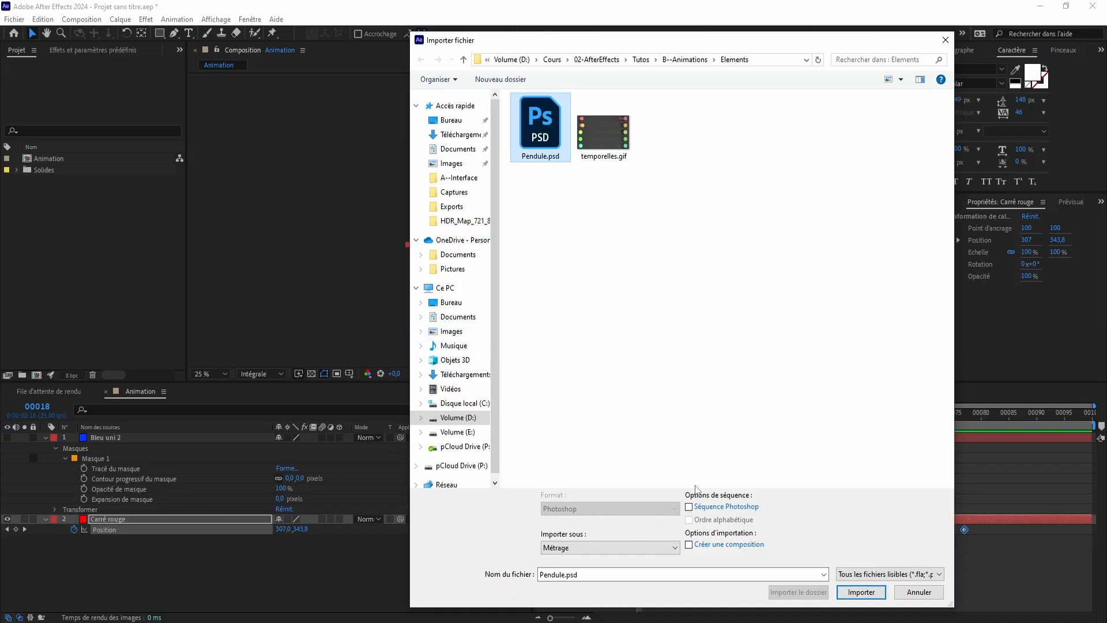
{"action": "left_click", "coordinate": [861, 592]}
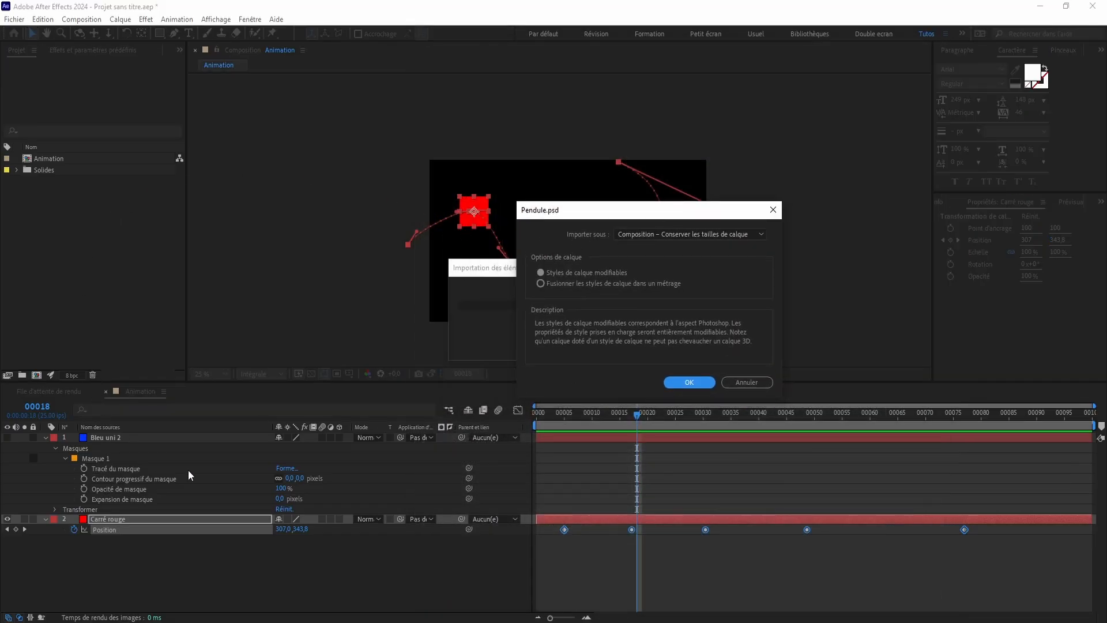
{"action": "left_click_drag", "start_coordinate": [635, 210], "coordinate": [415, 216]}
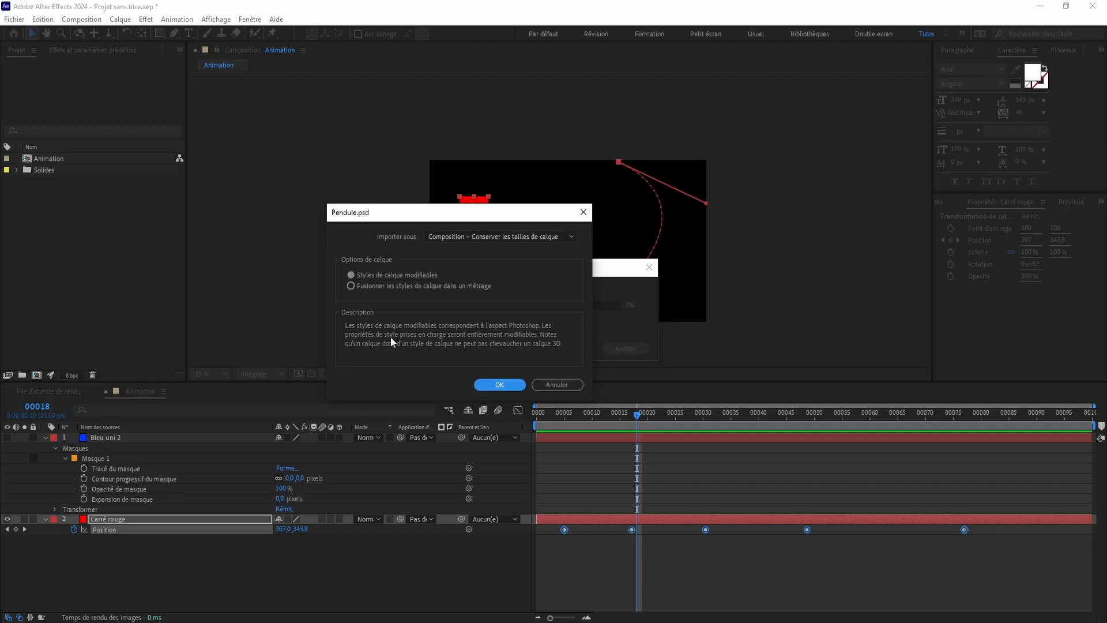
{"action": "left_click_drag", "start_coordinate": [414, 218], "coordinate": [487, 211]}
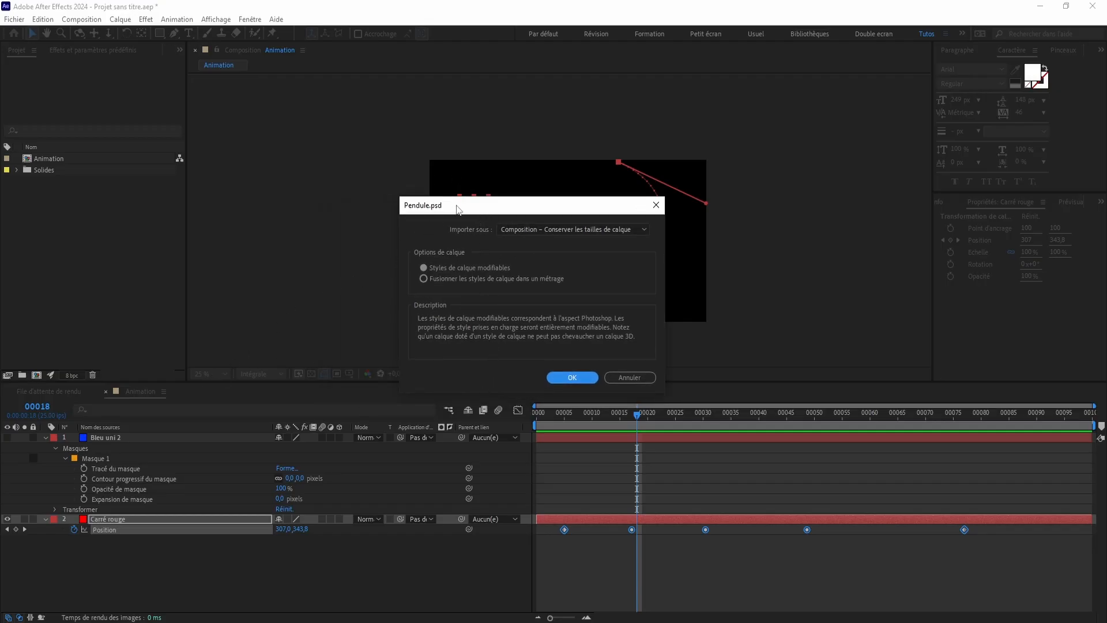
{"action": "left_click_drag", "start_coordinate": [459, 208], "coordinate": [459, 227]}
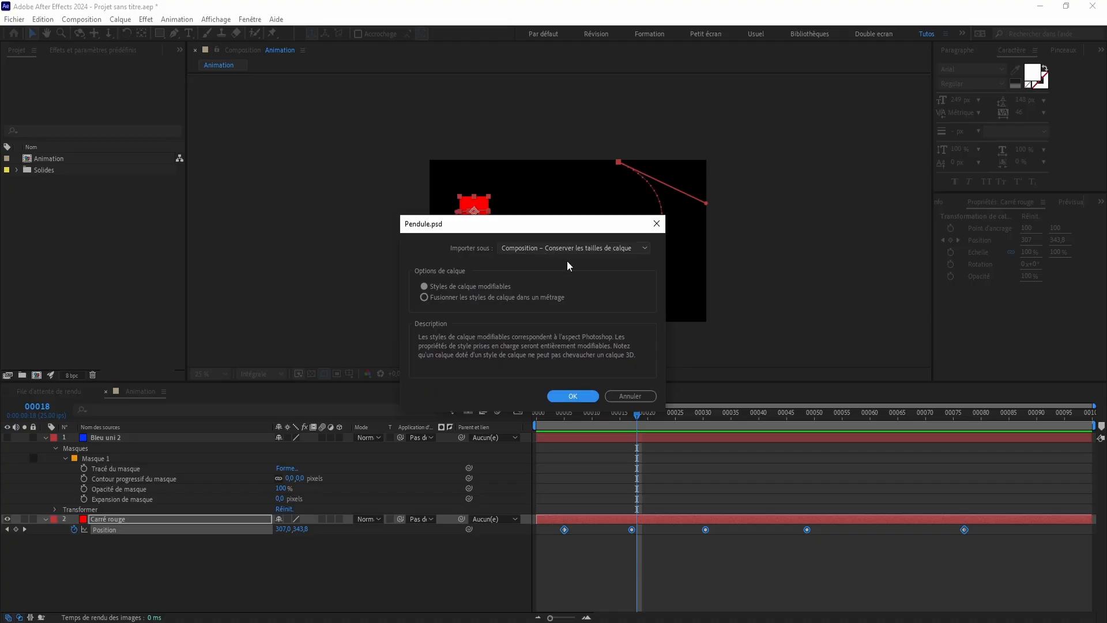
{"action": "left_click_drag", "start_coordinate": [521, 226], "coordinate": [531, 245]}
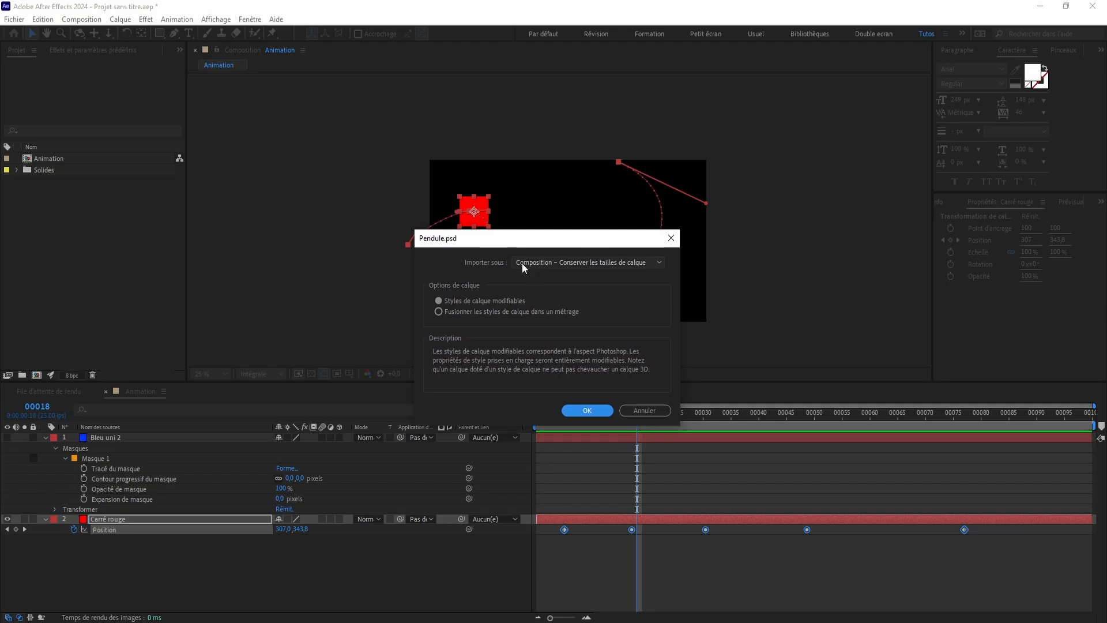
Set the Pendule.psd import type to Métrage, try the single-layer option and return to Calques fusionnés
{"action": "left_click", "coordinate": [540, 263]}
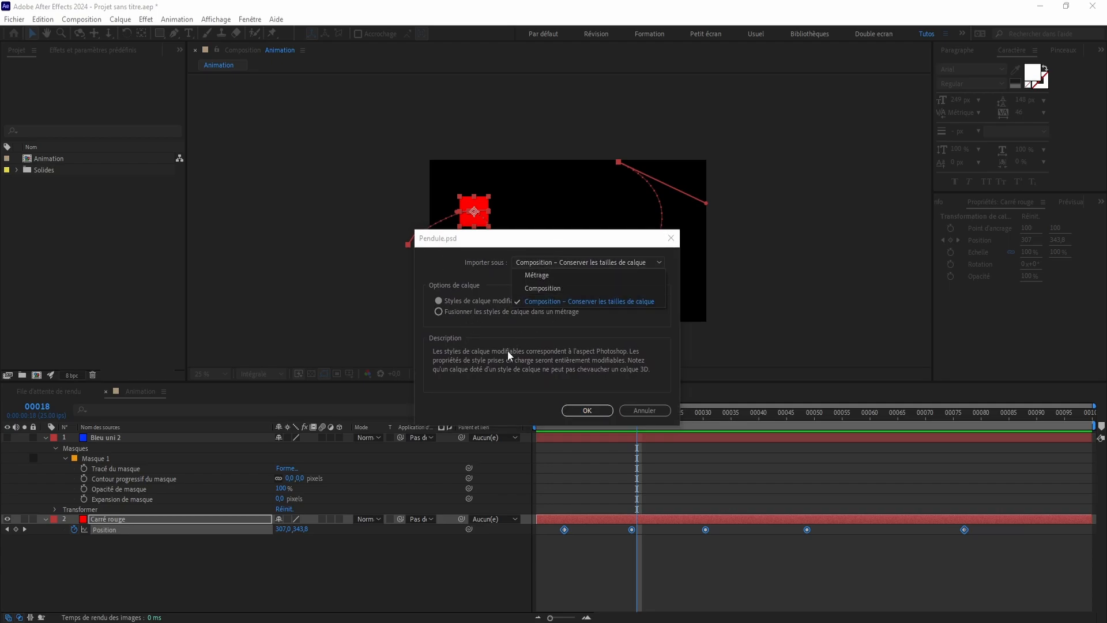
{"action": "left_click", "coordinate": [541, 274]}
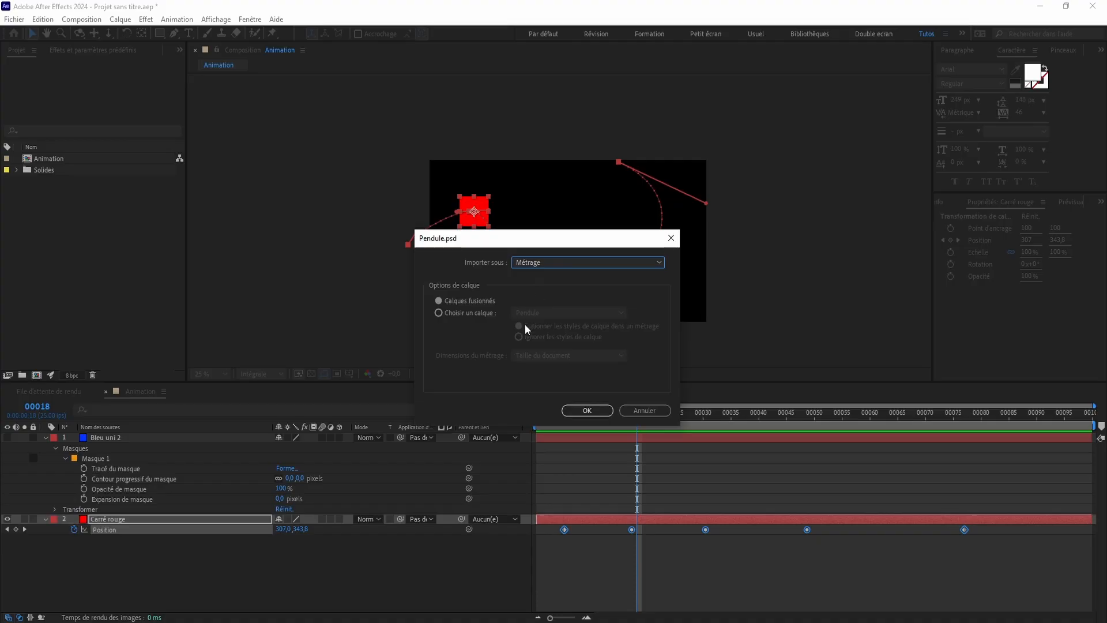
{"action": "left_click", "coordinate": [439, 313]}
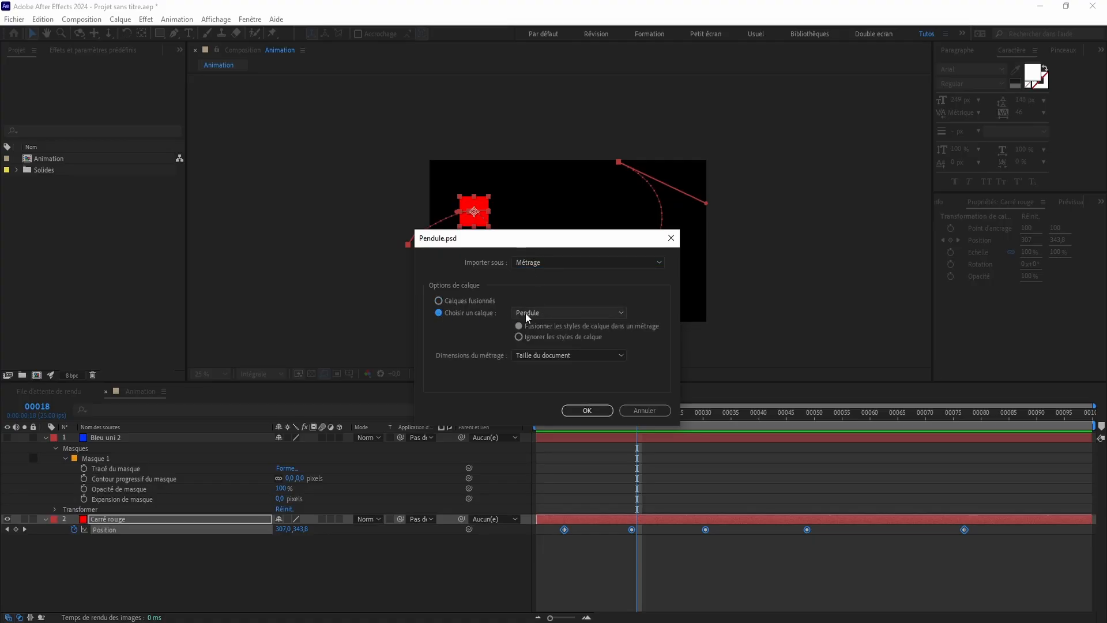
{"action": "left_click", "coordinate": [545, 313]}
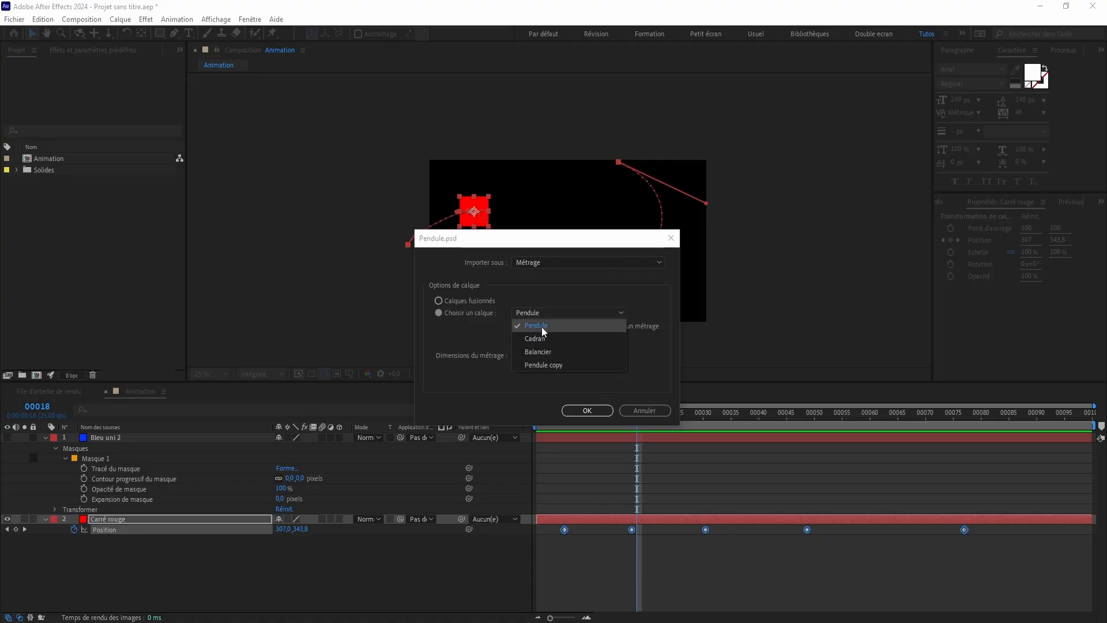
{"action": "left_click", "coordinate": [466, 298]}
{"action": "left_click", "coordinate": [466, 297]}
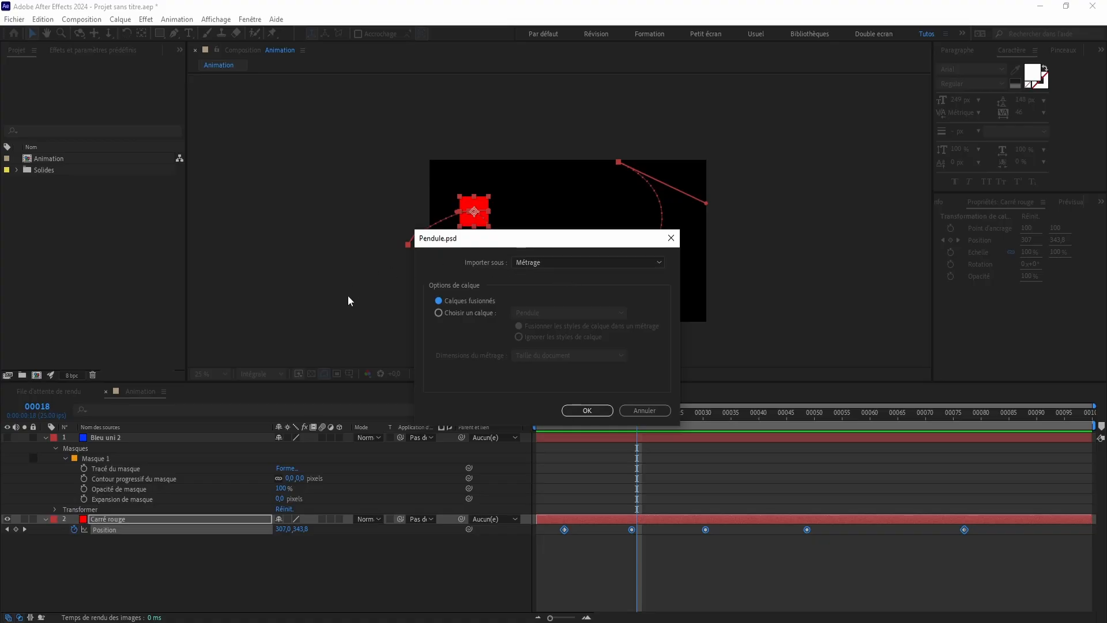
{"action": "left_click", "coordinate": [545, 258]}
{"action": "left_click", "coordinate": [539, 245]}
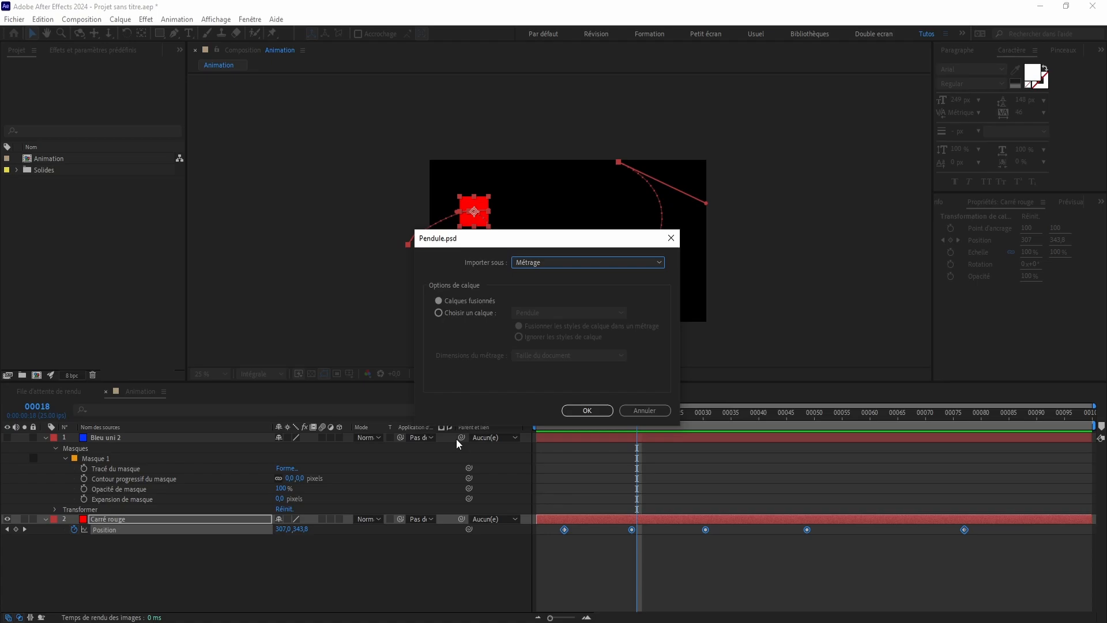
Switch the Pendule.psd import type to Composition – Conserver les tailles de calque, and finally to Composition
{"action": "left_click", "coordinate": [528, 264]}
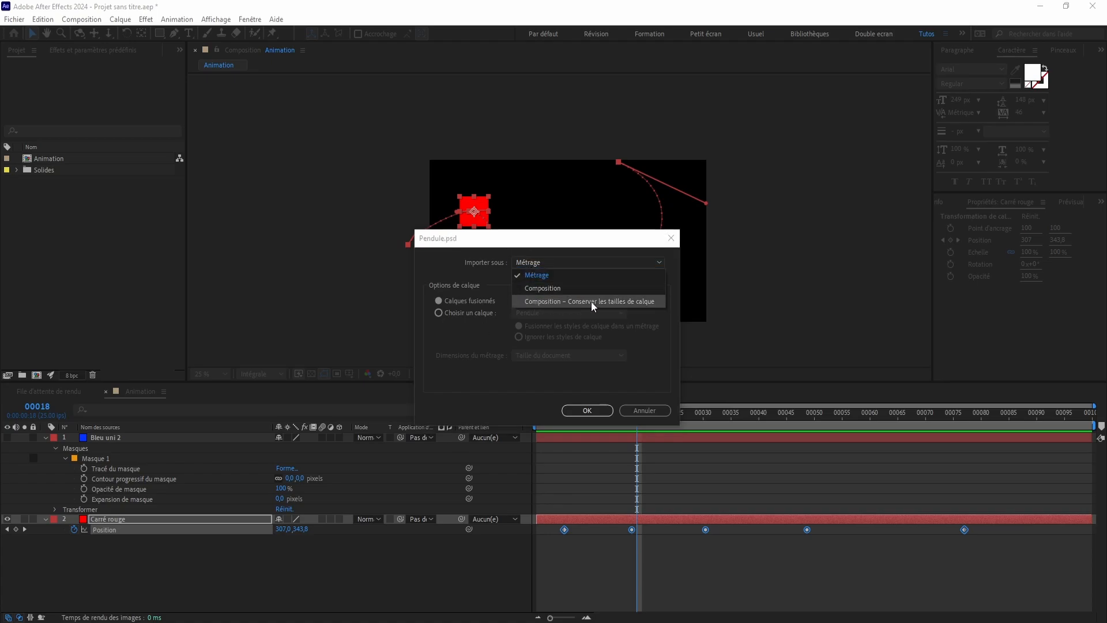
{"action": "left_click", "coordinate": [528, 302]}
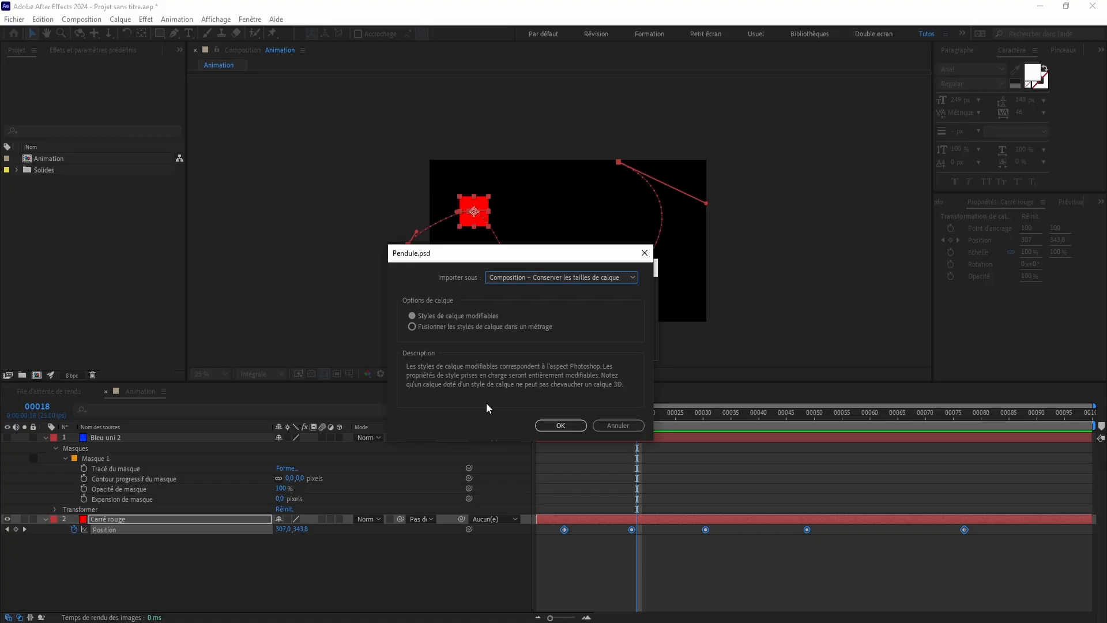
{"action": "left_click", "coordinate": [525, 274]}
{"action": "left_click", "coordinate": [519, 303]}
{"action": "left_click_drag", "start_coordinate": [464, 253], "coordinate": [755, 207]}
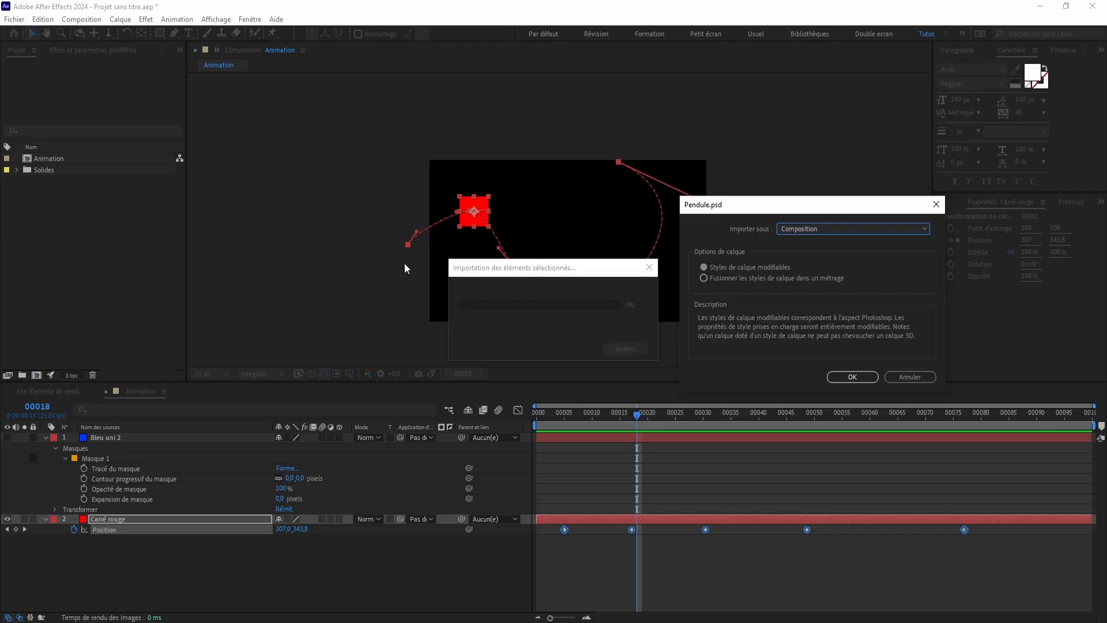
{"action": "left_click_drag", "start_coordinate": [746, 206], "coordinate": [342, 298]}
{"action": "left_click_drag", "start_coordinate": [362, 274], "coordinate": [361, 273]}
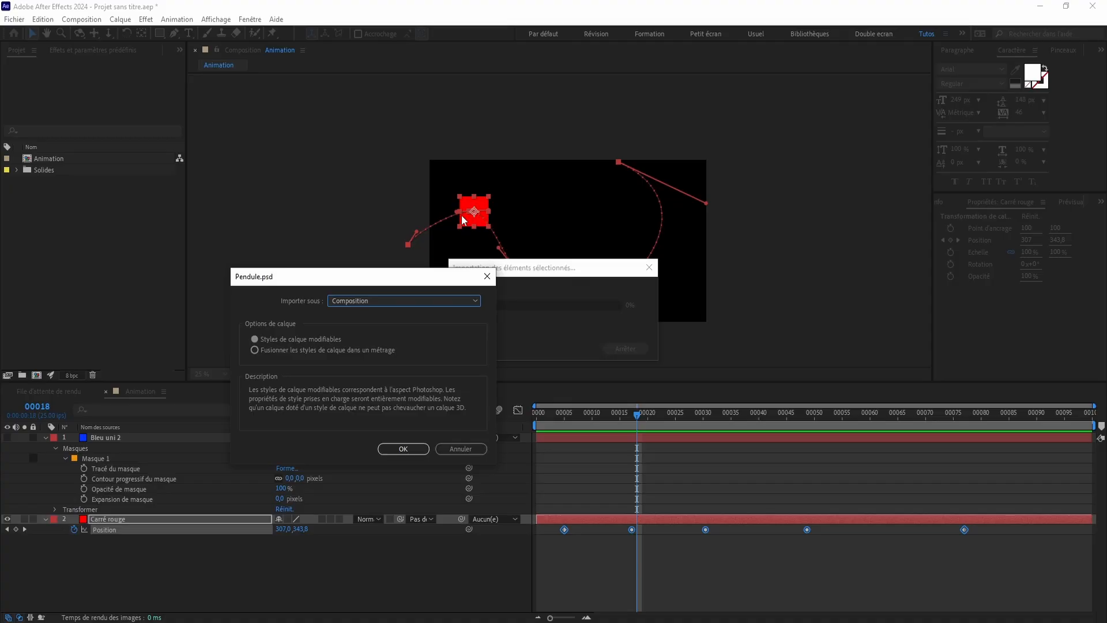
Import Pendule.psd as Composition – Conserver les tailles de calque with editable layer styles (Styles de calque modifiables)
{"action": "left_click_drag", "start_coordinate": [393, 276], "coordinate": [414, 214]}
{"action": "left_click", "coordinate": [402, 237]}
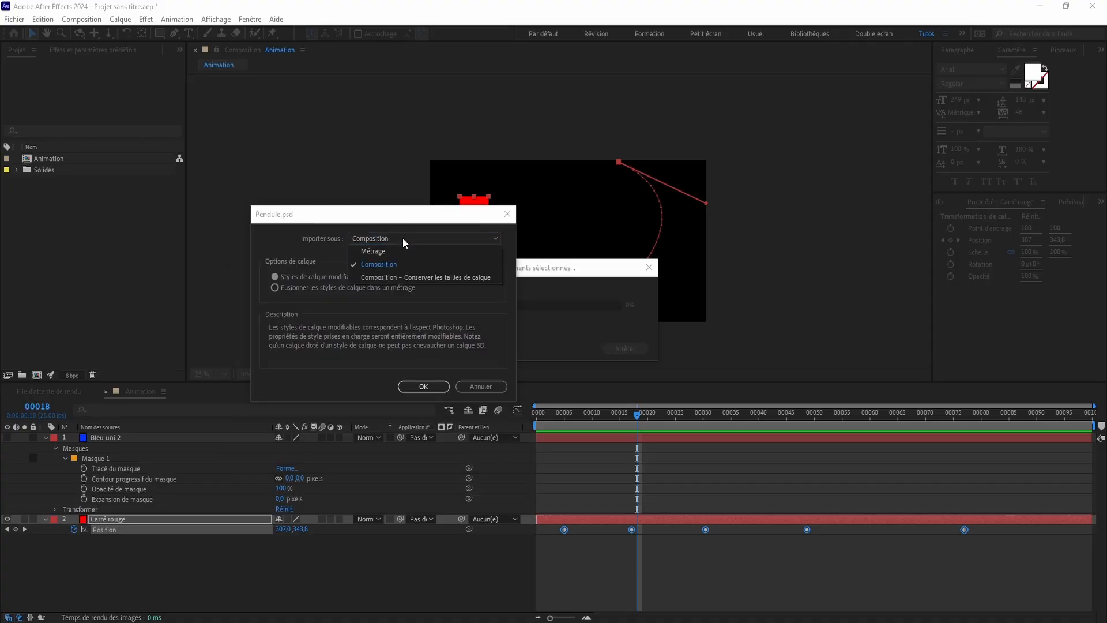
{"action": "left_click", "coordinate": [378, 278]}
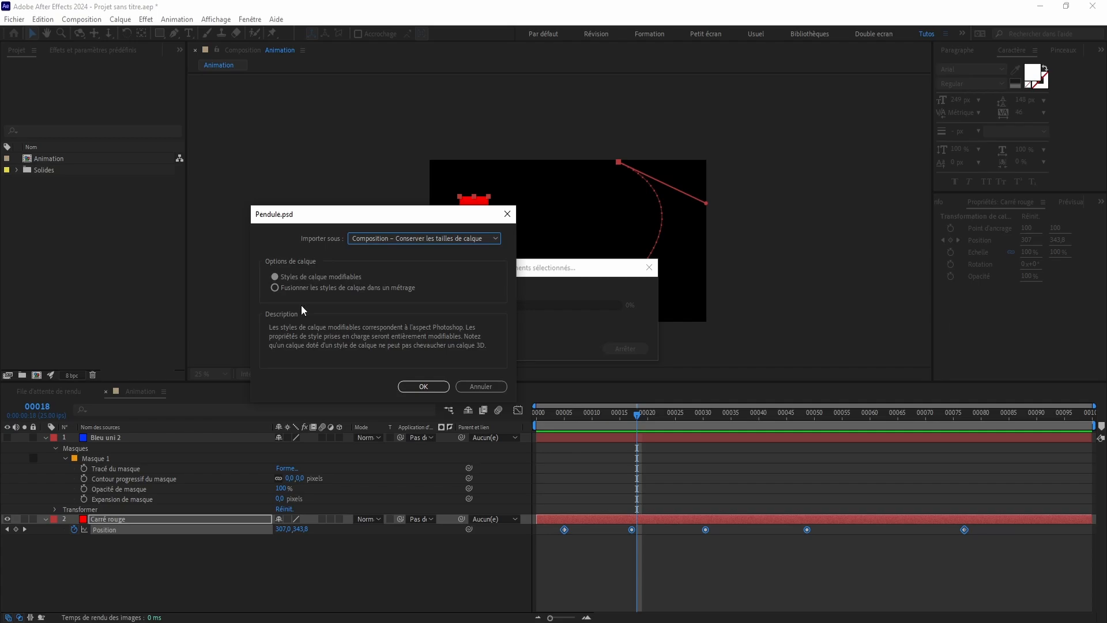
{"action": "left_click", "coordinate": [300, 276]}
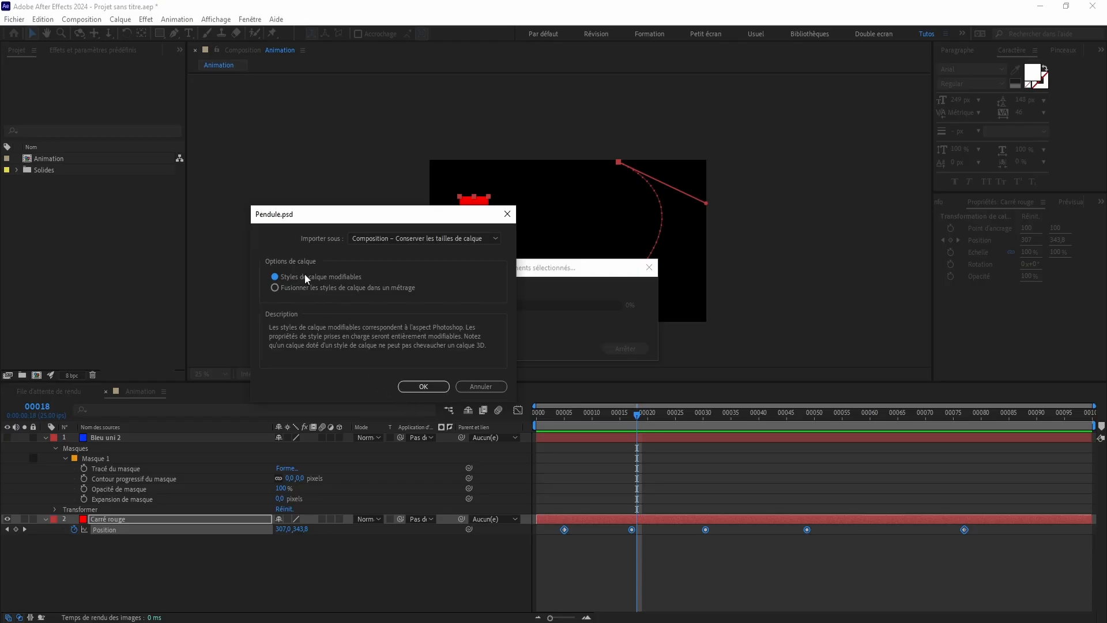
{"action": "left_click", "coordinate": [430, 393]}
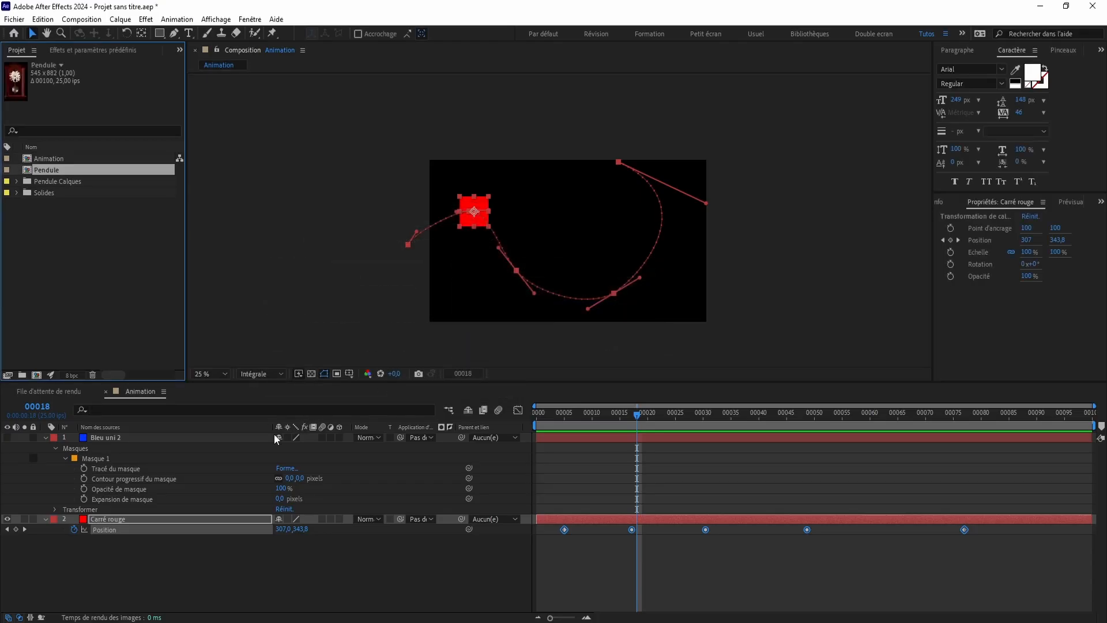
Look through the Pendule Calques folder, then open the Pendule composition
{"action": "left_click", "coordinate": [65, 244]}
{"action": "left_click", "coordinate": [45, 171]}
{"action": "left_click", "coordinate": [17, 181]}
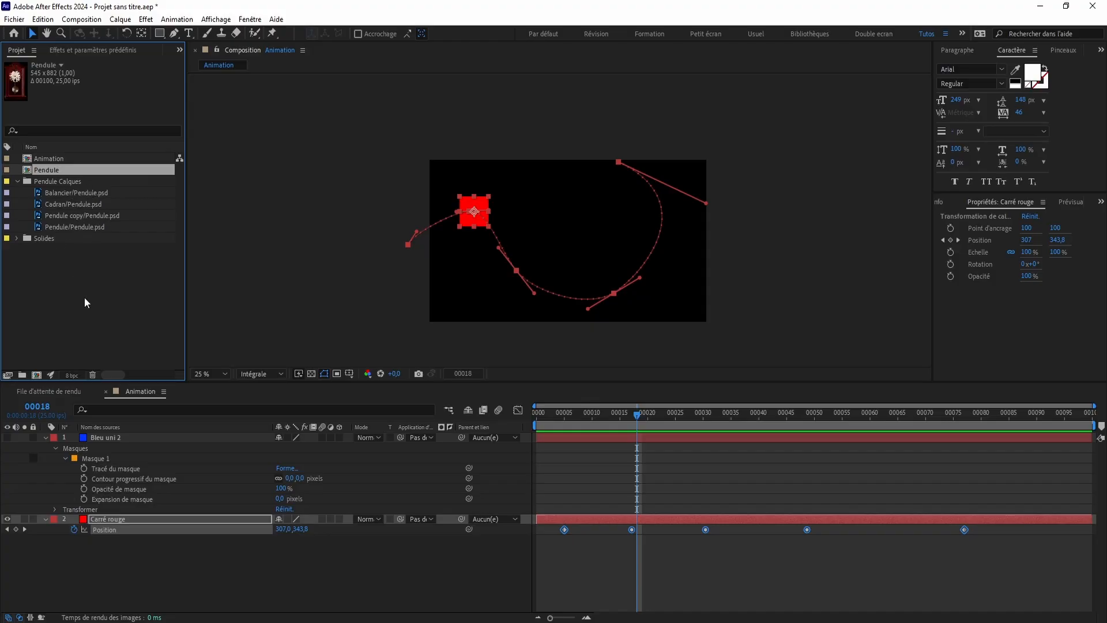
{"action": "left_click", "coordinate": [18, 181]}
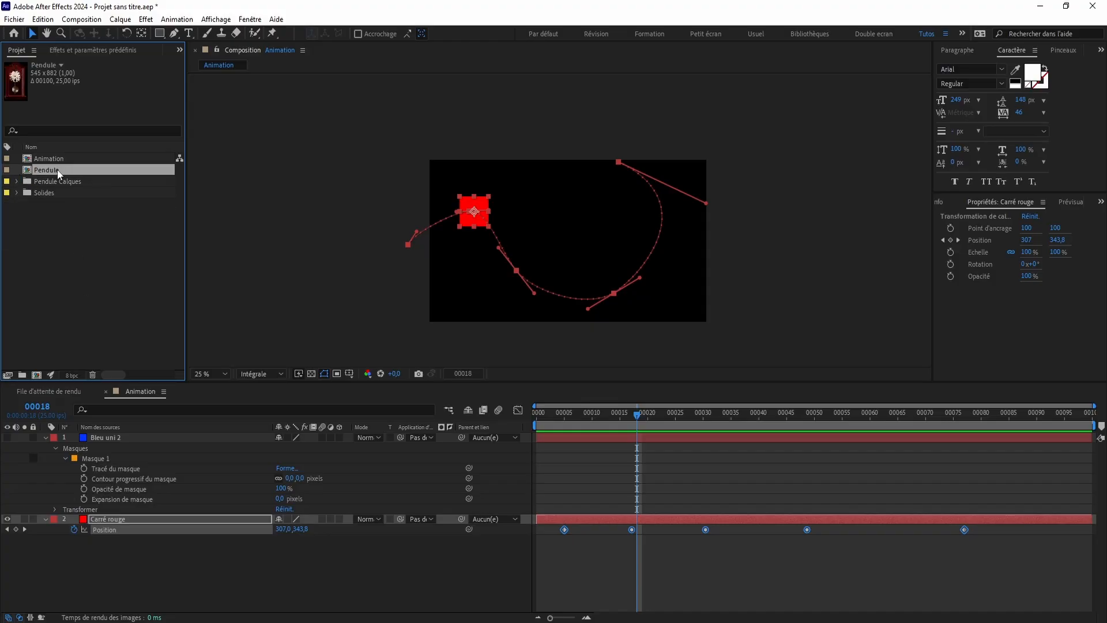
{"action": "double_click", "coordinate": [54, 168]}
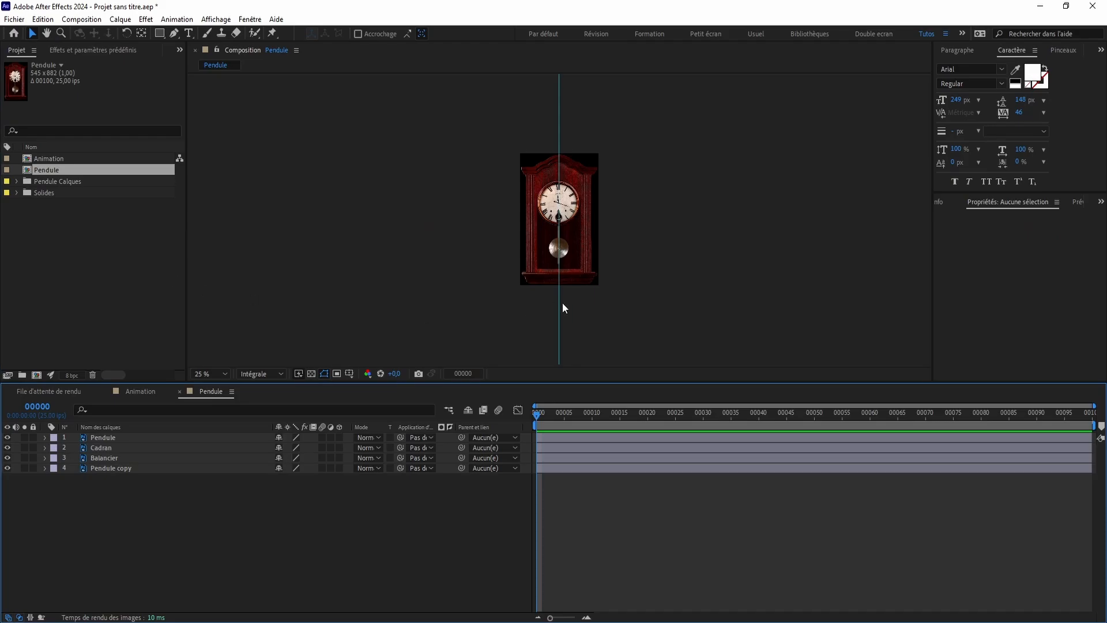
{"action": "scroll", "coordinate": [551, 222], "scroll_direction": "up", "scroll_amount": 2}
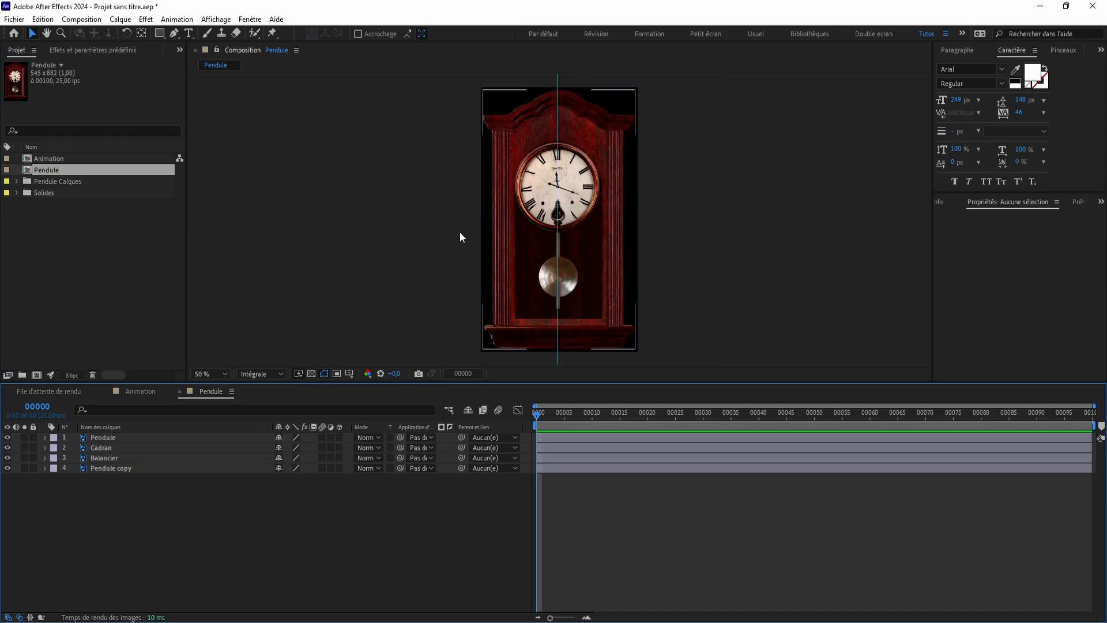
Move the vertical guide away from the clock and turn off the display of guides
{"action": "key", "text": "space"}
{"action": "left_click_drag", "start_coordinate": [555, 102], "coordinate": [872, 132]}
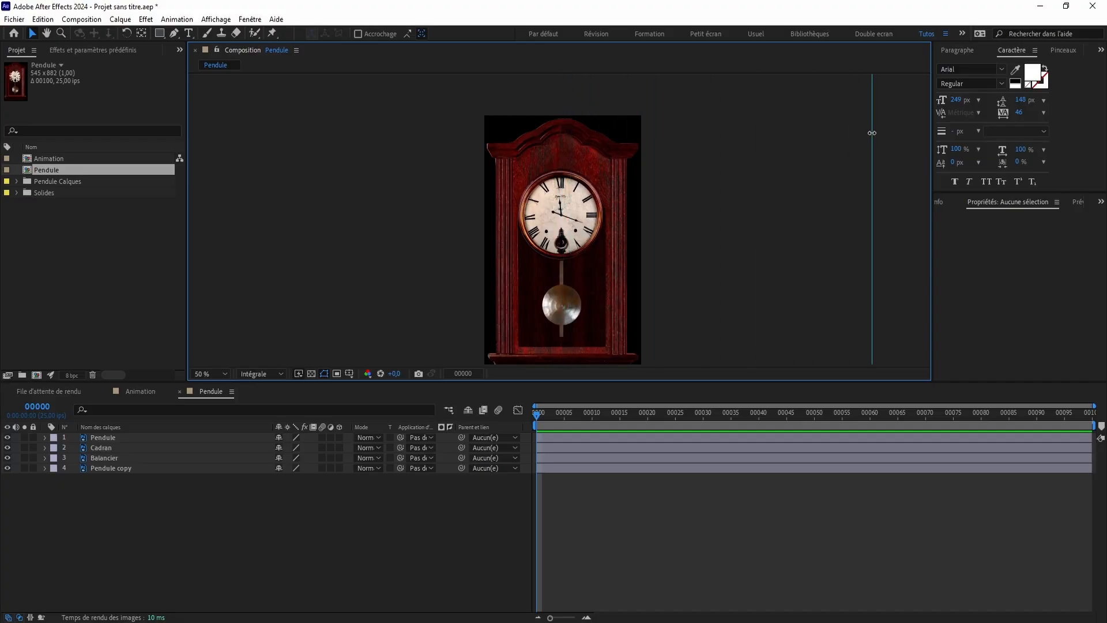
{"action": "key", "text": "period"}
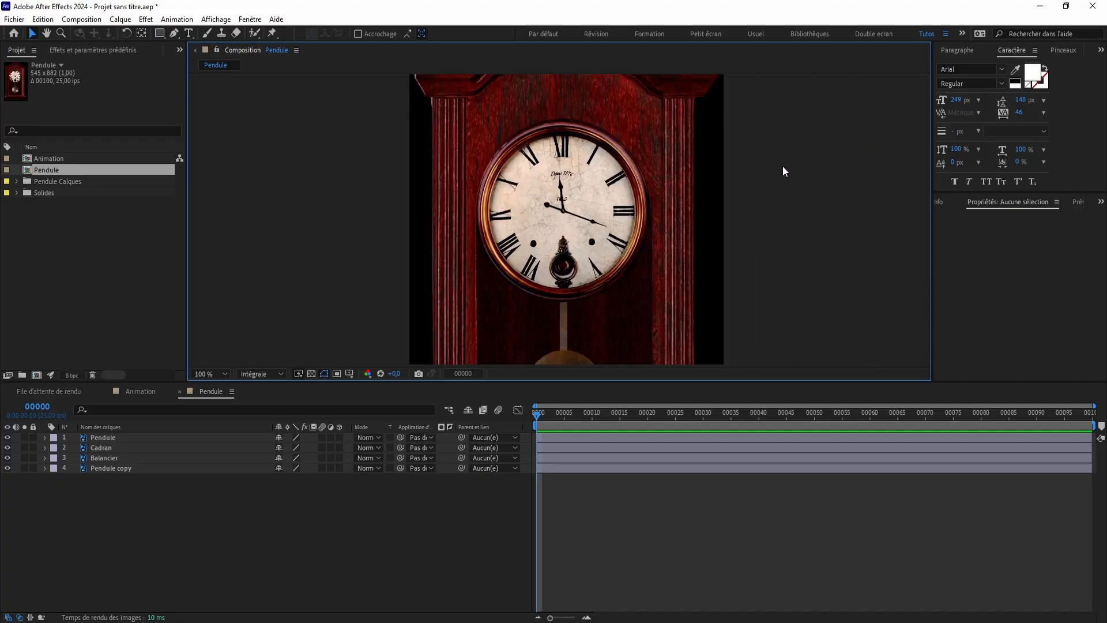
{"action": "key", "text": "comma"}
{"action": "left_click", "coordinate": [216, 19]}
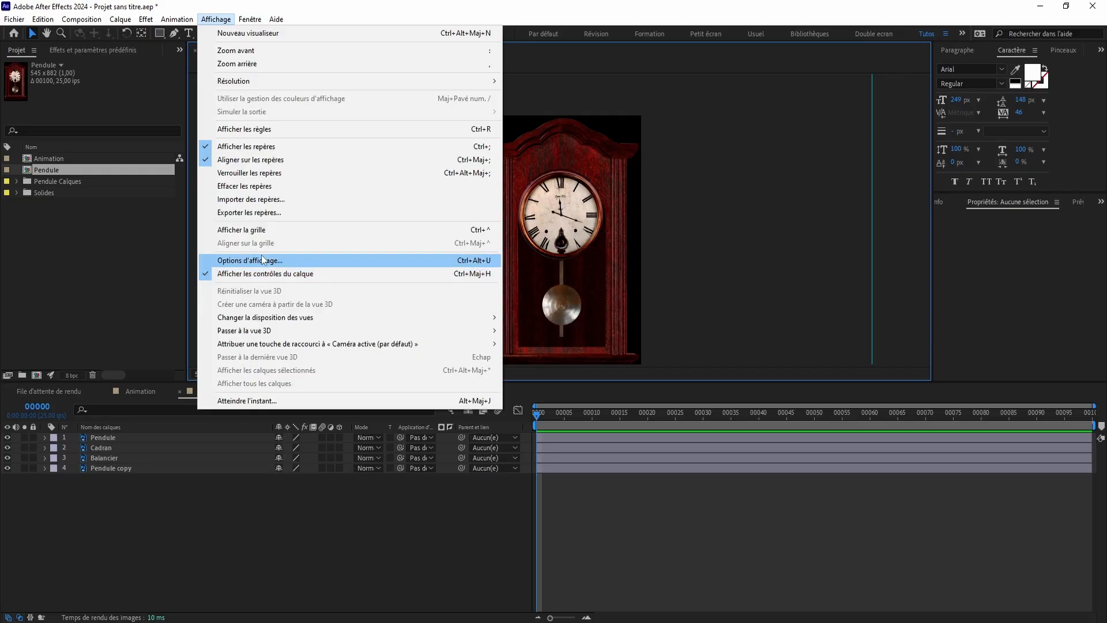
{"action": "left_click", "coordinate": [245, 146]}
{"action": "key", "text": "period"}
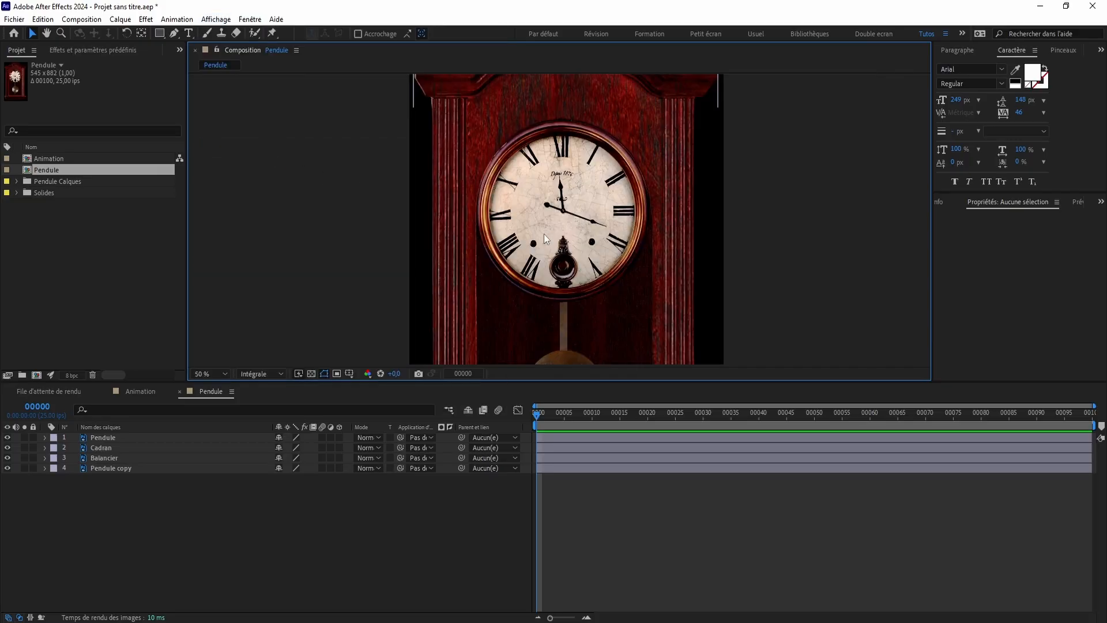
{"action": "key", "text": "comma"}
Check the Pendule copy and Balancier layers, and isolate the Balancier layer with Solo
{"action": "left_click", "coordinate": [157, 491]}
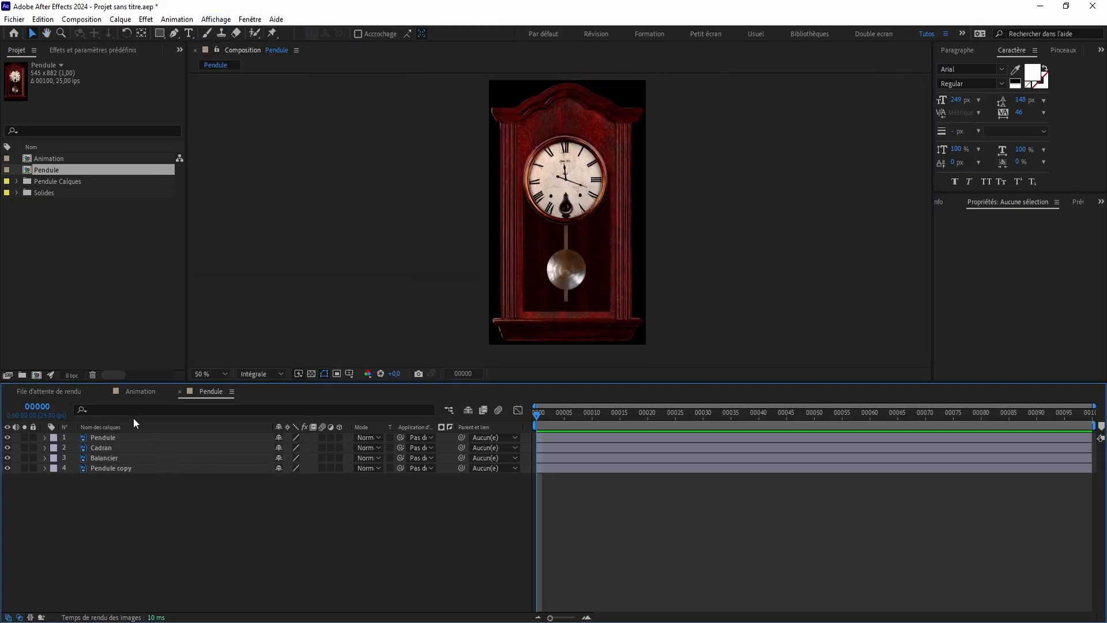
{"action": "left_click", "coordinate": [125, 467]}
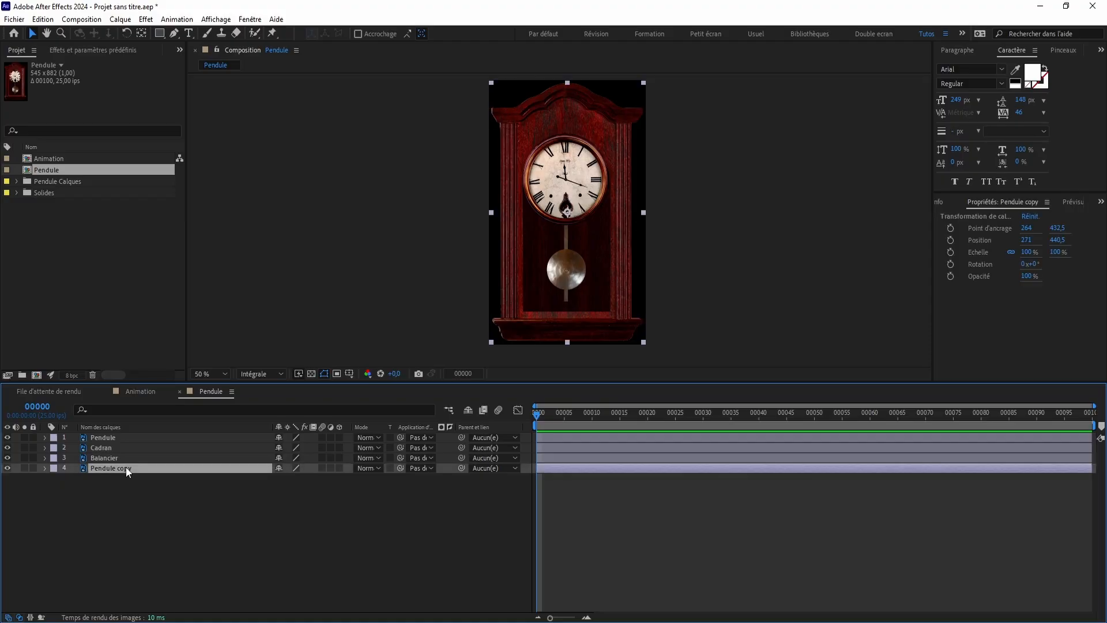
{"action": "left_click", "coordinate": [110, 458]}
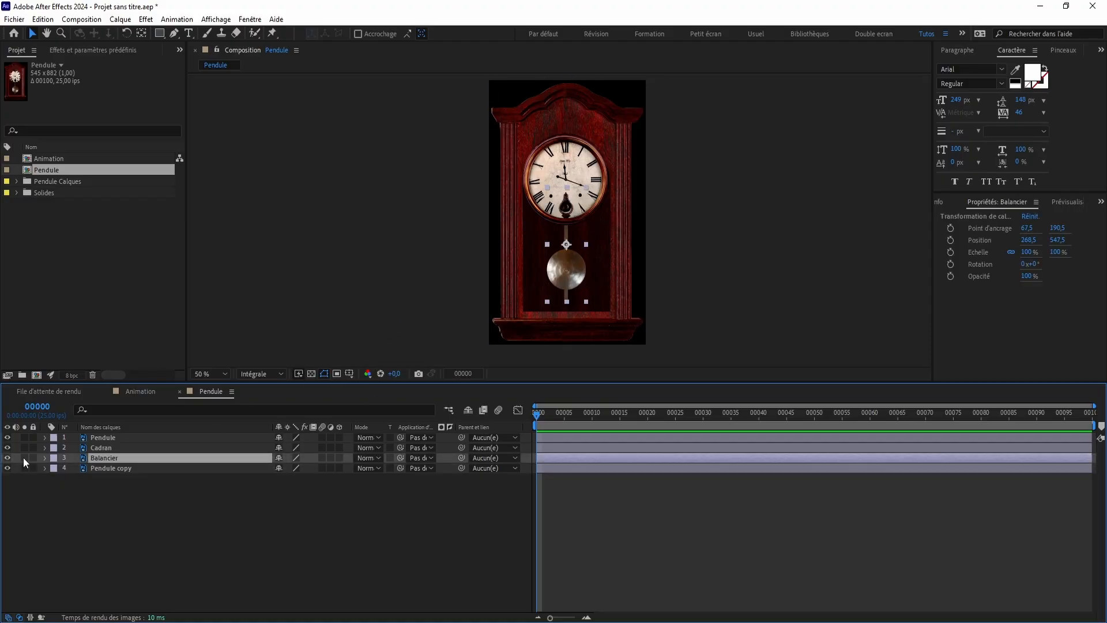
{"action": "left_click", "coordinate": [24, 458]}
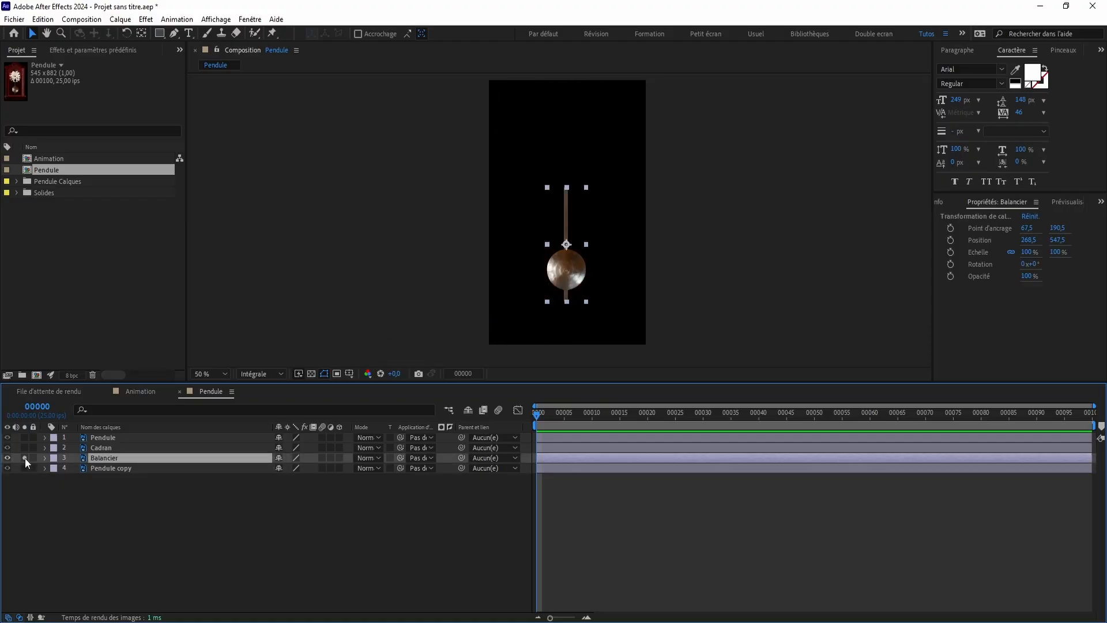
{"action": "scroll", "coordinate": [558, 248], "scroll_direction": "up", "scroll_amount": 1}
{"action": "scroll", "coordinate": [558, 247], "scroll_direction": "down", "scroll_amount": 1}
Move the Balancier layer's anchor point to the top centre of the pendulum rod, at about 66.1, 0.3
{"action": "key", "text": "y"}
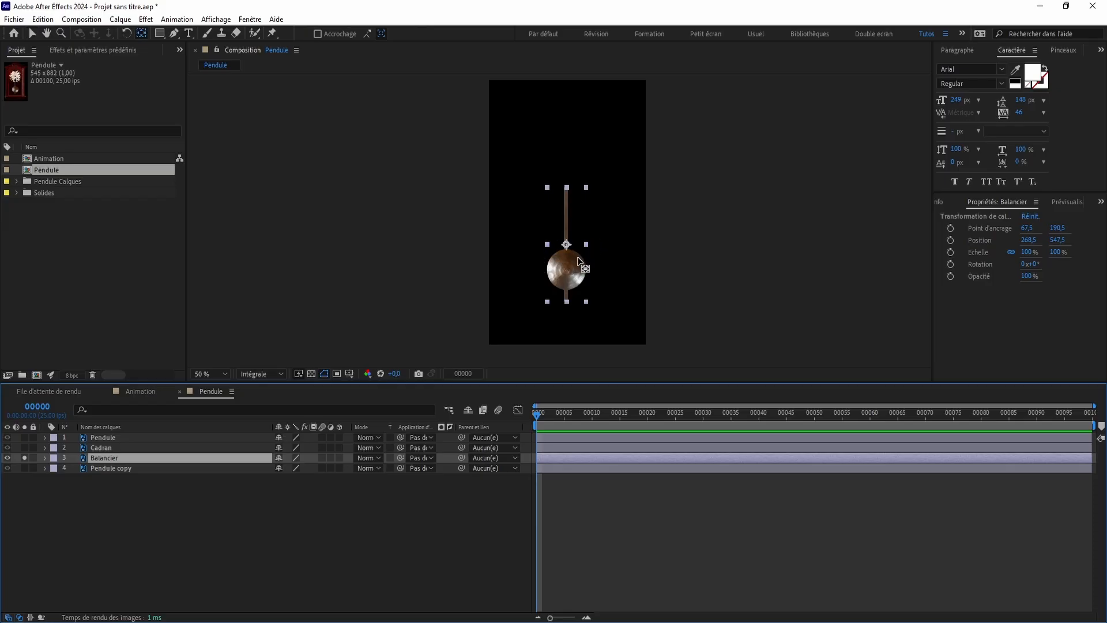
{"action": "scroll", "coordinate": [567, 252], "scroll_direction": "up", "scroll_amount": 1}
{"action": "left_click_drag", "start_coordinate": [582, 231], "coordinate": [585, 269]}
{"action": "scroll", "coordinate": [571, 199], "scroll_direction": "up", "scroll_amount": 1}
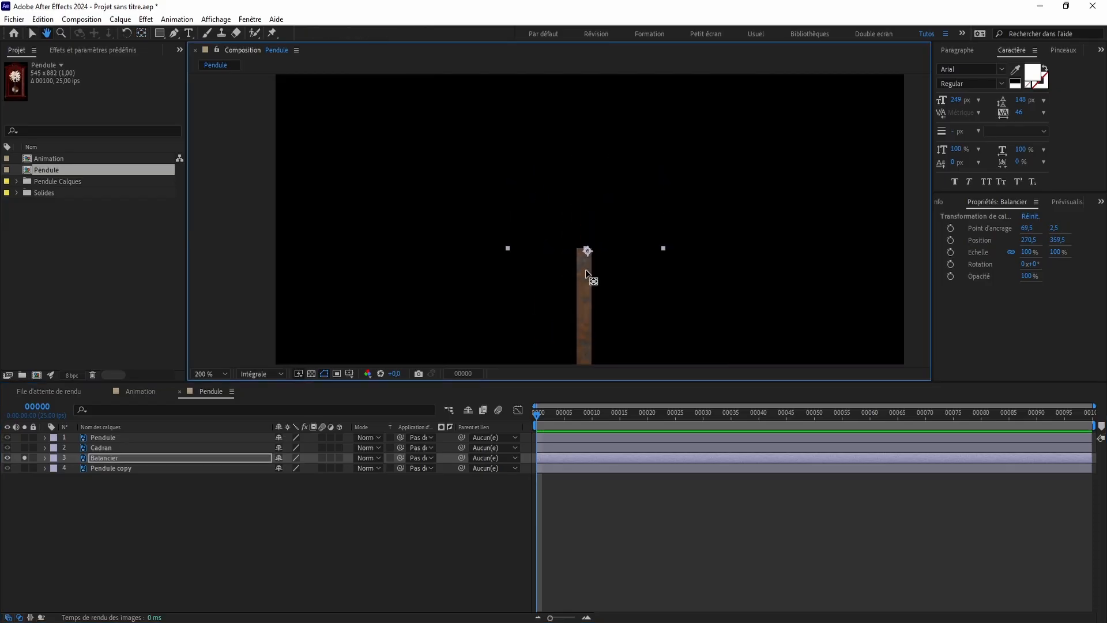
{"action": "scroll", "coordinate": [597, 276], "scroll_direction": "up", "scroll_amount": 2}
{"action": "left_click_drag", "start_coordinate": [712, 308], "coordinate": [657, 222]}
{"action": "left_click_drag", "start_coordinate": [611, 258], "coordinate": [595, 249]}
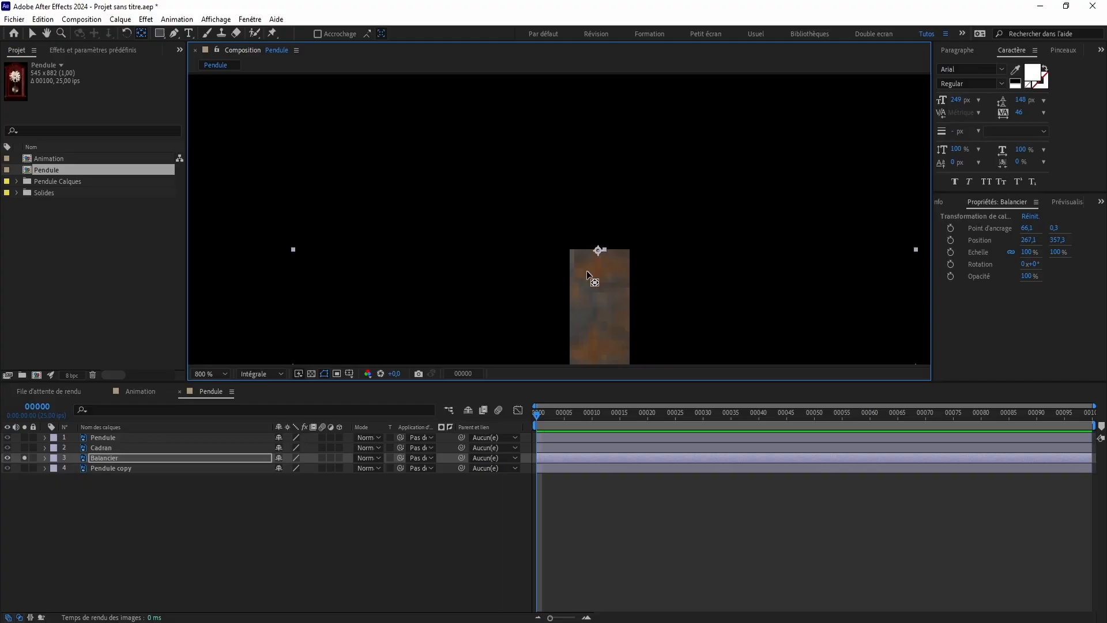
Return to the Selection tool and turn off Solo on the Balancier layer to show the whole clock
{"action": "scroll", "coordinate": [598, 275], "scroll_direction": "down", "scroll_amount": 2}
{"action": "scroll", "coordinate": [578, 223], "scroll_direction": "down", "scroll_amount": 1}
{"action": "left_click_drag", "start_coordinate": [594, 265], "coordinate": [588, 208]}
{"action": "key", "text": "v"}
{"action": "left_click_drag", "start_coordinate": [573, 329], "coordinate": [585, 300]}
{"action": "left_click", "coordinate": [115, 458]}
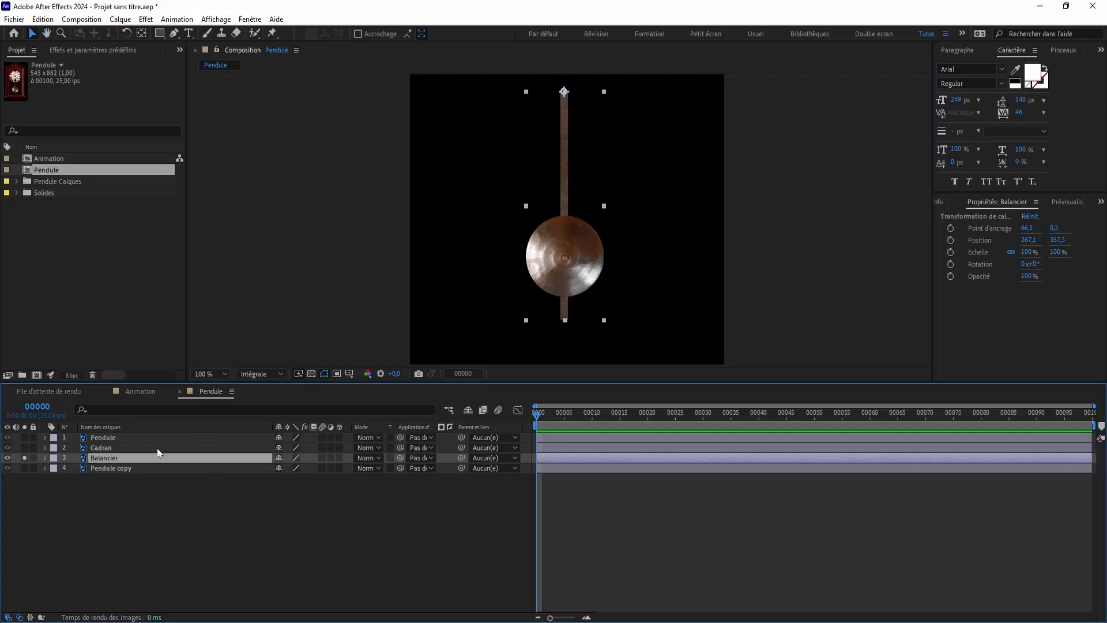
{"action": "left_click", "coordinate": [25, 458]}
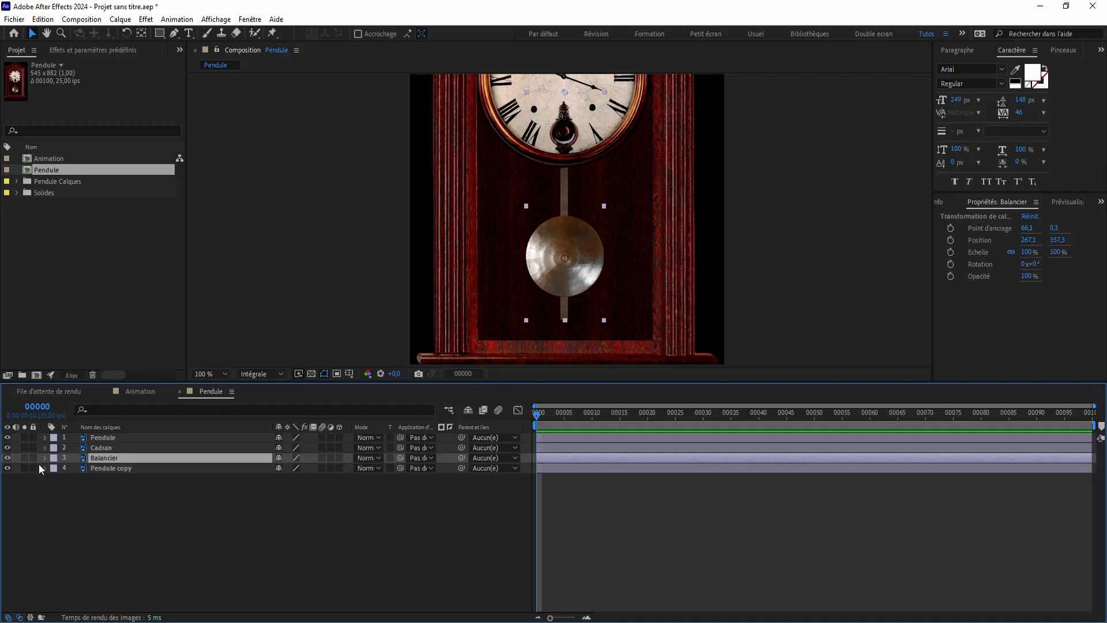
{"action": "left_click_drag", "start_coordinate": [560, 227], "coordinate": [556, 285]}
{"action": "scroll", "coordinate": [551, 259], "scroll_direction": "down", "scroll_amount": 2}
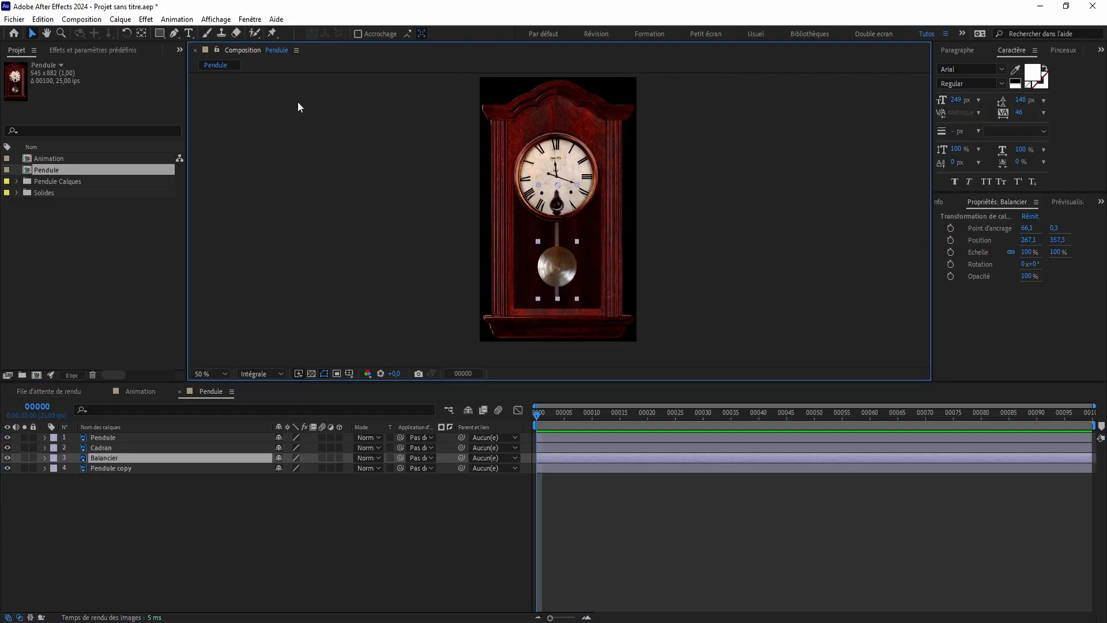
Activate the Rotation tool and reveal the Balancier layer's Rotation property in the timeline
{"action": "key", "text": "w"}
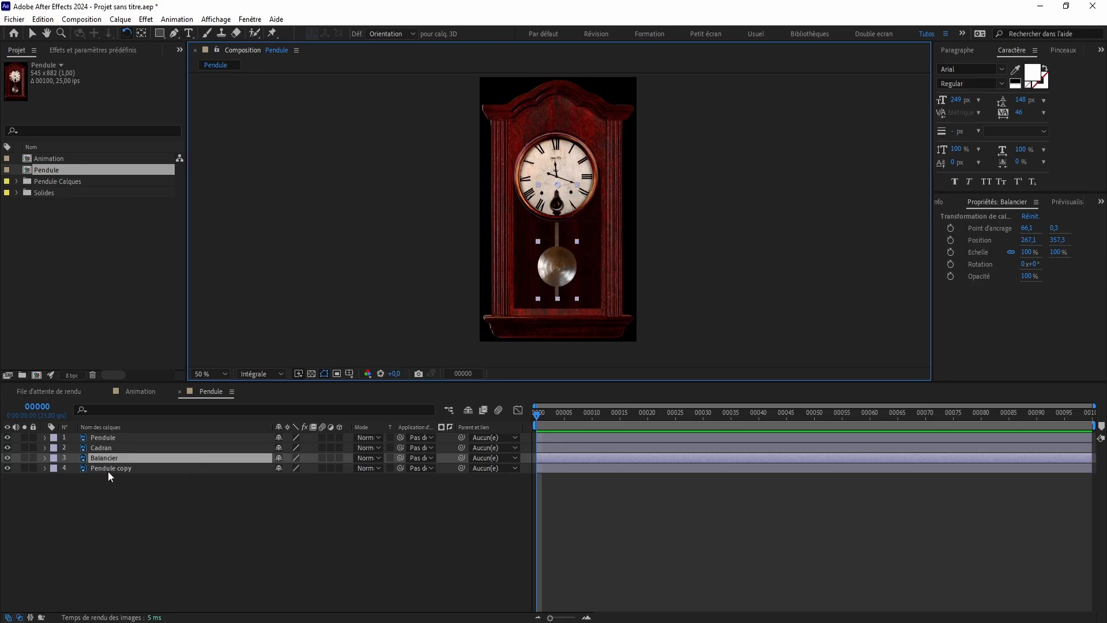
{"action": "left_click", "coordinate": [109, 455]}
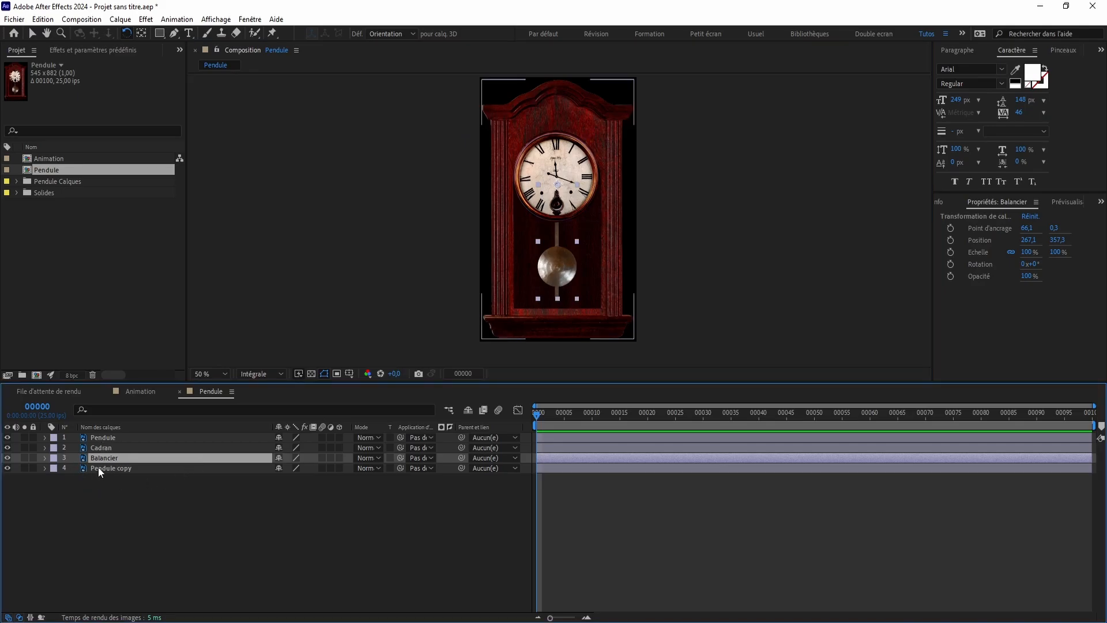
{"action": "key", "text": "r"}
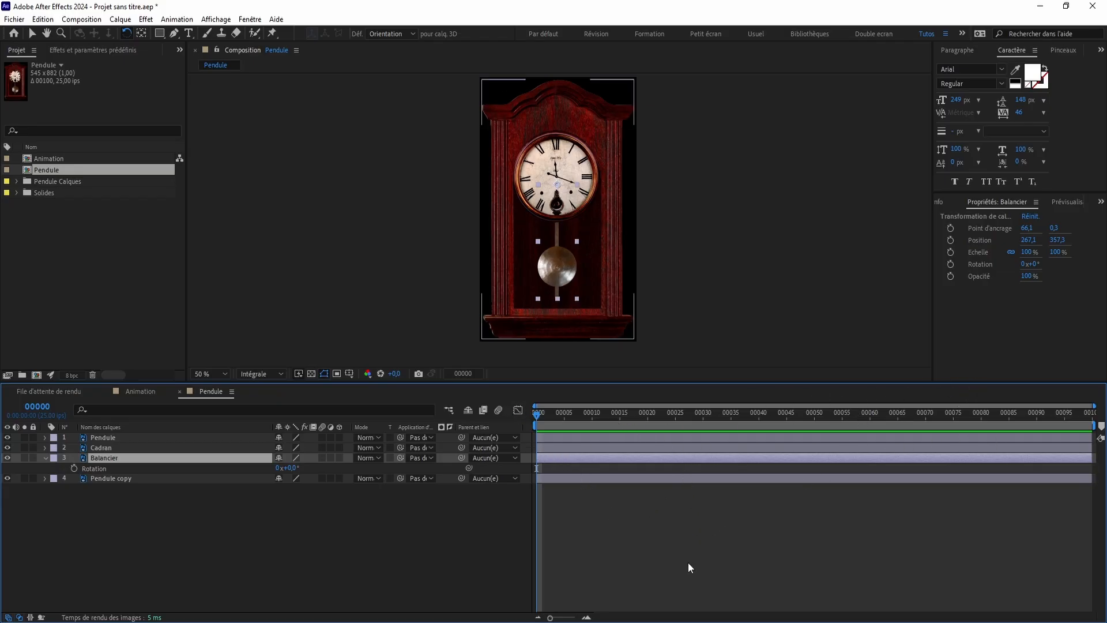
Set the Pendule composition's duration to 50 frames
{"action": "right_click", "coordinate": [604, 505]}
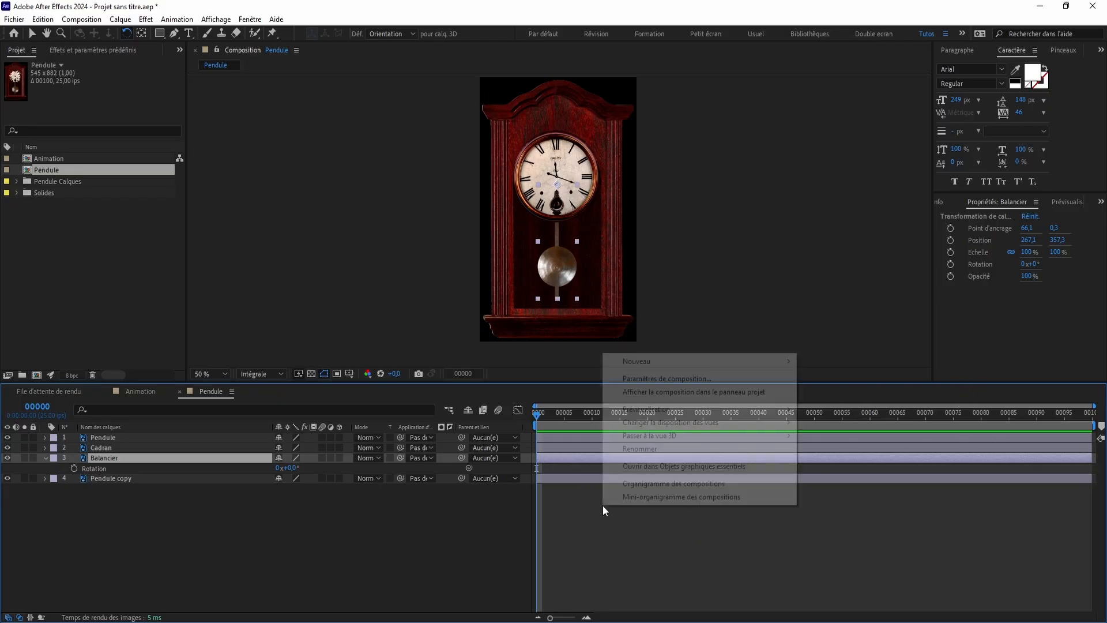
{"action": "left_click", "coordinate": [645, 378]}
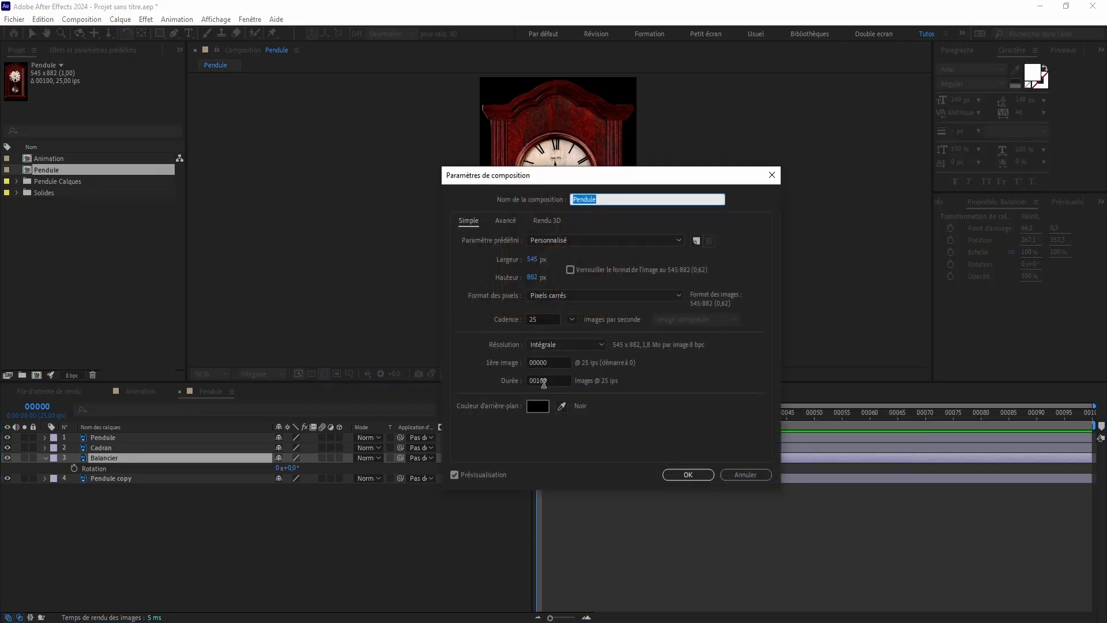
{"action": "left_click", "coordinate": [552, 381]}
{"action": "type", "text": "50"}
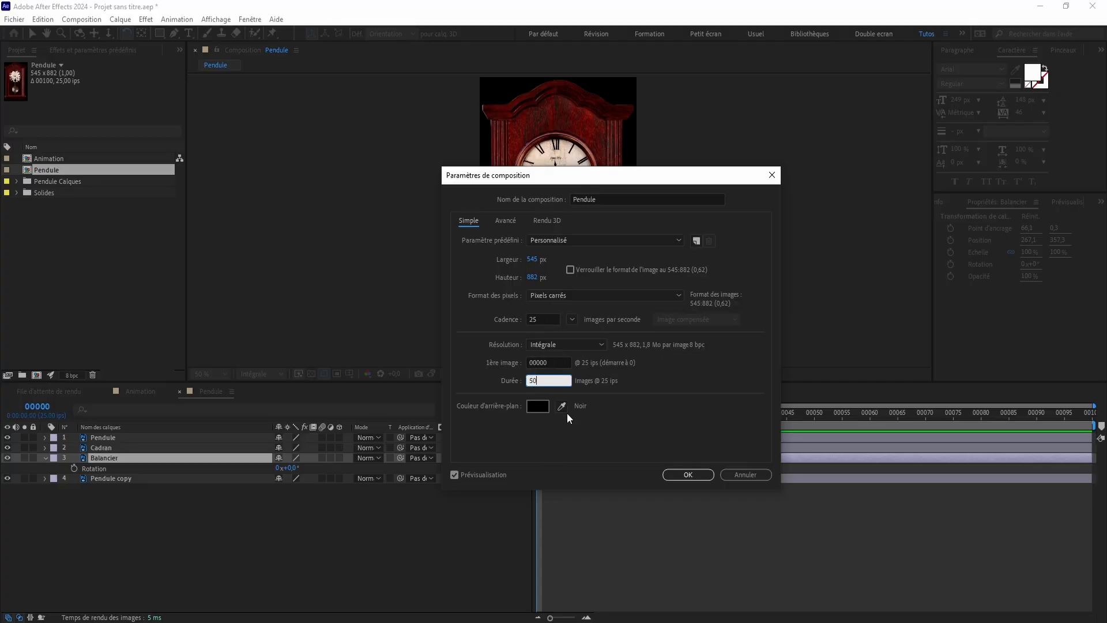
{"action": "left_click", "coordinate": [688, 475]}
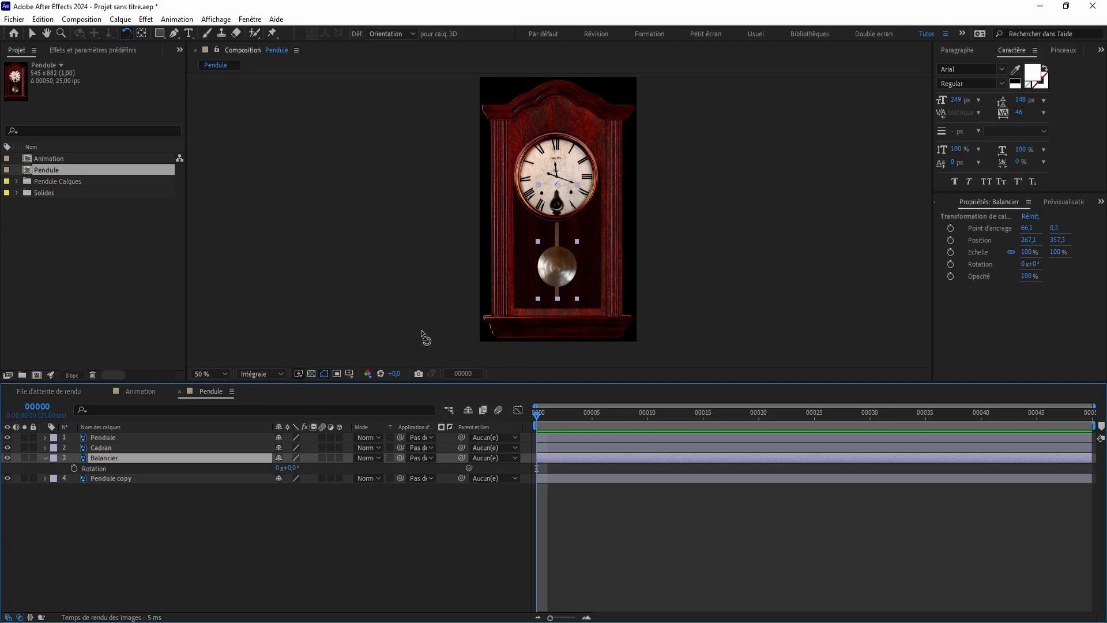
Keyframe the Balancier's rotation at about 34.7° on frame 0 and about -33.4° on frame 25
{"action": "left_click", "coordinate": [570, 283]}
{"action": "left_click_drag", "start_coordinate": [565, 278], "coordinate": [511, 277]}
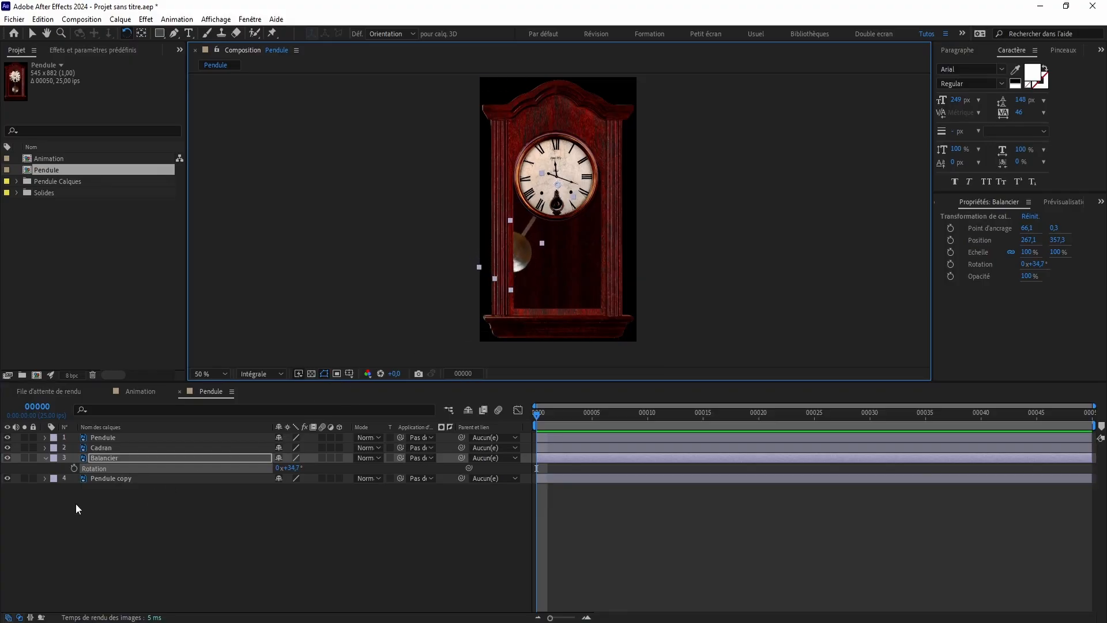
{"action": "left_click", "coordinate": [73, 468]}
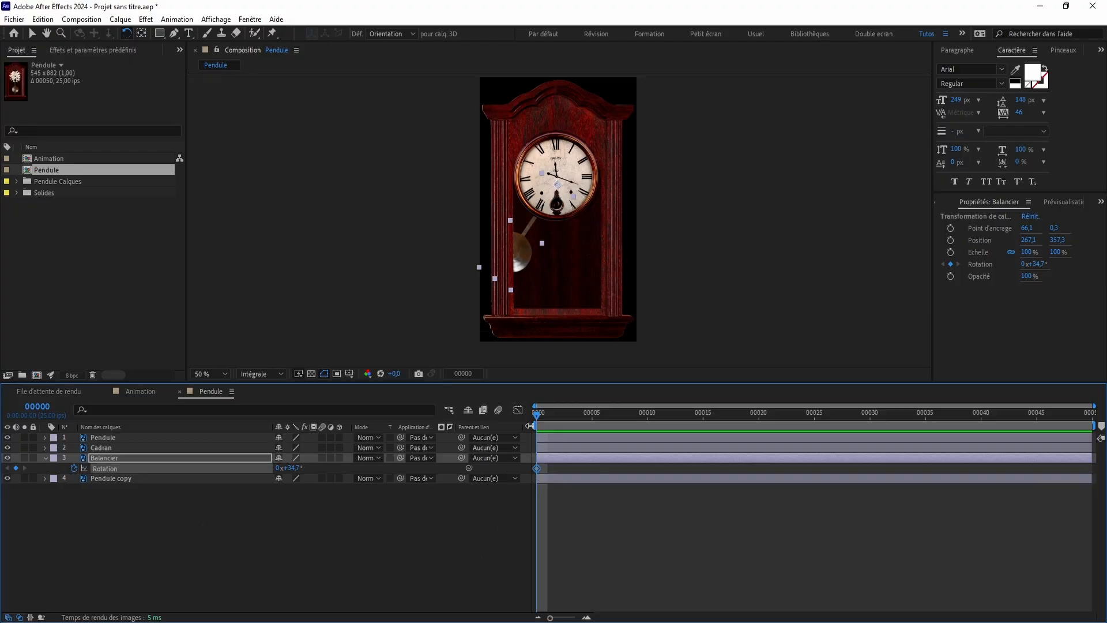
{"action": "left_click_drag", "start_coordinate": [534, 417], "coordinate": [813, 426]}
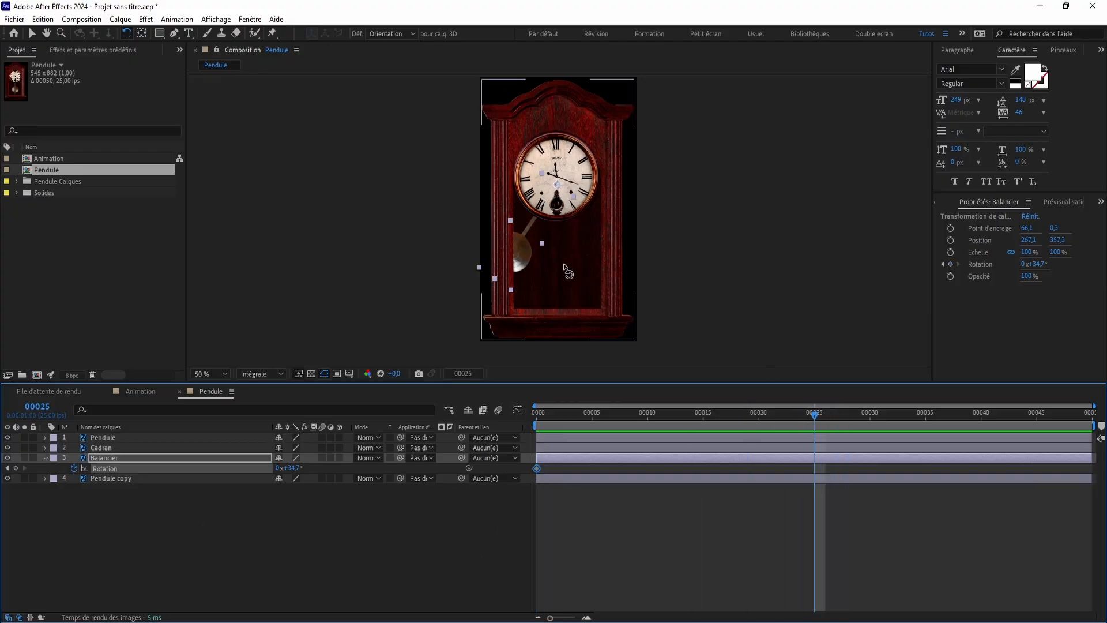
{"action": "left_click_drag", "start_coordinate": [511, 254], "coordinate": [620, 268]}
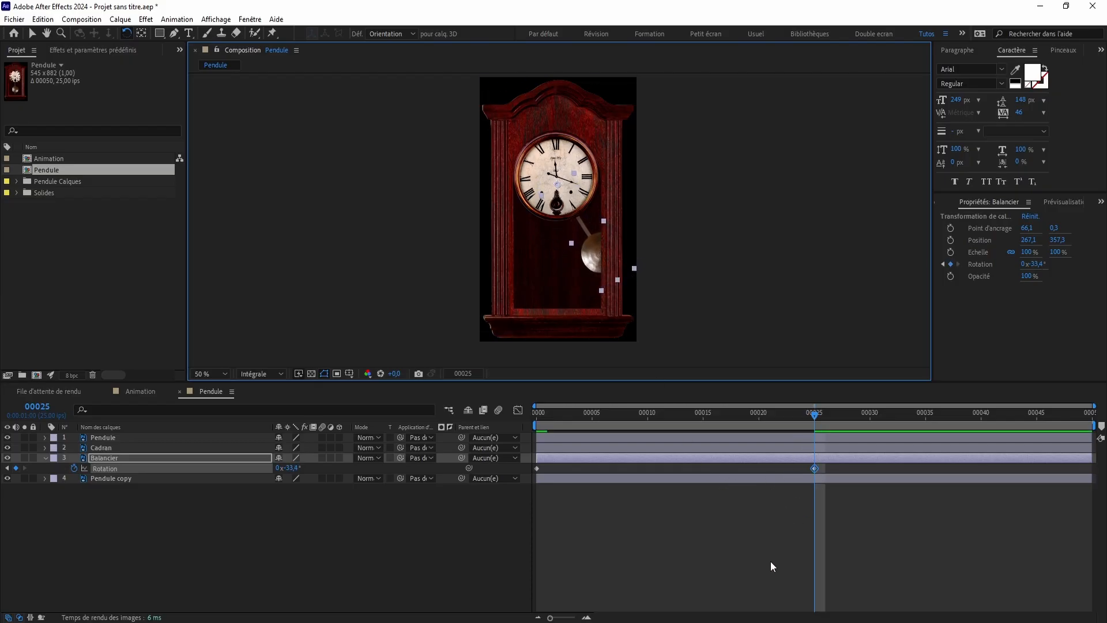
Copy the first rotation keyframe to frame 49 and preview the pendulum swing from the start
{"action": "left_click_drag", "start_coordinate": [816, 406], "coordinate": [1081, 406]}
{"action": "left_click", "coordinate": [1082, 416]}
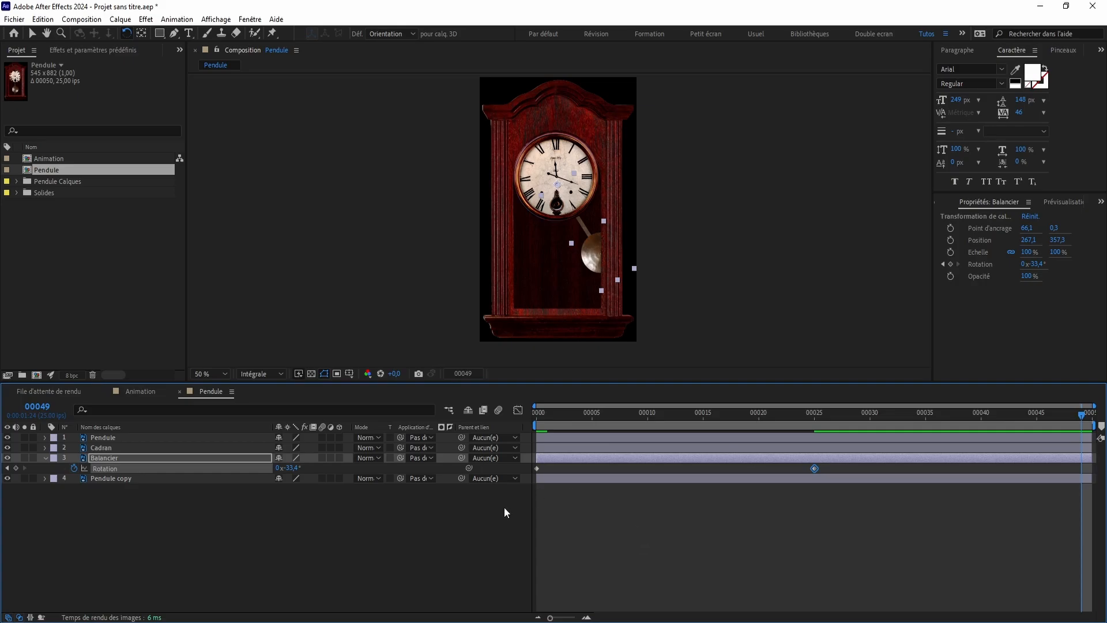
{"action": "left_click", "coordinate": [537, 468]}
{"action": "key", "text": "ctrl+v"}
{"action": "left_click_drag", "start_coordinate": [1075, 420], "coordinate": [537, 413]}
{"action": "key", "text": "space"}
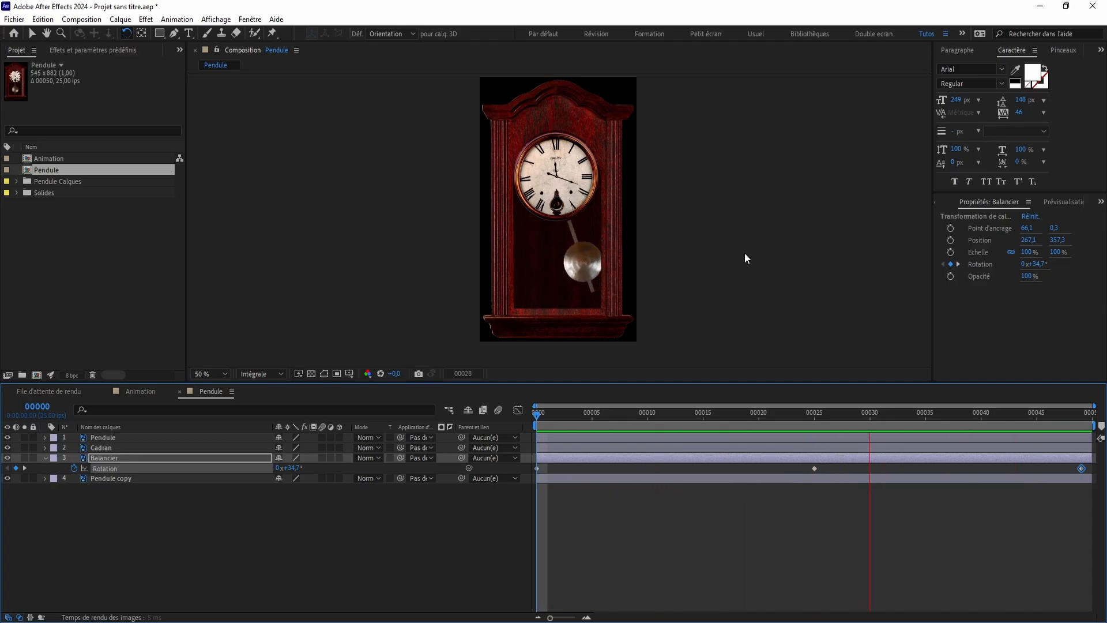
Try Bézier auto temporal interpolation on the Balancier's frame 0 rotation keyframe and preview the swing
{"action": "key", "text": "space"}
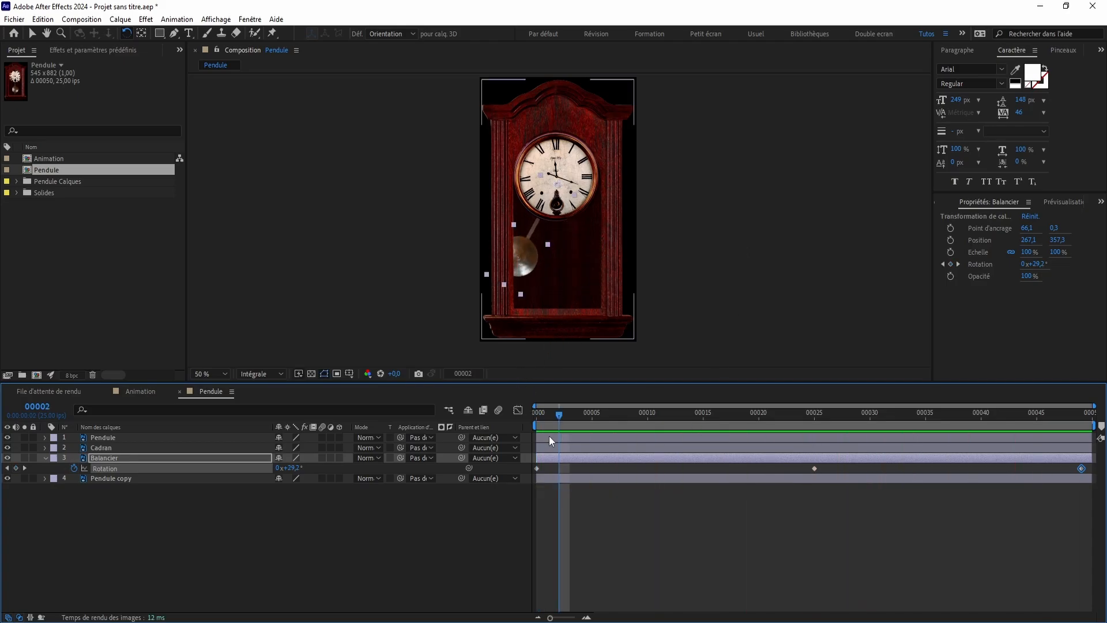
{"action": "left_click_drag", "start_coordinate": [557, 418], "coordinate": [514, 421]}
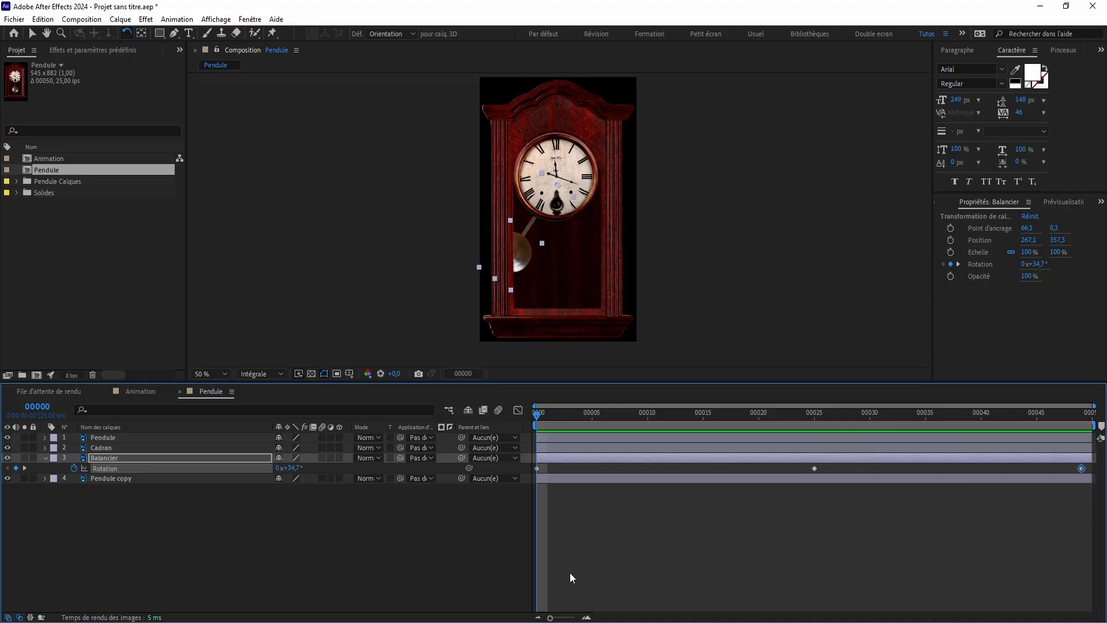
{"action": "left_click", "coordinate": [536, 468]}
{"action": "right_click", "coordinate": [537, 468]}
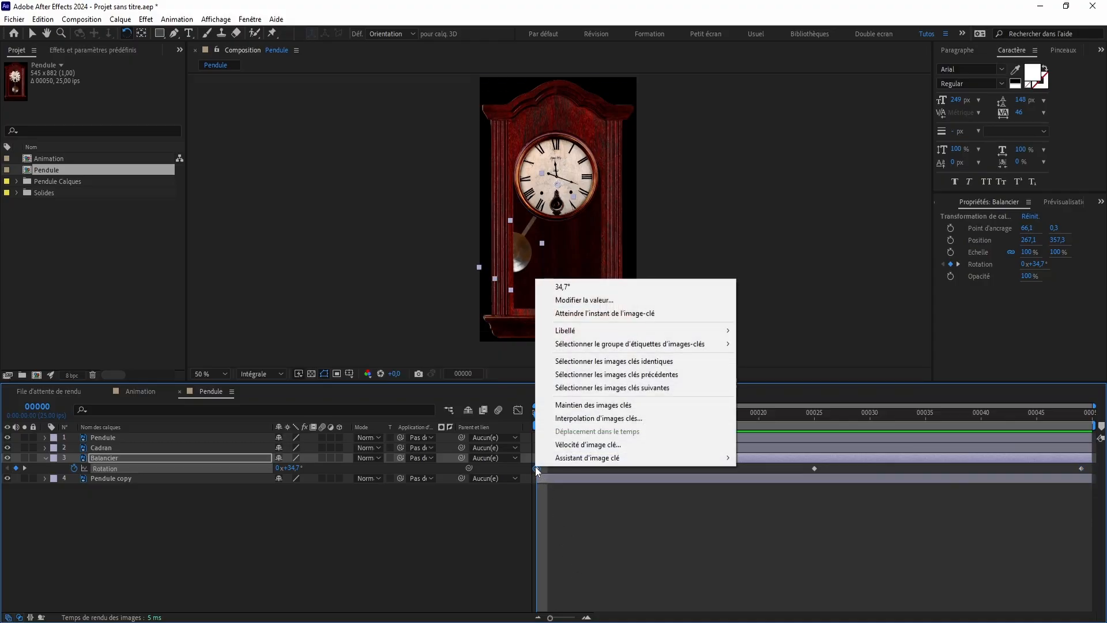
{"action": "left_click", "coordinate": [625, 419]}
{"action": "left_click_drag", "start_coordinate": [553, 218], "coordinate": [326, 201]}
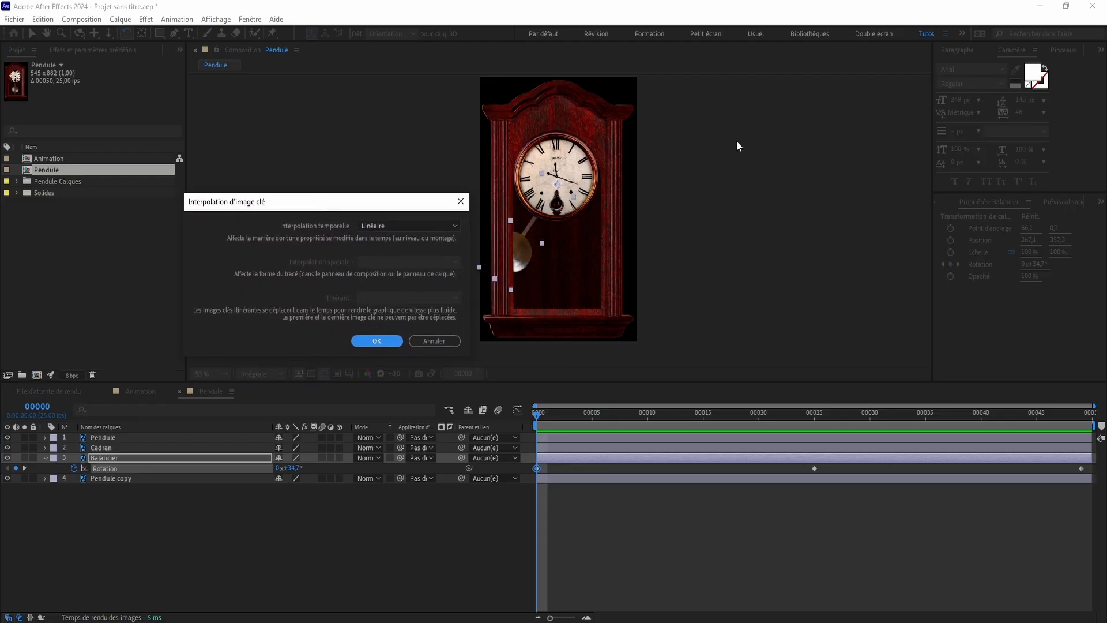
{"action": "left_click", "coordinate": [411, 226]}
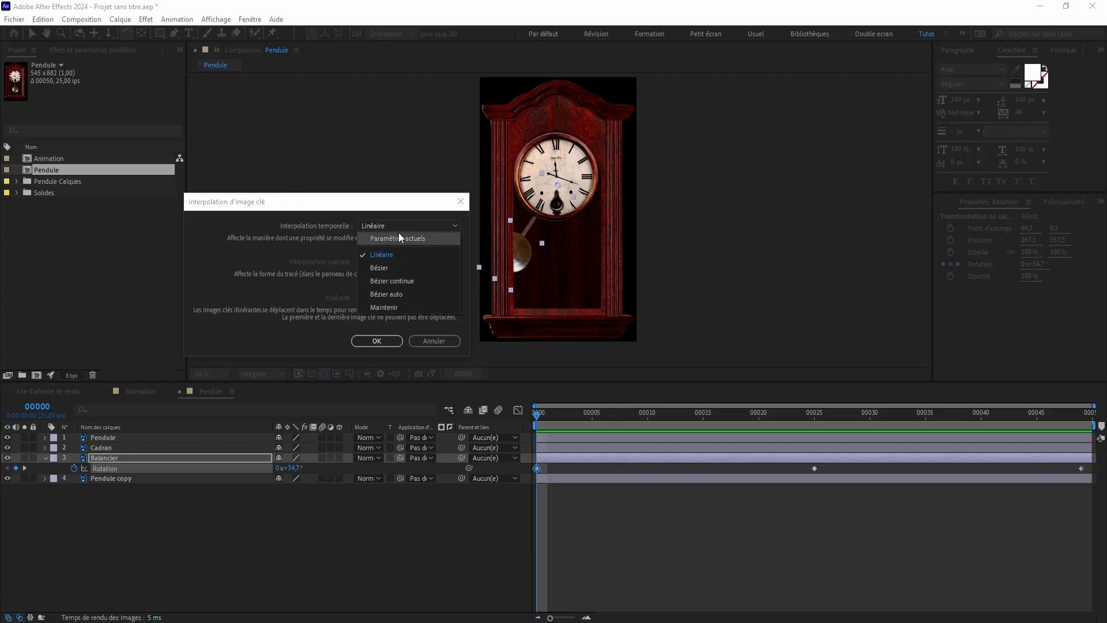
{"action": "left_click", "coordinate": [392, 293]}
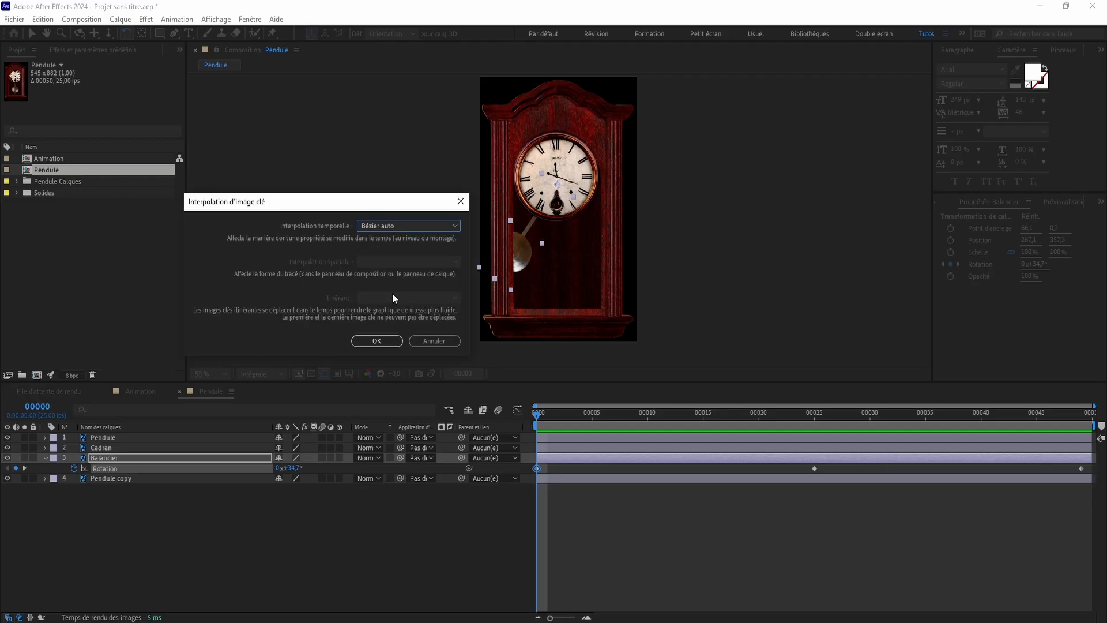
{"action": "left_click", "coordinate": [381, 342]}
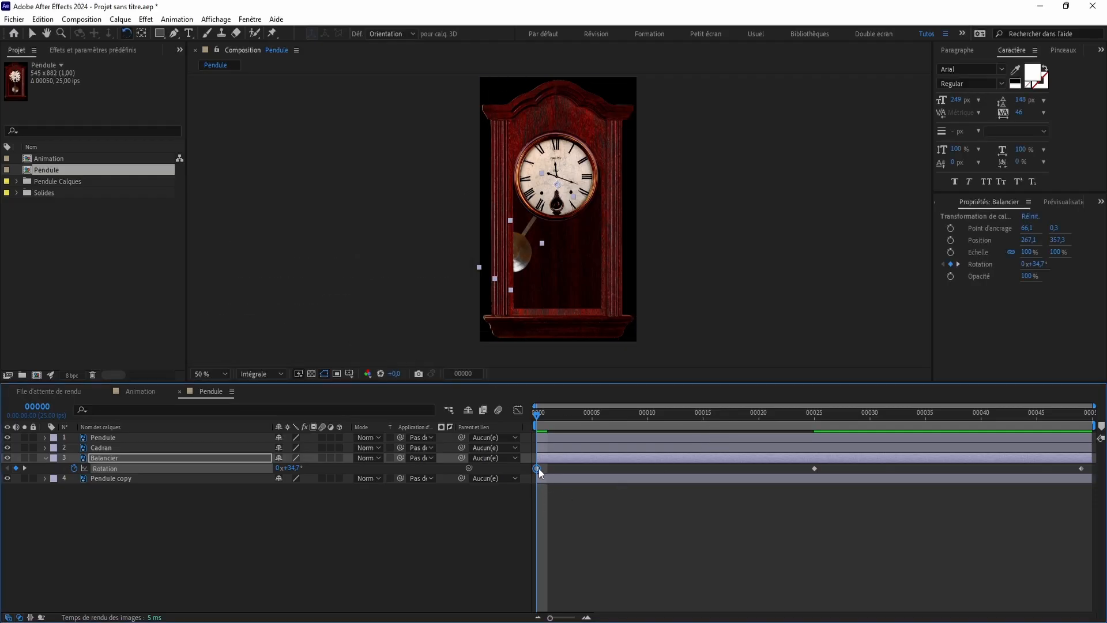
{"action": "key", "text": "space"}
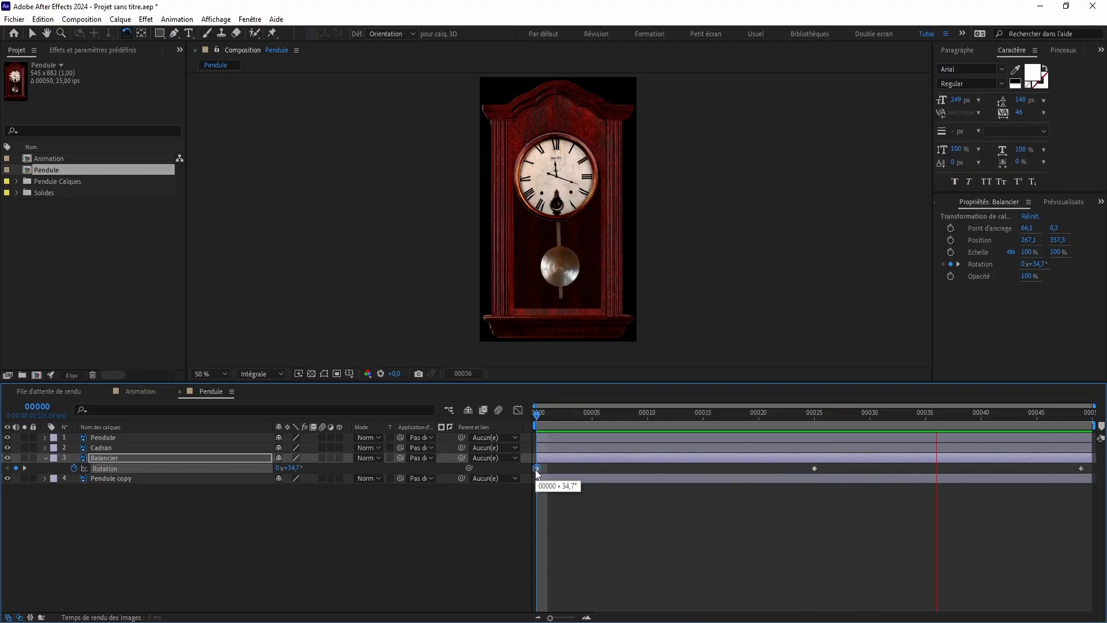
{"action": "left_click", "coordinate": [611, 501]}
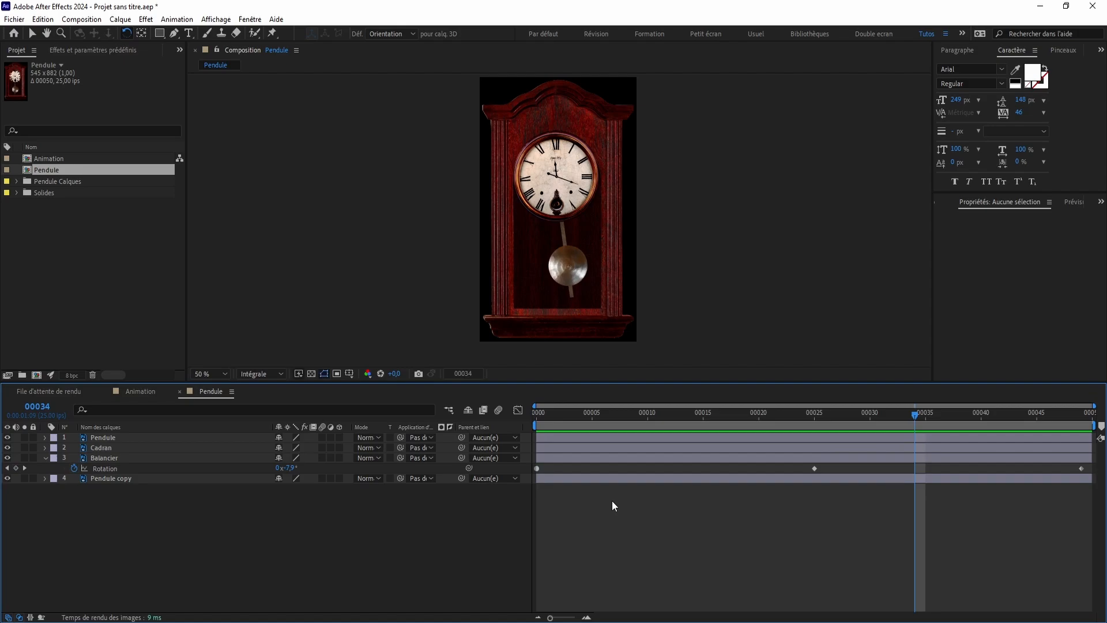
Undo the Bézier auto interpolation change on the first rotation keyframe
{"action": "key", "text": "ctrl+z"}
{"action": "key", "text": "ctrl+z"}
{"action": "key", "text": "ctrl+z"}
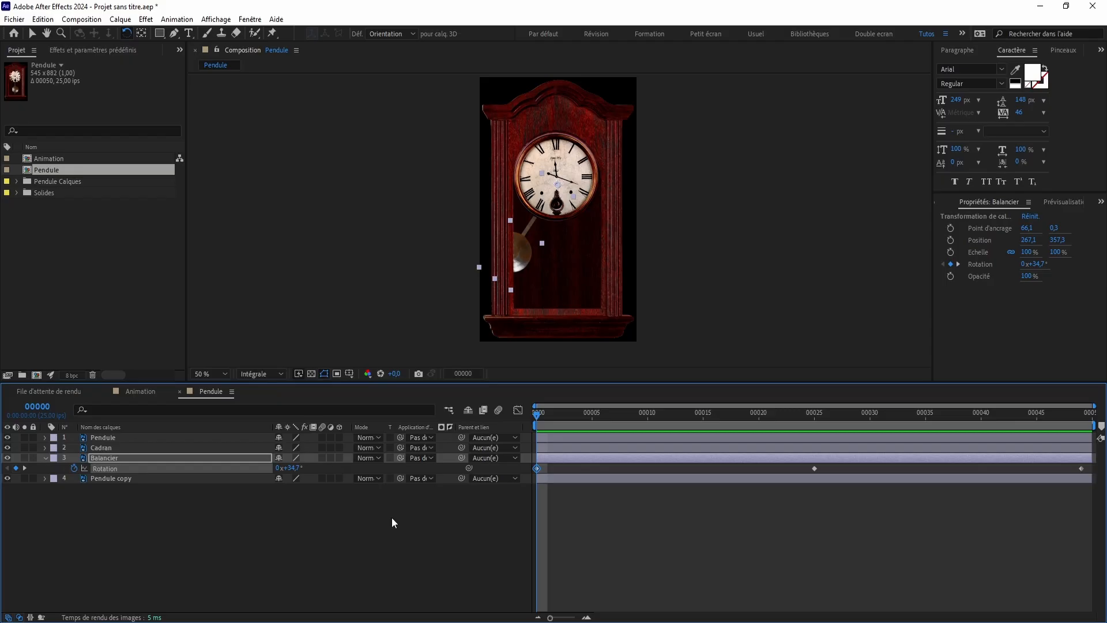
Try Easy Ease on all of the Balancier's rotation keyframes and preview the pendulum swing
{"action": "left_click", "coordinate": [112, 469]}
{"action": "key", "text": "F9"}
{"action": "left_click", "coordinate": [599, 522]}
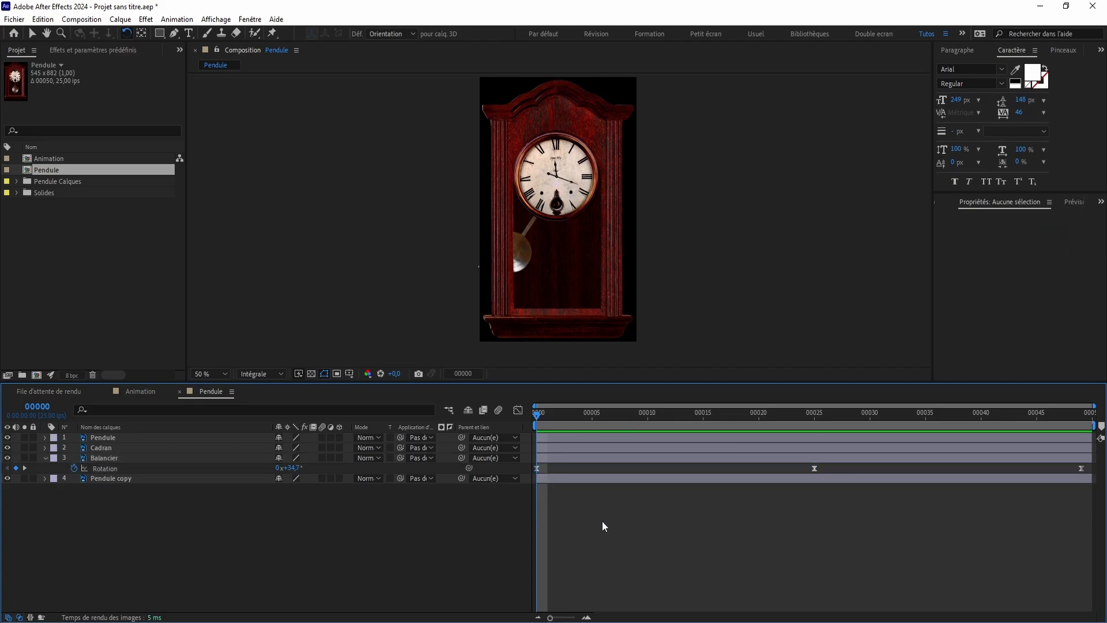
{"action": "left_click", "coordinate": [537, 468]}
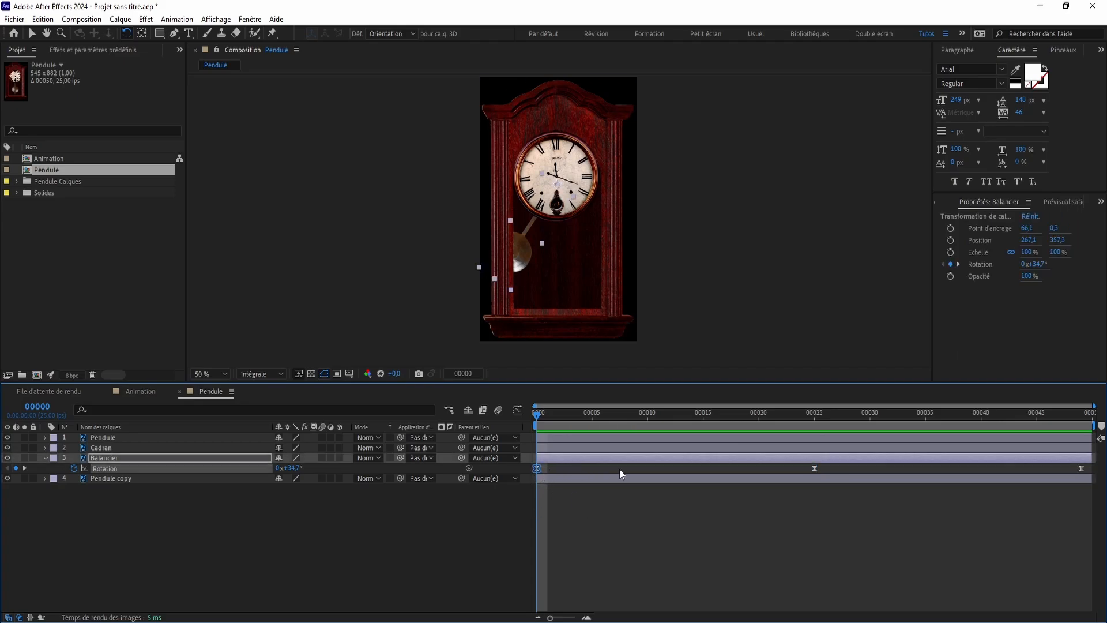
{"action": "left_click", "coordinate": [815, 468]}
{"action": "key", "text": "v"}
{"action": "key", "text": "space"}
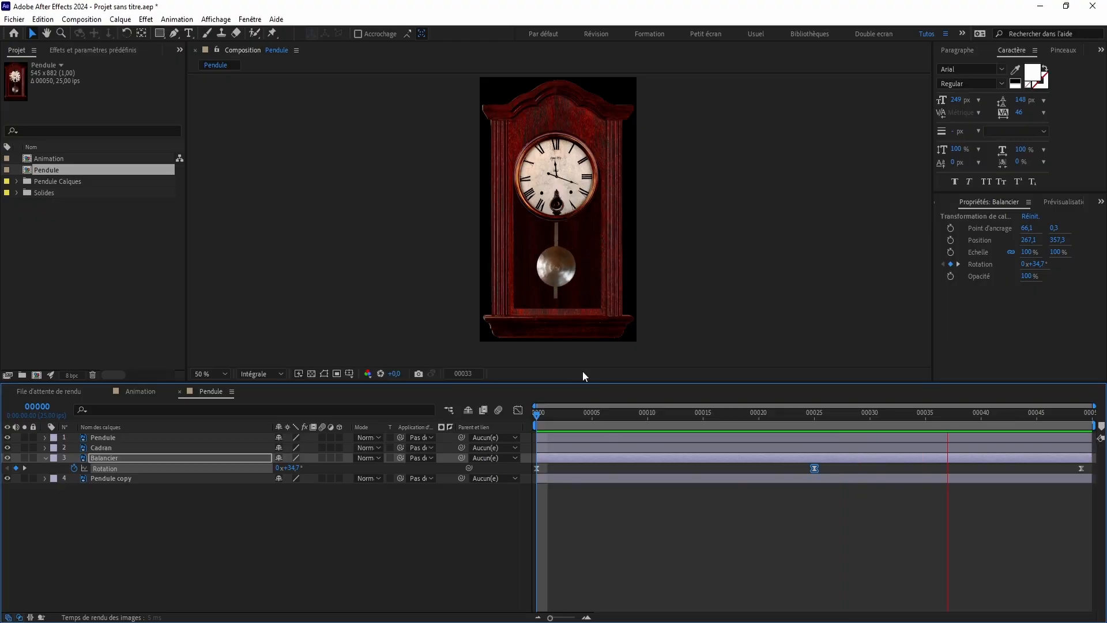
{"action": "key", "text": "space"}
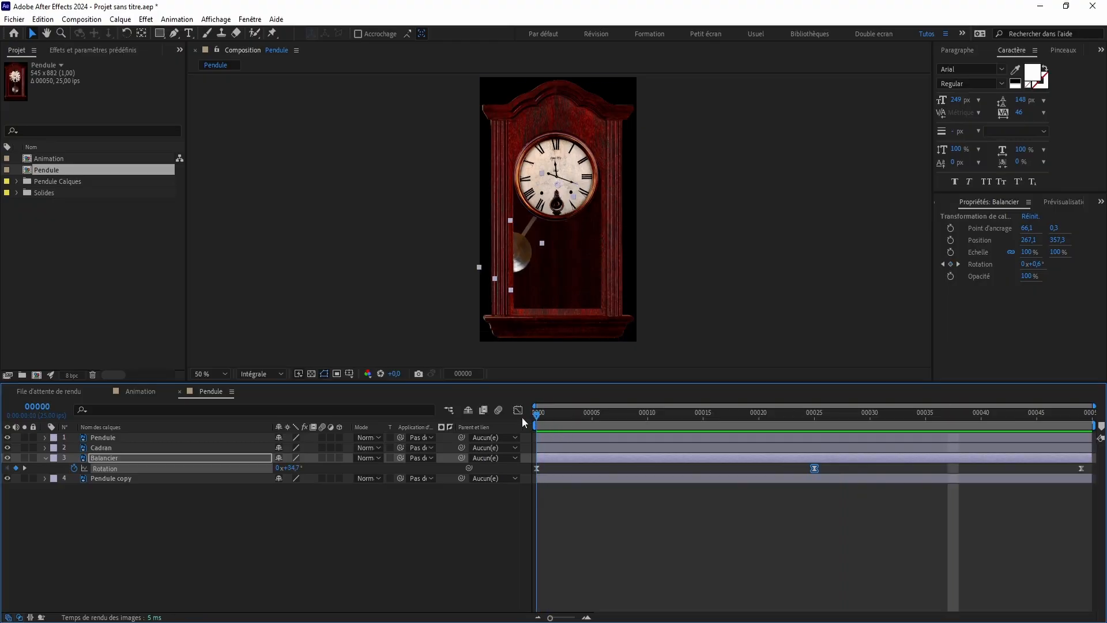
Examine the eased rotation keyframe at frame 25 and replay the pendulum swing from frame 0
{"action": "left_click_drag", "start_coordinate": [537, 413], "coordinate": [813, 462]}
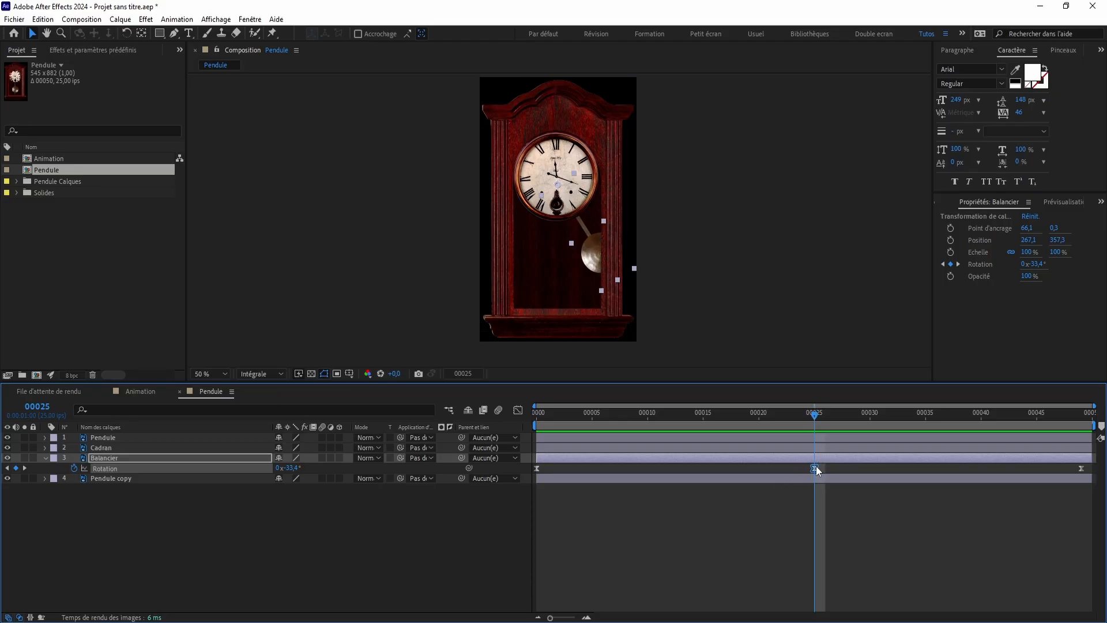
{"action": "left_click_drag", "start_coordinate": [550, 517], "coordinate": [532, 466]}
{"action": "left_click", "coordinate": [814, 468]}
{"action": "left_click_drag", "start_coordinate": [813, 414], "coordinate": [463, 431]}
{"action": "key", "text": "space"}
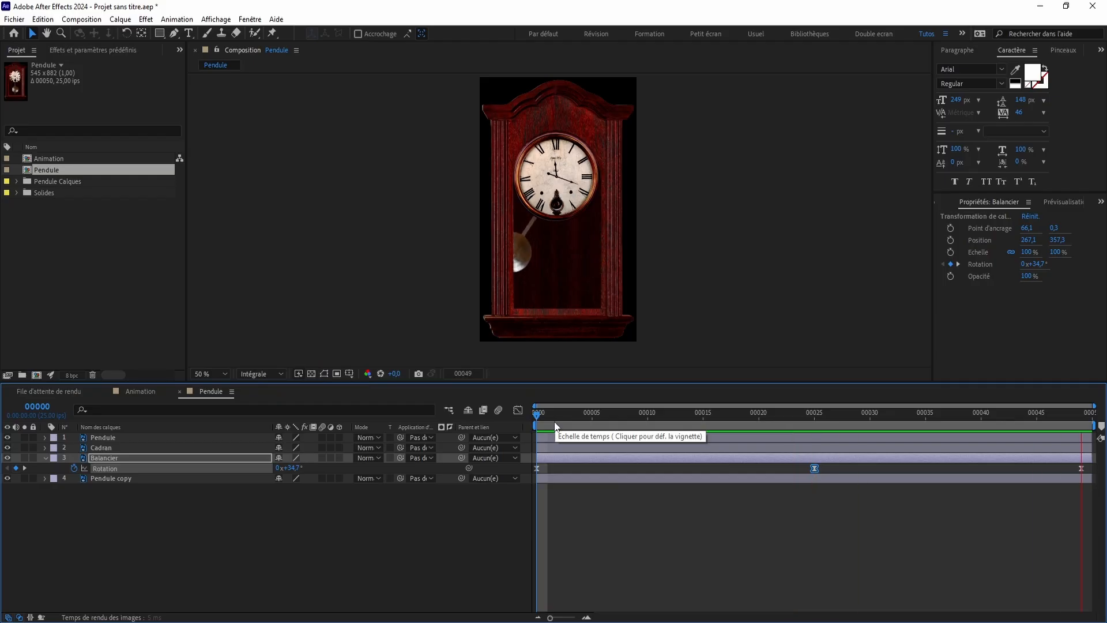
{"action": "key", "text": "space"}
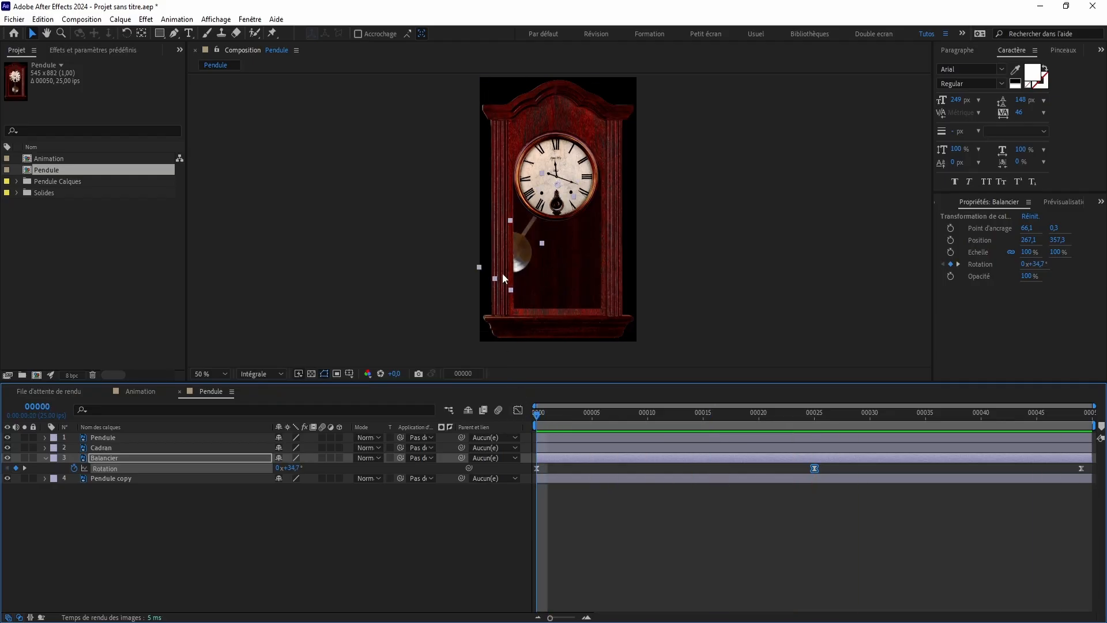
{"action": "left_click_drag", "start_coordinate": [535, 417], "coordinate": [496, 443]}
{"action": "key", "text": "space"}
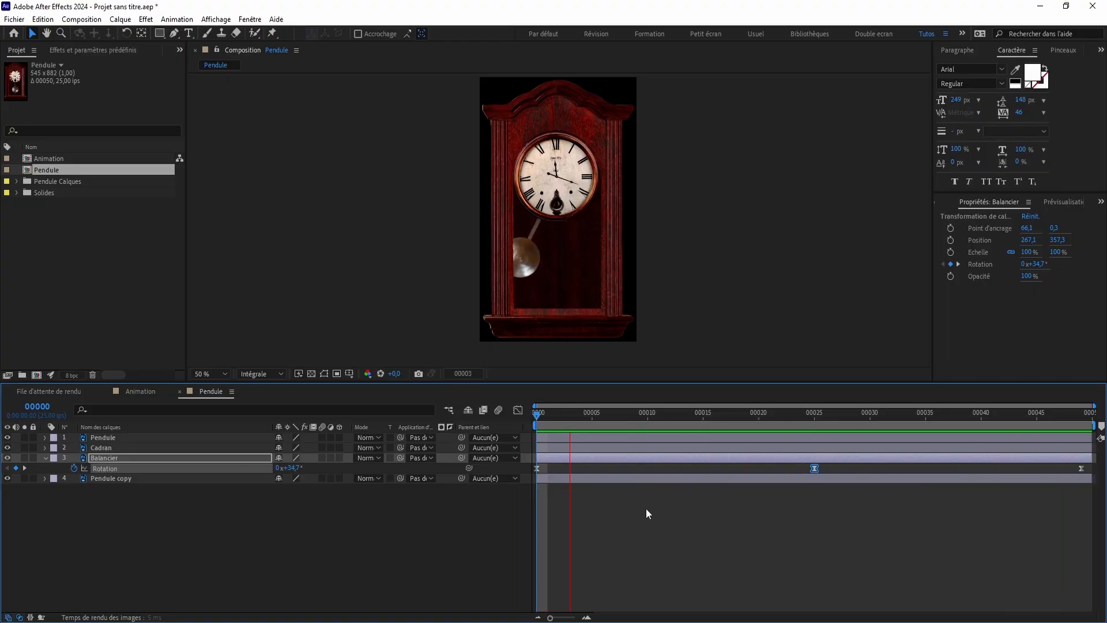
{"action": "key", "text": "space"}
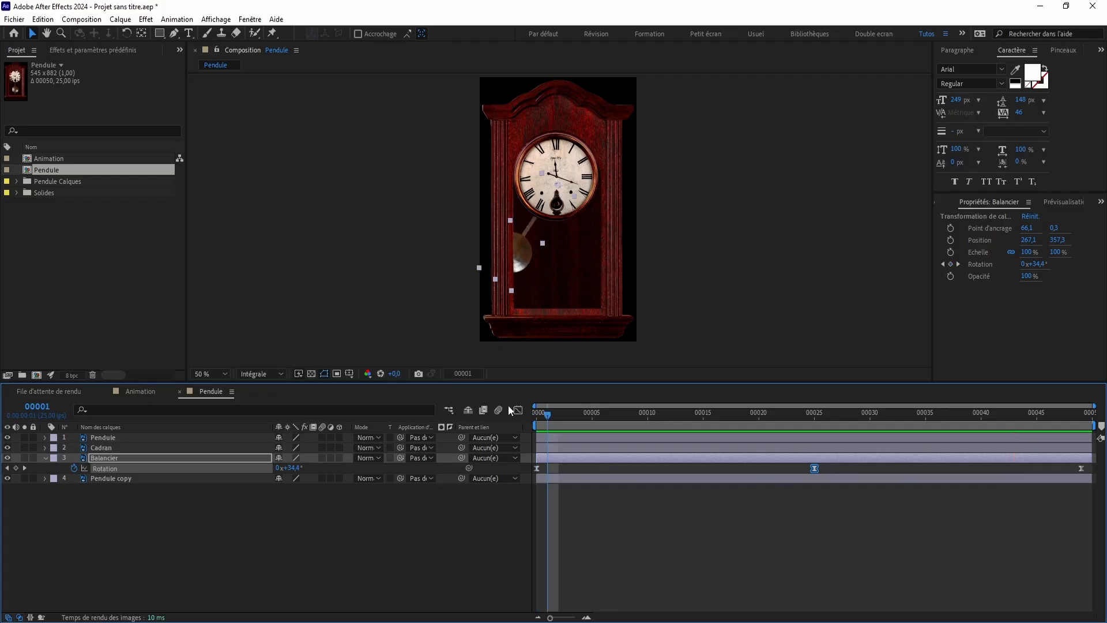
{"action": "left_click_drag", "start_coordinate": [546, 413], "coordinate": [524, 420]}
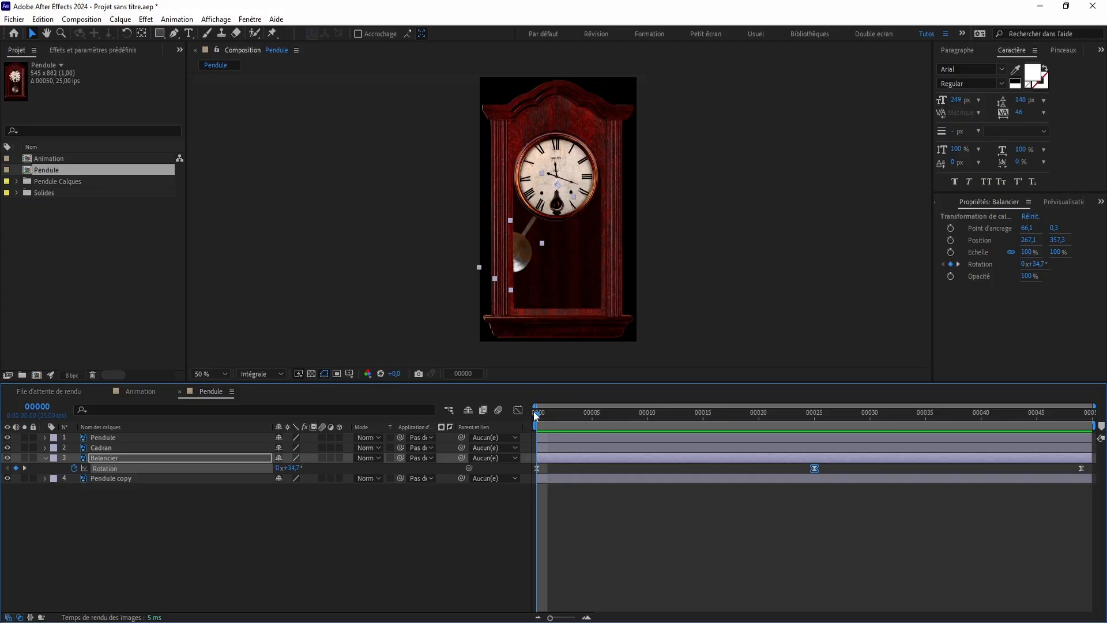
{"action": "left_click_drag", "start_coordinate": [539, 413], "coordinate": [518, 496]}
Undo the Easy Ease on the Balancier's rotation keyframes and return to frame 0
{"action": "key", "text": "ctrl+z"}
{"action": "left_click", "coordinate": [634, 529]}
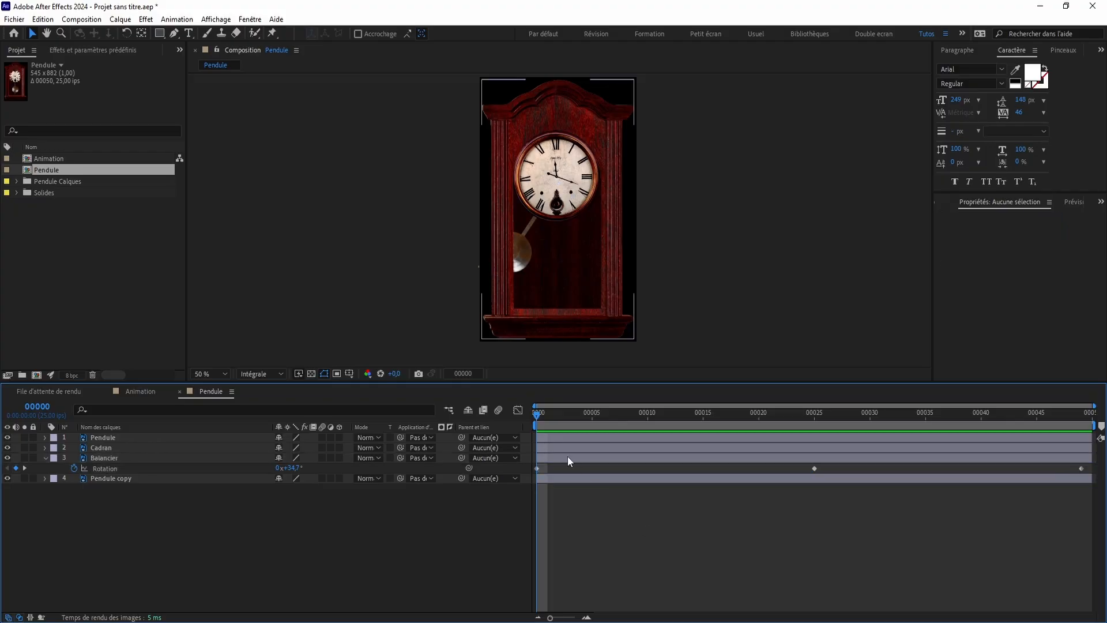
{"action": "left_click_drag", "start_coordinate": [582, 420], "coordinate": [500, 427]}
{"action": "left_click", "coordinate": [536, 467]}
{"action": "left_click_drag", "start_coordinate": [544, 414], "coordinate": [518, 431]}
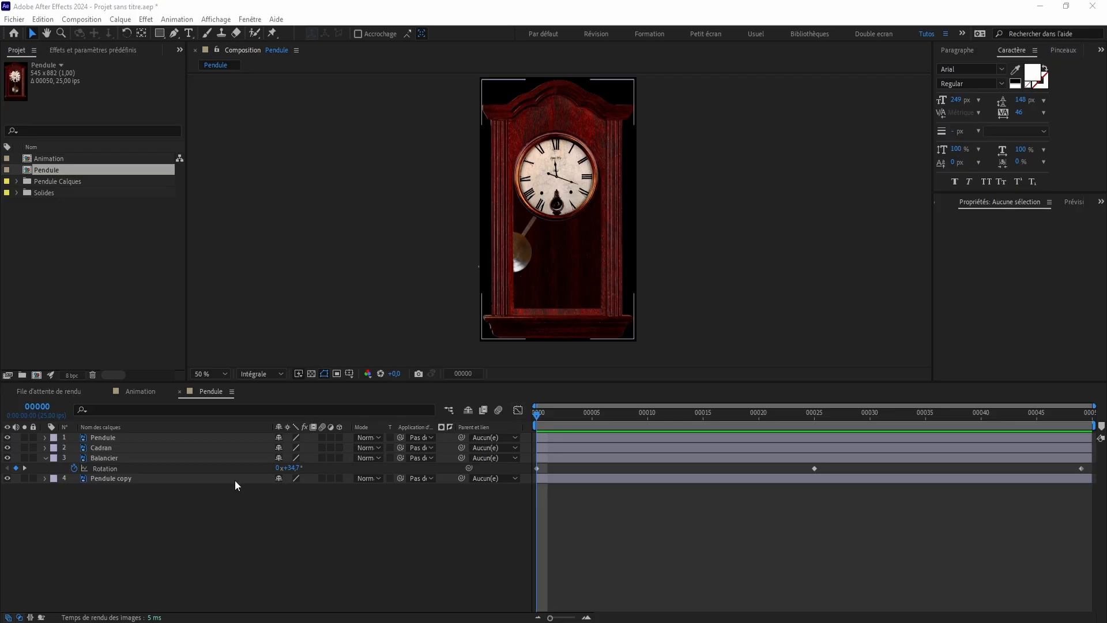
Show the Balancier's rotation curve in an enlarged Graph Editor and preview the linear swing from frame 0
{"action": "left_click", "coordinate": [98, 469]}
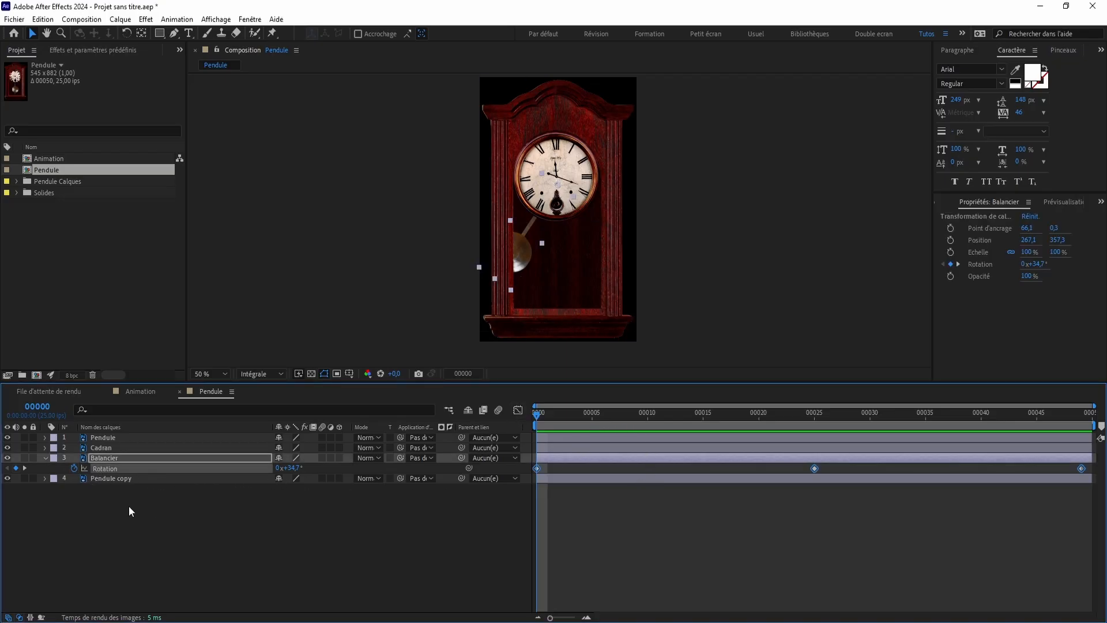
{"action": "left_click", "coordinate": [519, 410]}
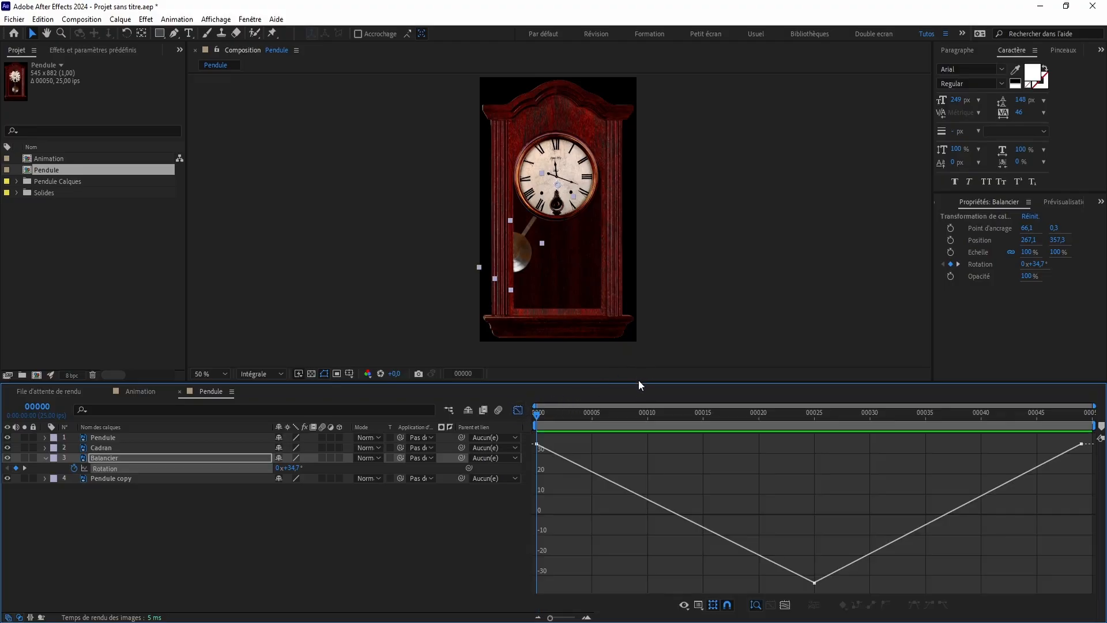
{"action": "left_click_drag", "start_coordinate": [641, 383], "coordinate": [642, 309]}
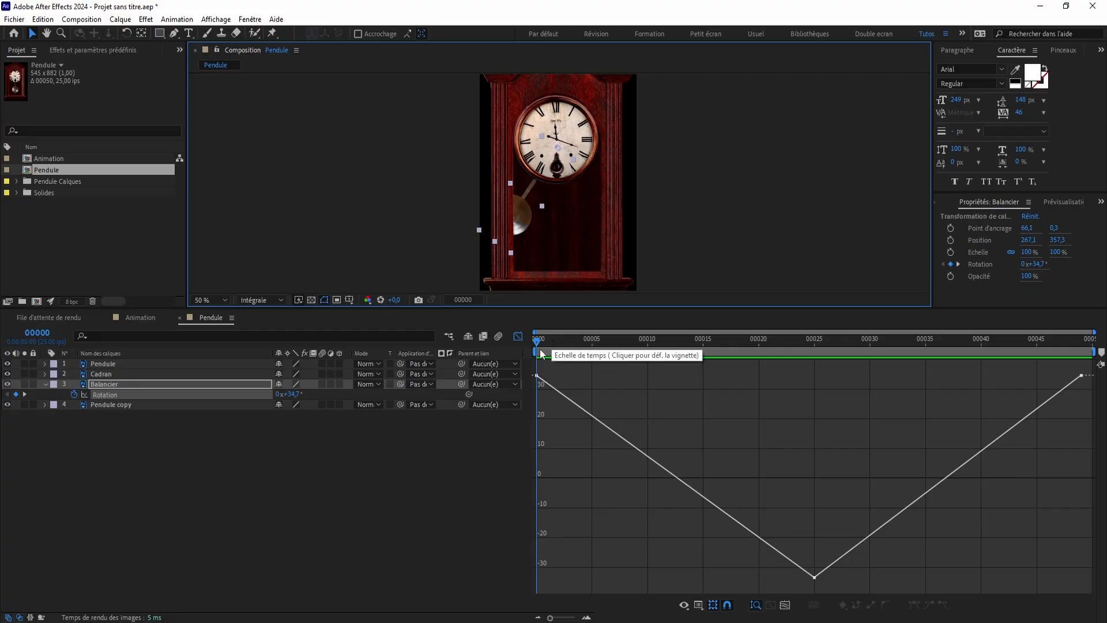
{"action": "left_click_drag", "start_coordinate": [538, 344], "coordinate": [498, 356]}
{"action": "key", "text": "space"}
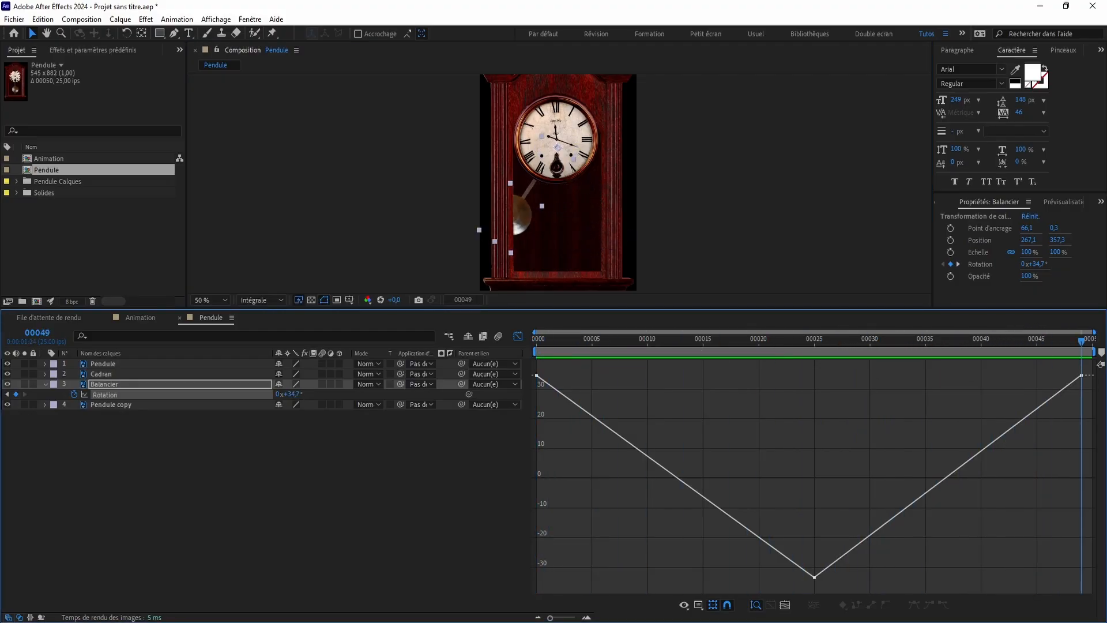
{"action": "key", "text": "space"}
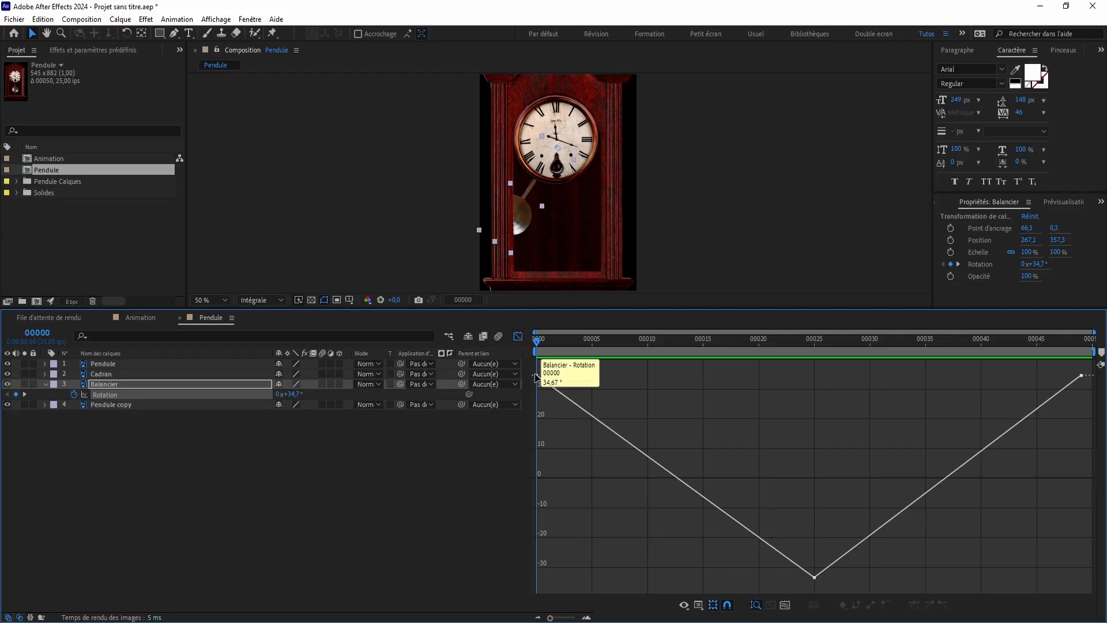
Set the temporal interpolation of all three rotation keyframes on the curve to Bézier auto
{"action": "left_click_drag", "start_coordinate": [530, 362], "coordinate": [1088, 583]}
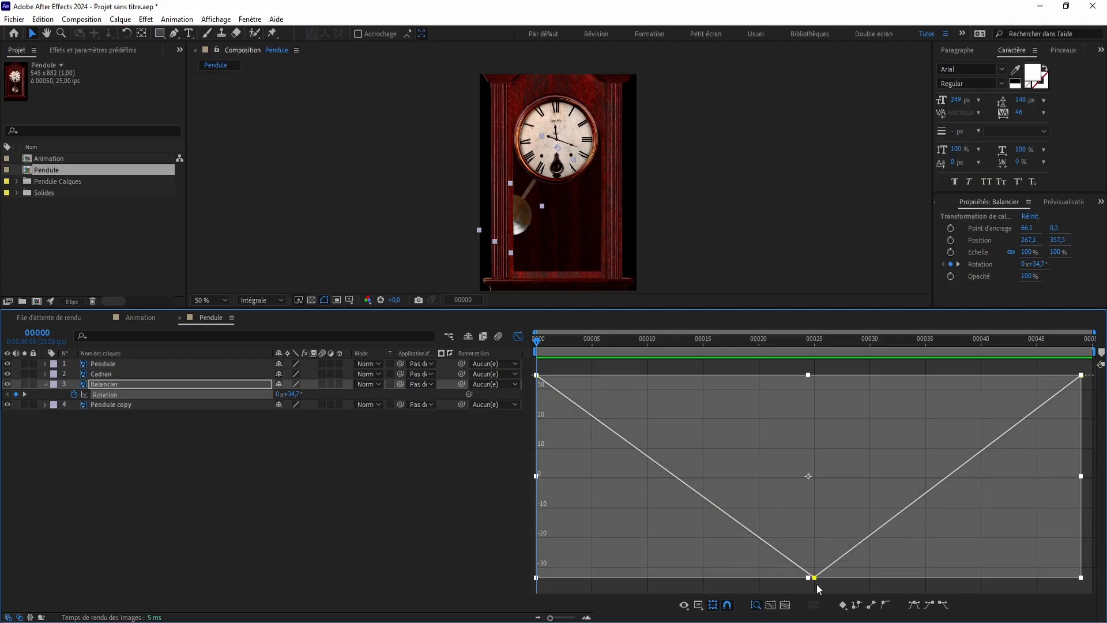
{"action": "mouse_move", "coordinate": [814, 580]}
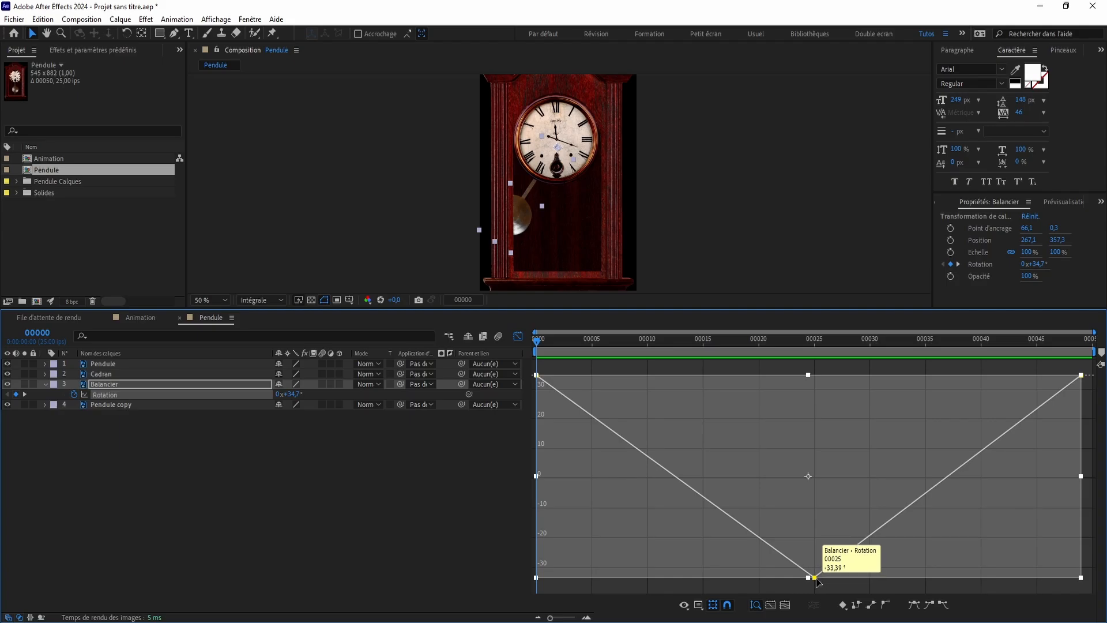
{"action": "right_click", "coordinate": [815, 578]}
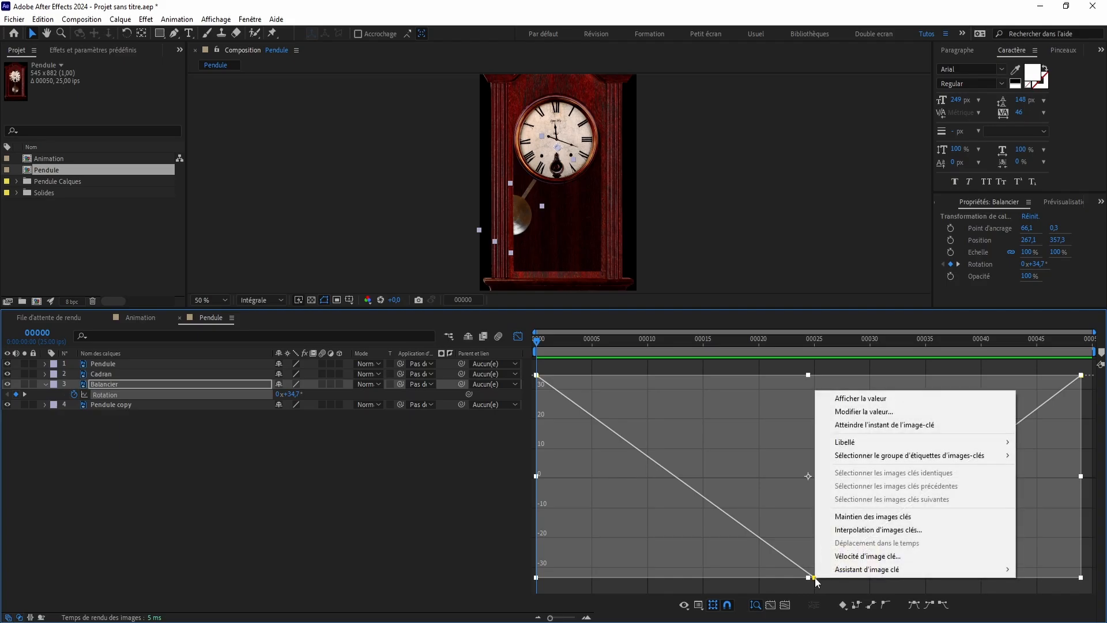
{"action": "left_click", "coordinate": [840, 532]}
{"action": "left_click", "coordinate": [391, 228]}
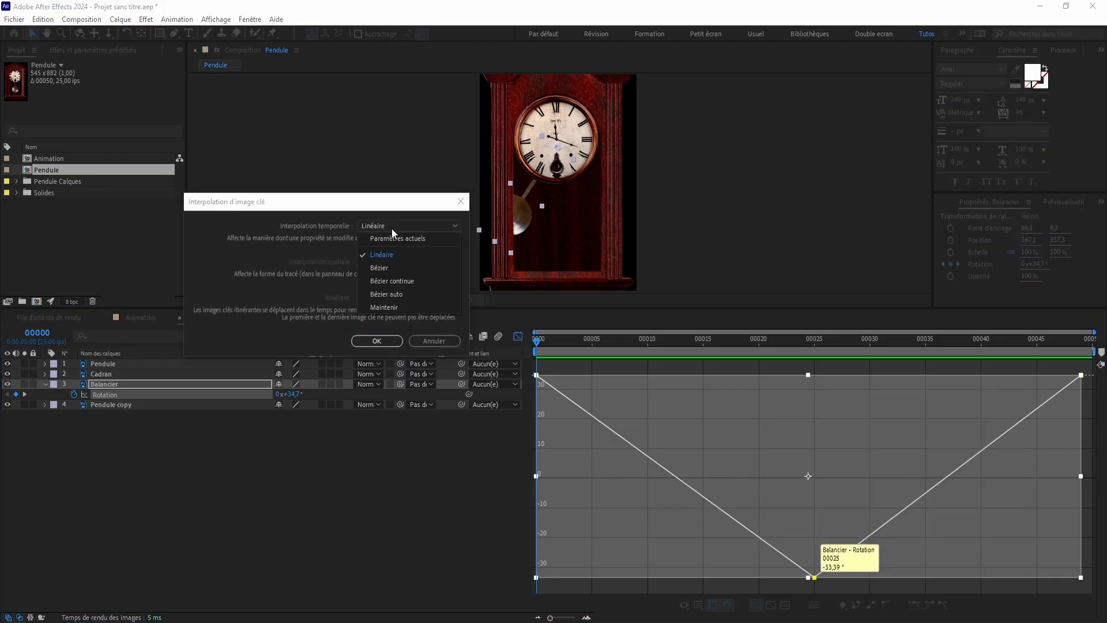
{"action": "left_click", "coordinate": [395, 293]}
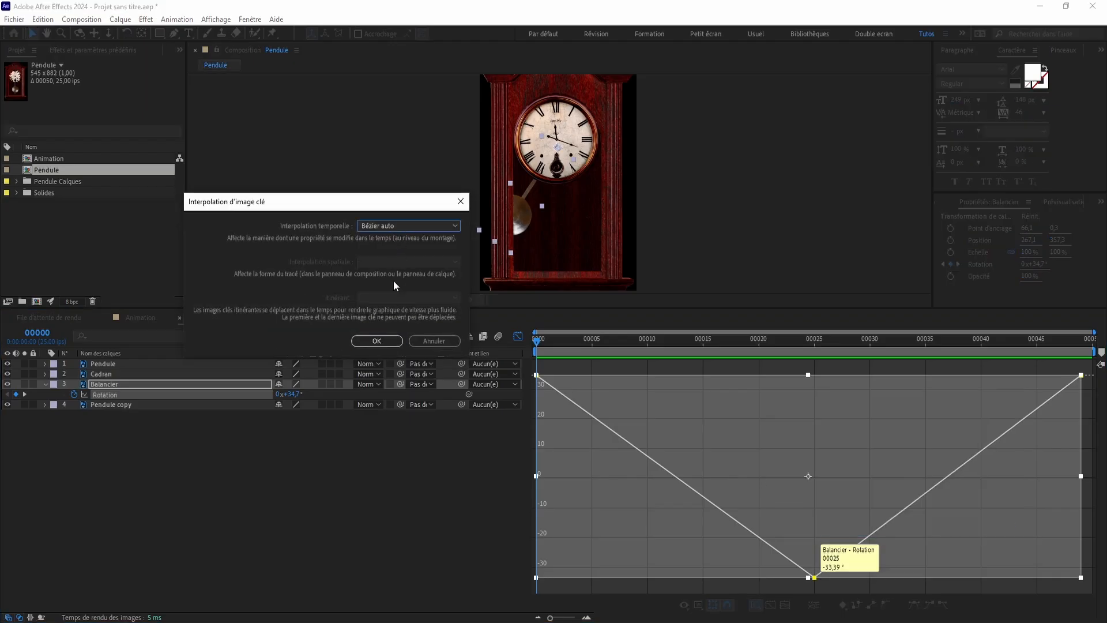
{"action": "left_click", "coordinate": [377, 341]}
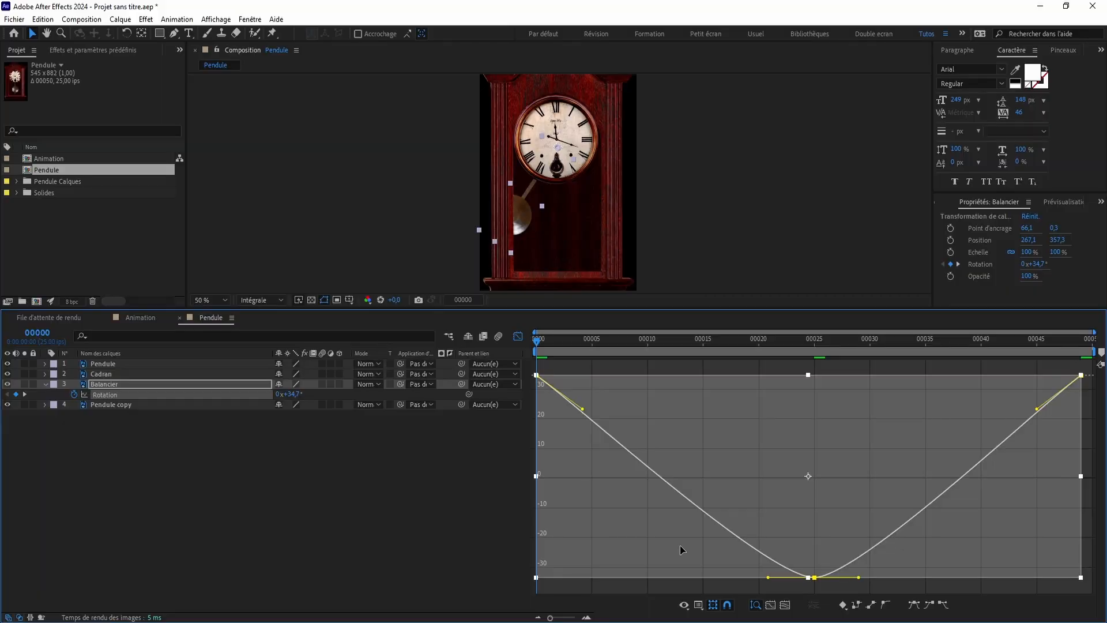
Flatten the frame 0 keyframe's outgoing Bézier handle to nearly horizontal, extending it to about frame 7
{"action": "left_click", "coordinate": [636, 365]}
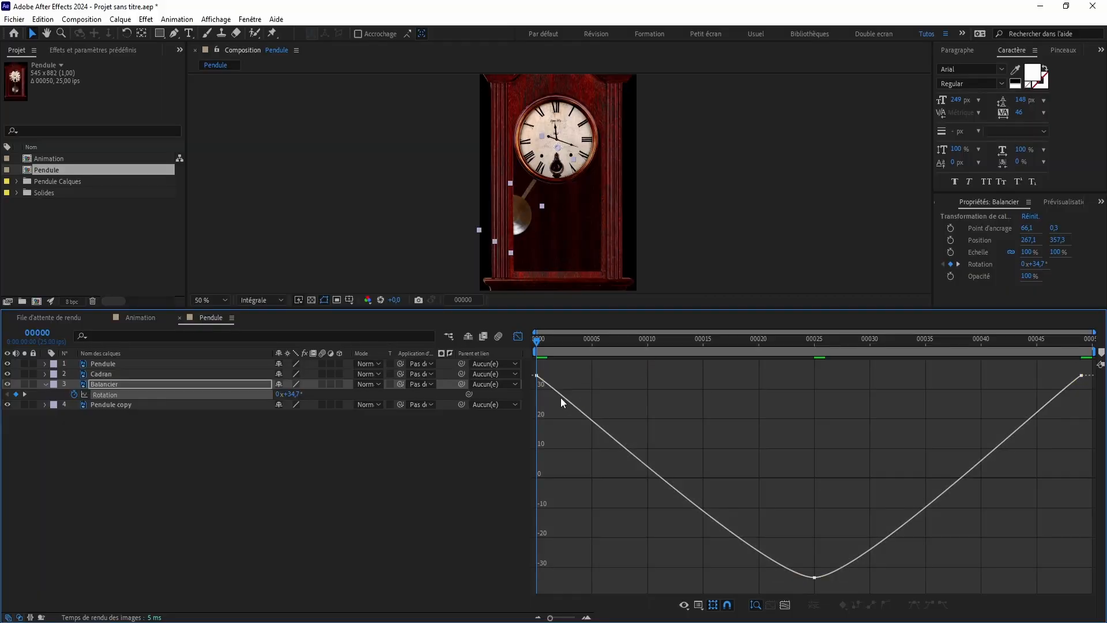
{"action": "left_click", "coordinate": [538, 376]}
{"action": "left_click_drag", "start_coordinate": [583, 411], "coordinate": [614, 377]}
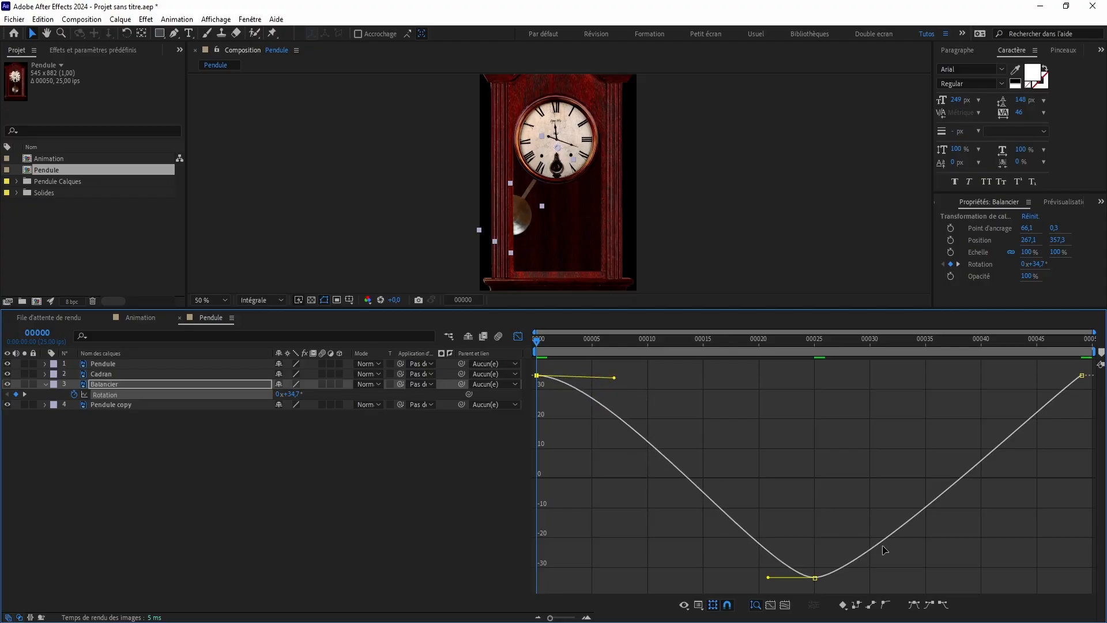
Lengthen the frame 0 rotation keyframe's outgoing Bézier handle to about frame 17, keeping it nearly horizontal
{"action": "mouse_move", "coordinate": [816, 578]}
{"action": "left_click", "coordinate": [1082, 375]}
{"action": "left_click", "coordinate": [537, 375]}
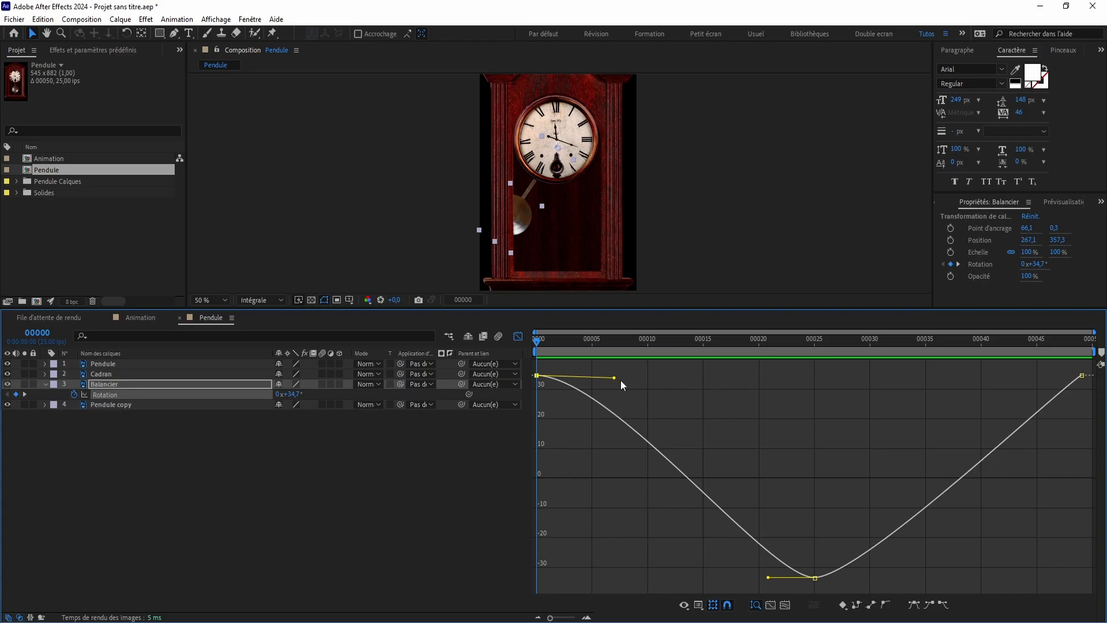
{"action": "left_click_drag", "start_coordinate": [614, 378], "coordinate": [603, 379]}
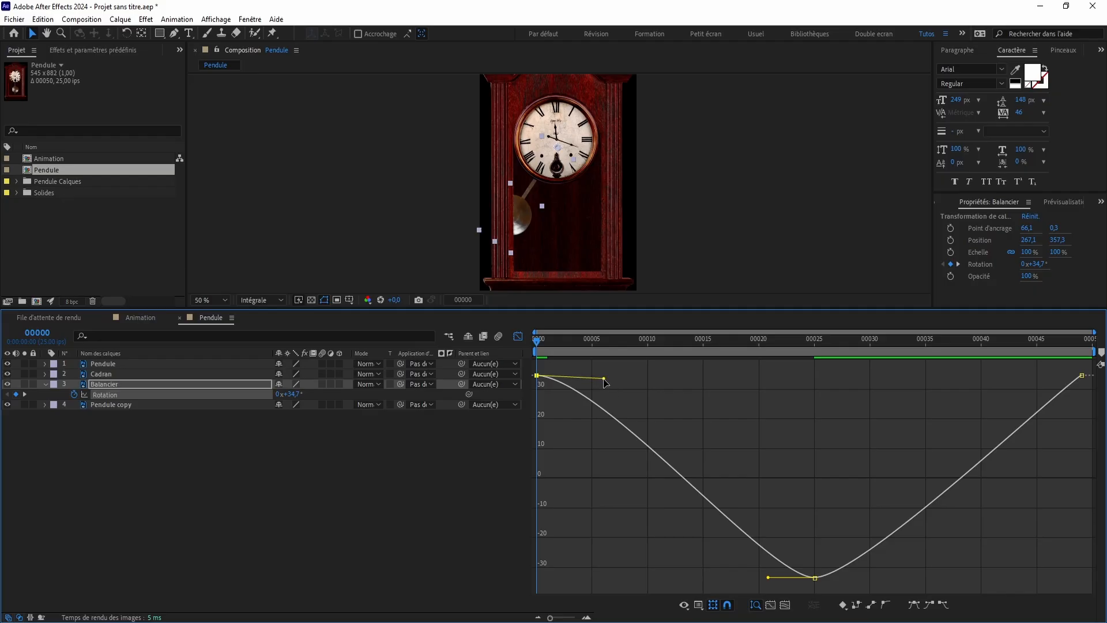
{"action": "left_click_drag", "start_coordinate": [603, 378], "coordinate": [608, 375]}
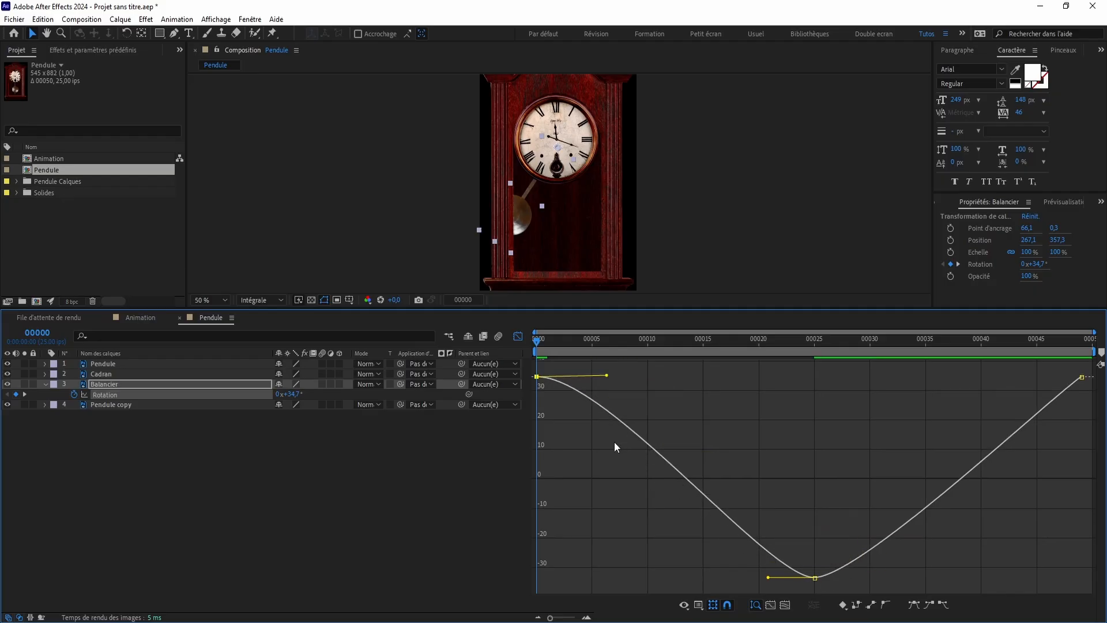
{"action": "left_click_drag", "start_coordinate": [607, 376], "coordinate": [890, 381]}
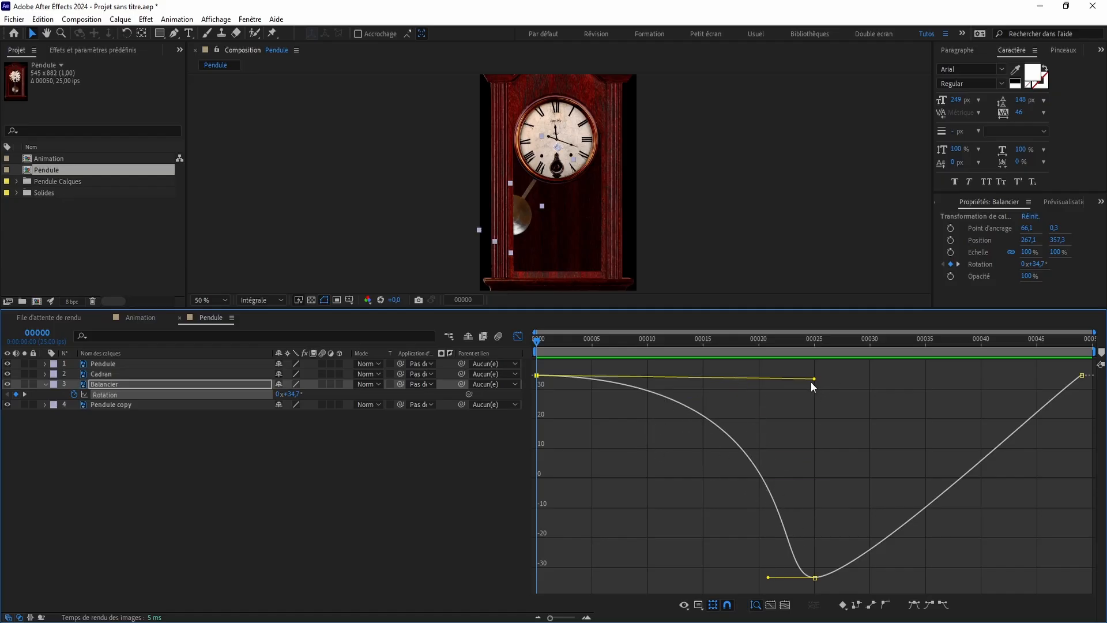
{"action": "left_click_drag", "start_coordinate": [811, 382], "coordinate": [731, 376]}
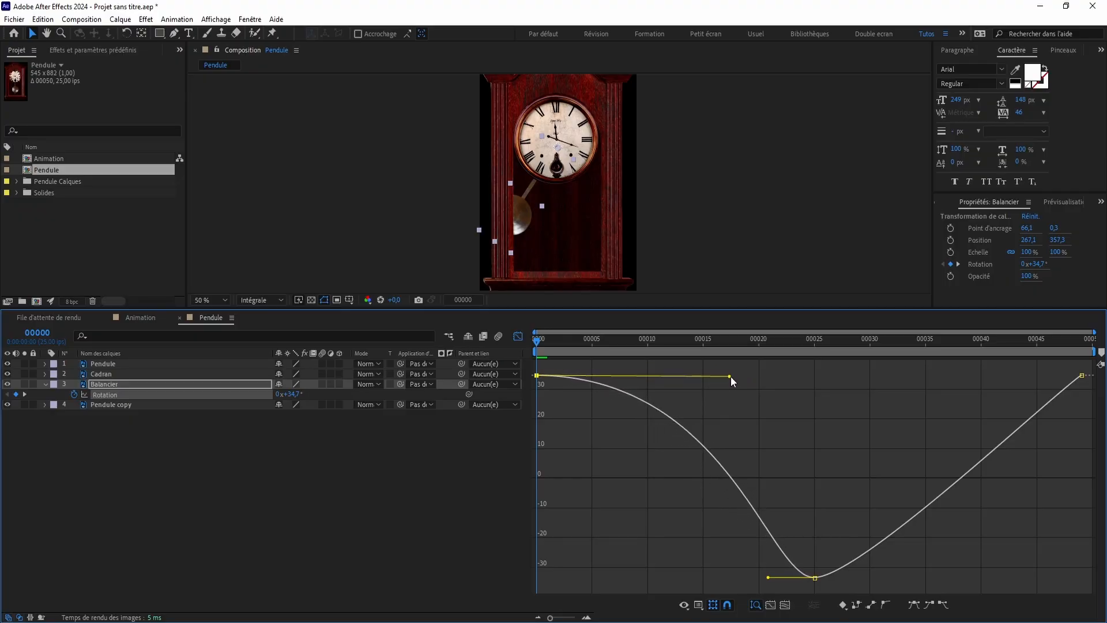
Extend the frame 25 keyframe's Bézier handles horizontally, the incoming one to about frame 8 and the outgoing one to about frame 42
{"action": "left_click", "coordinate": [816, 578]}
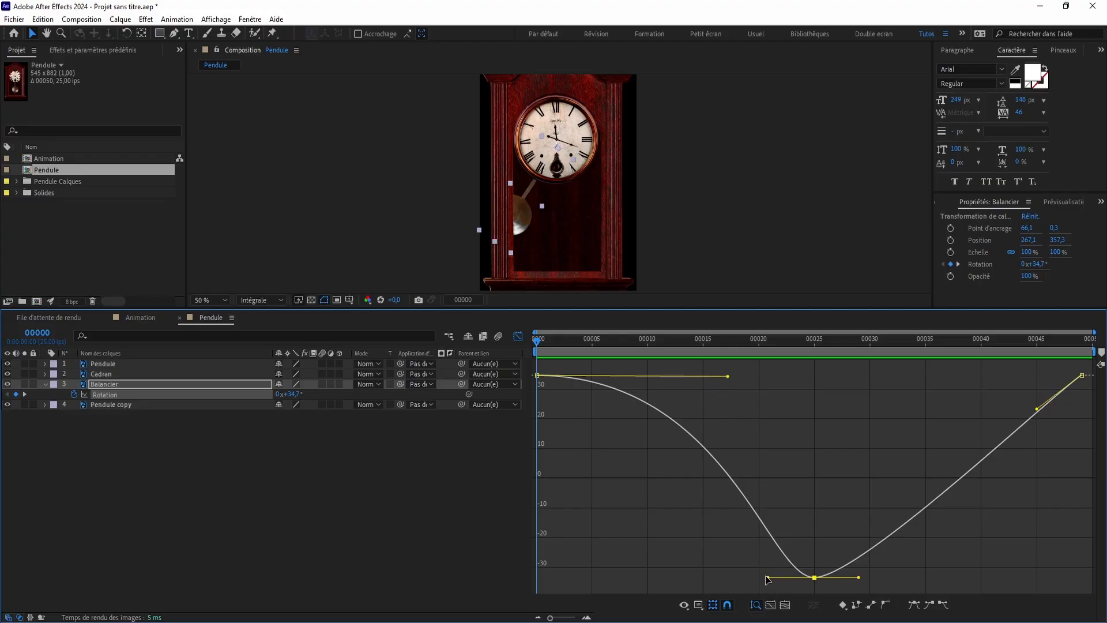
{"action": "left_click_drag", "start_coordinate": [768, 576], "coordinate": [628, 579]}
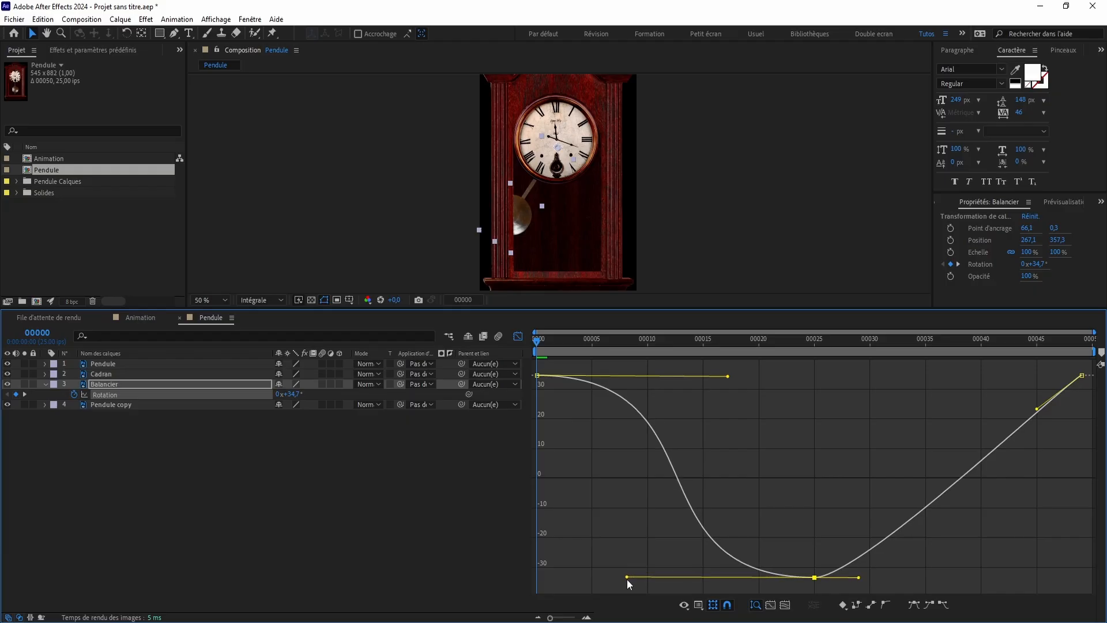
{"action": "left_click_drag", "start_coordinate": [859, 577], "coordinate": [1006, 576]}
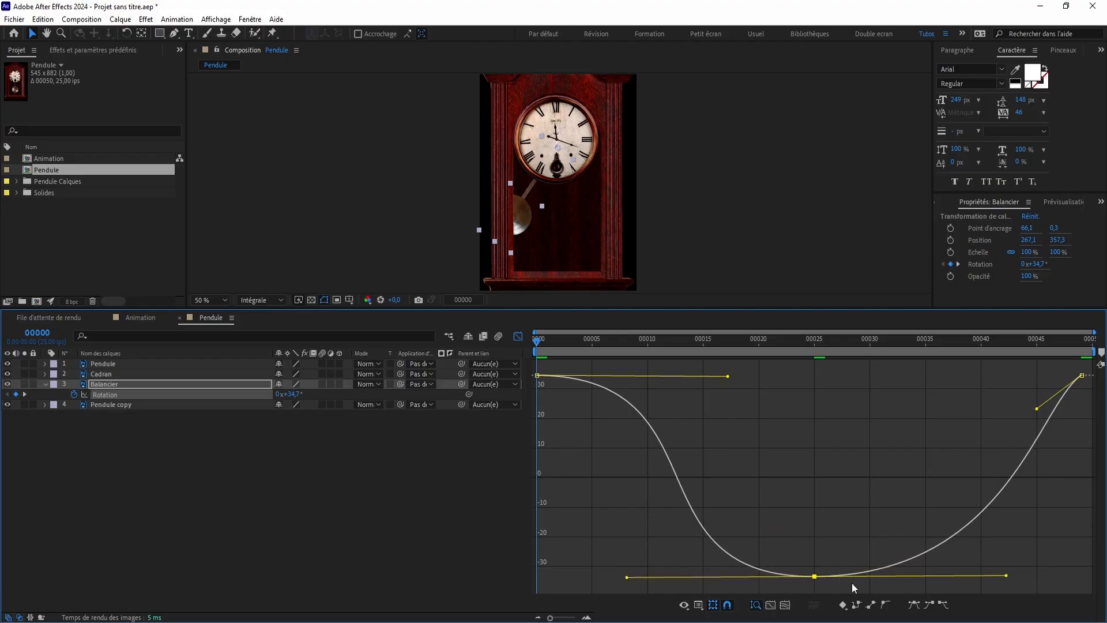
Flatten the last rotation keyframe's incoming Bézier handle, extending it to about frame 32, and preview the swing
{"action": "left_click", "coordinate": [1081, 376]}
{"action": "left_click_drag", "start_coordinate": [1036, 410], "coordinate": [891, 381]}
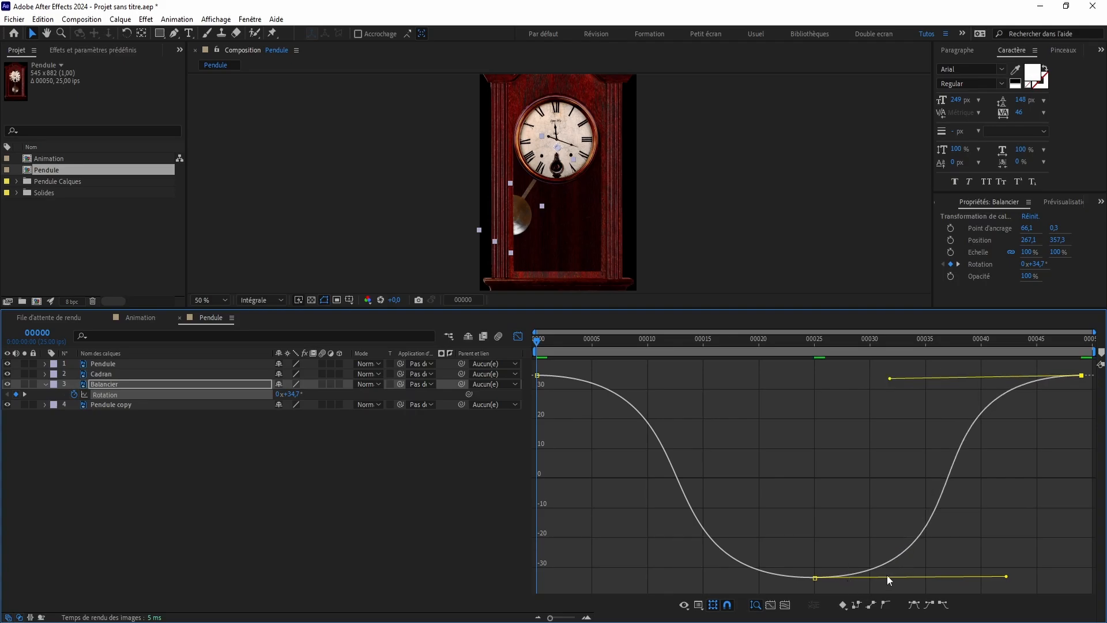
{"action": "left_click", "coordinate": [814, 577]}
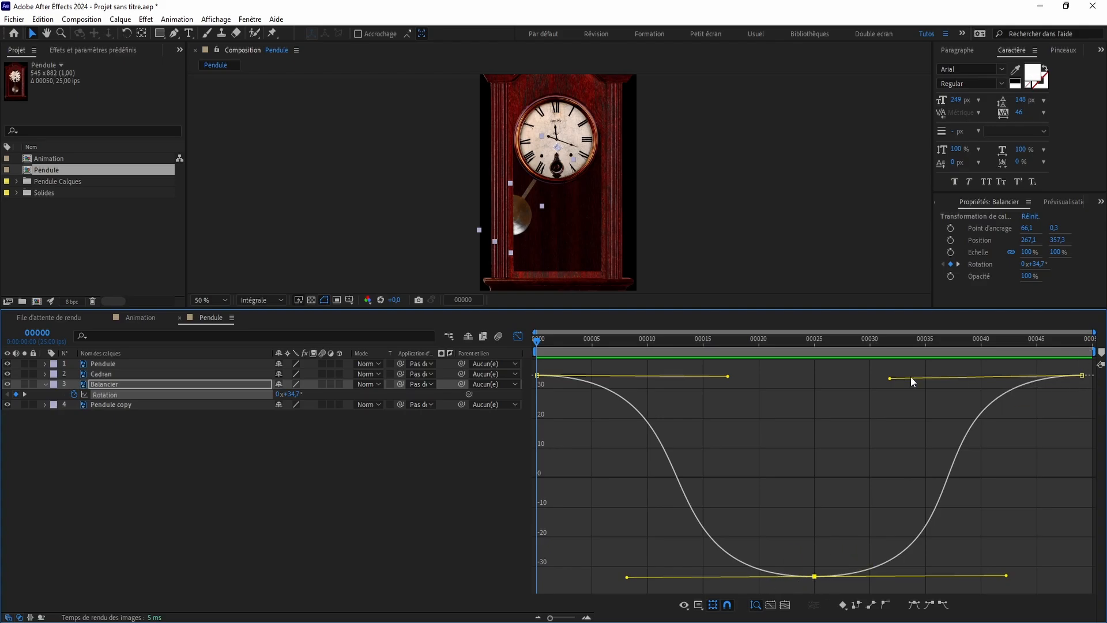
{"action": "key", "text": "space"}
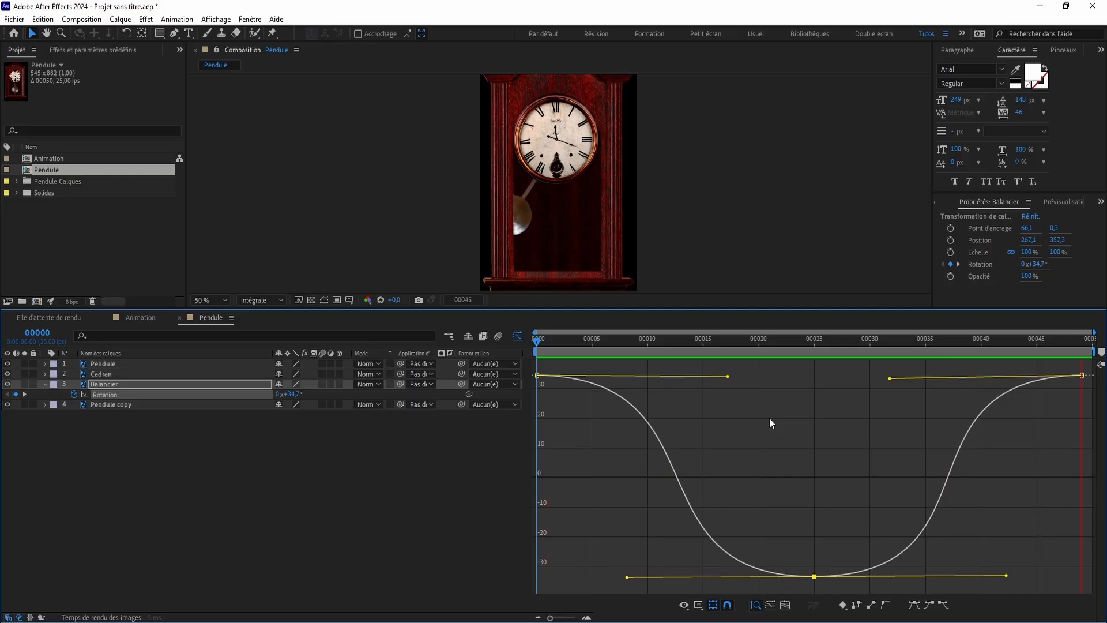
{"action": "key", "text": "space"}
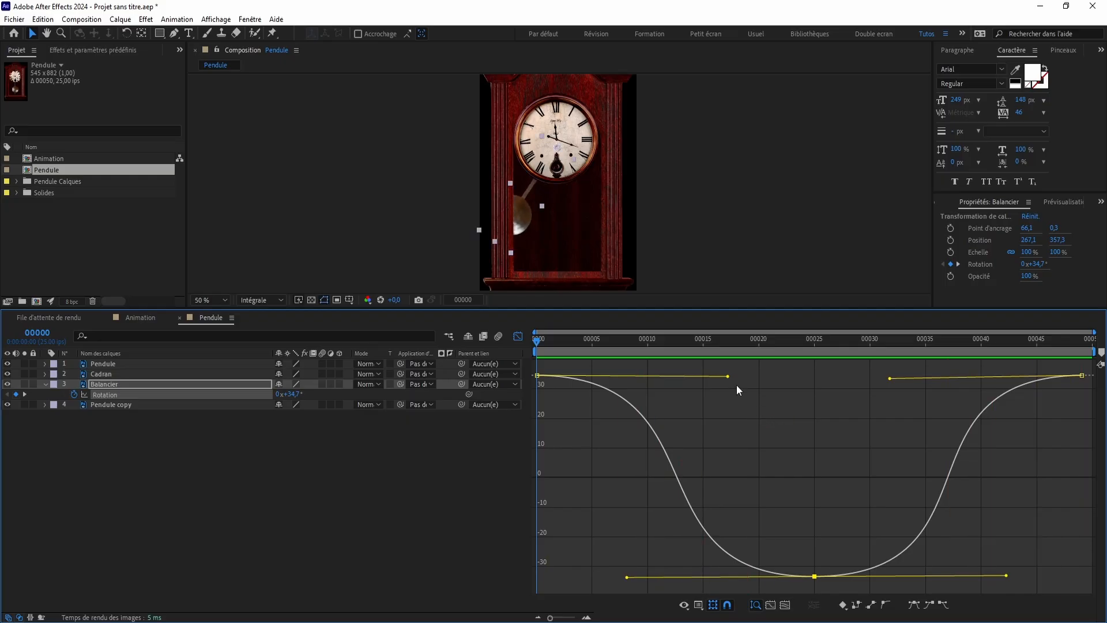
Shorten the outer keyframes' handles to about frames 10 and 40 and the middle keyframe's to about frames 15 and 35, and preview the swing
{"action": "left_click_drag", "start_coordinate": [728, 376], "coordinate": [648, 376]}
{"action": "left_click", "coordinate": [1082, 375]}
{"action": "left_click_drag", "start_coordinate": [887, 380], "coordinate": [978, 375]}
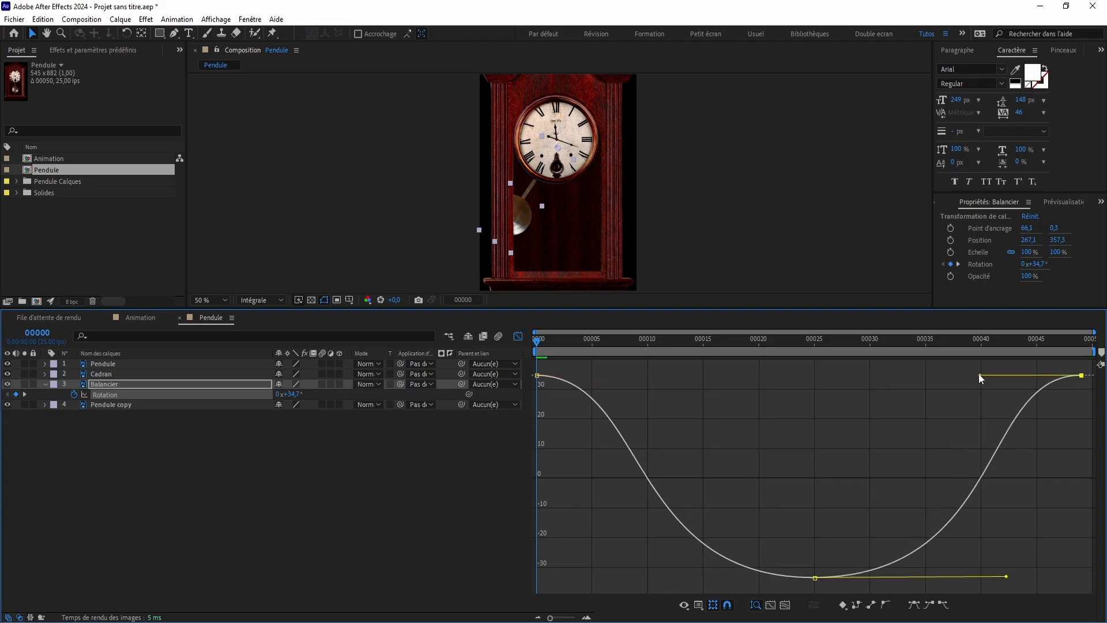
{"action": "left_click_drag", "start_coordinate": [1009, 579], "coordinate": [929, 577]}
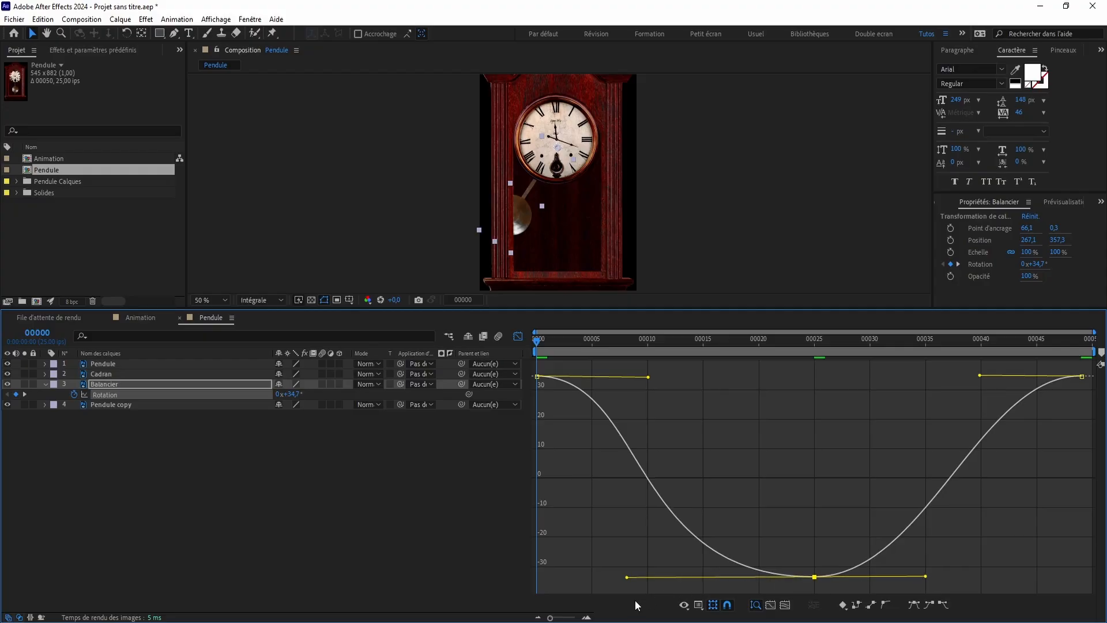
{"action": "left_click_drag", "start_coordinate": [627, 577], "coordinate": [703, 578]}
{"action": "key", "text": "space"}
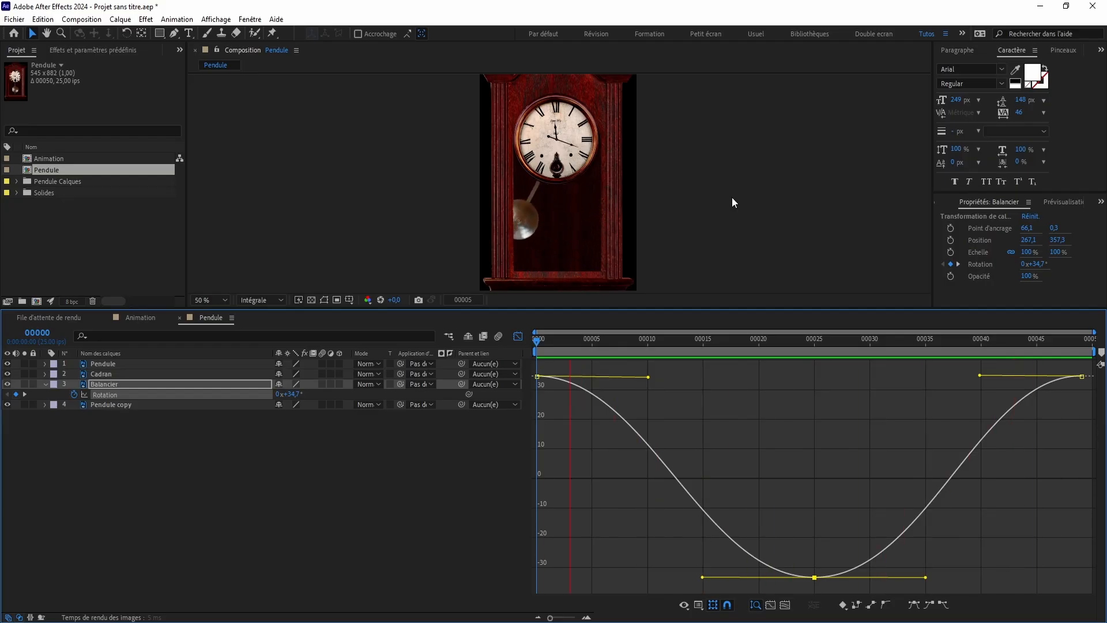
{"action": "key", "text": "space"}
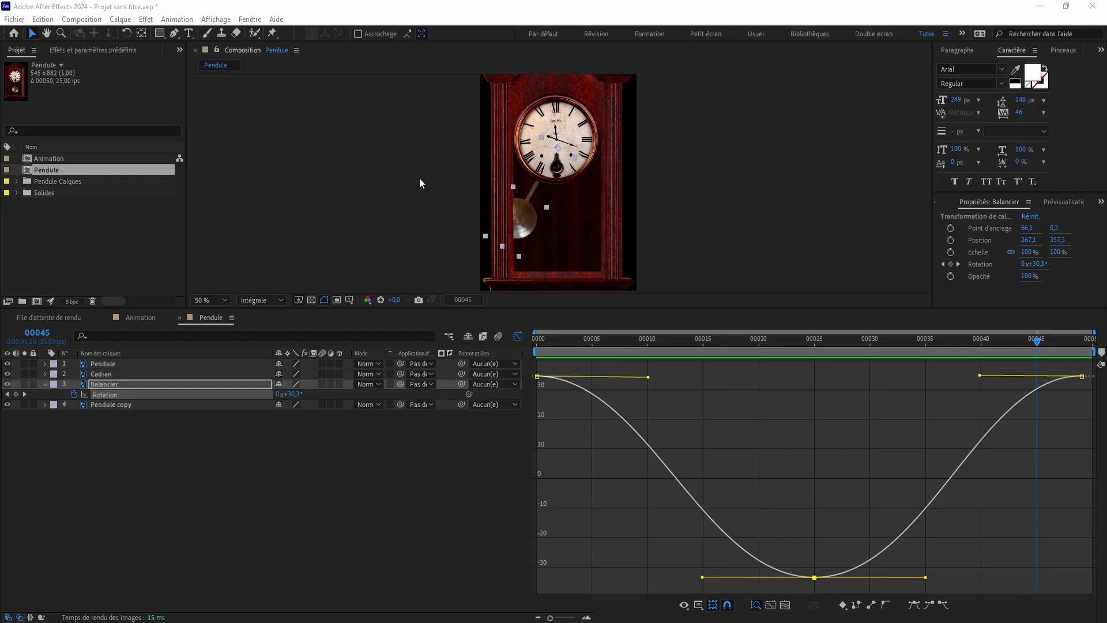
Leave the Graph Editor and set the temporal interpolation of all three Balancier rotation keyframes to Linéaire
{"action": "left_click", "coordinate": [520, 337]}
{"action": "left_click", "coordinate": [107, 393]}
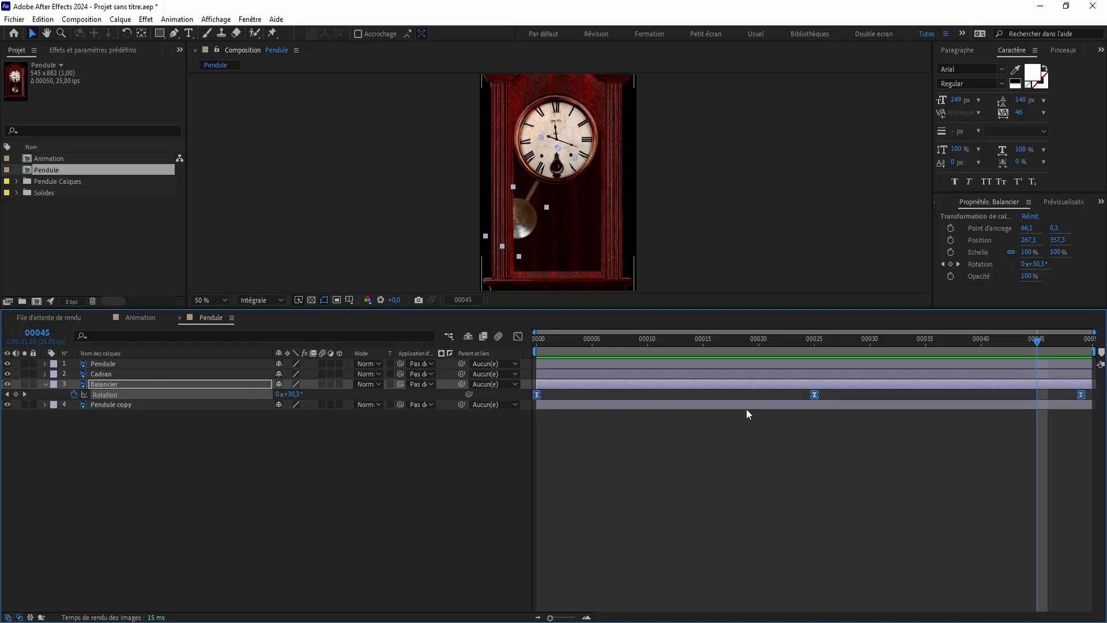
{"action": "right_click", "coordinate": [537, 395]}
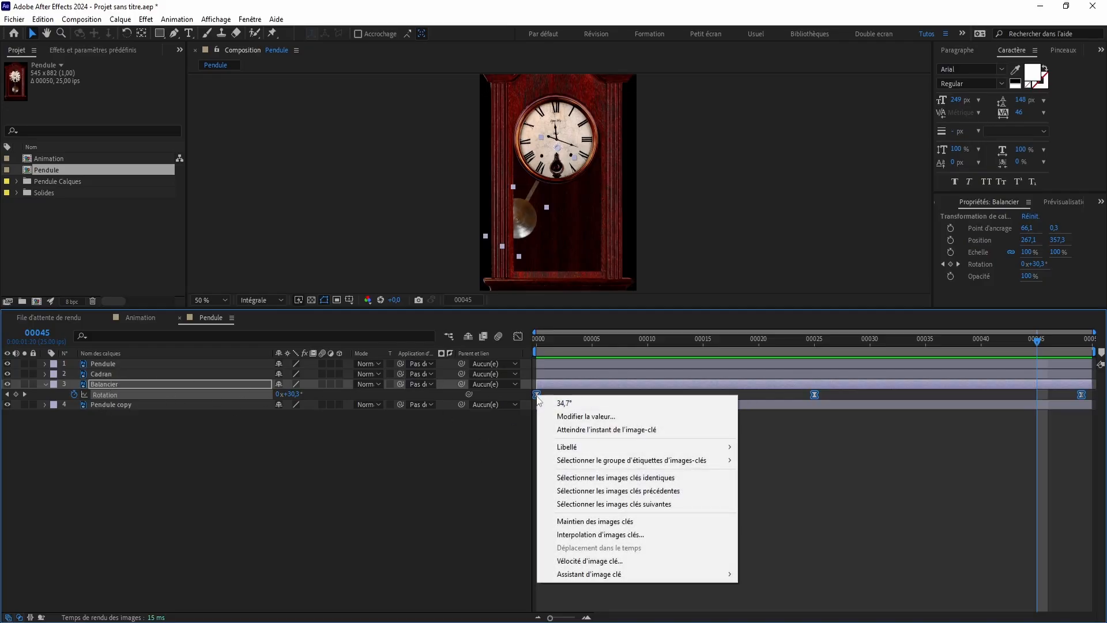
{"action": "left_click", "coordinate": [637, 536]}
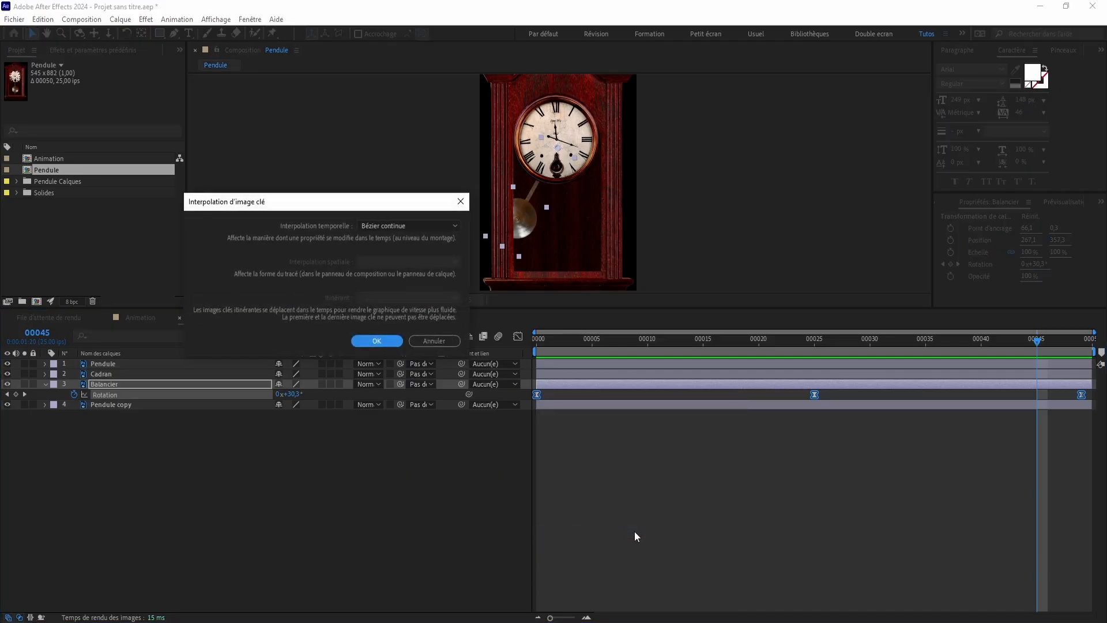
{"action": "left_click", "coordinate": [387, 226]}
{"action": "left_click", "coordinate": [382, 254]}
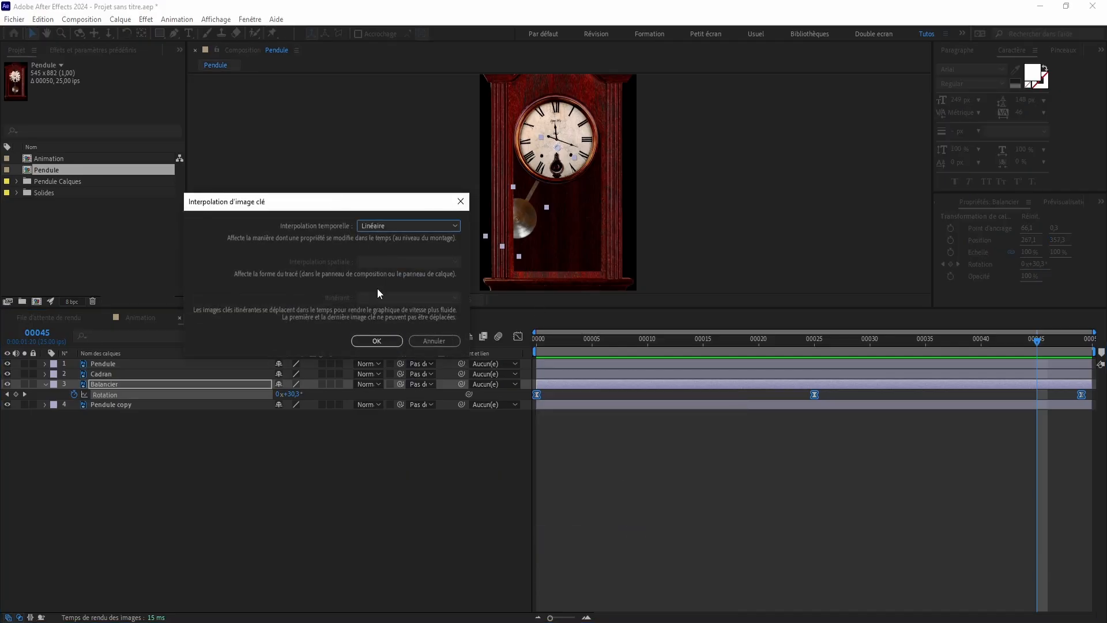
{"action": "left_click", "coordinate": [388, 342]}
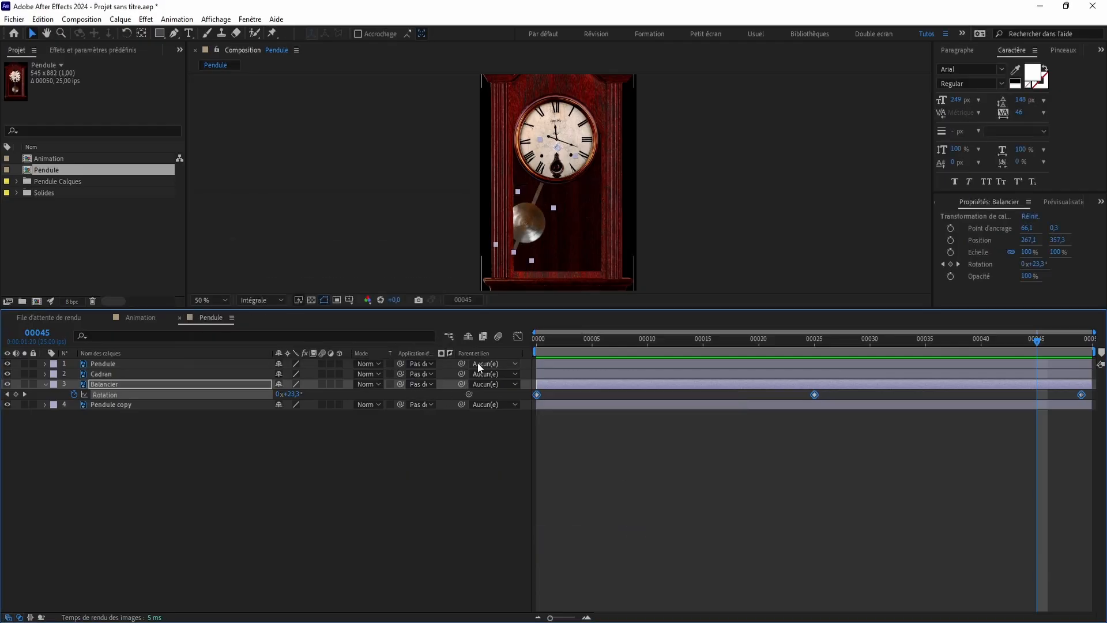
Preview the linear pendulum swing from the start, deselect the keyframes and return to frame 0
{"action": "left_click_drag", "start_coordinate": [554, 346], "coordinate": [417, 347]}
{"action": "key", "text": "space"}
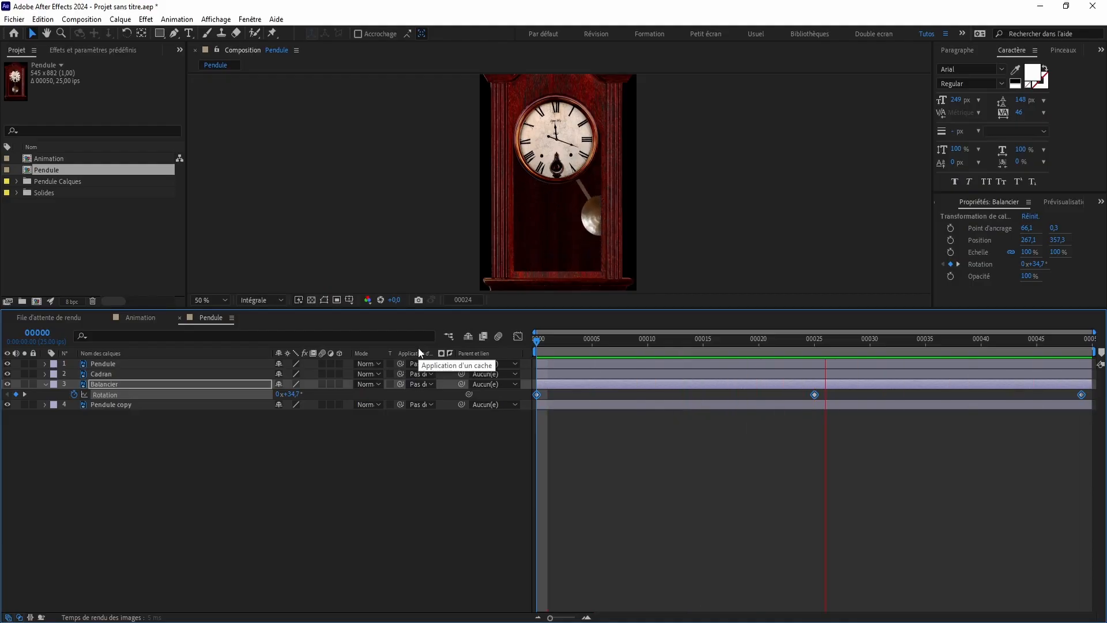
{"action": "left_click", "coordinate": [617, 450]}
{"action": "key", "text": "space"}
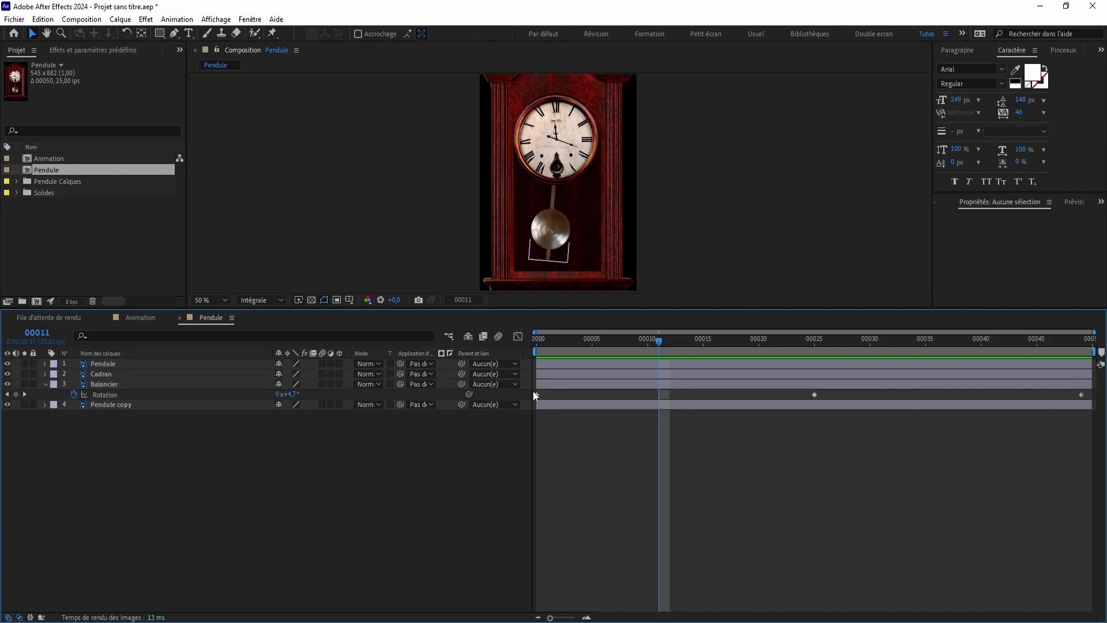
{"action": "key", "text": "Home"}
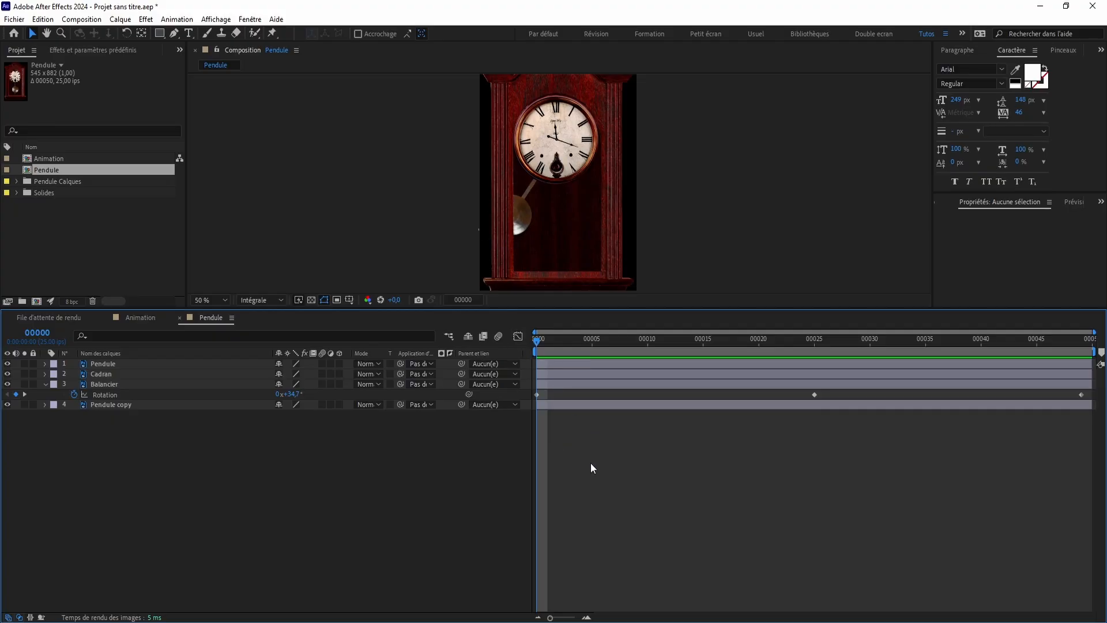
Open the keyframe velocity settings of Balancier's first Rotation keyframe and examine its incoming and outgoing speed and influence
{"action": "left_click", "coordinate": [535, 393]}
{"action": "right_click", "coordinate": [535, 394]}
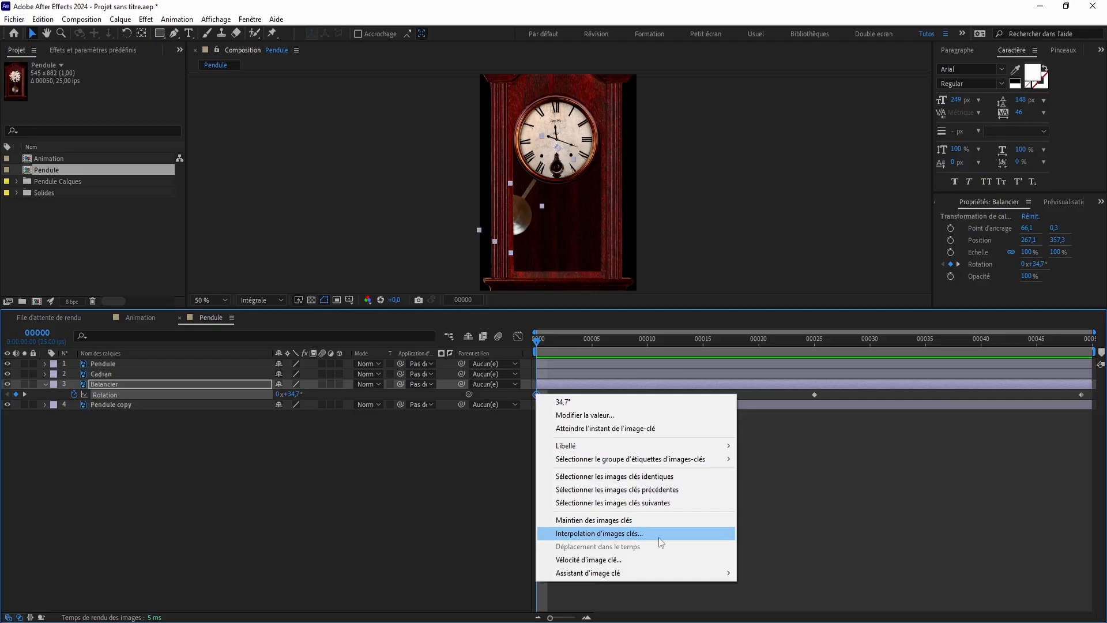
{"action": "left_click", "coordinate": [600, 561]}
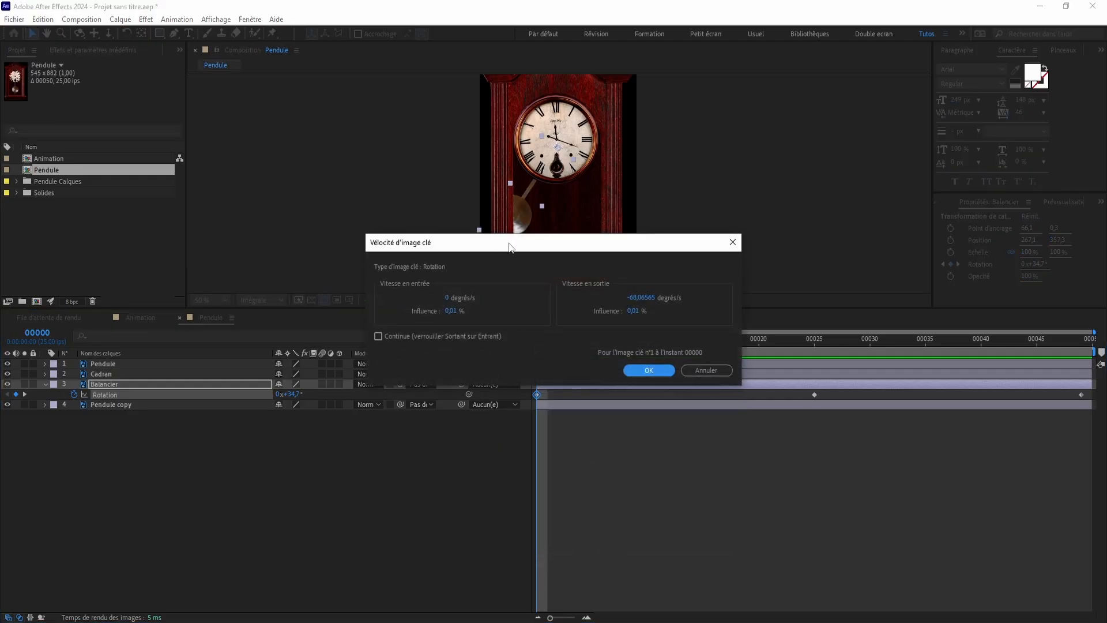
{"action": "left_click_drag", "start_coordinate": [474, 243], "coordinate": [534, 284]}
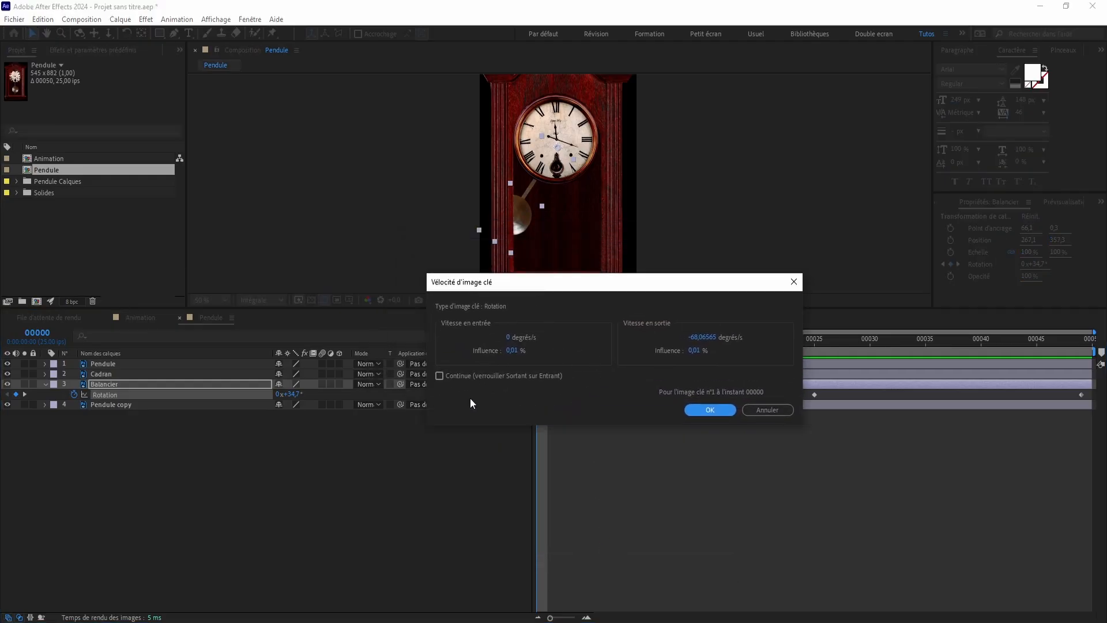
{"action": "left_click_drag", "start_coordinate": [585, 286], "coordinate": [554, 117]}
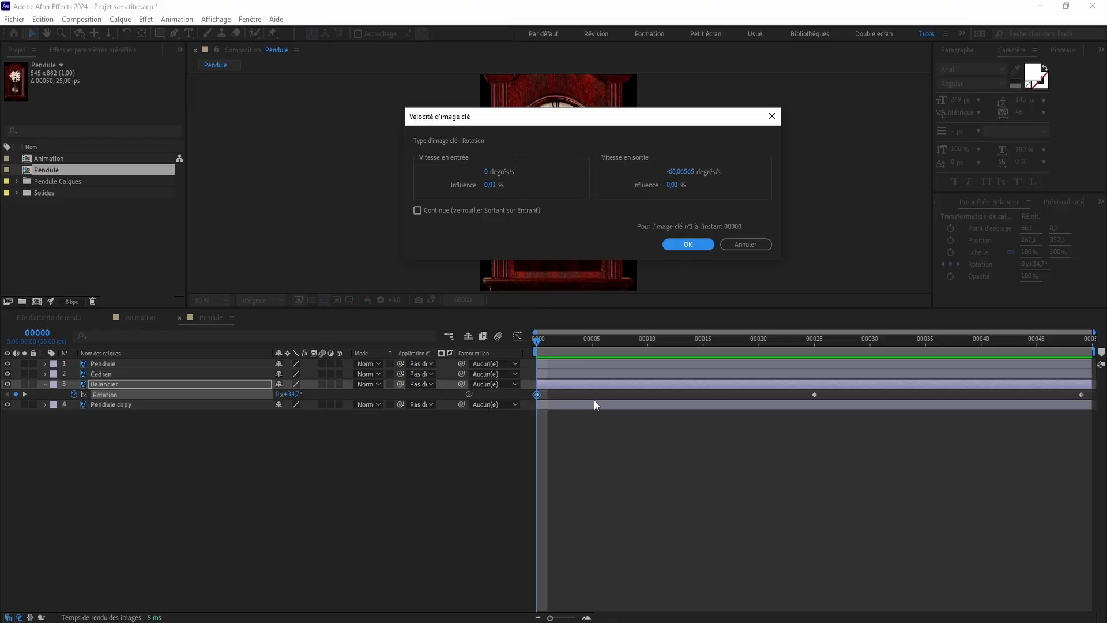
{"action": "left_click_drag", "start_coordinate": [494, 127], "coordinate": [499, 149]}
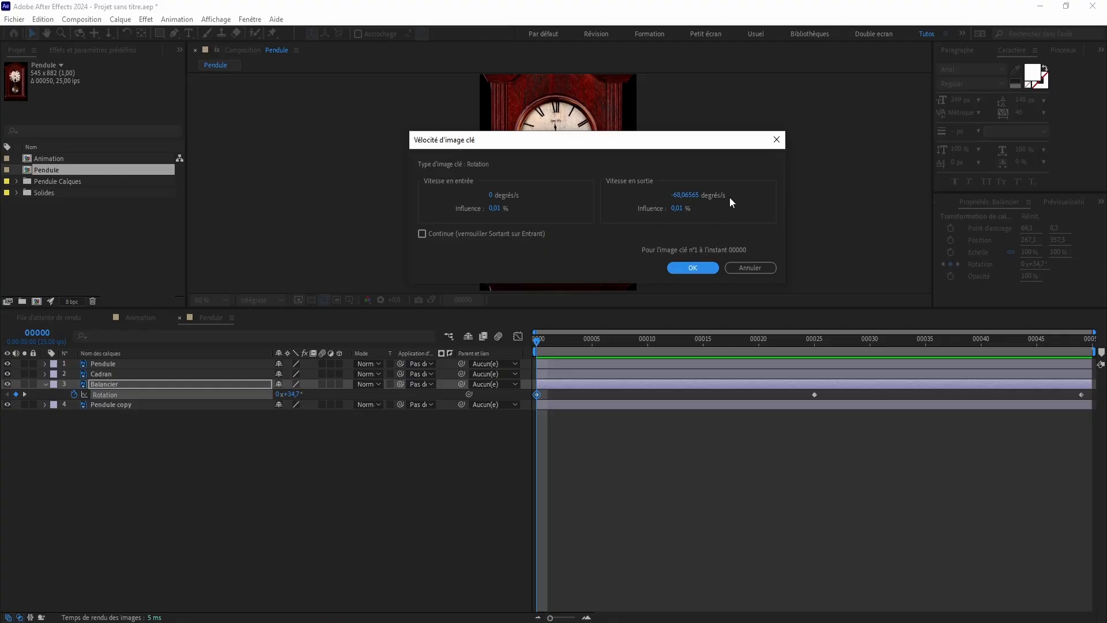
{"action": "left_click_drag", "start_coordinate": [622, 139], "coordinate": [606, 156]}
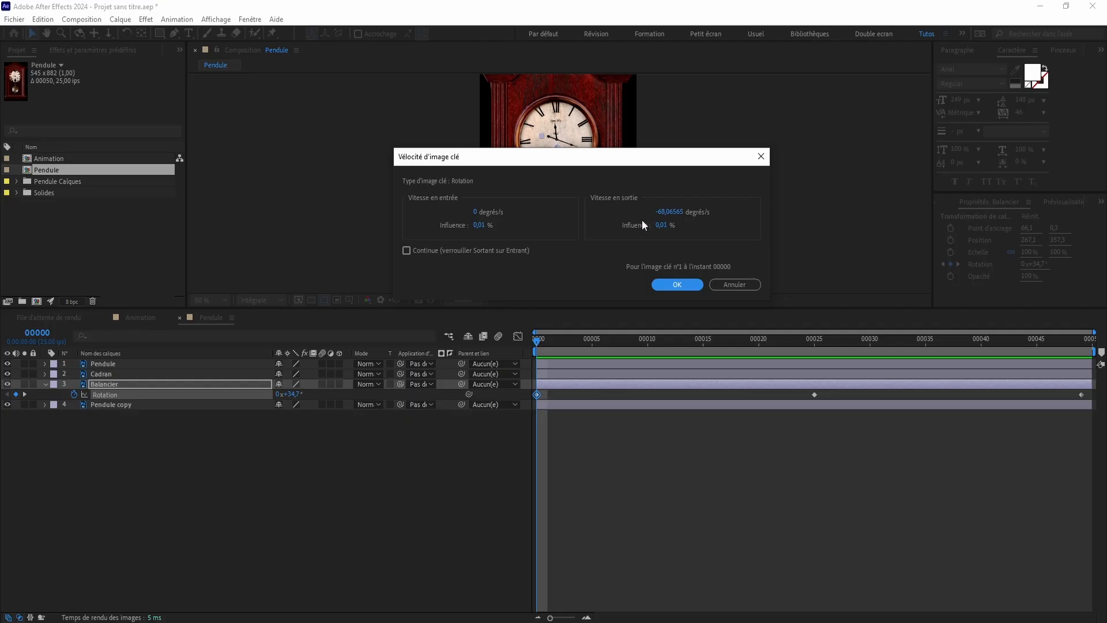
{"action": "left_click_drag", "start_coordinate": [628, 165], "coordinate": [597, 197]}
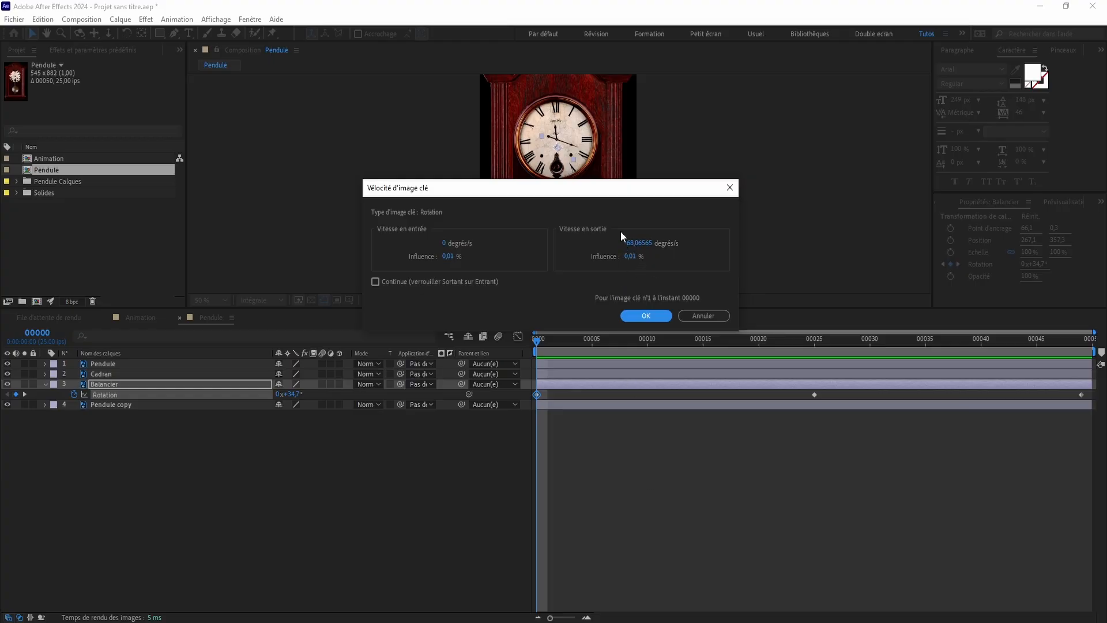
{"action": "left_click_drag", "start_coordinate": [575, 200], "coordinate": [531, 185]}
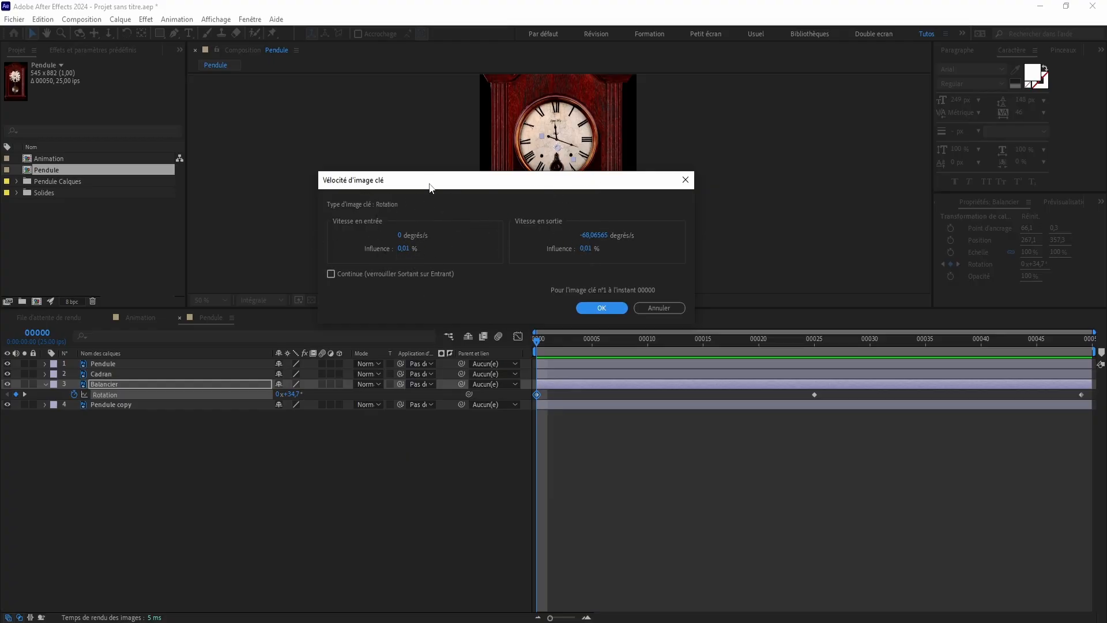
{"action": "left_click_drag", "start_coordinate": [430, 185], "coordinate": [488, 179]}
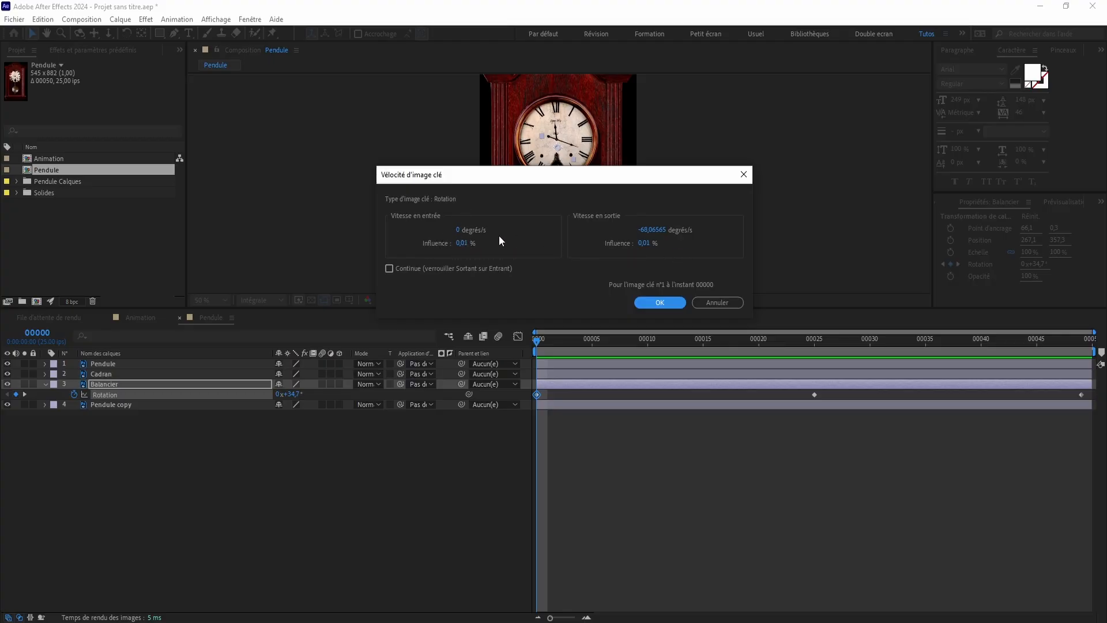
{"action": "left_click_drag", "start_coordinate": [516, 179], "coordinate": [501, 210]}
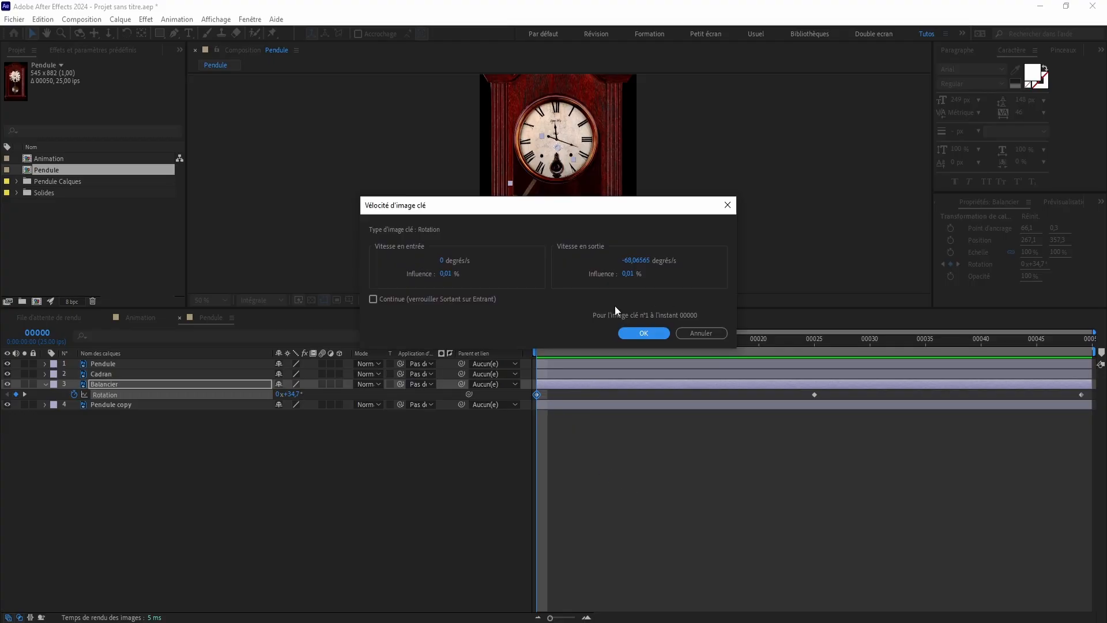
Set the first Rotation keyframe's incoming and outgoing influence to 40 % and its outgoing speed to -20 degrés/s
{"action": "left_click", "coordinate": [447, 274]}
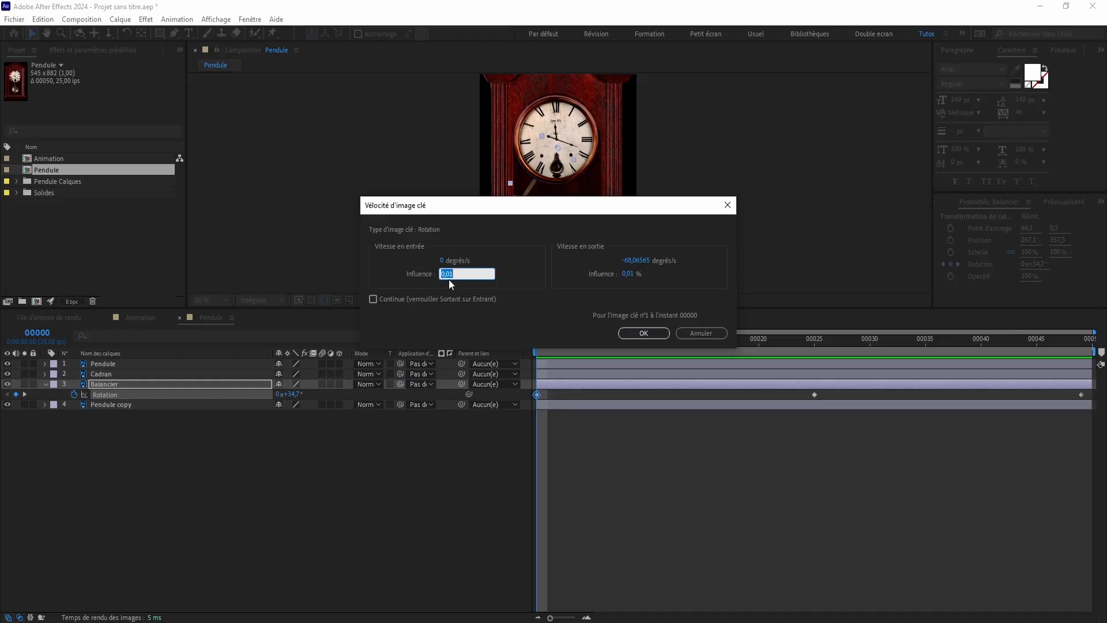
{"action": "type", "text": "40"}
{"action": "left_click", "coordinate": [628, 274]}
{"action": "type", "text": "40"}
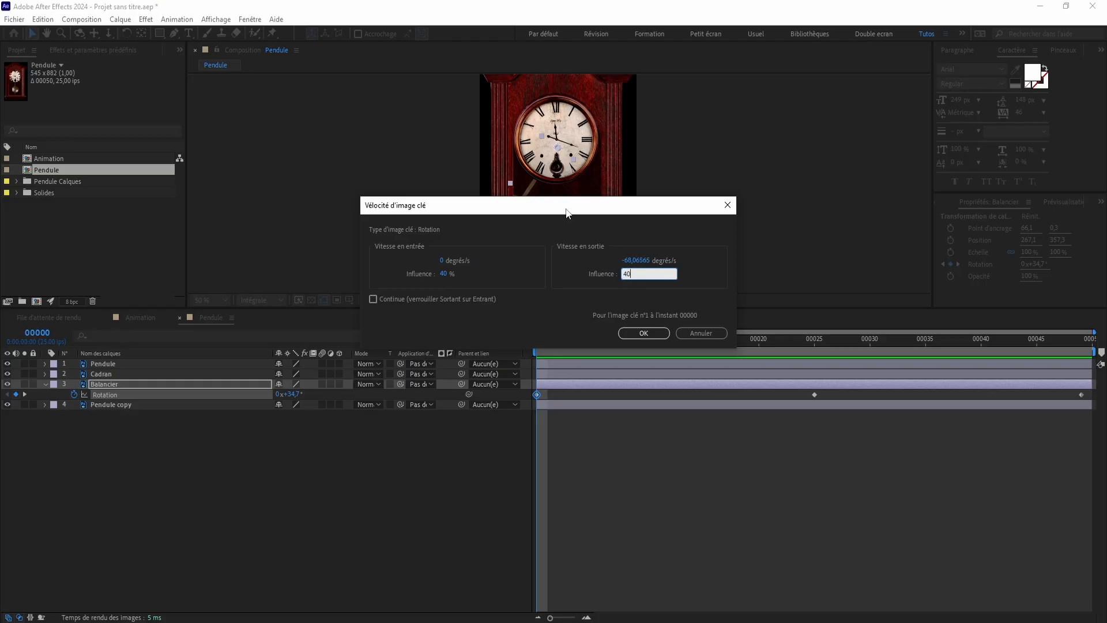
{"action": "left_click_drag", "start_coordinate": [590, 209], "coordinate": [554, 208]}
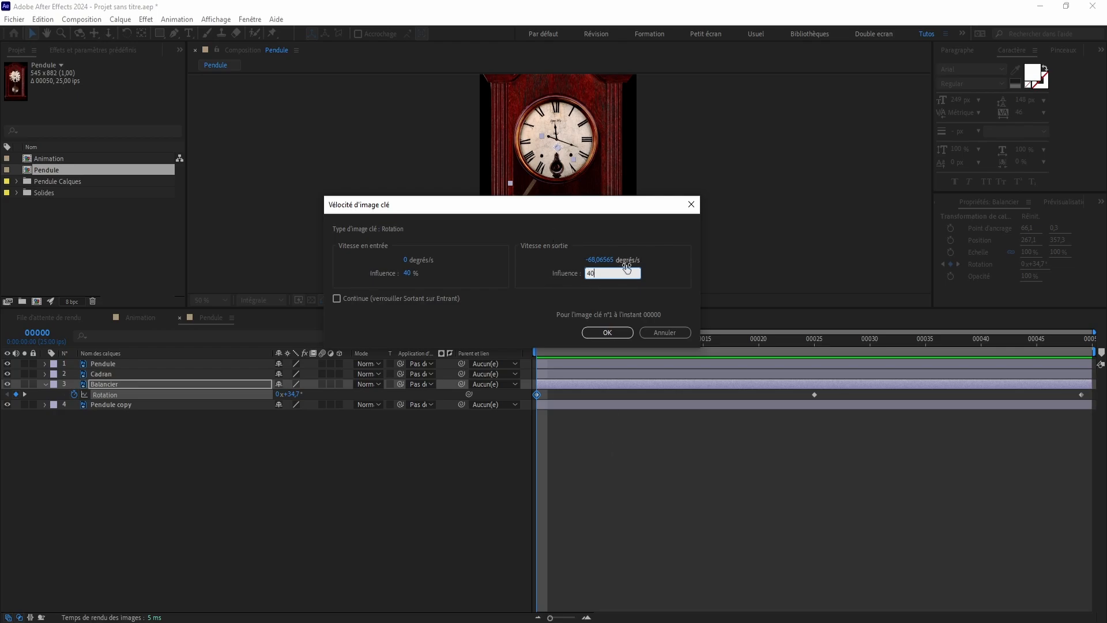
{"action": "left_click_drag", "start_coordinate": [541, 208], "coordinate": [536, 256]}
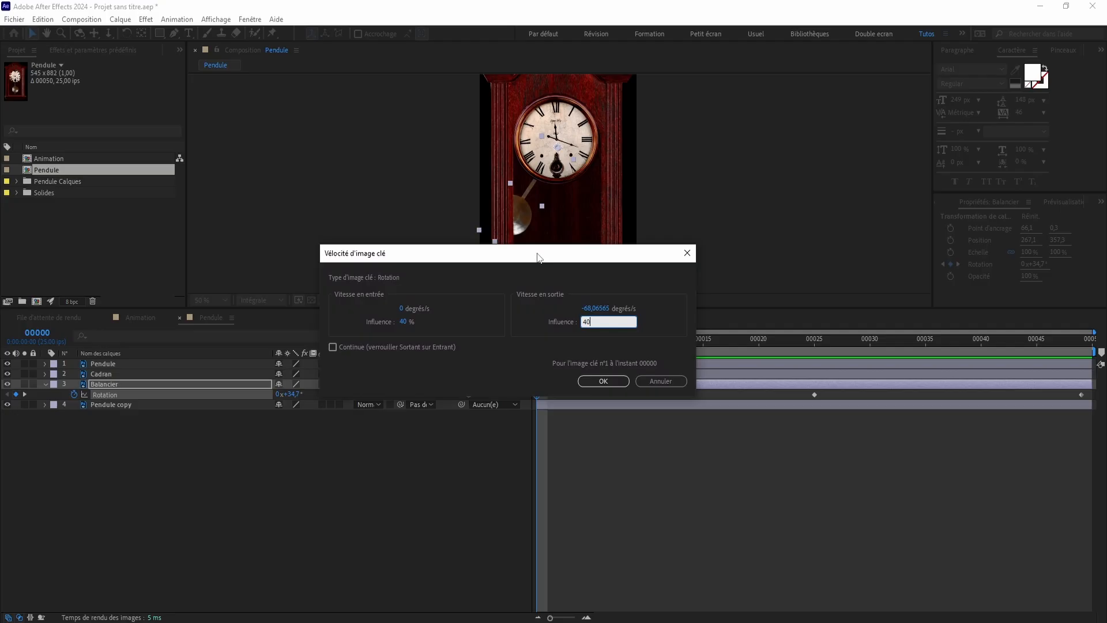
{"action": "left_click", "coordinate": [588, 310]}
{"action": "type", "text": "-20"}
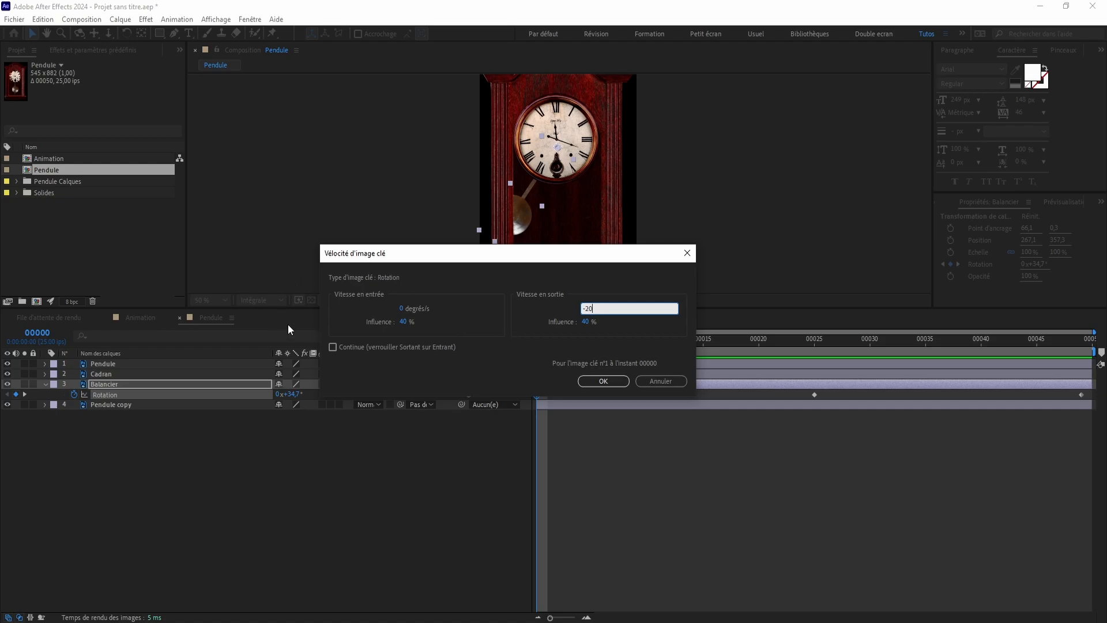
{"action": "left_click", "coordinate": [603, 382]}
Set the incoming and outgoing velocity influence of the middle Rotation keyframe at frame 25 to 40 %
{"action": "right_click", "coordinate": [814, 396]}
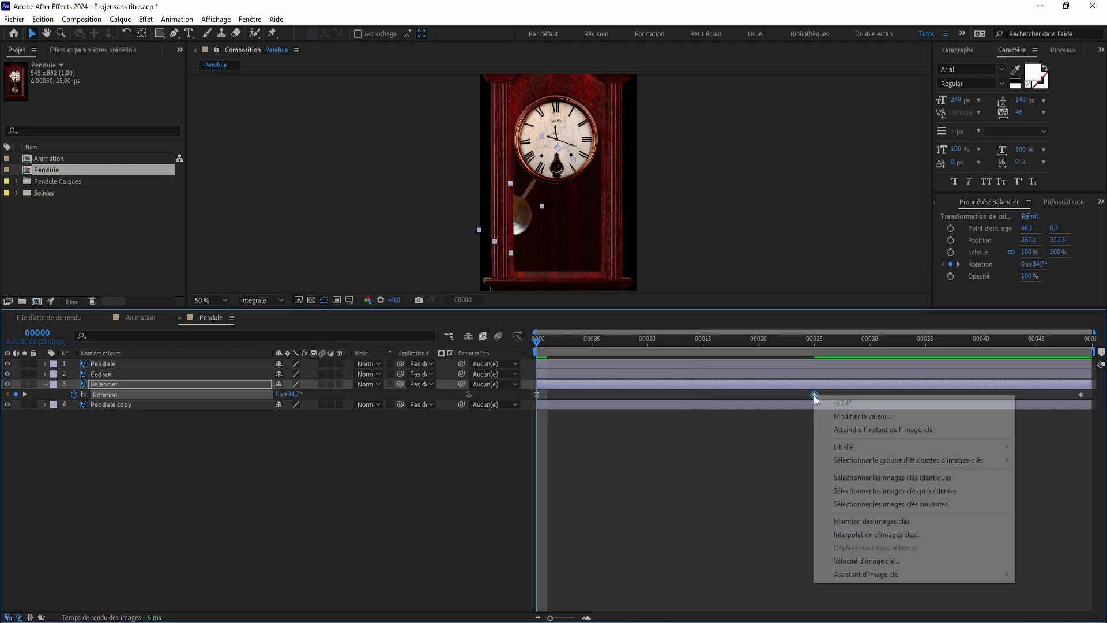
{"action": "left_click", "coordinate": [860, 560]}
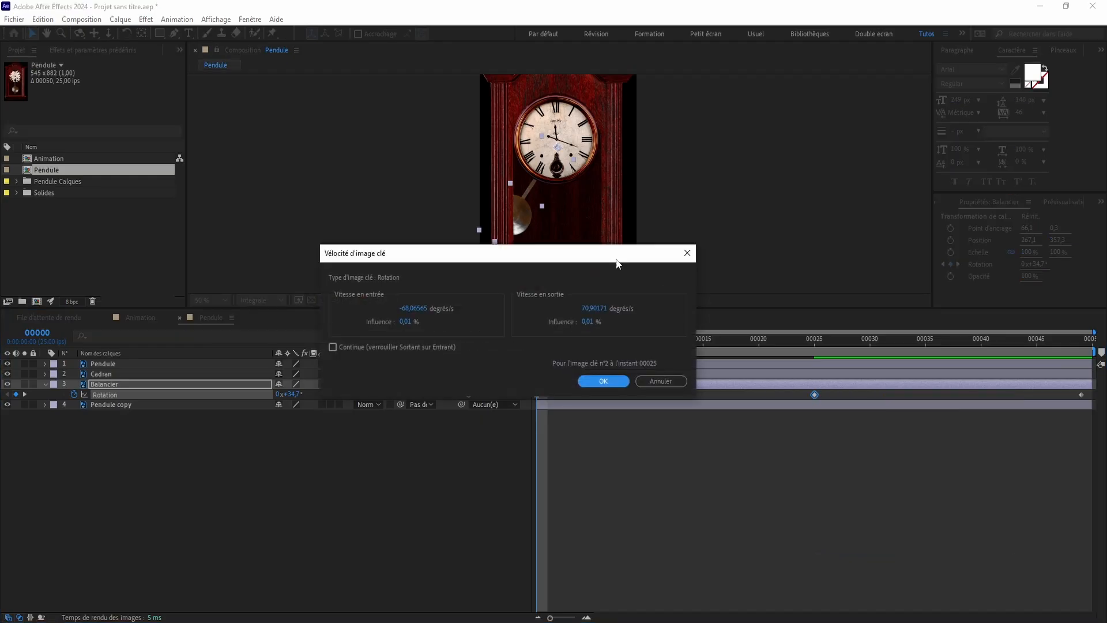
{"action": "left_click", "coordinate": [404, 321]}
{"action": "key", "text": "BackSpace"}
{"action": "type", "text": "40"}
{"action": "left_click", "coordinate": [588, 322]}
{"action": "type", "text": "40"}
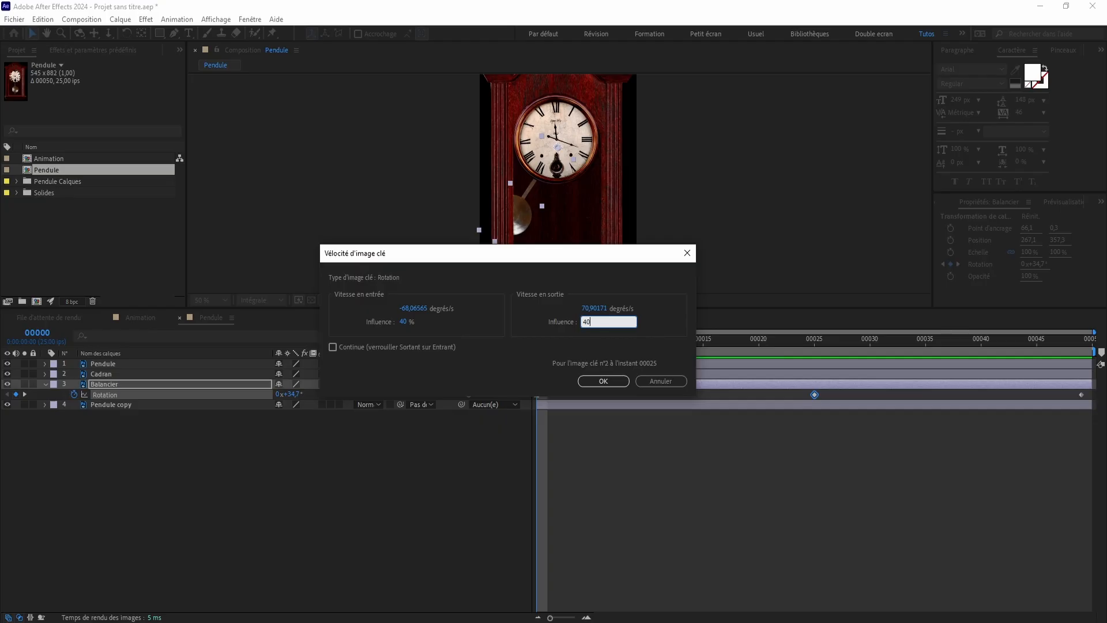
{"action": "left_click", "coordinate": [433, 324]}
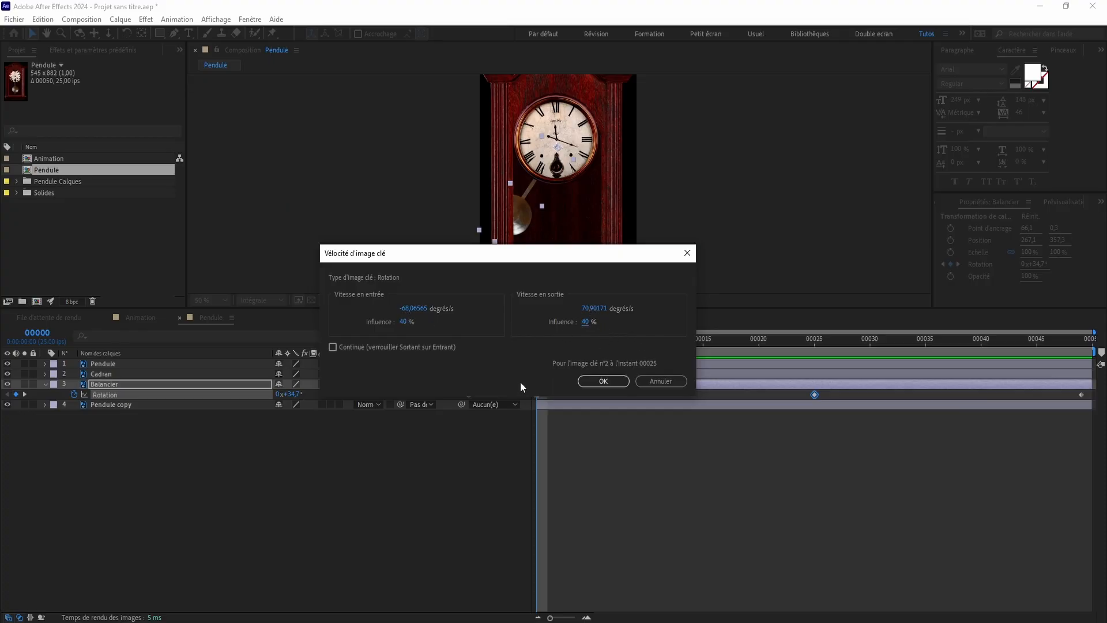
Set the middle Rotation keyframe's incoming speed to -20 degrés/s and its outgoing speed to 20 degrés/s
{"action": "left_click", "coordinate": [411, 309]}
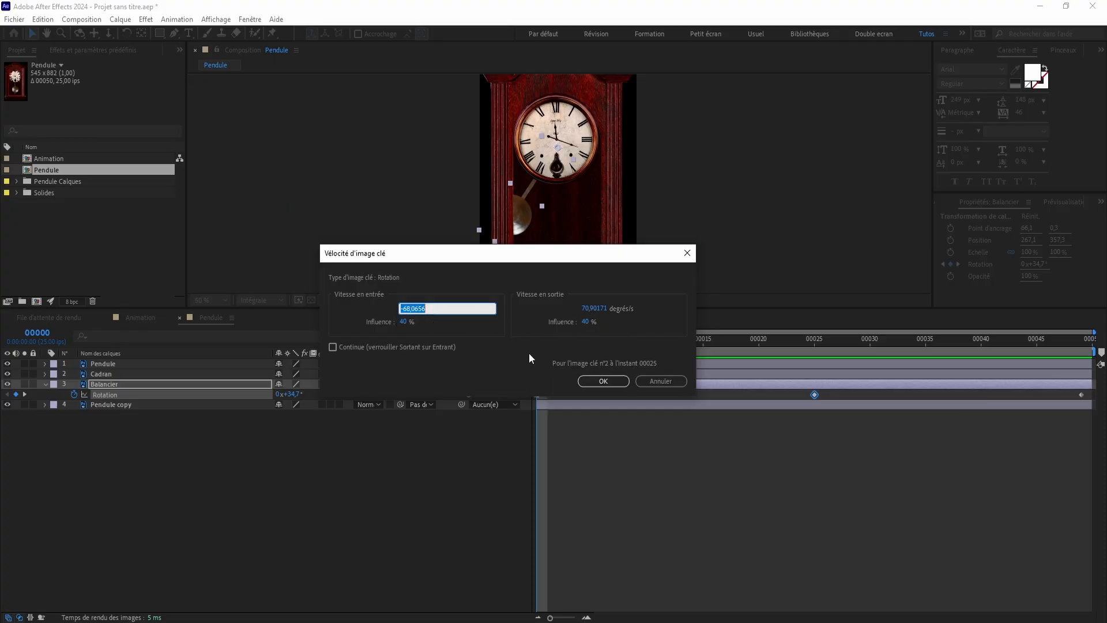
{"action": "type", "text": "-20"}
{"action": "left_click", "coordinate": [591, 309]}
{"action": "type", "text": "20"}
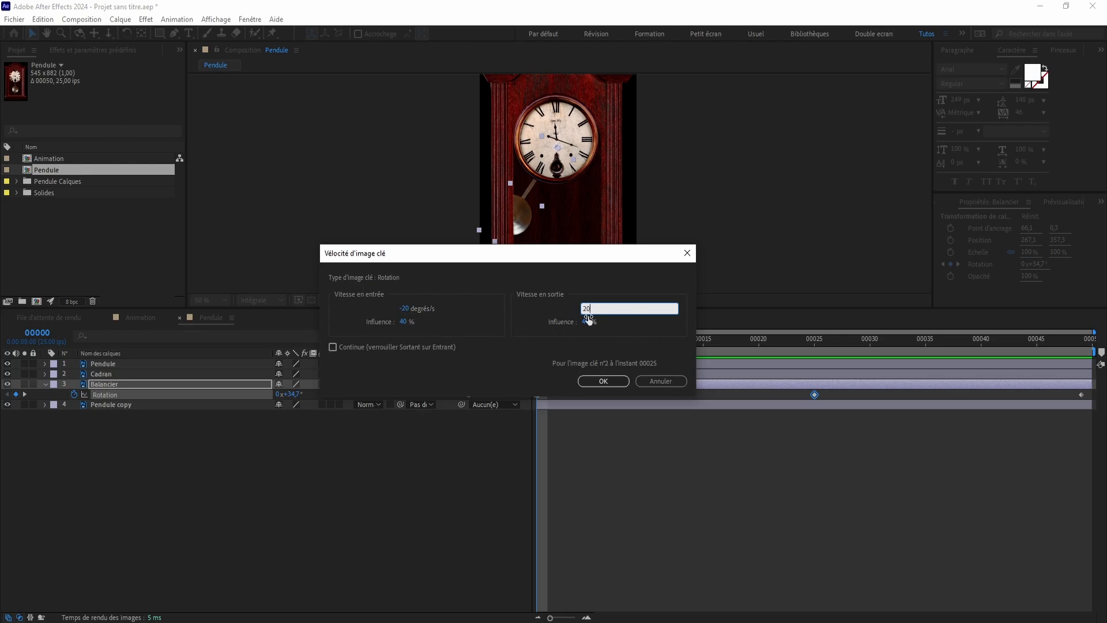
{"action": "left_click", "coordinate": [605, 384]}
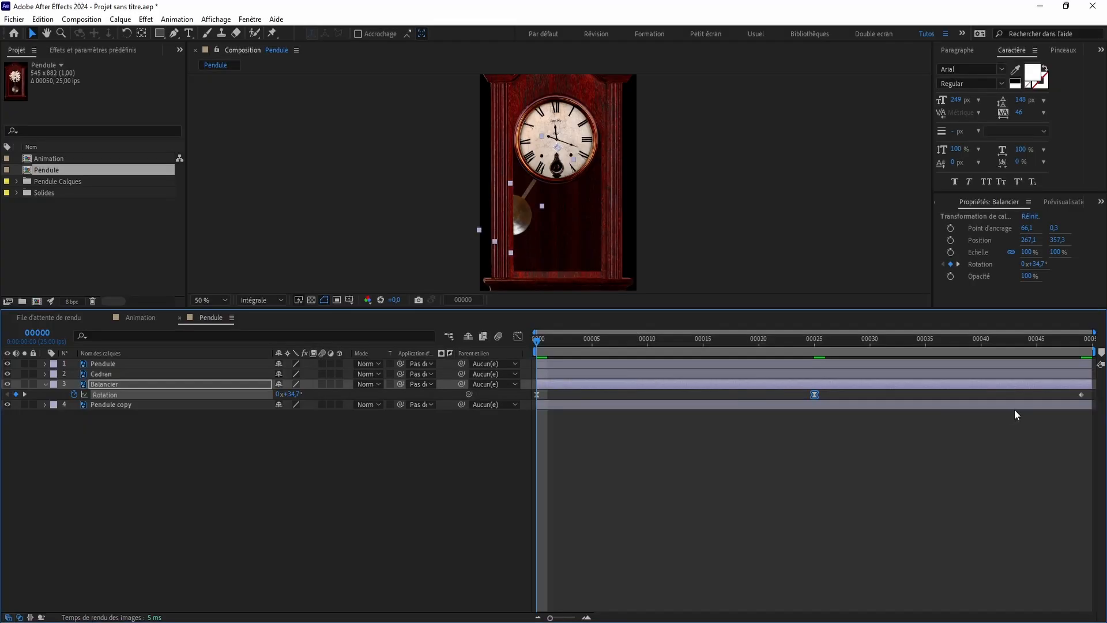
Give the last Rotation keyframe 40 % influence on both sides and an incoming speed of 20 degrés/s, and preview the swing
{"action": "right_click", "coordinate": [1082, 395]}
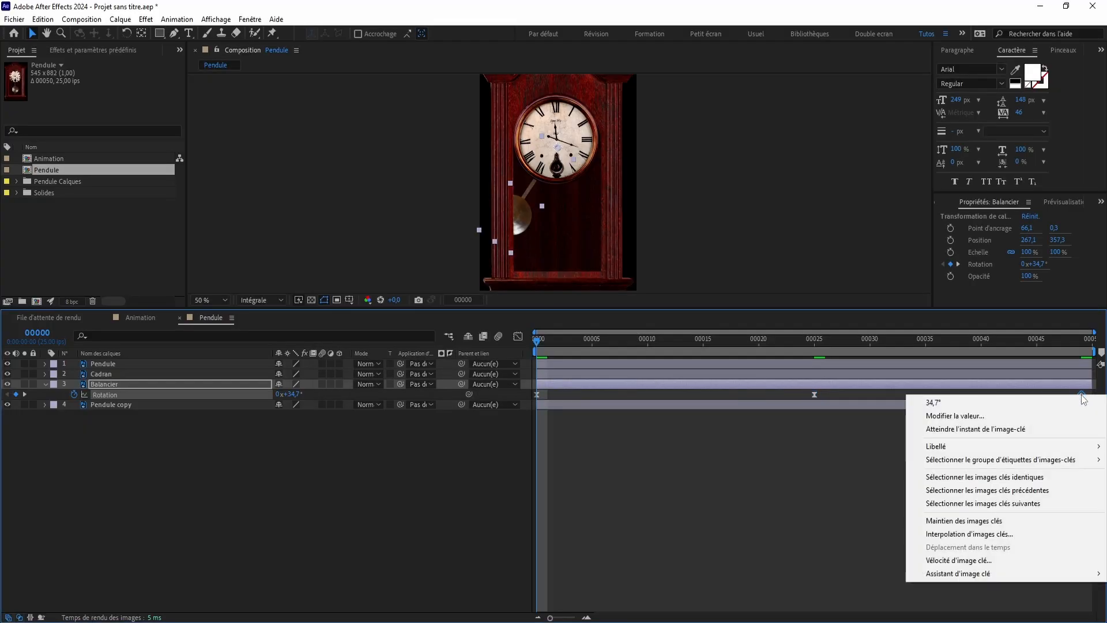
{"action": "left_click", "coordinate": [949, 561]}
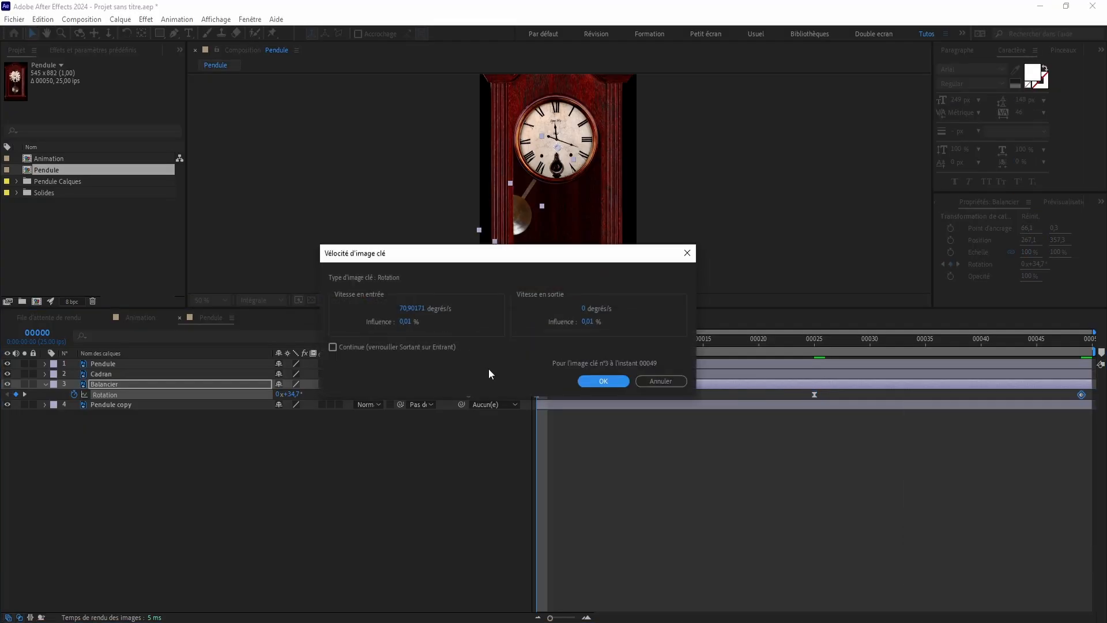
{"action": "left_click", "coordinate": [408, 324]}
{"action": "type", "text": "40"}
{"action": "left_click", "coordinate": [578, 323]}
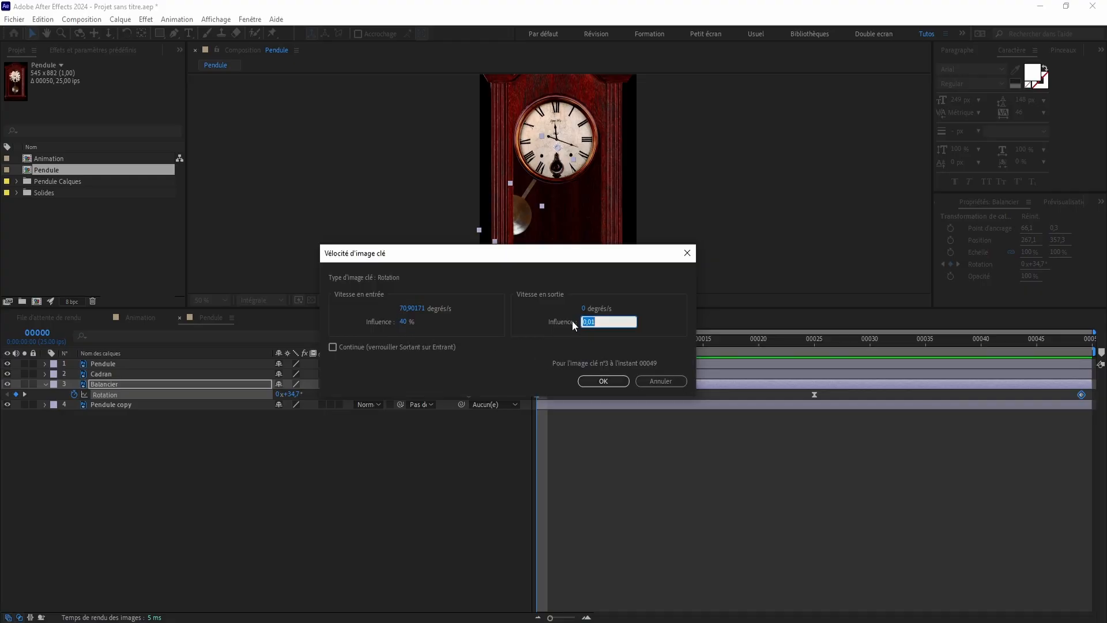
{"action": "type", "text": "40"}
{"action": "left_click", "coordinate": [411, 308]}
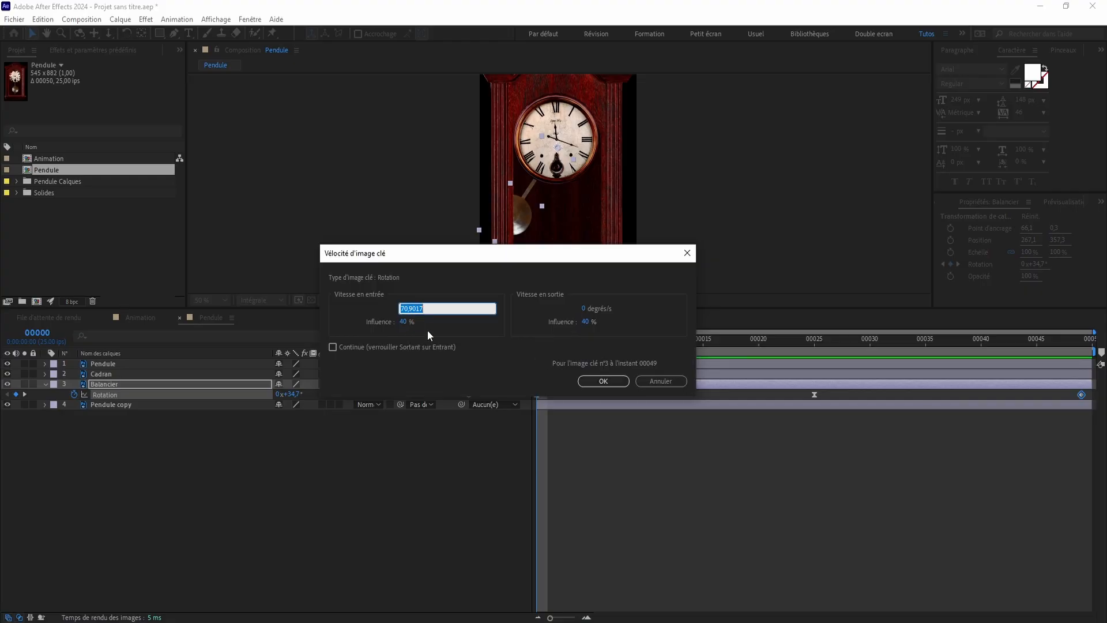
{"action": "type", "text": "20"}
{"action": "left_click", "coordinate": [605, 381]}
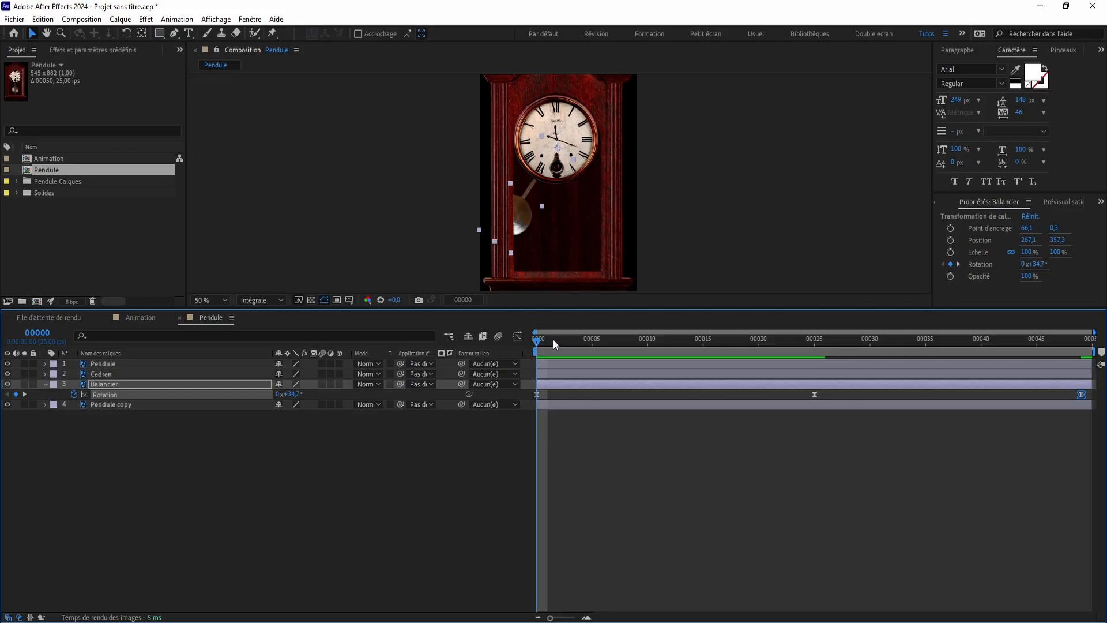
{"action": "key", "text": "space"}
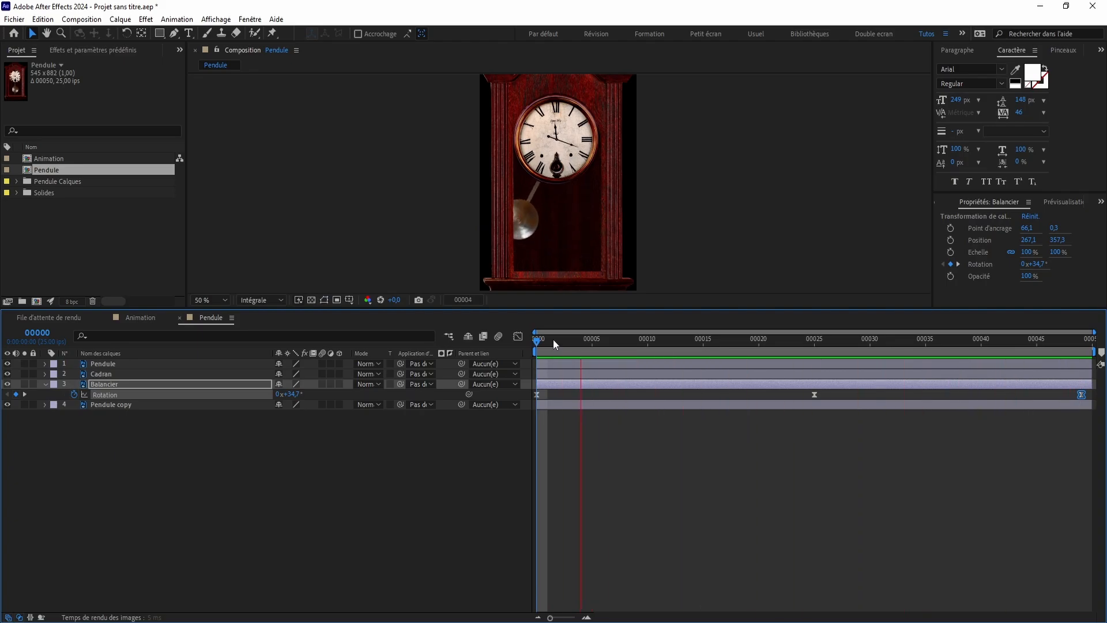
{"action": "key", "text": "space"}
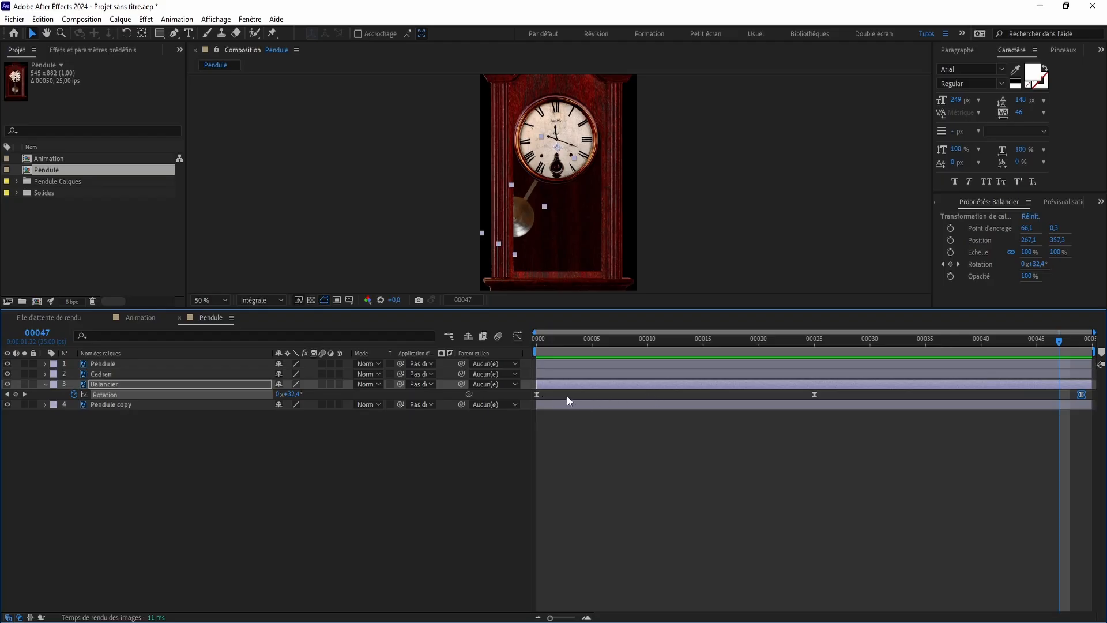
Set the outgoing speed of the first Rotation keyframe to -5 degrés/s
{"action": "right_click", "coordinate": [535, 395]}
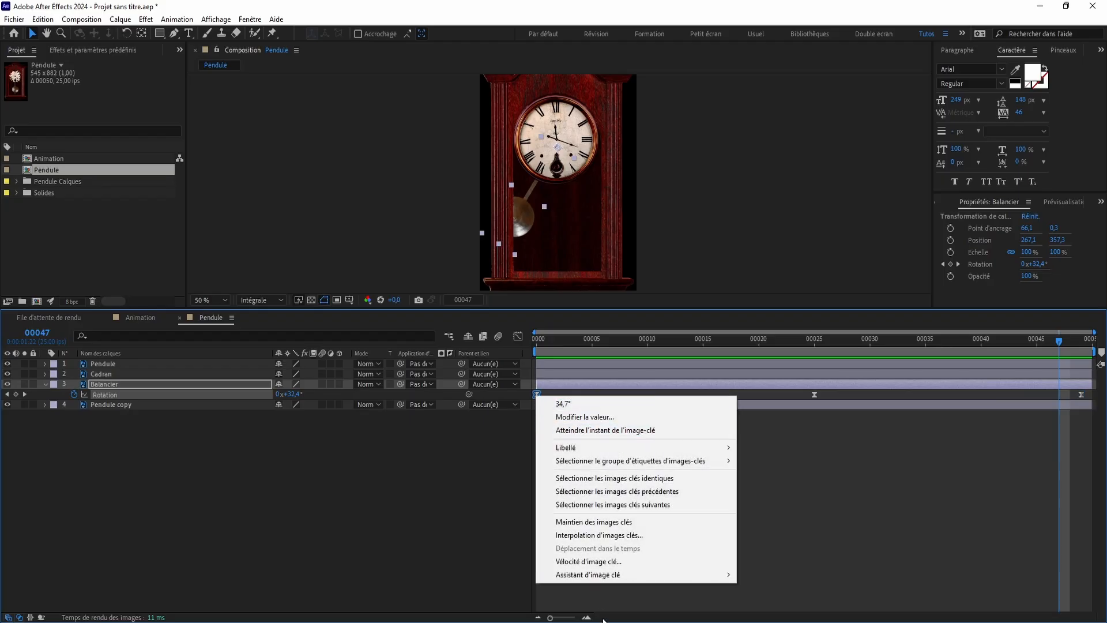
{"action": "left_click", "coordinate": [588, 561]}
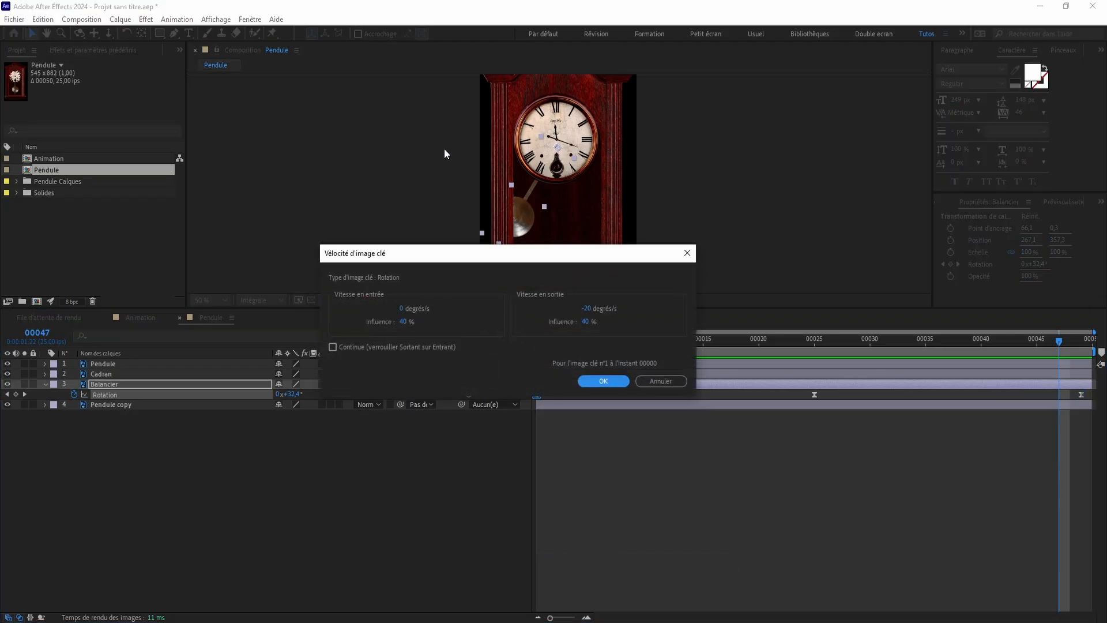
{"action": "left_click", "coordinate": [586, 309]}
{"action": "type", "text": "-5"}
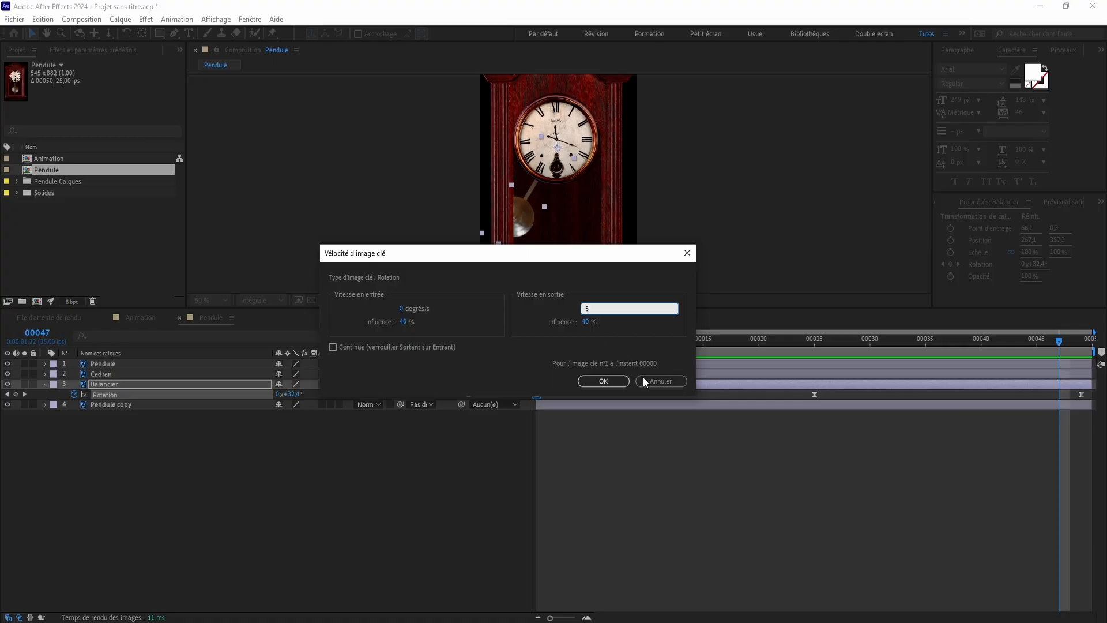
{"action": "left_click", "coordinate": [600, 383]}
Set the middle Rotation keyframe's incoming speed to -5 degrés/s and its outgoing speed to 5 degrés/s
{"action": "left_click", "coordinate": [815, 396]}
{"action": "right_click", "coordinate": [815, 396]}
{"action": "left_click", "coordinate": [868, 562]}
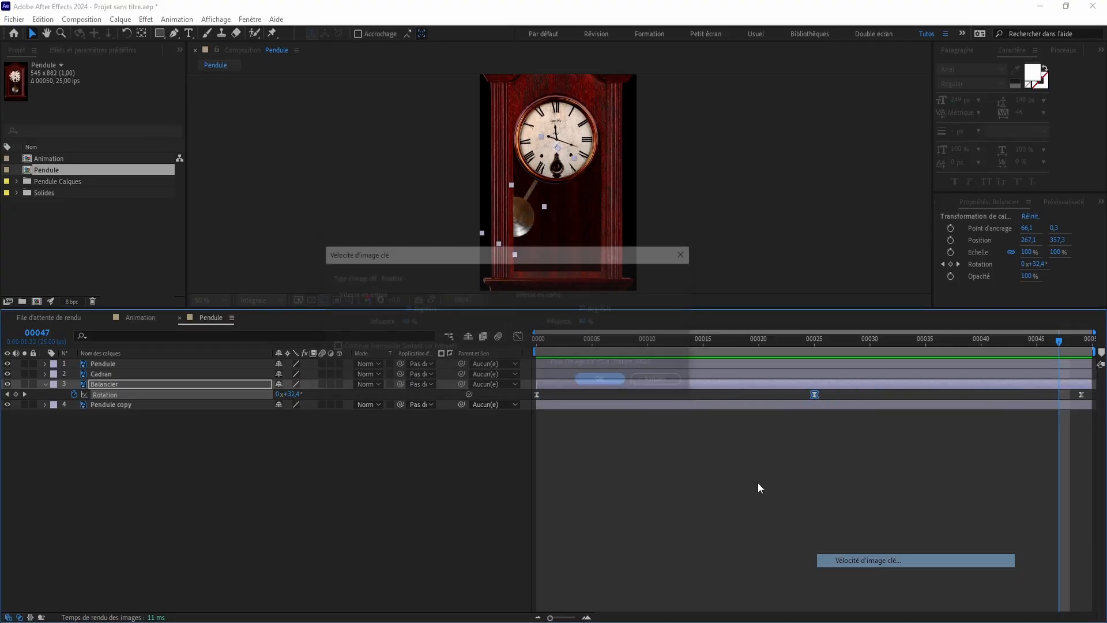
{"action": "left_click", "coordinate": [403, 309]}
{"action": "type", "text": "-5"}
{"action": "left_click", "coordinate": [585, 309]}
{"action": "type", "text": "5"}
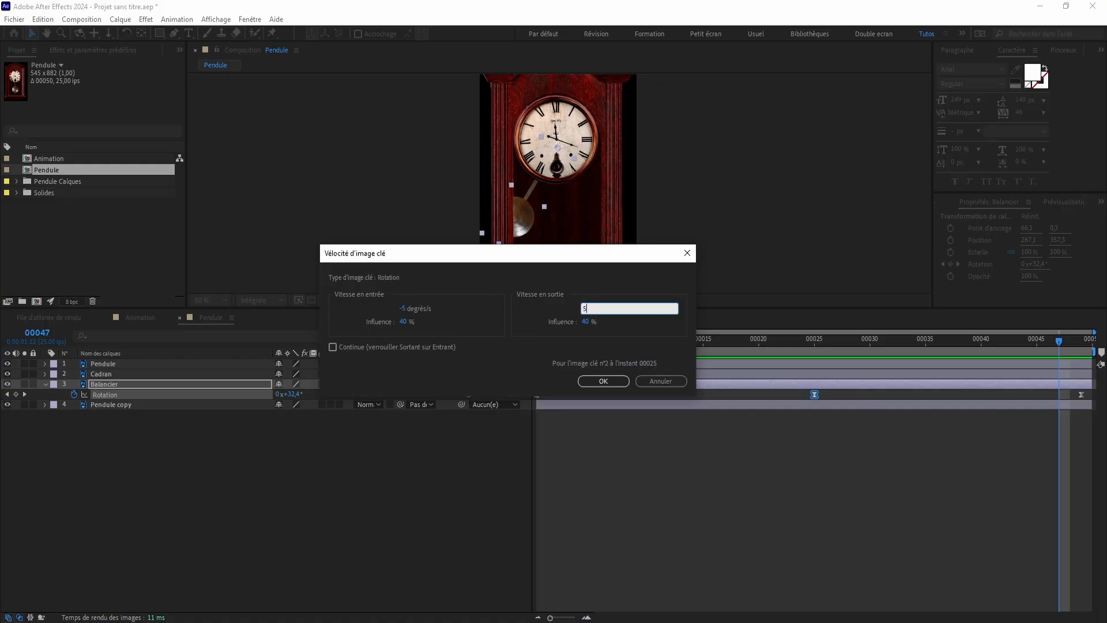
{"action": "left_click", "coordinate": [603, 382]}
Set the incoming speed of the last Rotation keyframe to 5 degrés/s
{"action": "right_click", "coordinate": [1081, 396]}
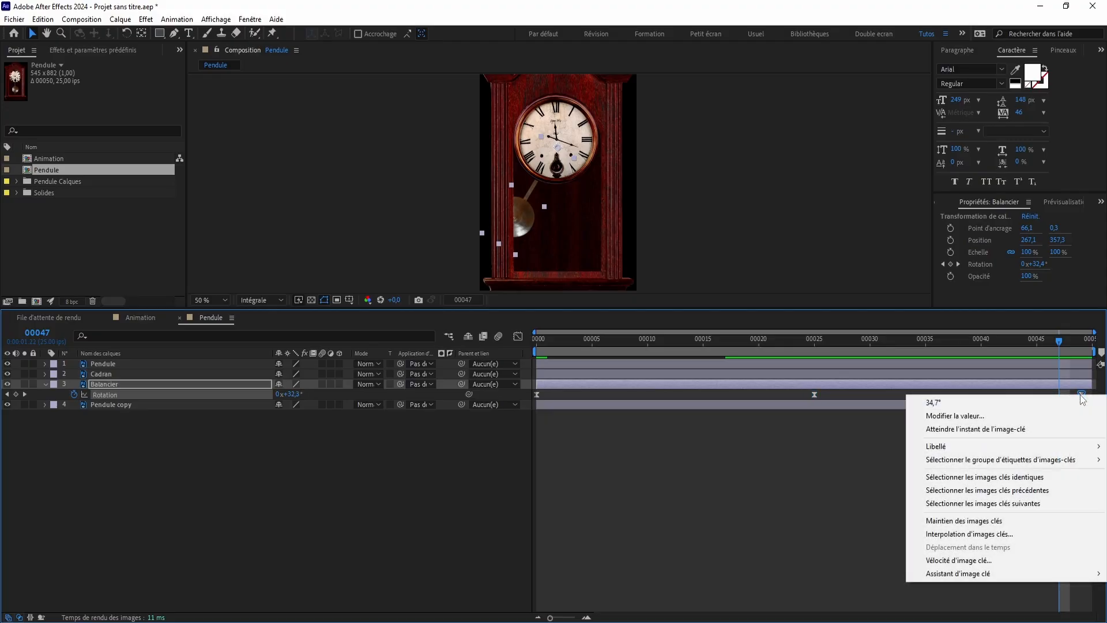
{"action": "left_click", "coordinate": [945, 560]}
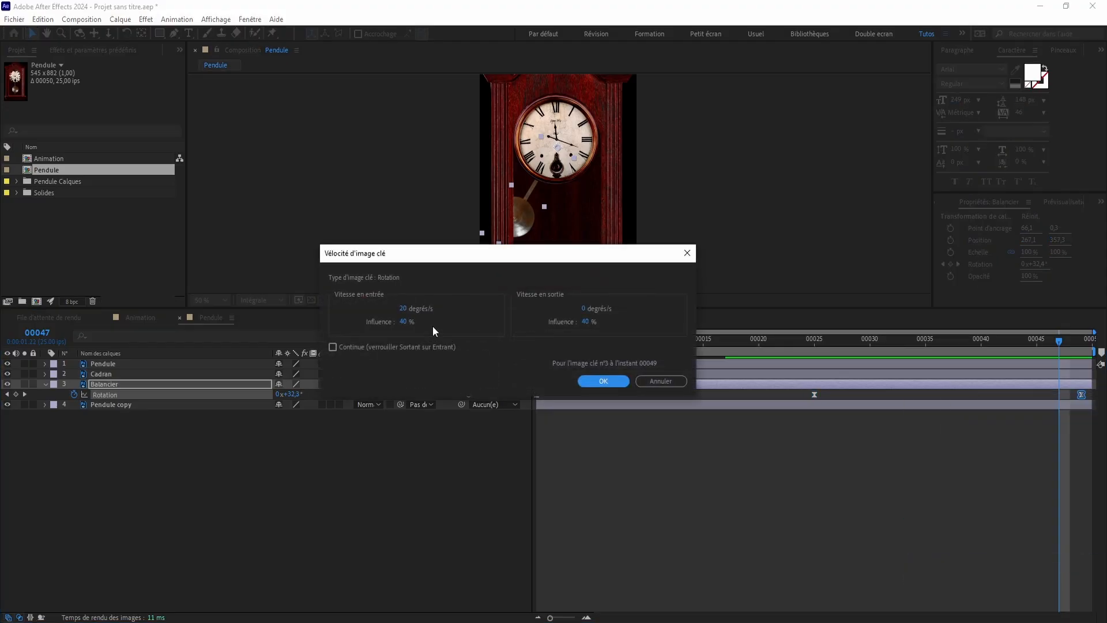
{"action": "left_click", "coordinate": [403, 309]}
{"action": "type", "text": "5"}
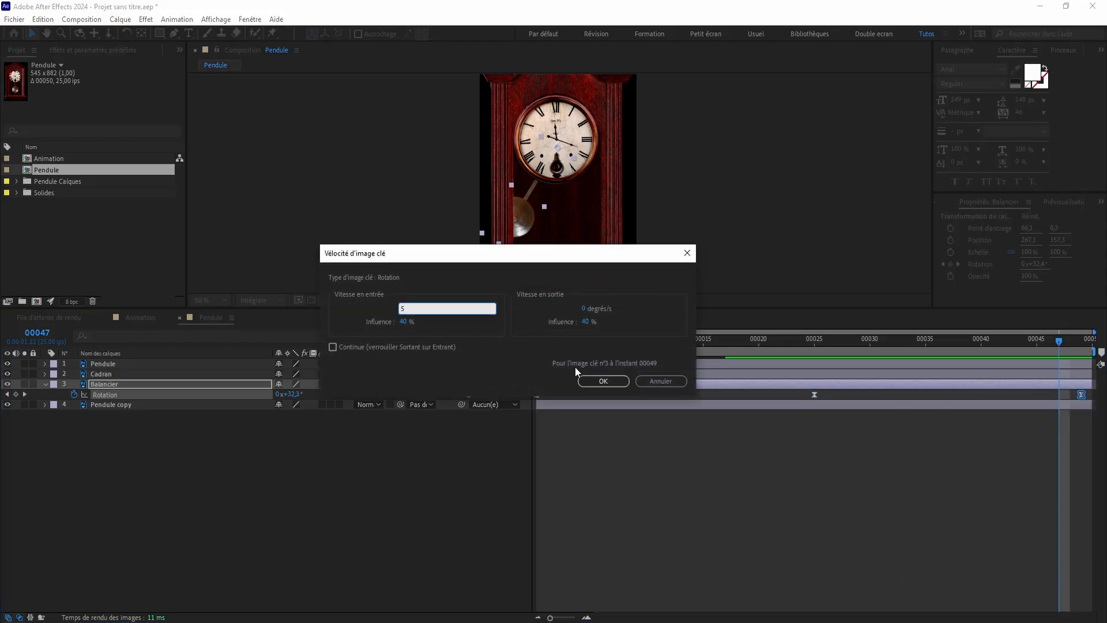
{"action": "left_click", "coordinate": [604, 382]}
Preview the pendulum swing, return to the first frame and play the loop once more
{"action": "key", "text": "space"}
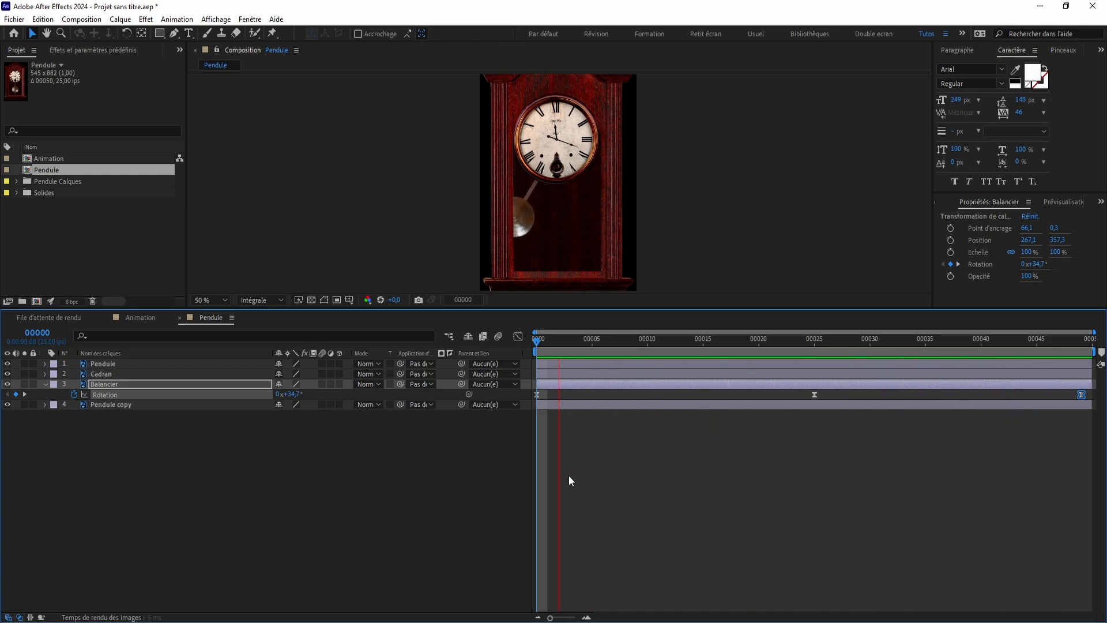
{"action": "left_click", "coordinate": [569, 479]}
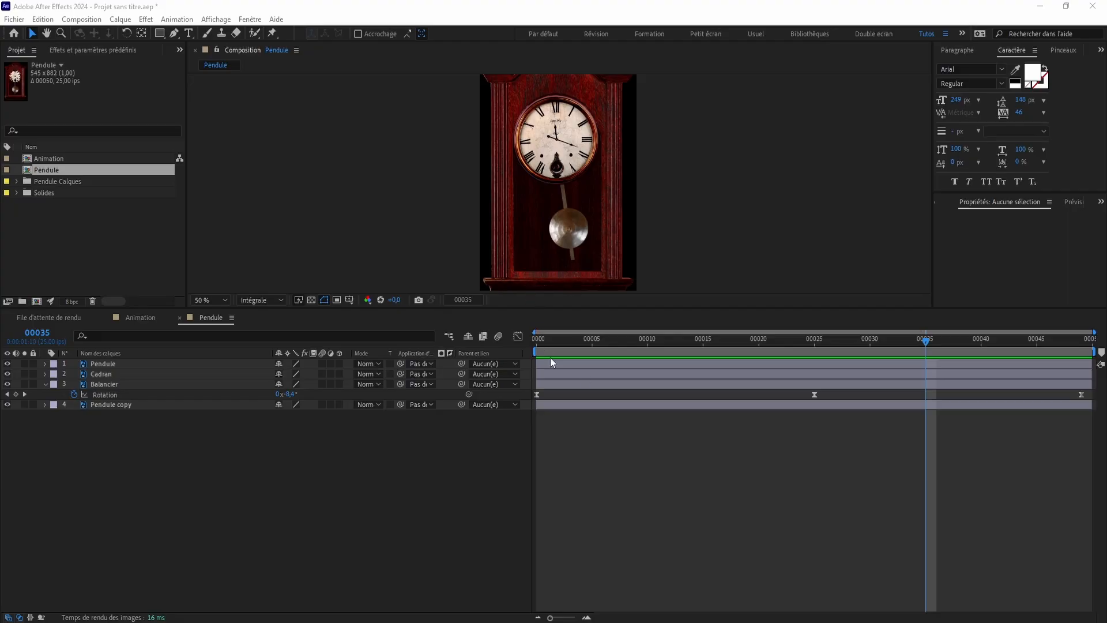
{"action": "left_click", "coordinate": [542, 339]}
{"action": "key", "text": "space"}
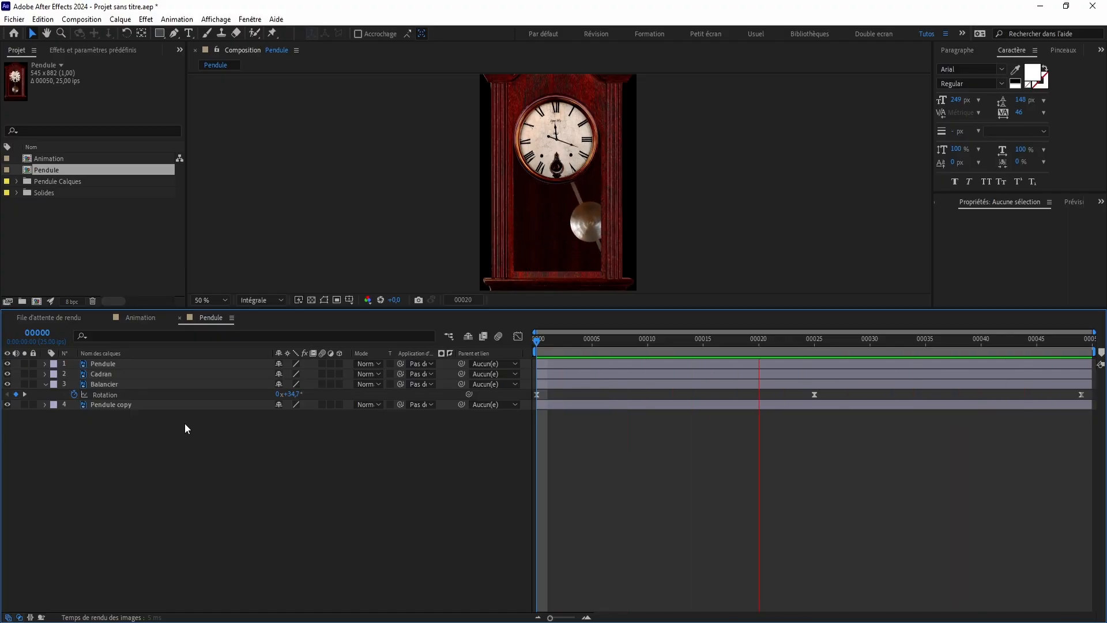
{"action": "key", "text": "space"}
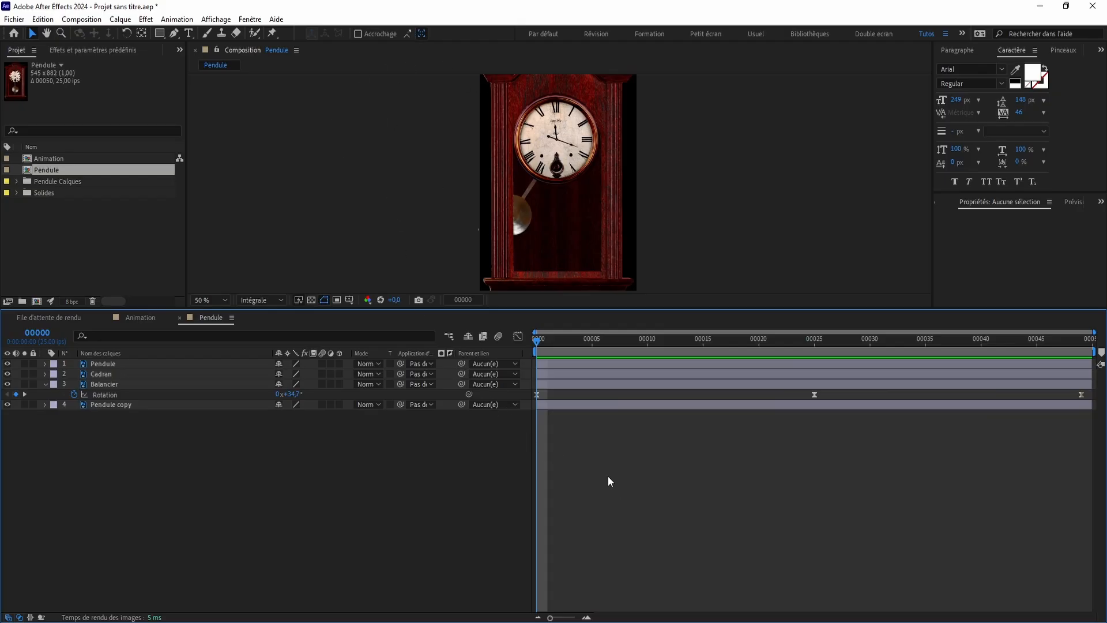
Display the Balancier layer's Rotation curve in the graph editor with the time at frame 0
{"action": "left_click", "coordinate": [517, 337]}
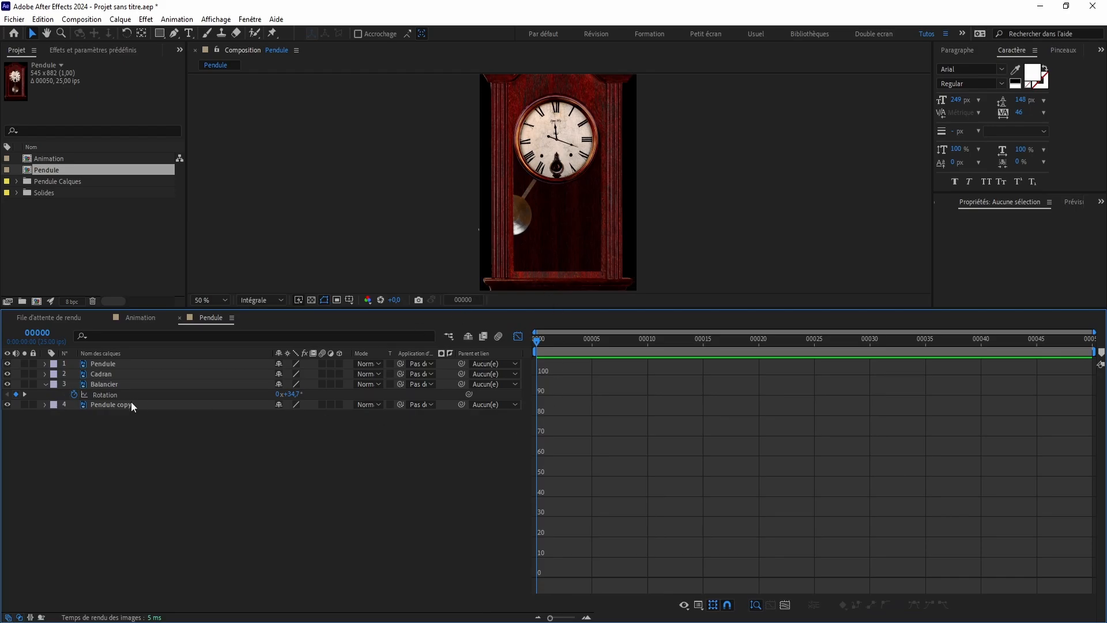
{"action": "left_click", "coordinate": [117, 395]}
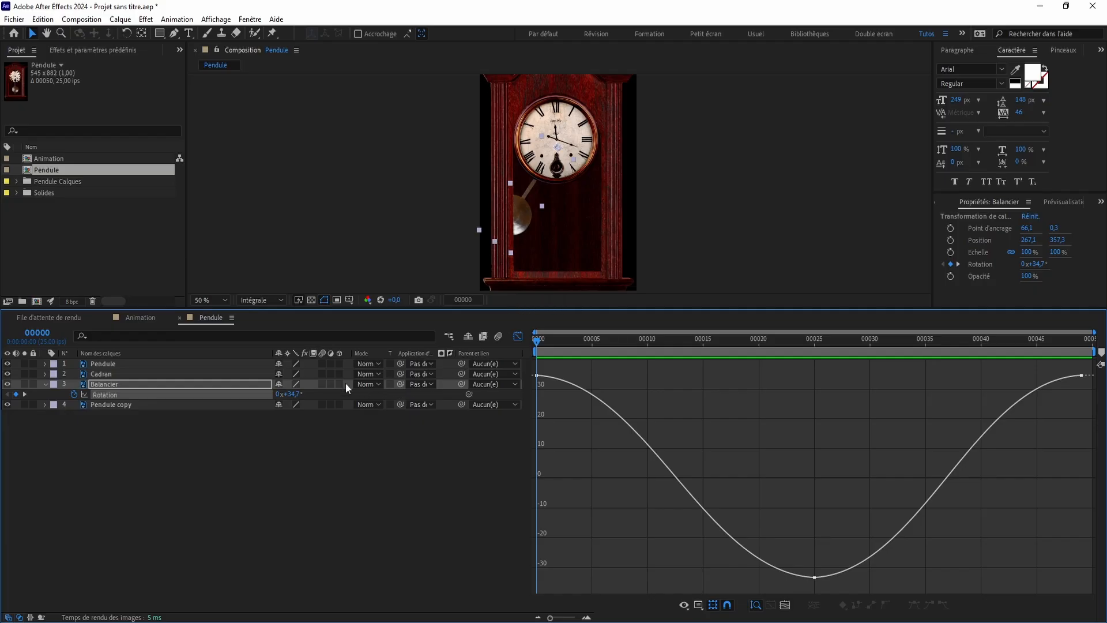
{"action": "left_click_drag", "start_coordinate": [535, 332], "coordinate": [504, 337]}
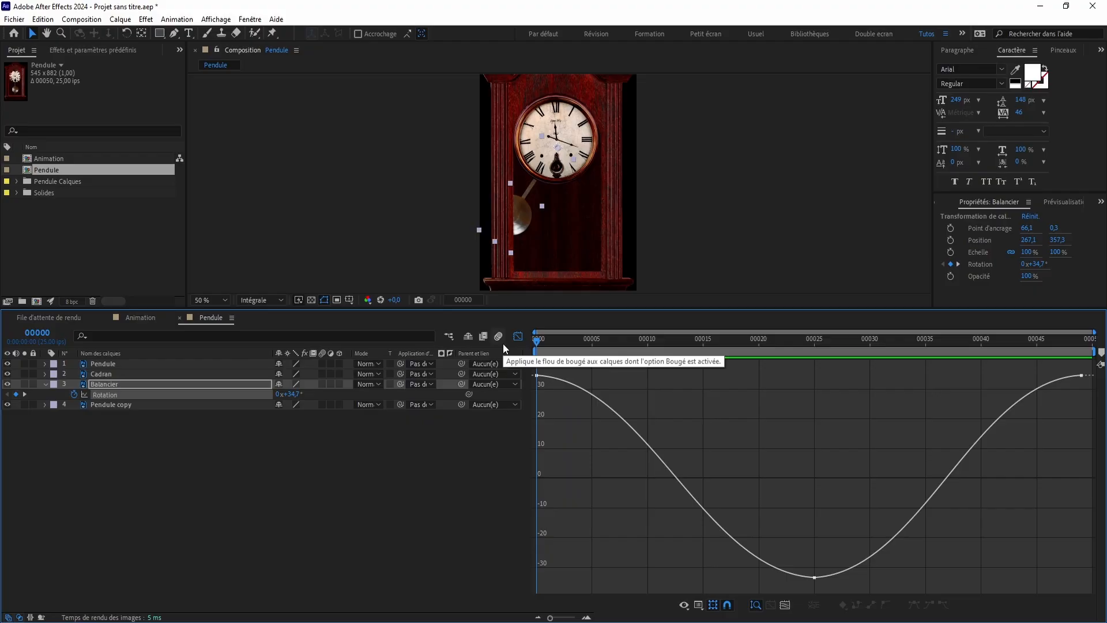
{"action": "left_click_drag", "start_coordinate": [538, 341], "coordinate": [513, 344]}
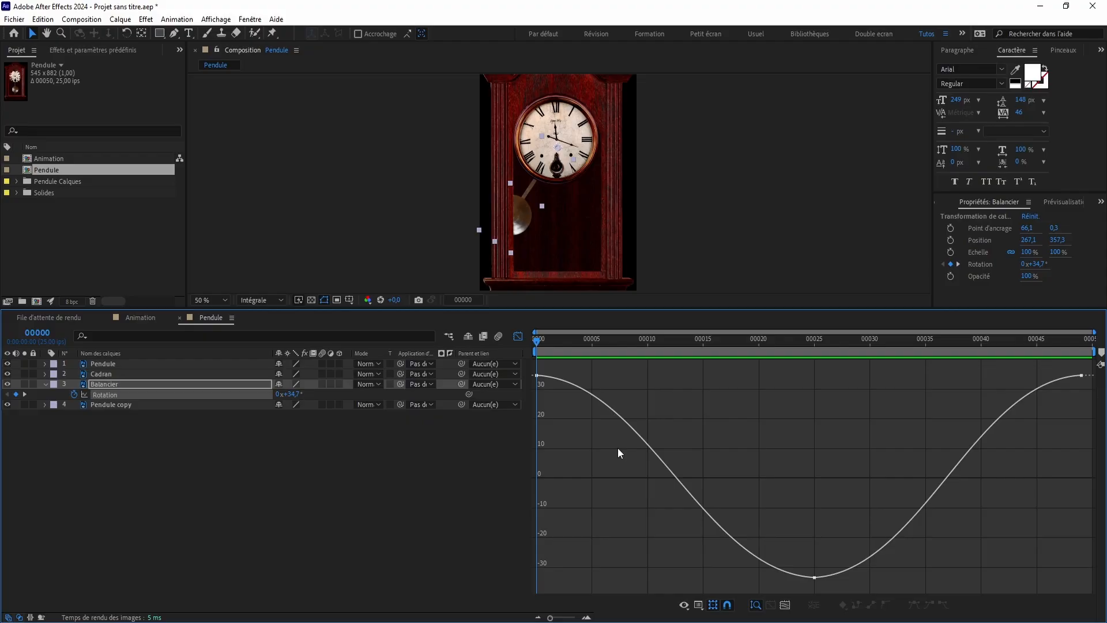
Examine the Bézier handles of the first and middle Rotation keyframes on the curve, and return to the layer bars
{"action": "left_click", "coordinate": [161, 470]}
{"action": "left_click", "coordinate": [114, 394]}
{"action": "left_click", "coordinate": [536, 375]}
{"action": "left_click", "coordinate": [815, 577]}
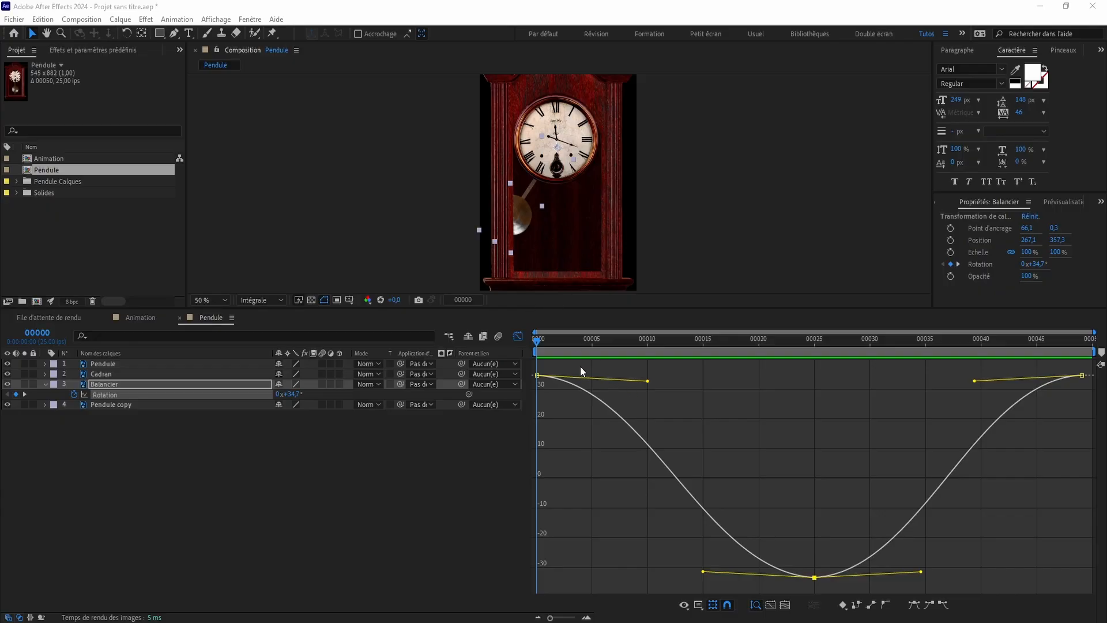
{"action": "left_click", "coordinate": [517, 338]}
{"action": "left_click", "coordinate": [241, 537]}
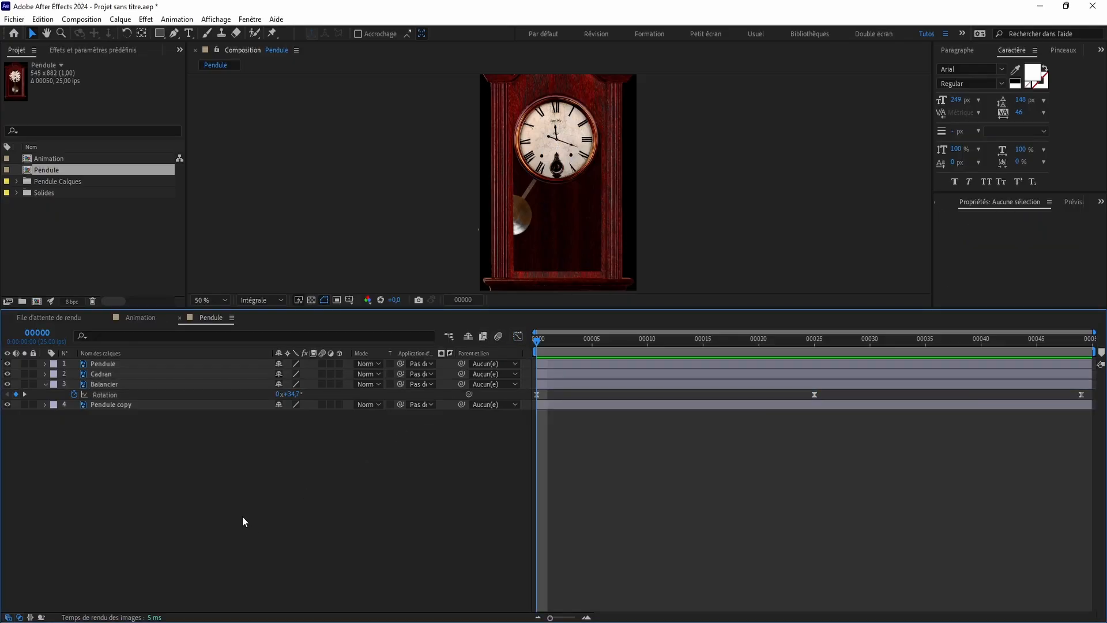
Open the Animation composition, return to frame 0 and remove all Position keyframes from the Carré rouge layer
{"action": "double_click", "coordinate": [42, 157]}
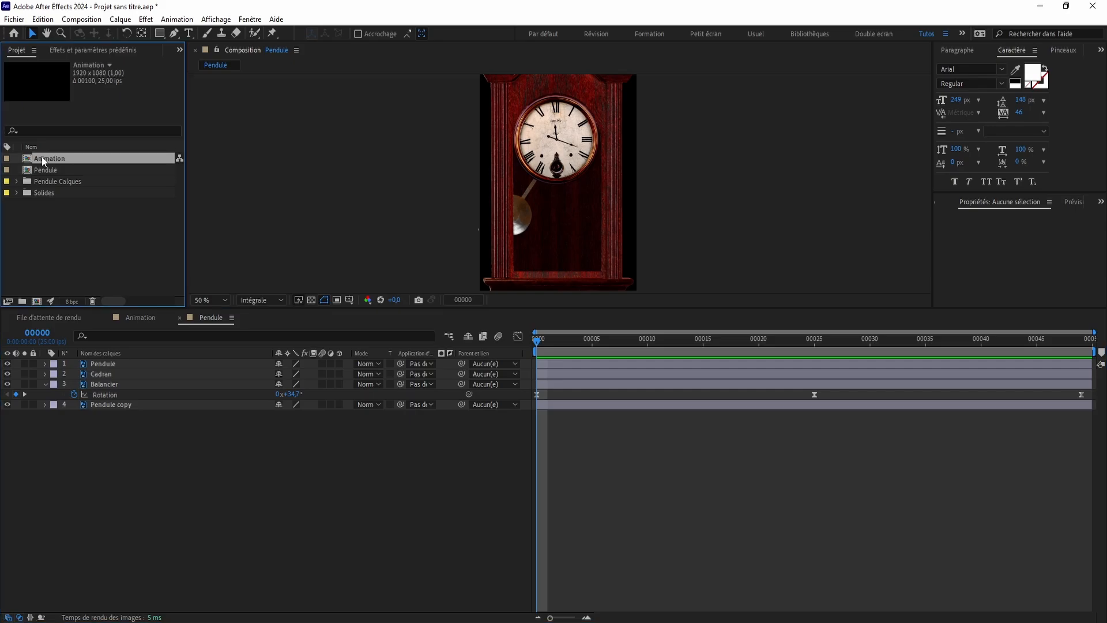
{"action": "left_click_drag", "start_coordinate": [636, 342], "coordinate": [483, 349]}
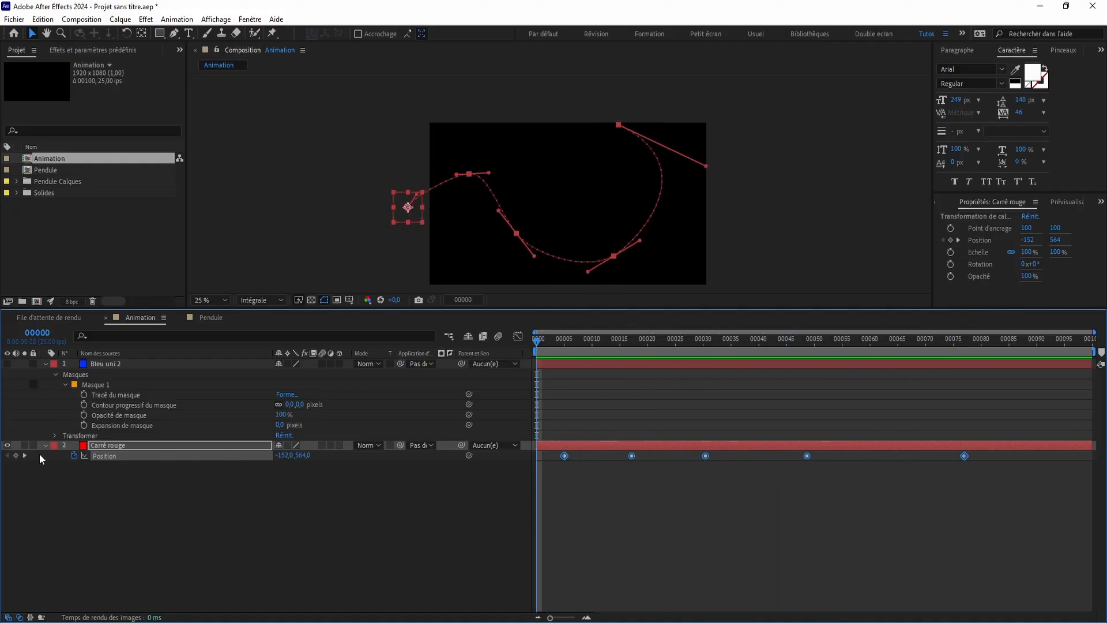
{"action": "left_click", "coordinate": [73, 455]}
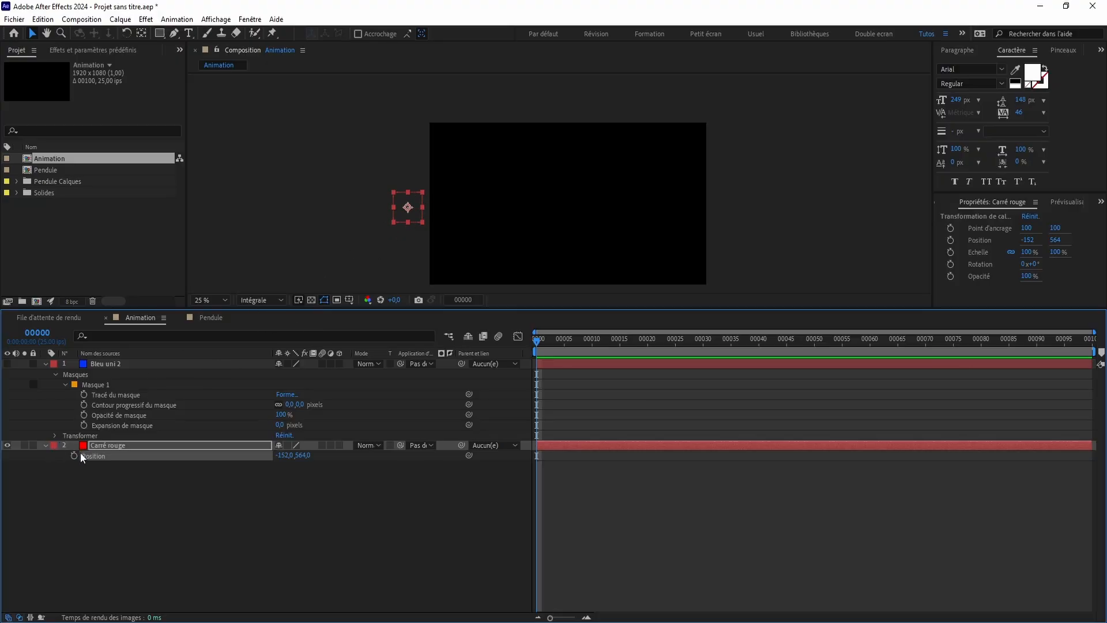
Animate Carré rouge's Position from frame 0 to a keyframe at frame 99 at about 948, 556, and preview the movement
{"action": "left_click_drag", "start_coordinate": [538, 340], "coordinate": [1090, 360]}
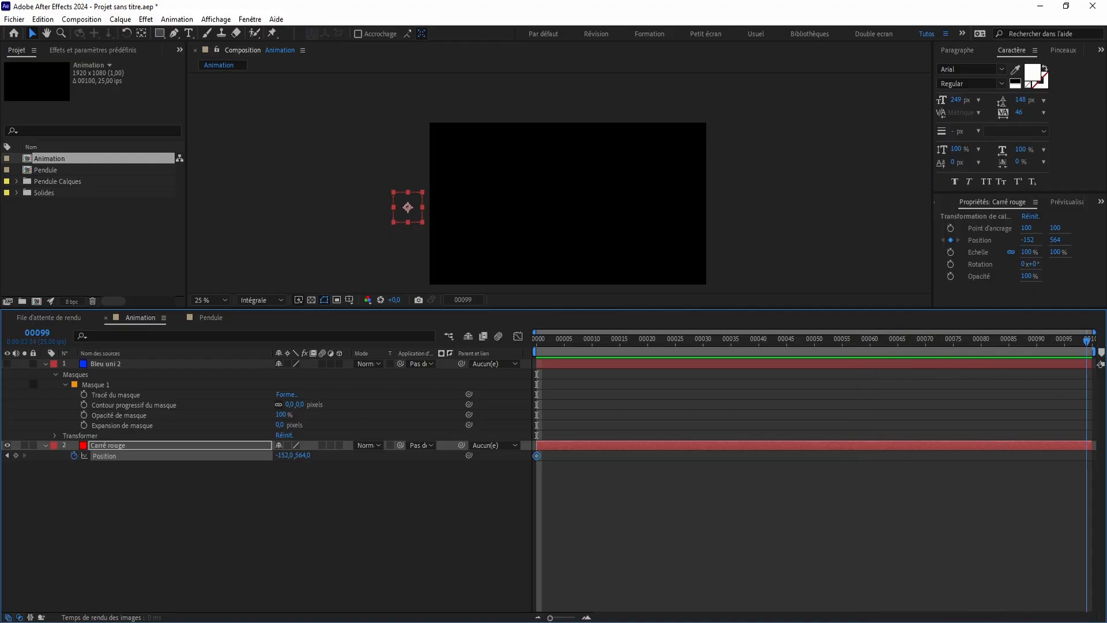
{"action": "left_click_drag", "start_coordinate": [409, 216], "coordinate": [563, 212]}
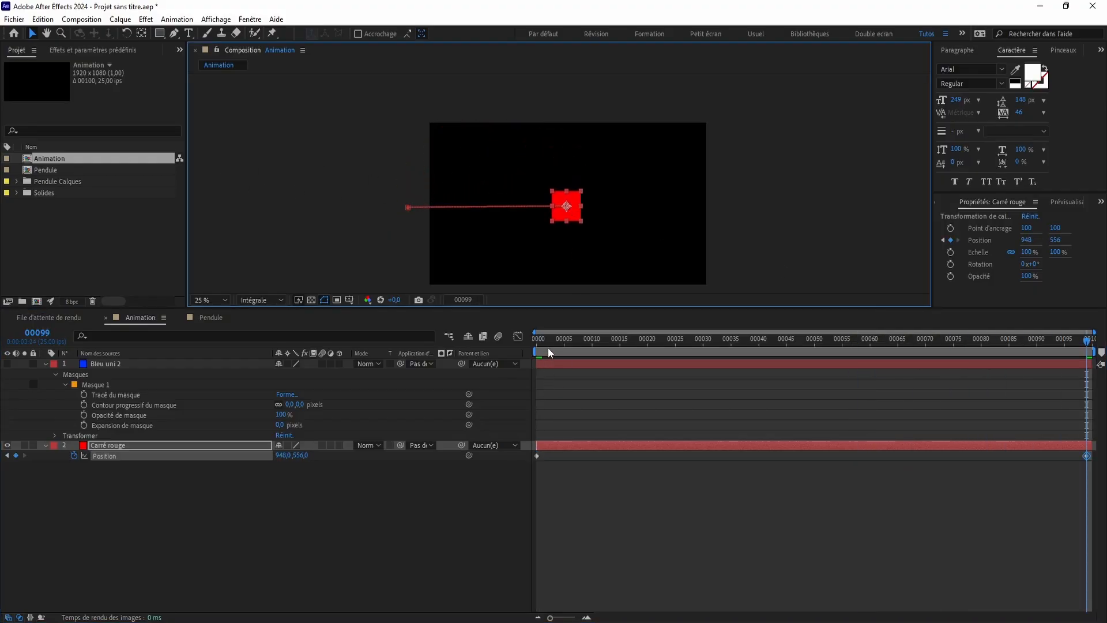
{"action": "key", "text": "Home"}
{"action": "key", "text": "space"}
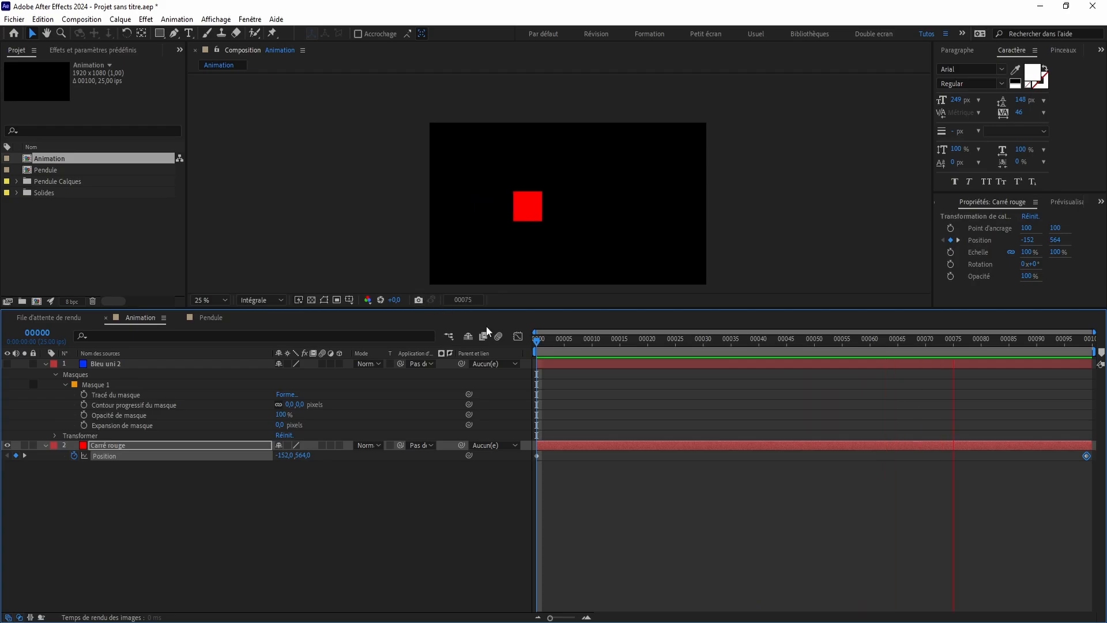
Display Carré rouge's Position curves in the graph editor and enlarge the timeline area
{"action": "left_click", "coordinate": [517, 337]}
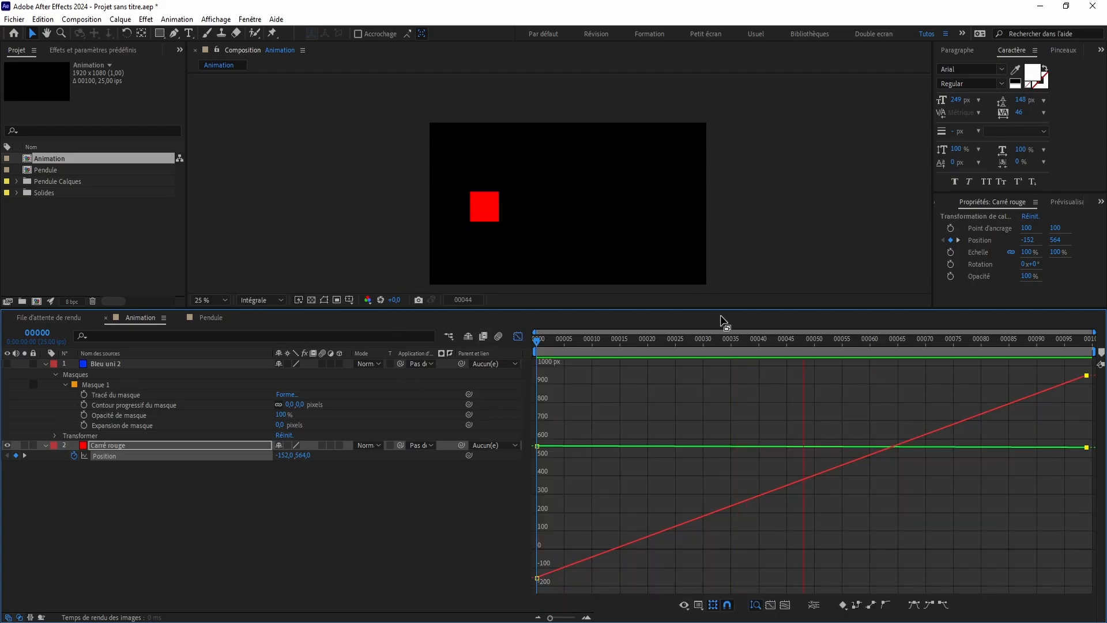
{"action": "left_click_drag", "start_coordinate": [721, 308], "coordinate": [720, 243]}
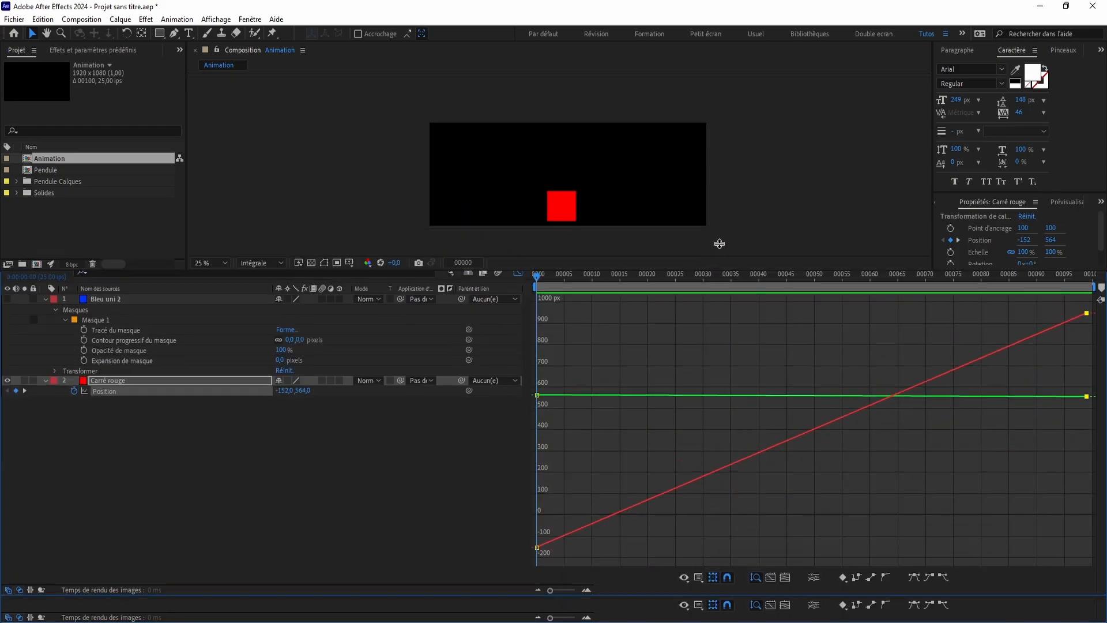
Try raising the first Position keyframe on both the Y and X value curves, and undo both moves
{"action": "left_click_drag", "start_coordinate": [542, 406], "coordinate": [540, 341]}
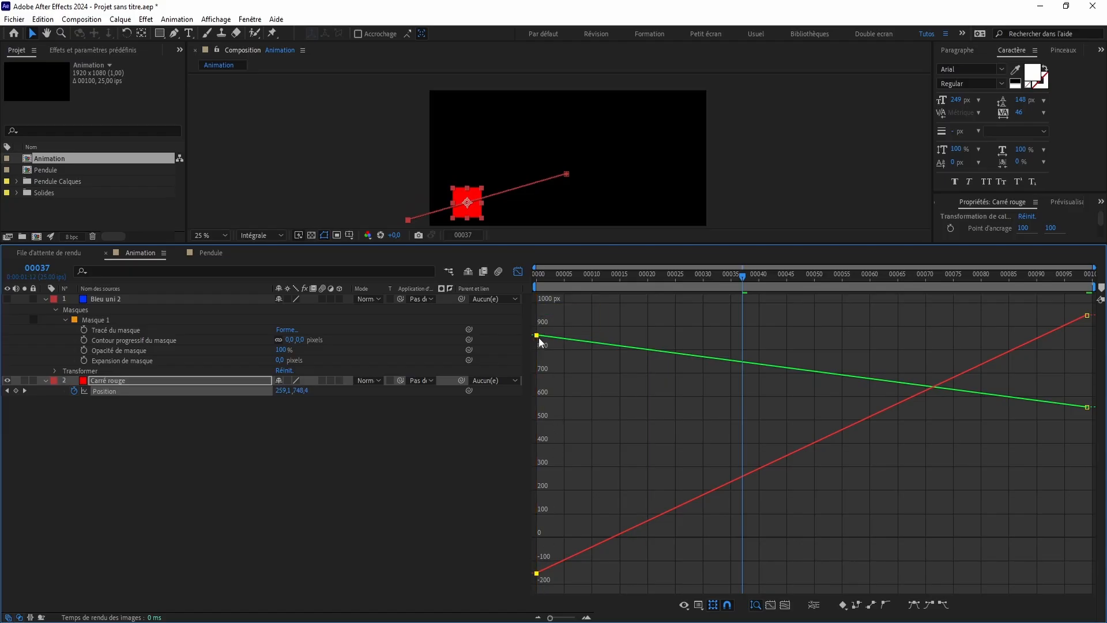
{"action": "left_click_drag", "start_coordinate": [538, 573], "coordinate": [540, 535]}
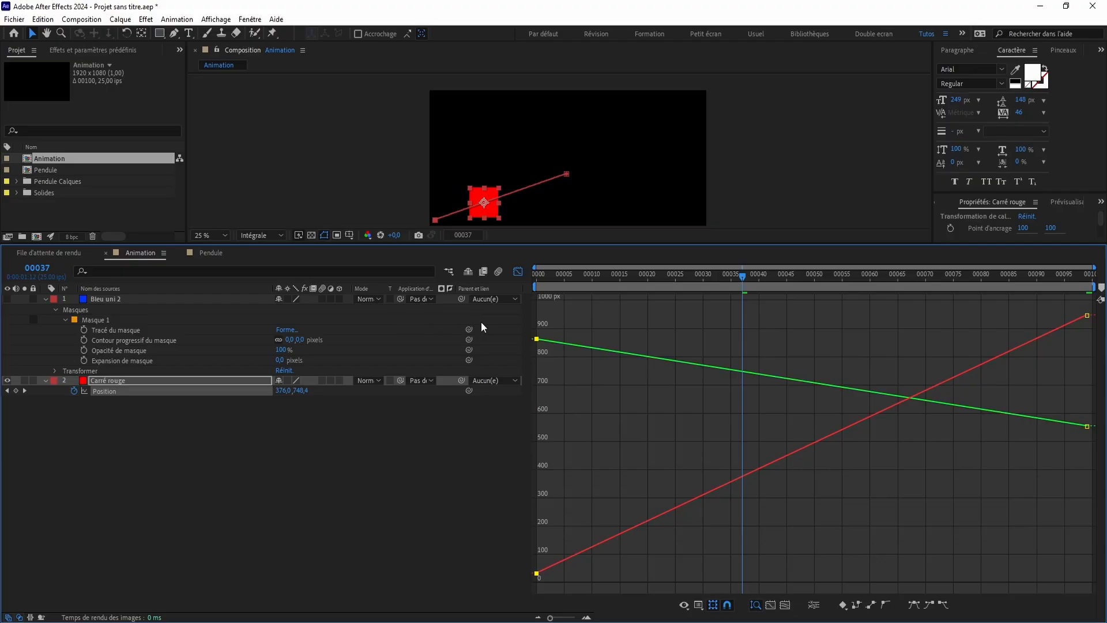
{"action": "key", "text": "ctrl+z"}
{"action": "key", "text": "ctrl+z"}
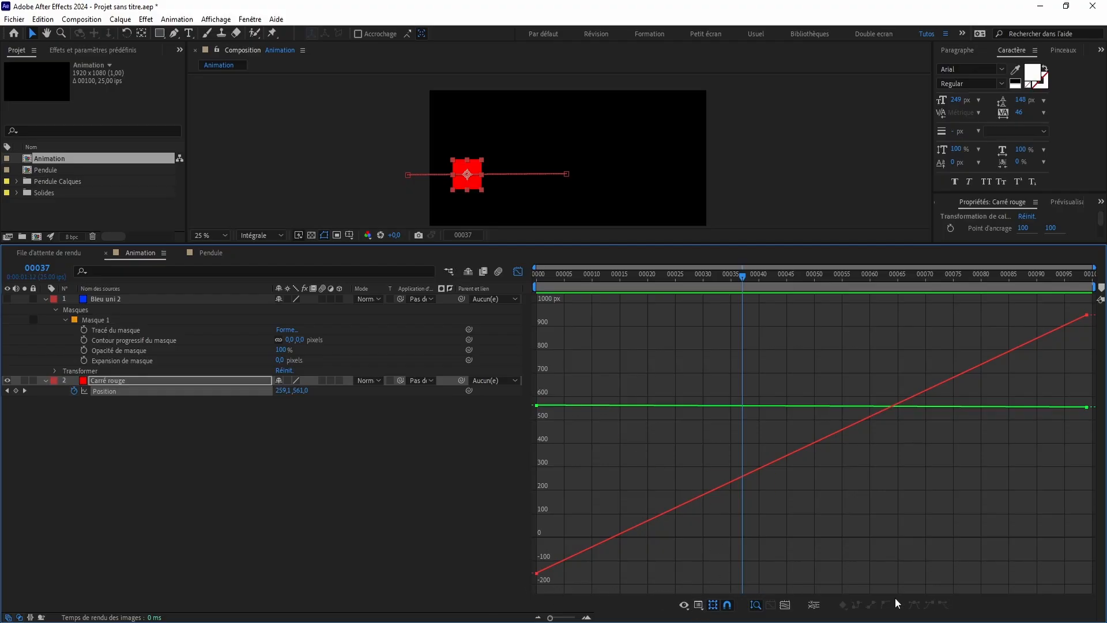
Switch the Position graph from values to speed, preview the square's movement and select the first keyframe
{"action": "mouse_move", "coordinate": [743, 487]}
{"action": "left_click", "coordinate": [698, 605]}
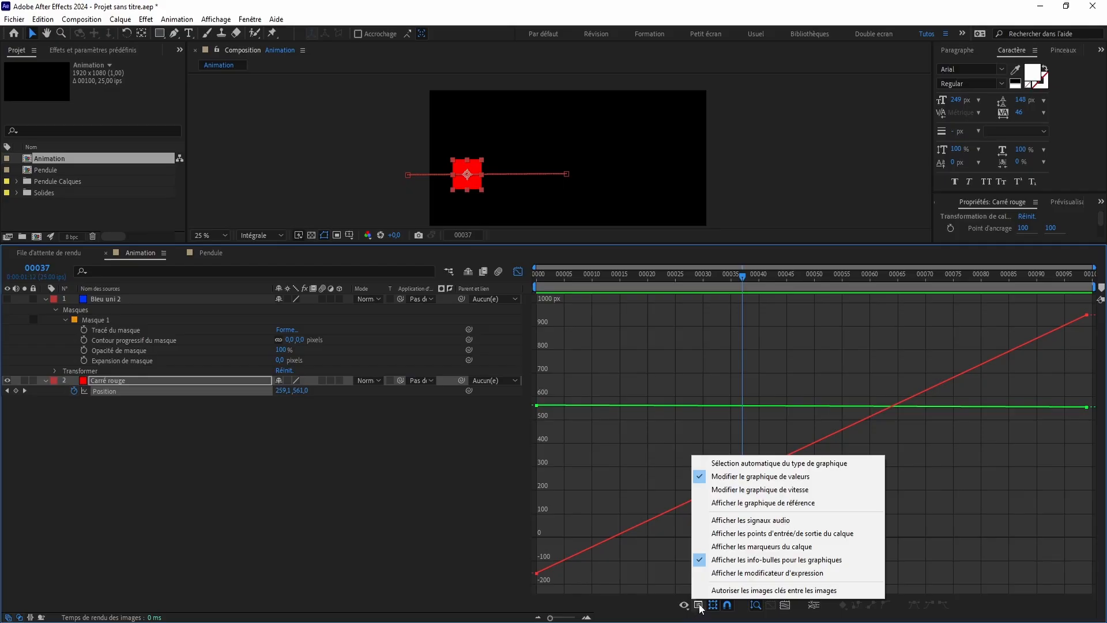
{"action": "left_click", "coordinate": [827, 490]}
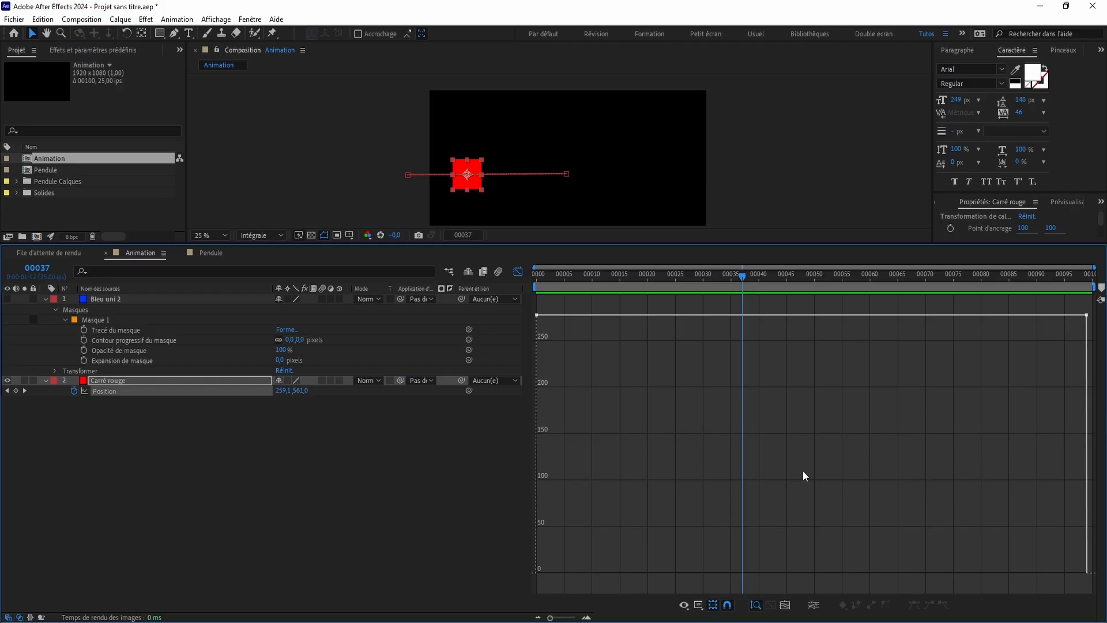
{"action": "left_click", "coordinate": [551, 314]}
{"action": "key", "text": "space"}
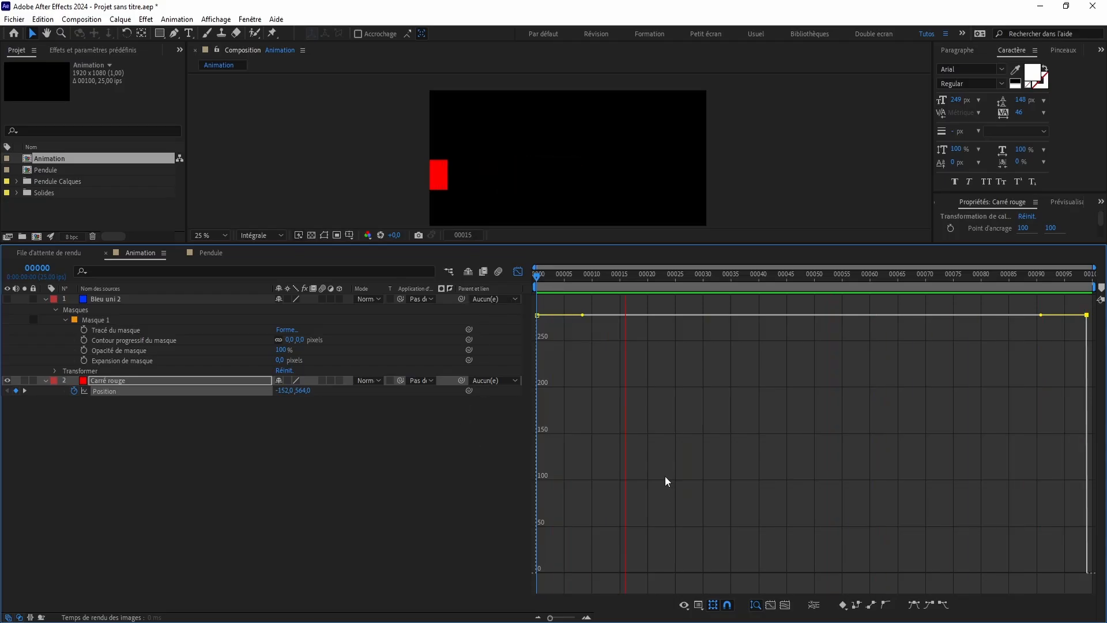
{"action": "left_click", "coordinate": [537, 315]}
{"action": "key", "text": "space"}
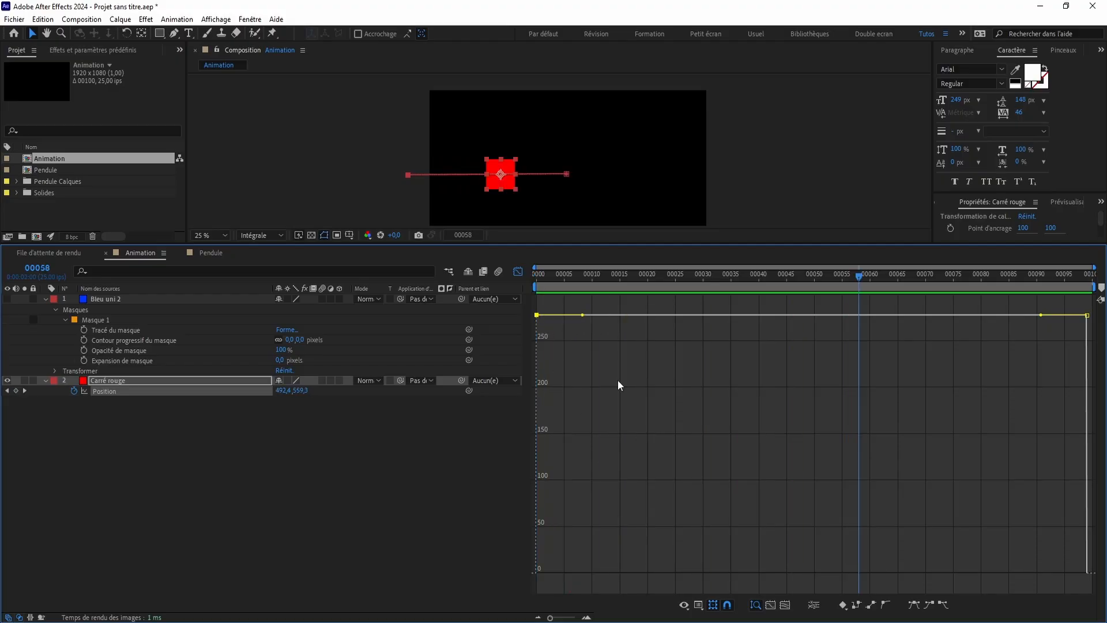
Apply the first Position keyframe's velocity settings with 0,01 % influence on both sides
{"action": "mouse_move", "coordinate": [537, 316]}
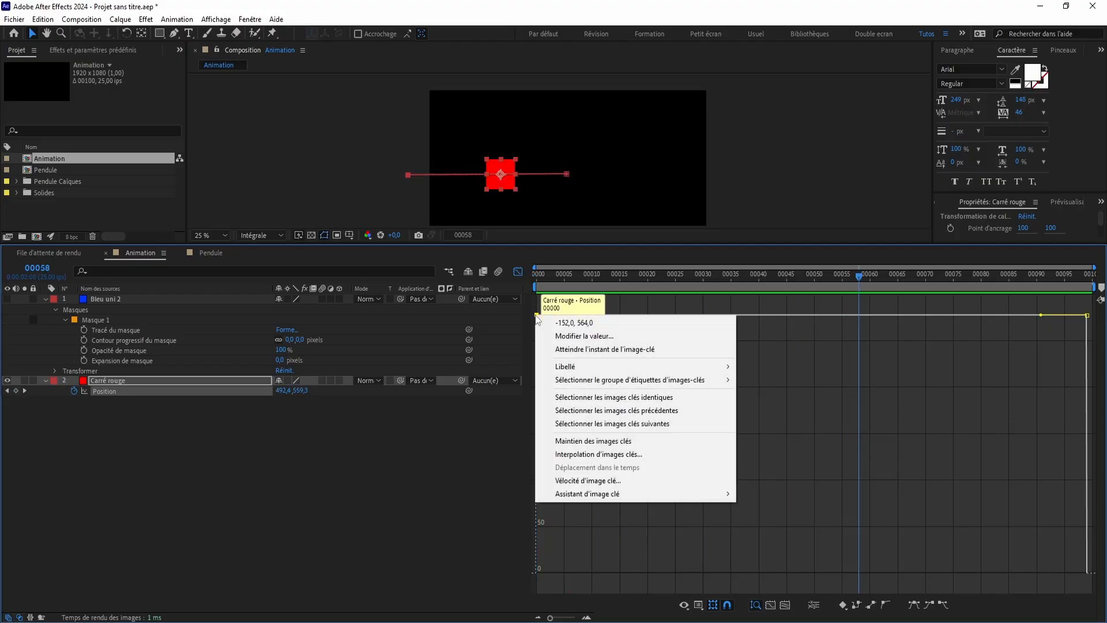
{"action": "left_click", "coordinate": [611, 482]}
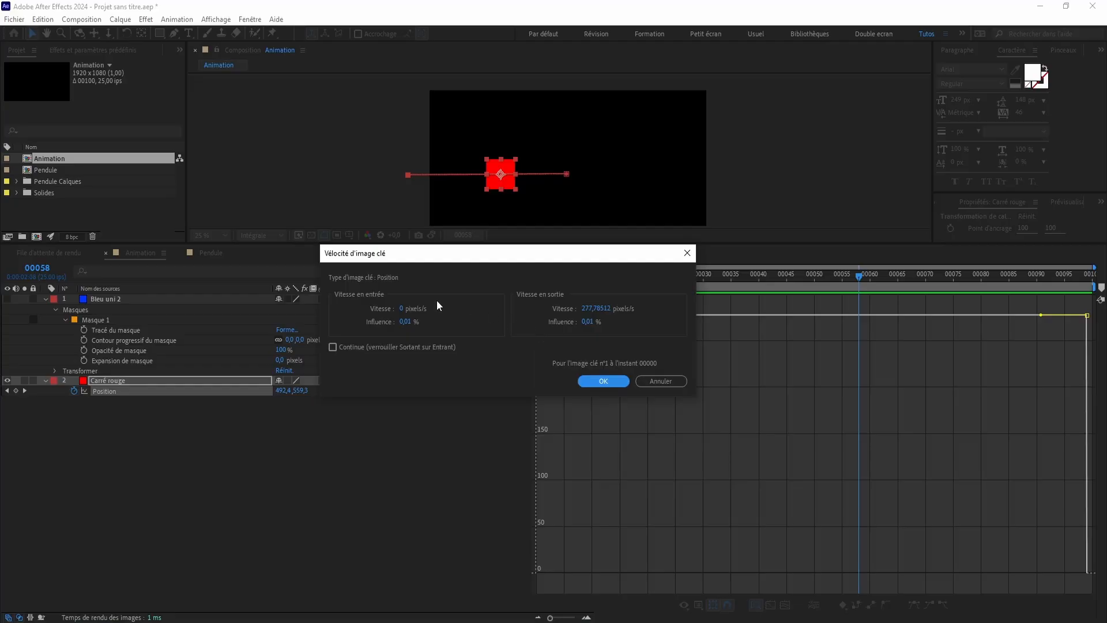
{"action": "left_click", "coordinate": [601, 381]}
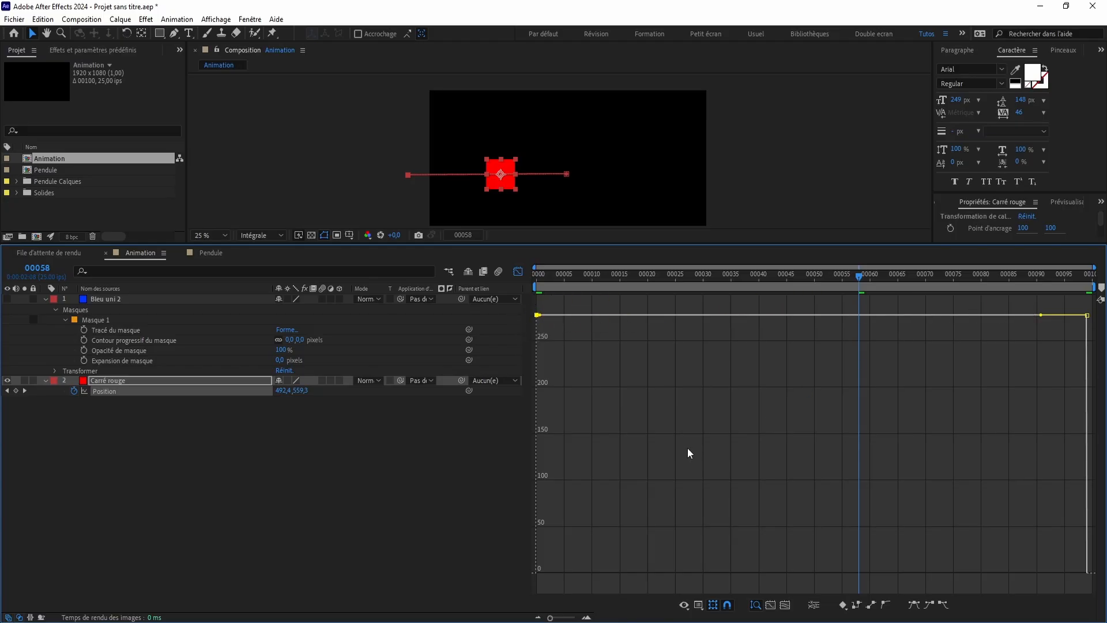
Return to the layer bar view and set the temporal interpolation of Carré rouge's first Position keyframe to Linéaire
{"action": "left_click", "coordinate": [1087, 315]}
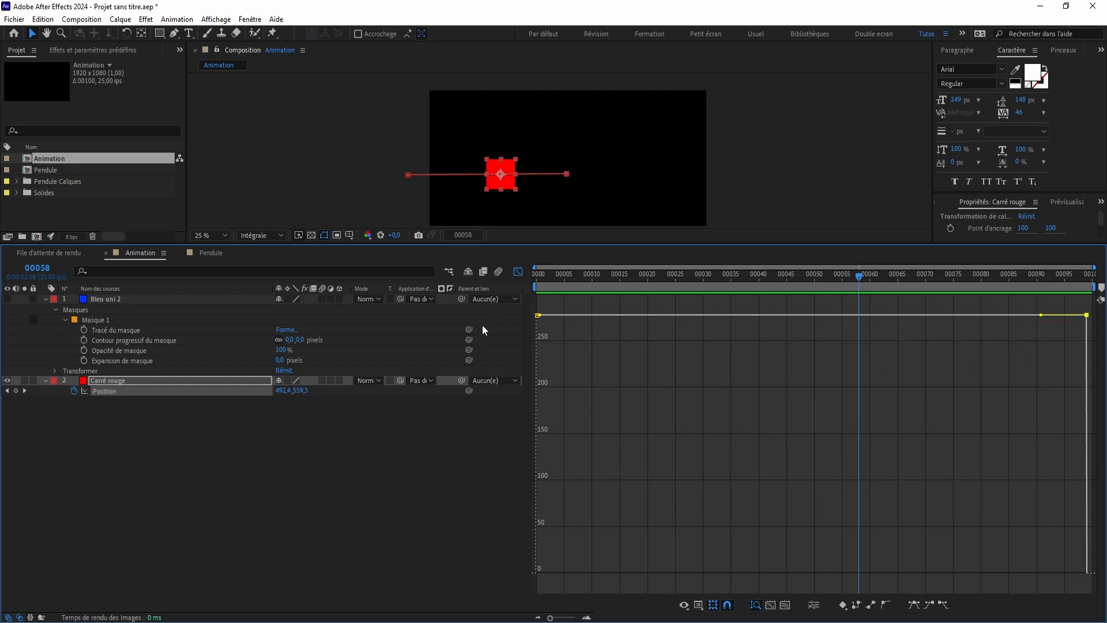
{"action": "left_click", "coordinate": [517, 271]}
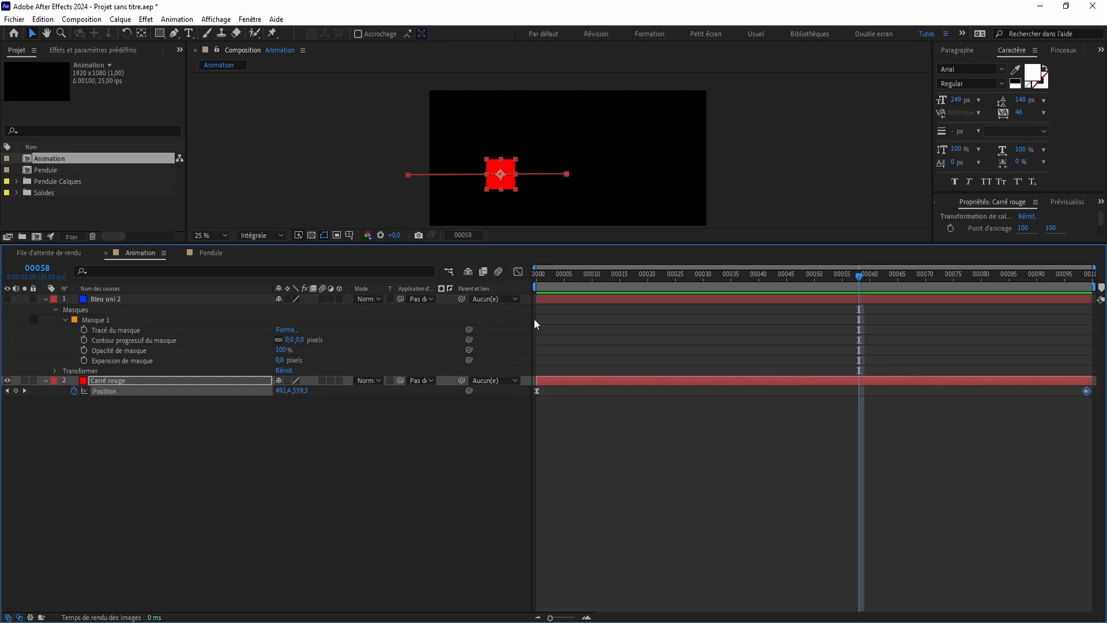
{"action": "right_click", "coordinate": [537, 392]}
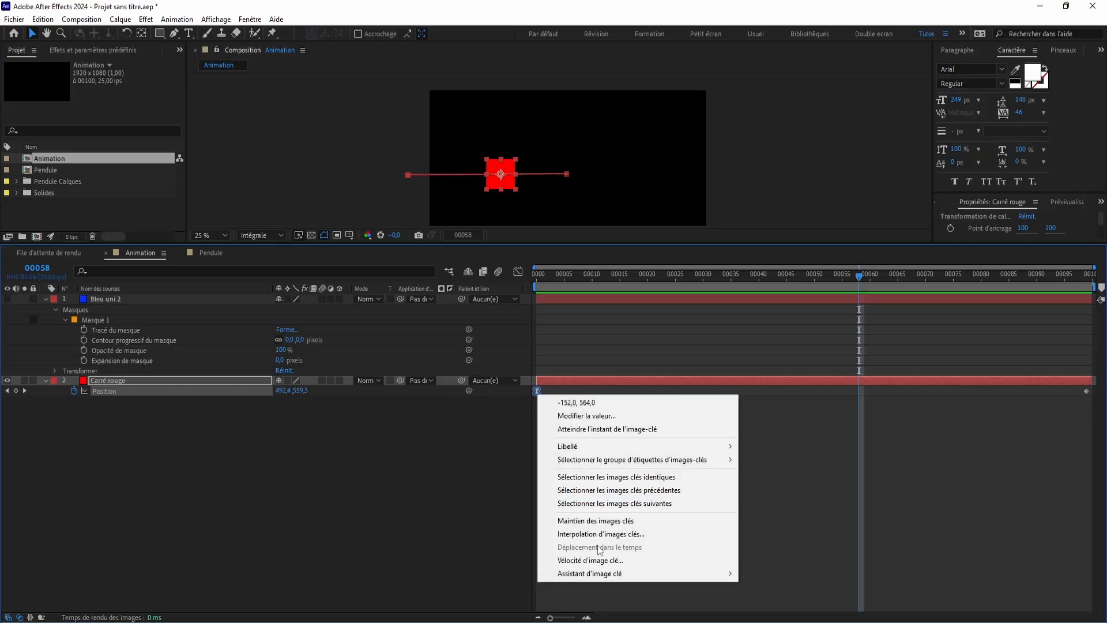
{"action": "left_click", "coordinate": [619, 535]}
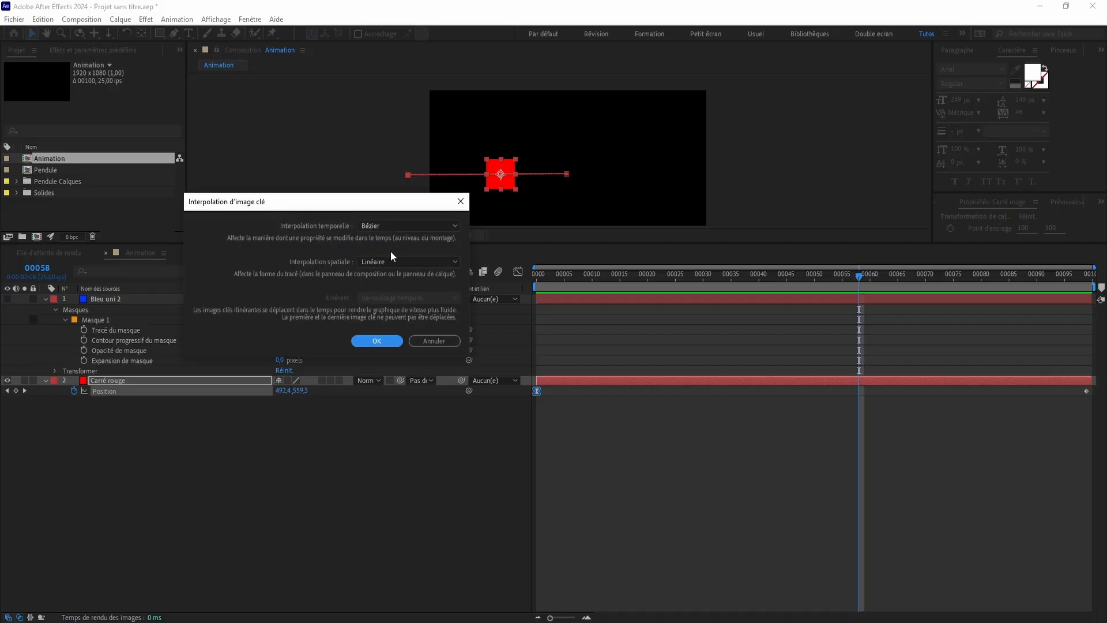
{"action": "left_click", "coordinate": [390, 225]}
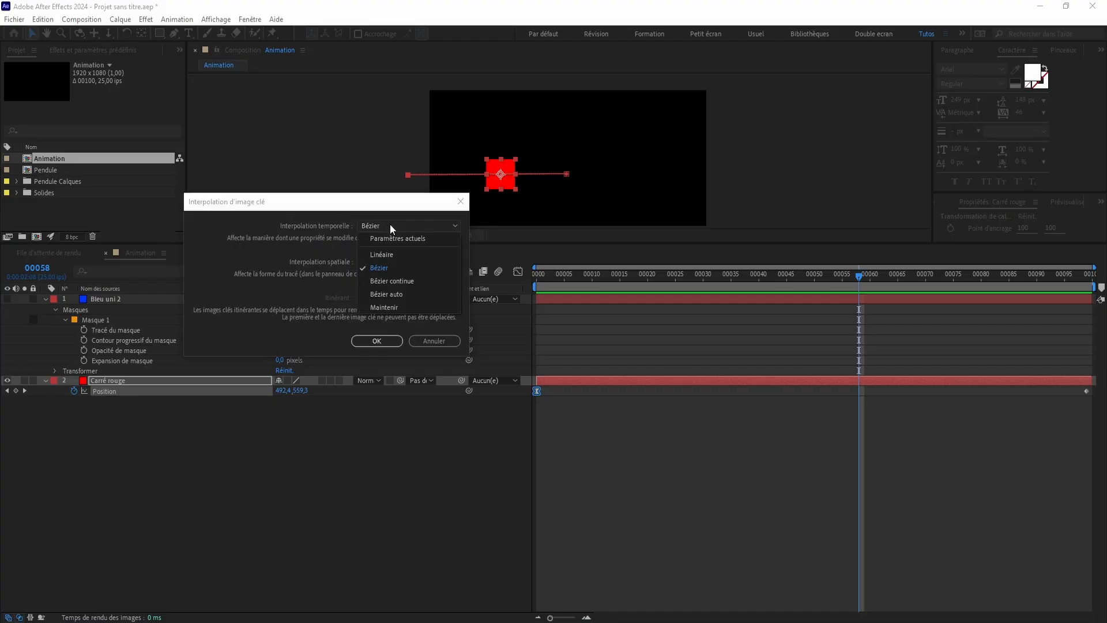
{"action": "left_click", "coordinate": [385, 255]}
{"action": "left_click", "coordinate": [377, 341]}
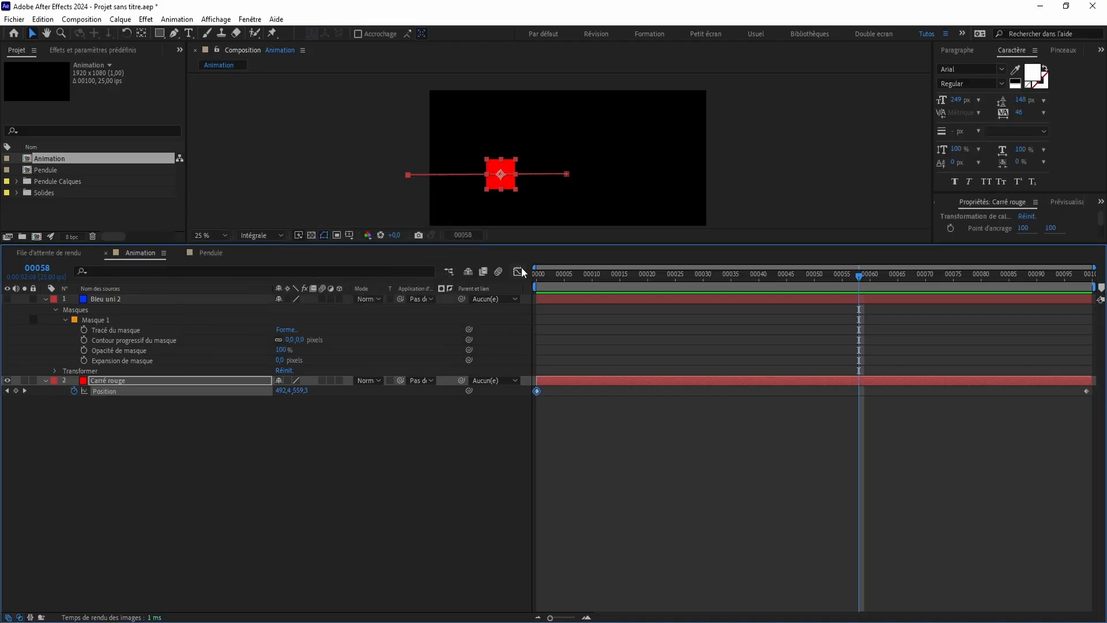
On the speed graph, move the last Position keyframe to 0 px/s at frame 100 and extend its handle back to about frame 50
{"action": "left_click", "coordinate": [518, 271]}
{"action": "left_click", "coordinate": [536, 315]}
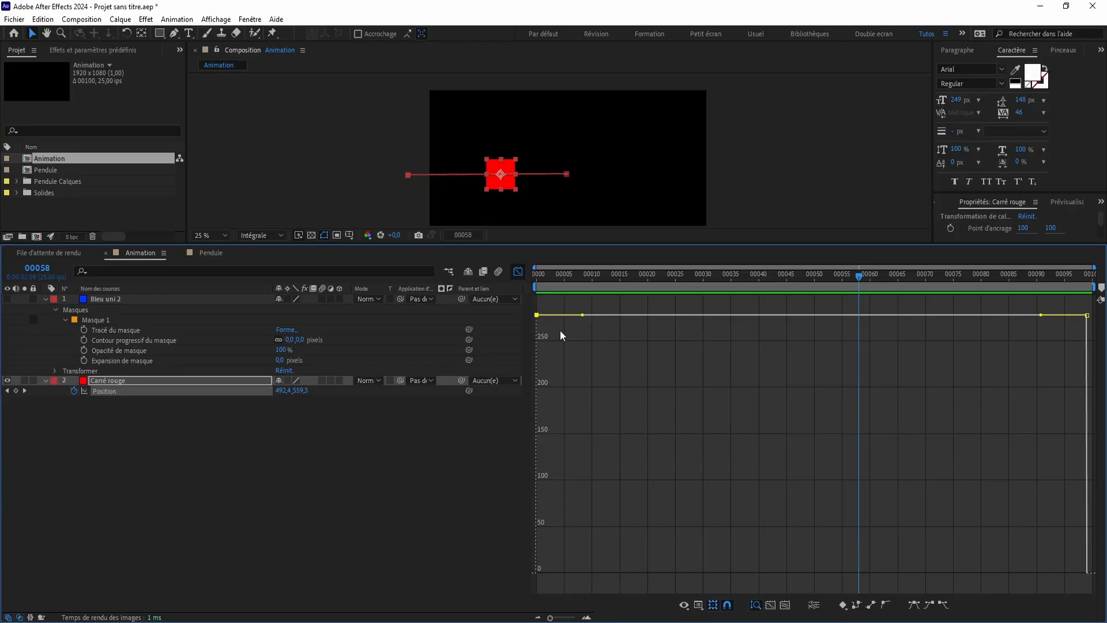
{"action": "mouse_move", "coordinate": [537, 315]}
{"action": "mouse_move", "coordinate": [1087, 317]}
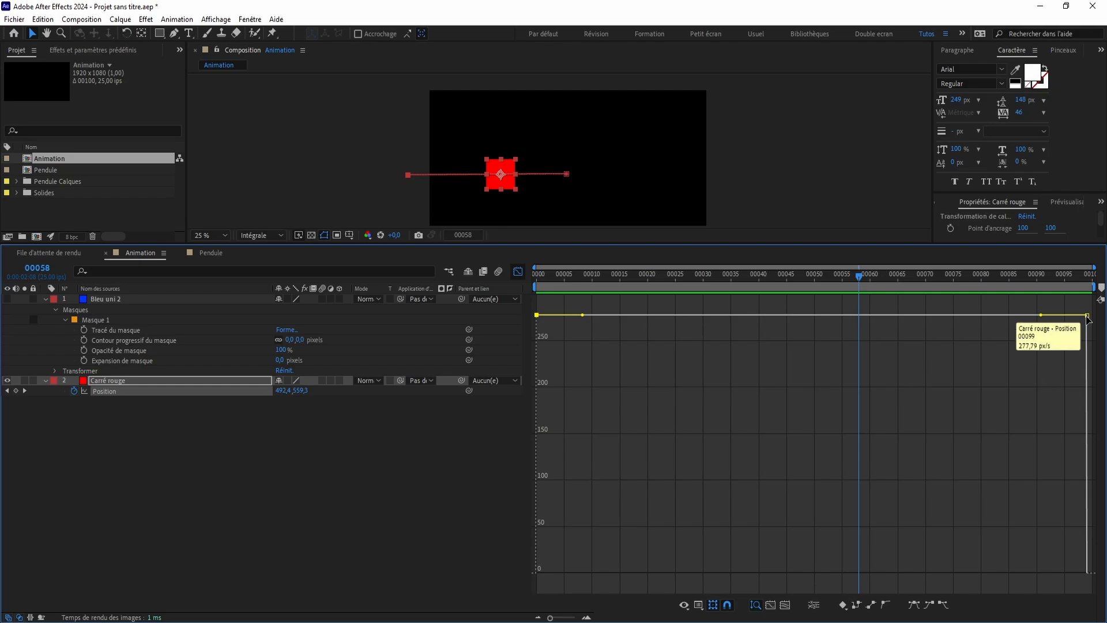
{"action": "left_click_drag", "start_coordinate": [1087, 316], "coordinate": [1105, 577]}
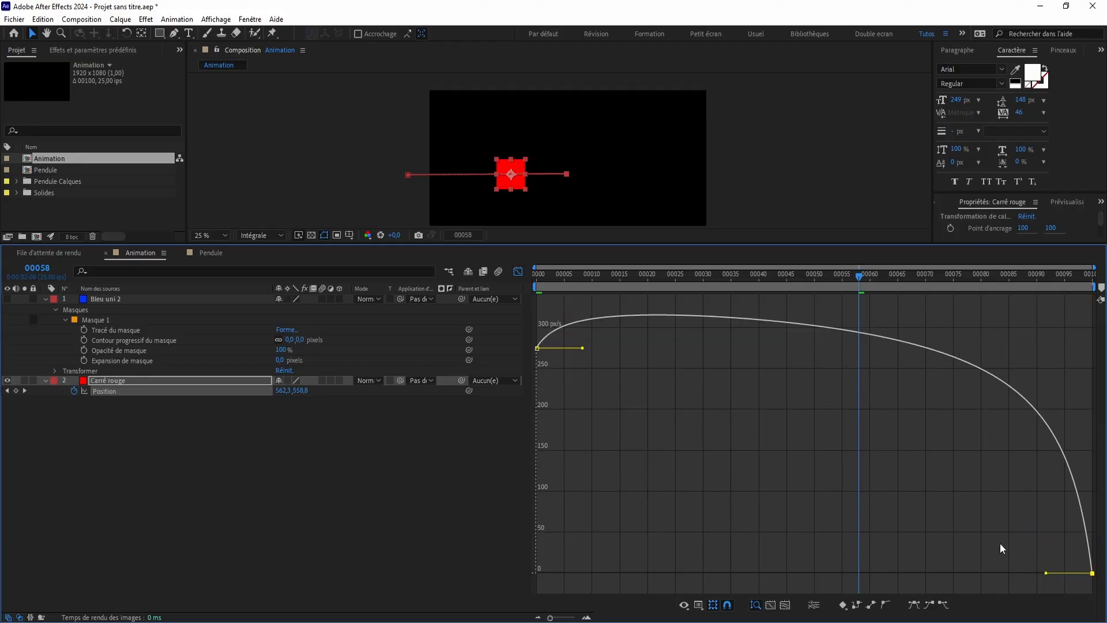
{"action": "left_click_drag", "start_coordinate": [1046, 573], "coordinate": [806, 603]}
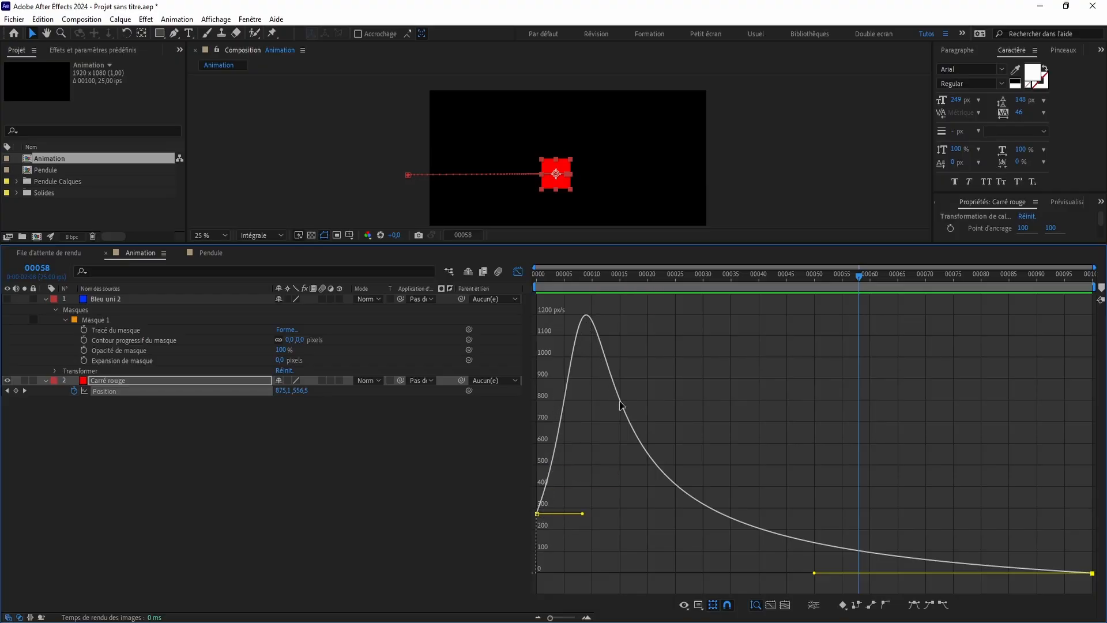
Preview the easing, and move the square's starting position at frame 0 to 88,0, 556,0
{"action": "key", "text": "space"}
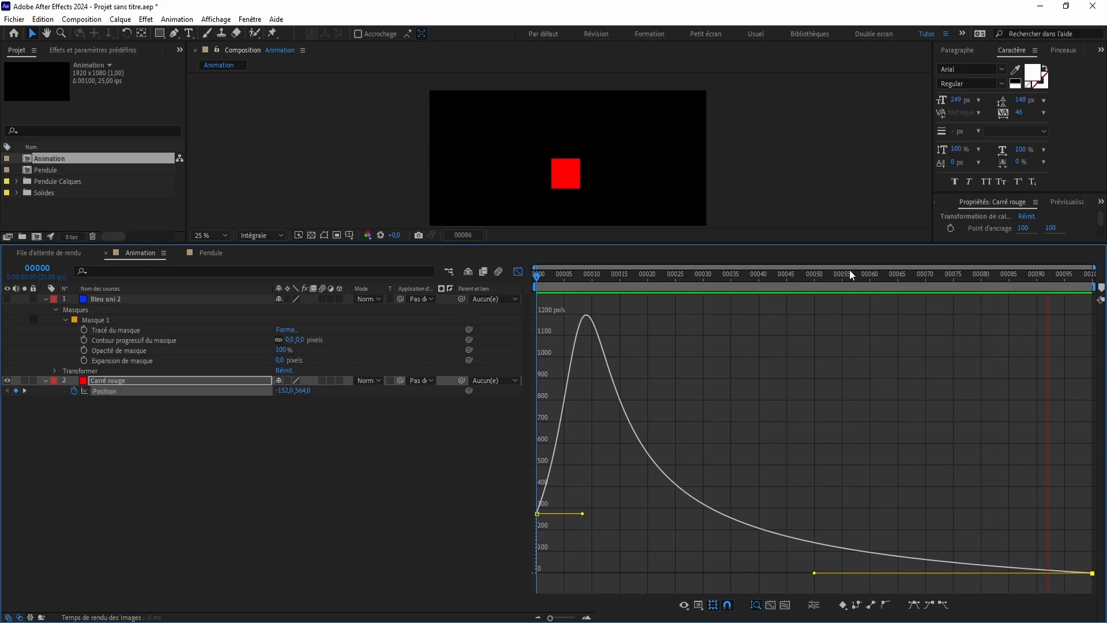
{"action": "key", "text": "space"}
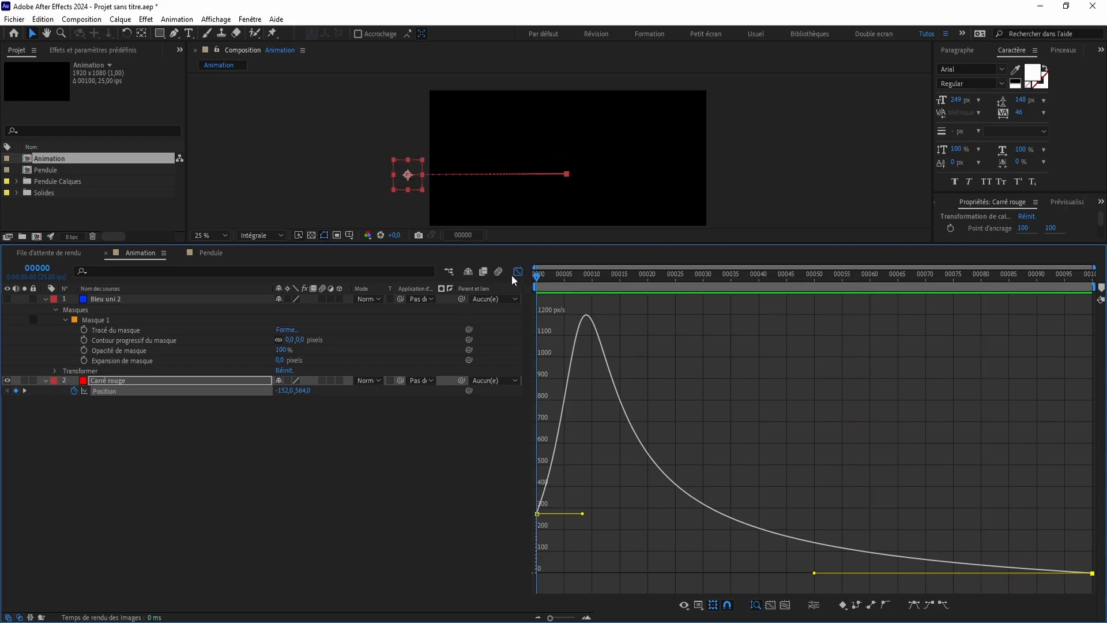
{"action": "left_click_drag", "start_coordinate": [406, 171], "coordinate": [442, 175]}
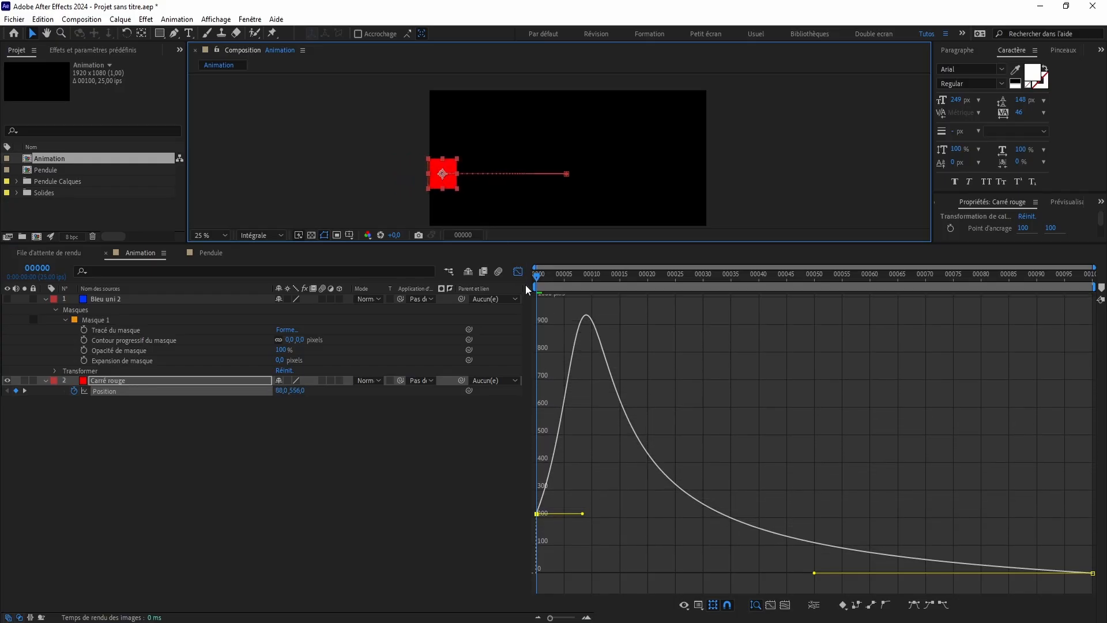
{"action": "left_click", "coordinate": [539, 281]}
{"action": "key", "text": "space"}
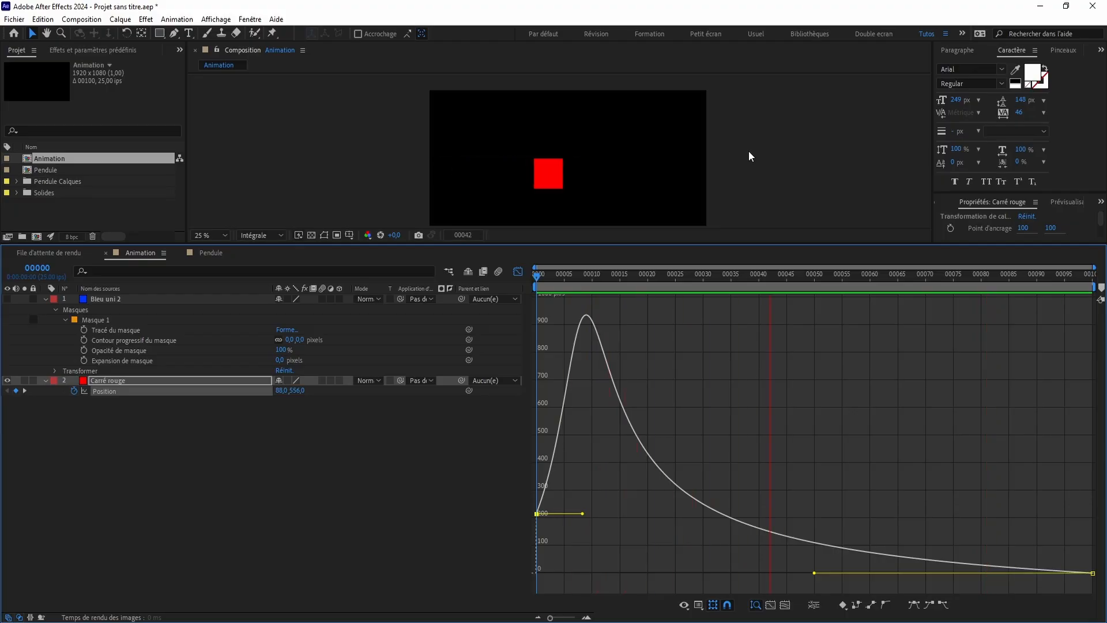
{"action": "key", "text": "space"}
Shorten the last keyframe's speed handle to about frame 80 and the first keyframe's almost fully, previewing between adjustments
{"action": "left_click_drag", "start_coordinate": [813, 575], "coordinate": [890, 573]}
{"action": "left_click_drag", "start_coordinate": [582, 460], "coordinate": [542, 459]}
{"action": "left_click_drag", "start_coordinate": [544, 274], "coordinate": [523, 275]}
{"action": "key", "text": "space"}
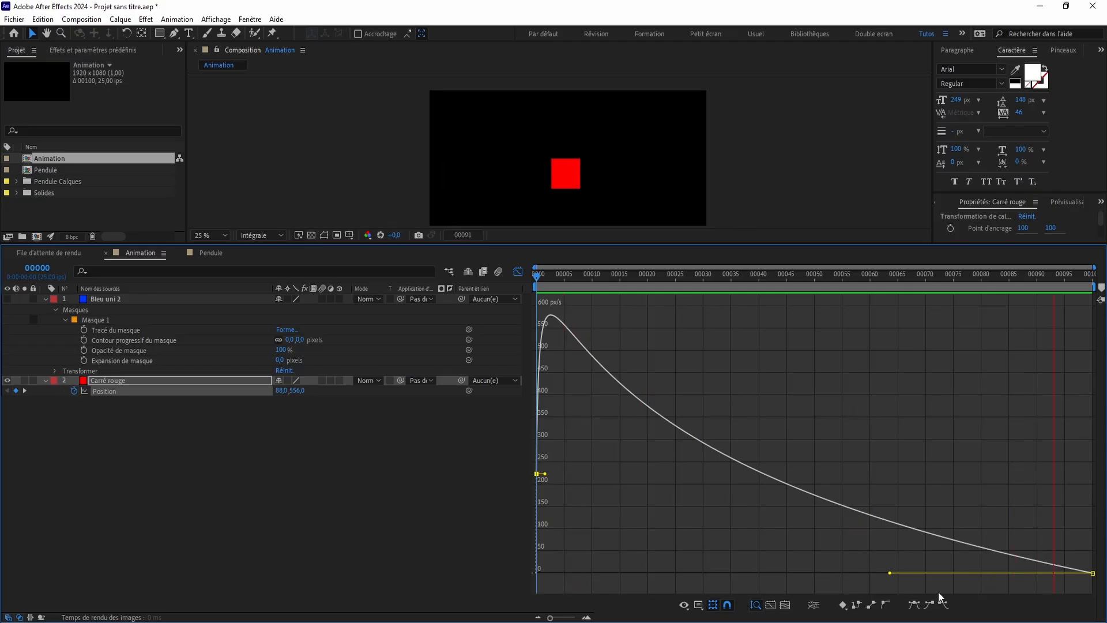
{"action": "key", "text": "space"}
{"action": "left_click_drag", "start_coordinate": [890, 573], "coordinate": [982, 575]}
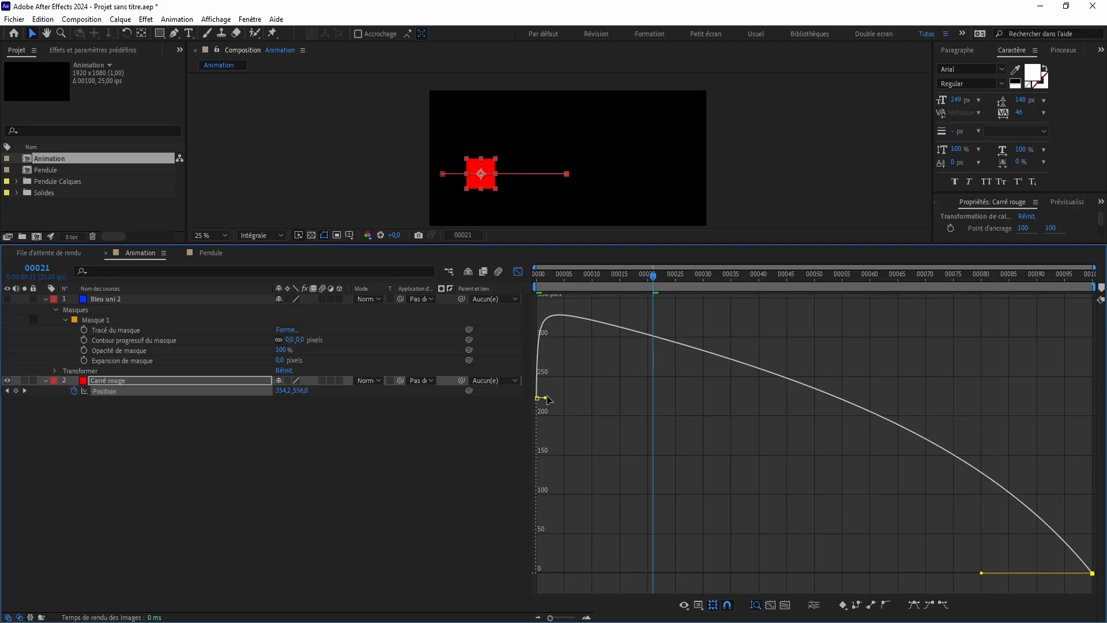
{"action": "left_click_drag", "start_coordinate": [546, 401], "coordinate": [536, 376]}
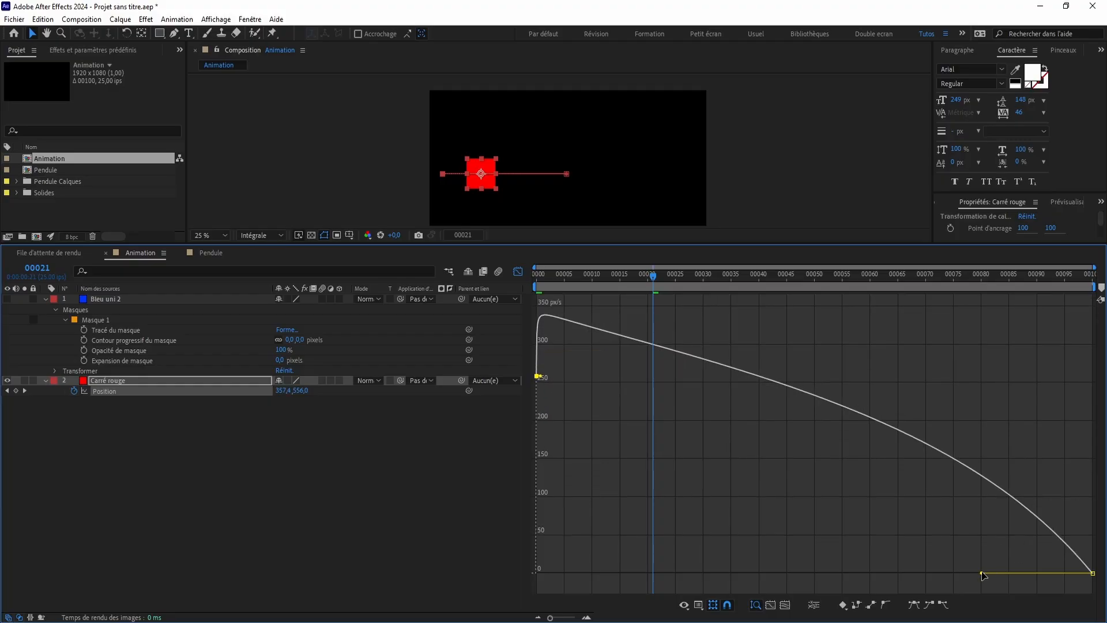
{"action": "key", "text": "space"}
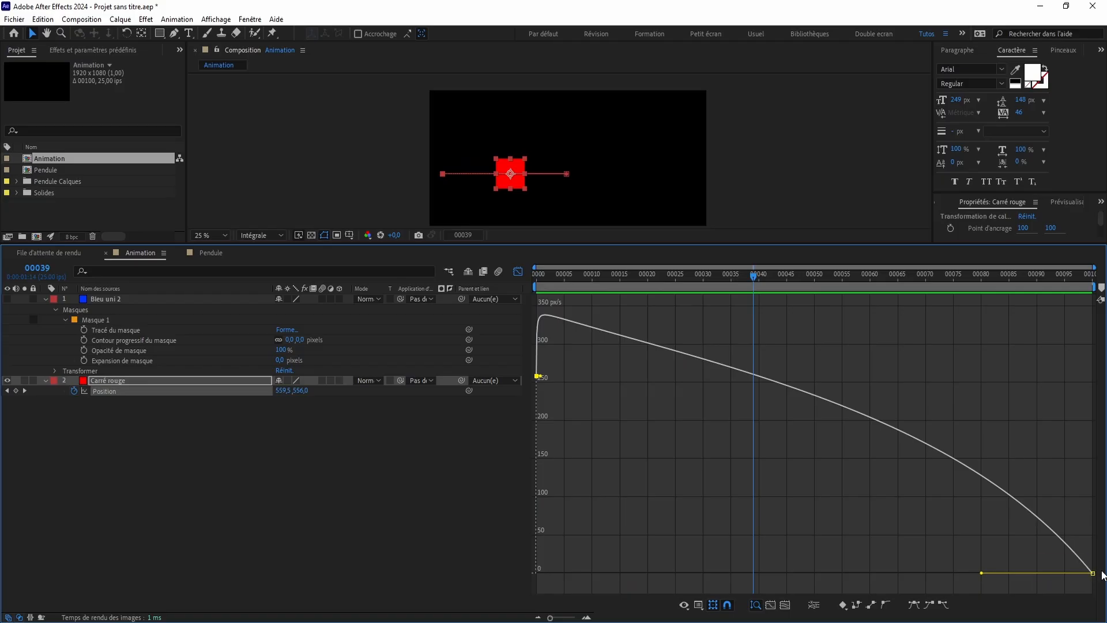
Move the last Position keyframe to frame 25 with its handle reaching about frame 12, and preview from the start
{"action": "left_click_drag", "start_coordinate": [1094, 572], "coordinate": [606, 574]}
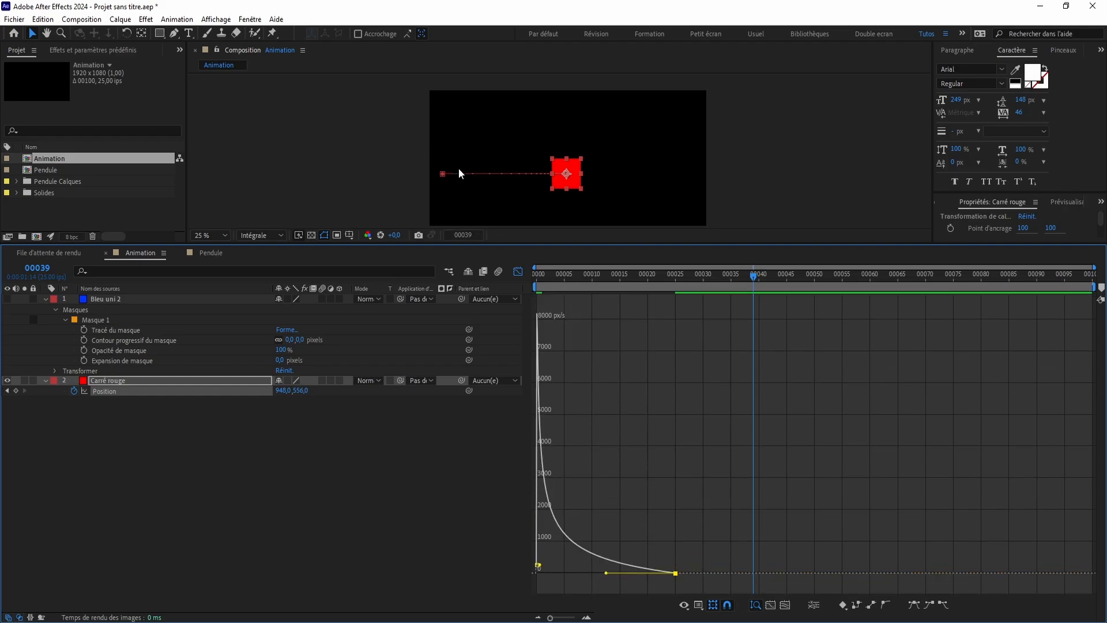
{"action": "left_click_drag", "start_coordinate": [548, 278], "coordinate": [495, 275]}
{"action": "key", "text": "space"}
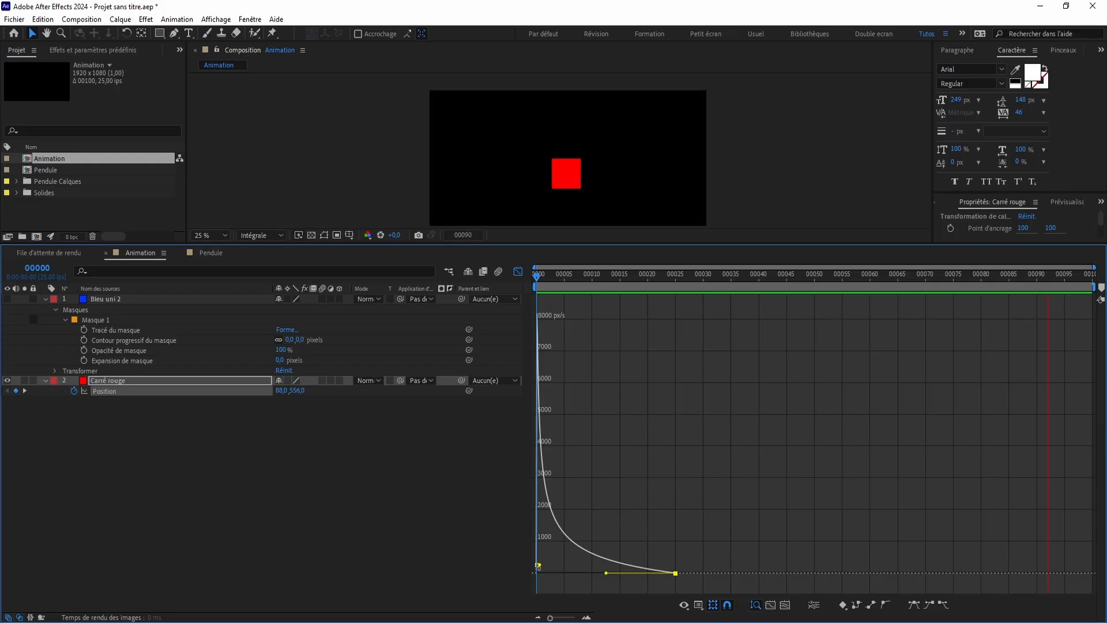
Trim the end of the work area to about frame 31 and preview the shortened animation in a loop
{"action": "left_click_drag", "start_coordinate": [1076, 276], "coordinate": [743, 298]}
{"action": "left_click_drag", "start_coordinate": [1094, 287], "coordinate": [710, 287]}
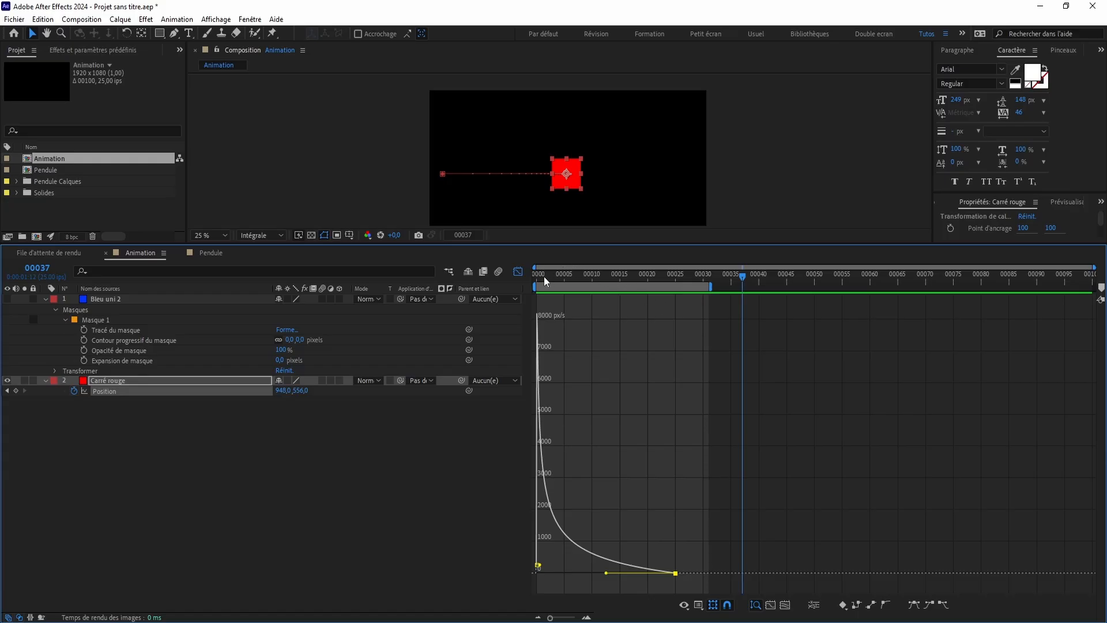
{"action": "left_click_drag", "start_coordinate": [545, 275], "coordinate": [482, 275]}
{"action": "key", "text": "space"}
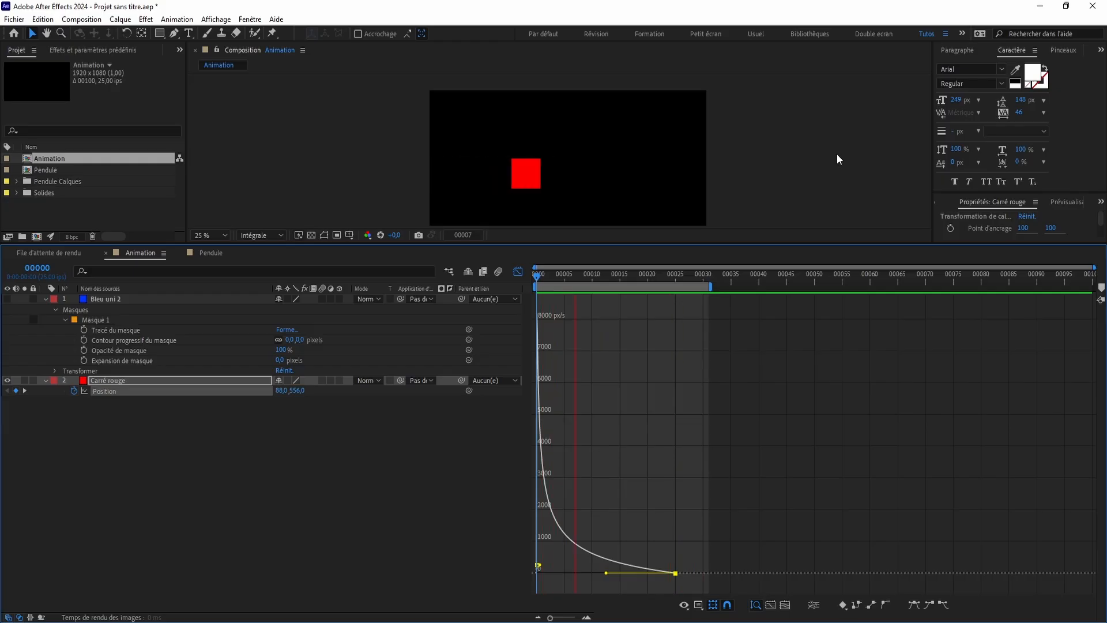
{"action": "left_click_drag", "start_coordinate": [723, 148], "coordinate": [724, 127]}
{"action": "key", "text": "space"}
{"action": "scroll", "coordinate": [723, 143], "scroll_direction": "down", "scroll_amount": 2}
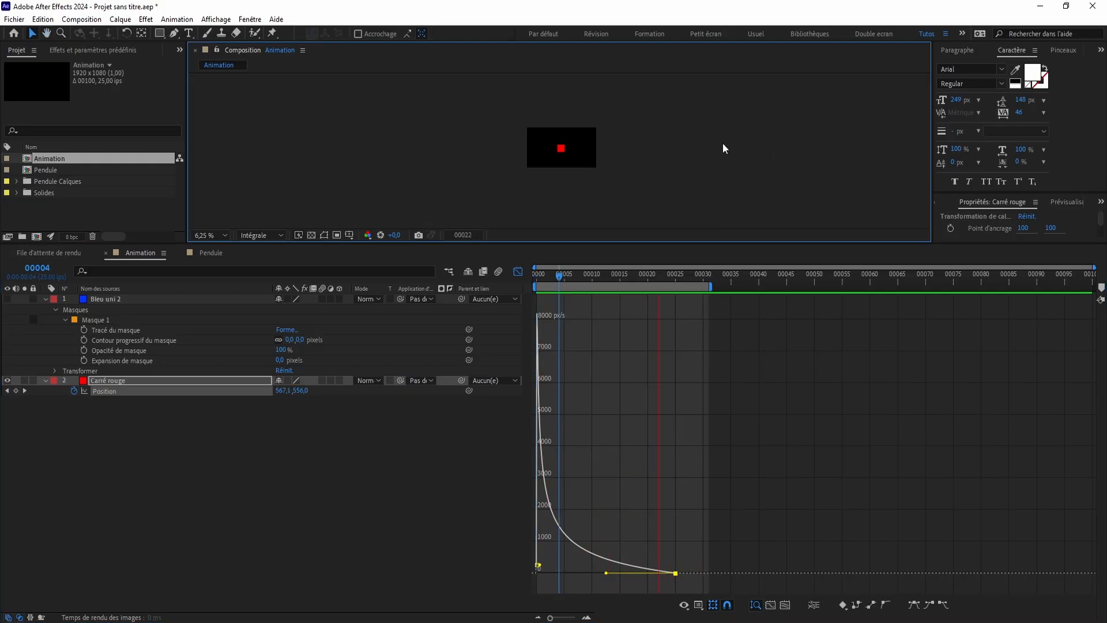
{"action": "scroll", "coordinate": [669, 157], "scroll_direction": "up", "scroll_amount": 2}
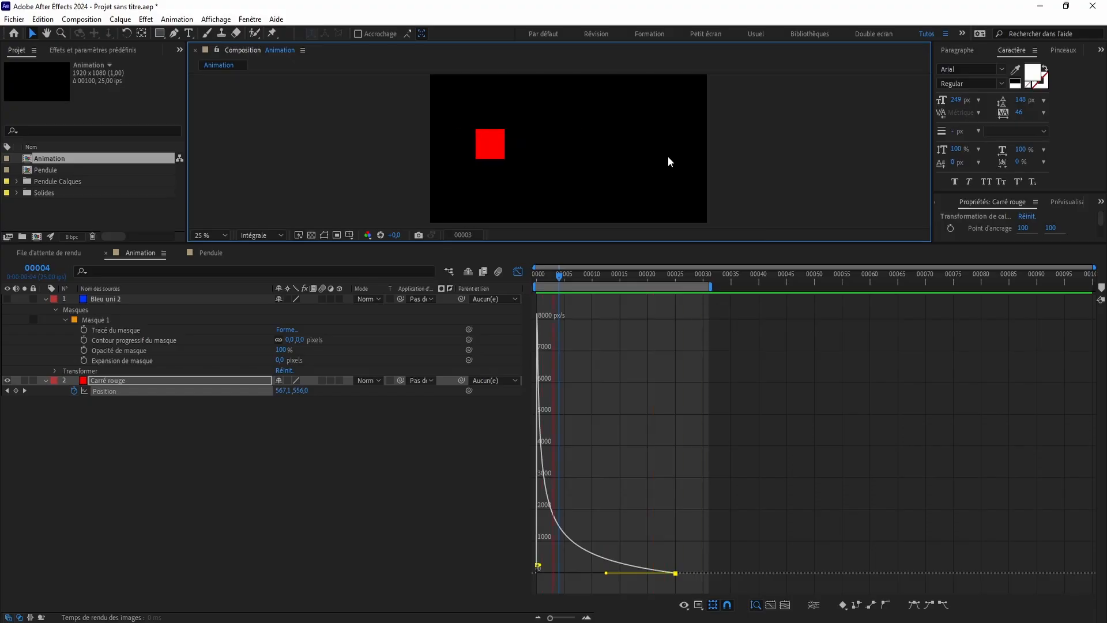
{"action": "key", "text": "space"}
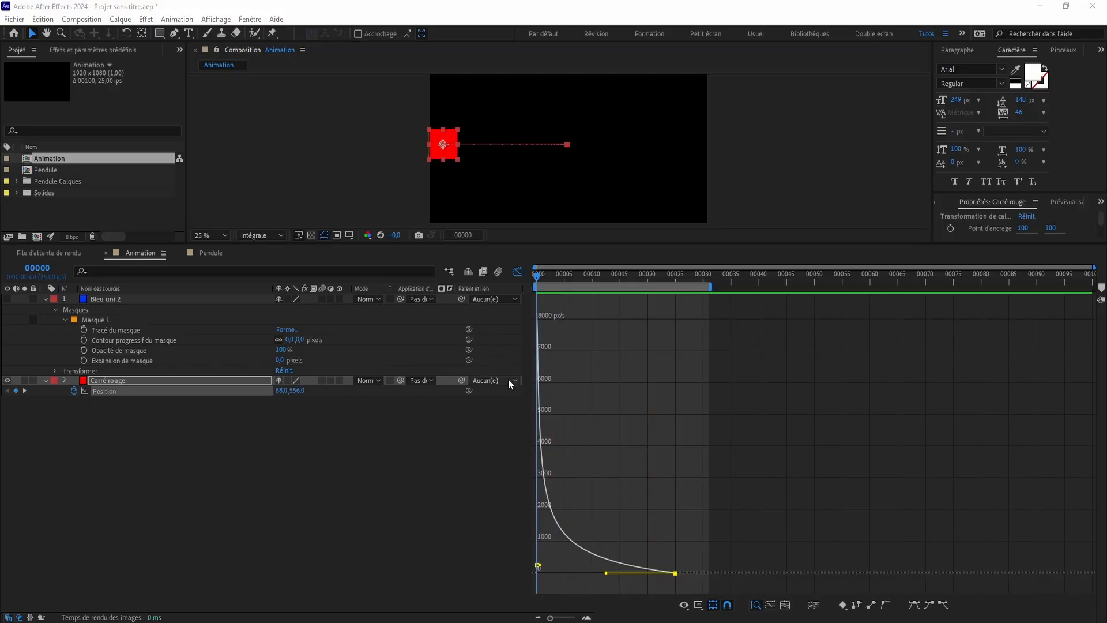